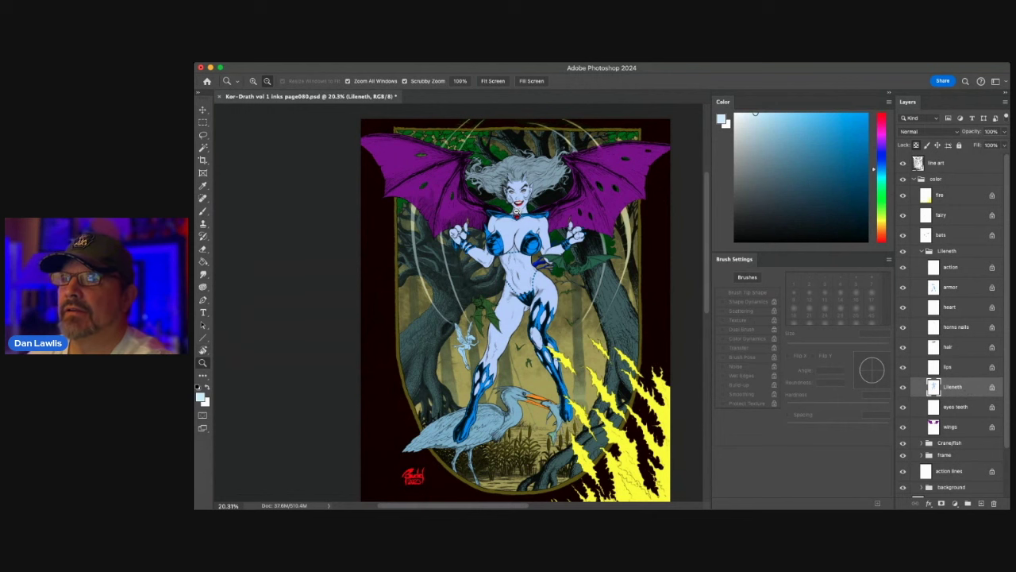
# - Paint soft white highlights over the winged woman's skin on the Lileneth layer with a 100 px brush
pyautogui.moveTo(520, 211); pyautogui.dragTo(547, 186)
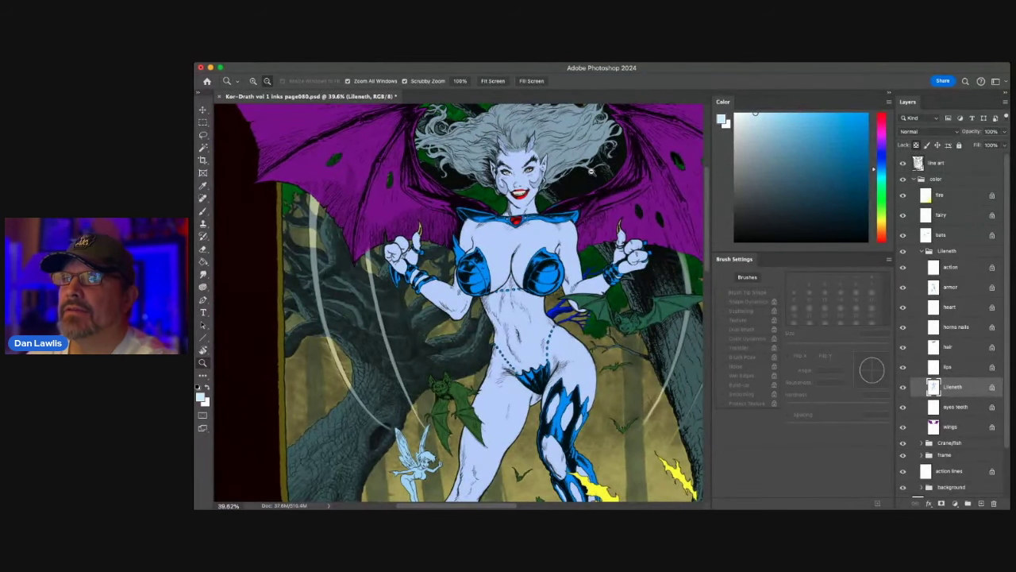
pyautogui.moveTo(586, 173); pyautogui.dragTo(588, 134)
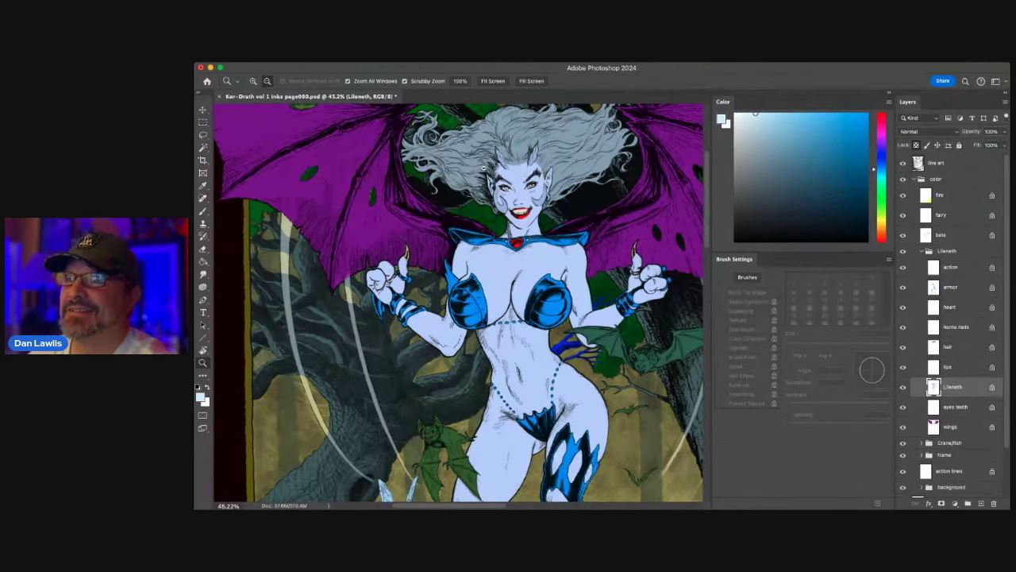
pyautogui.click(202, 212)
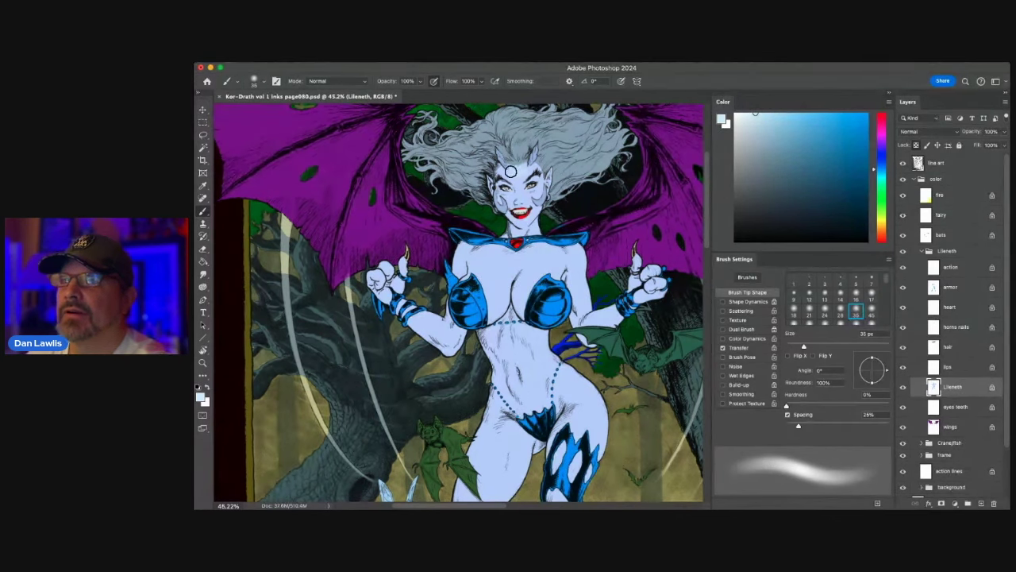
pyautogui.press('x')
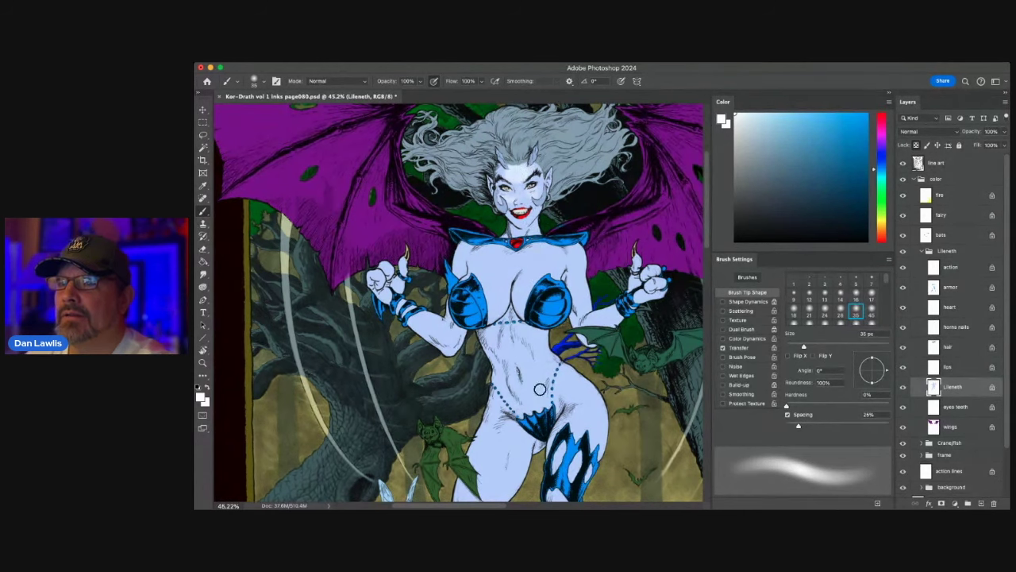
pyautogui.click(839, 314)
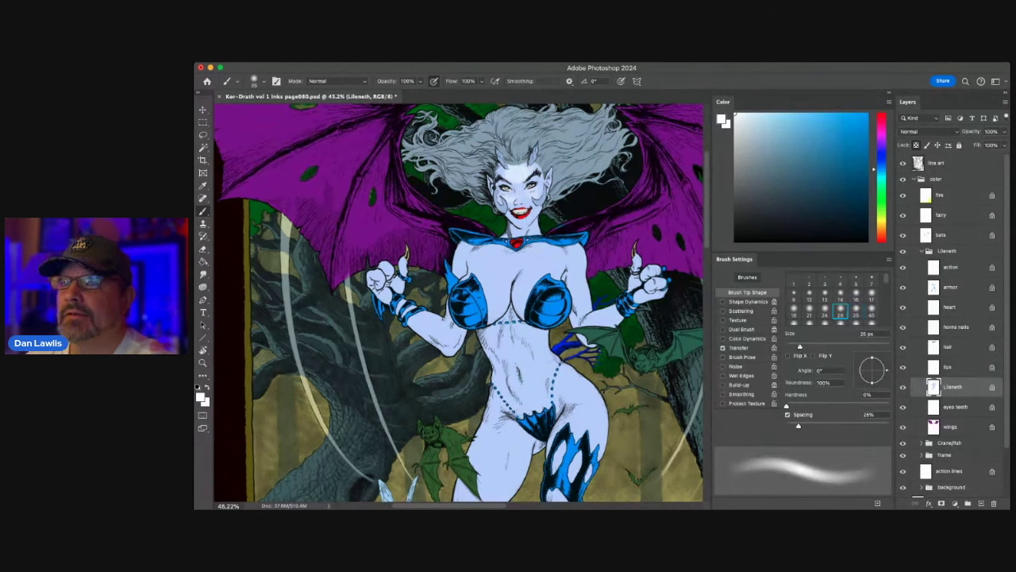
pyautogui.click(871, 312)
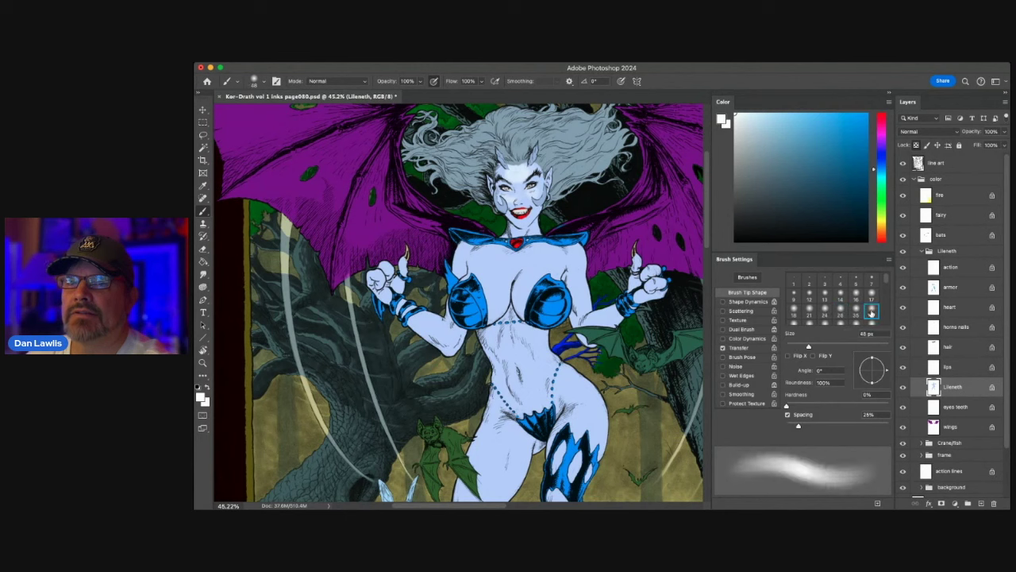
pyautogui.scroll(-2, 874, 298)
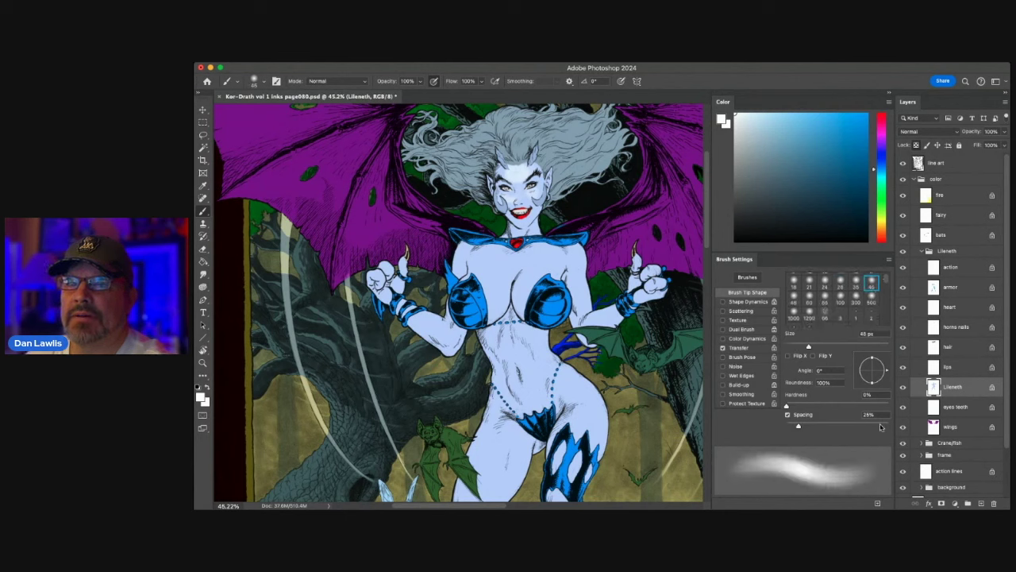
pyautogui.click(840, 300)
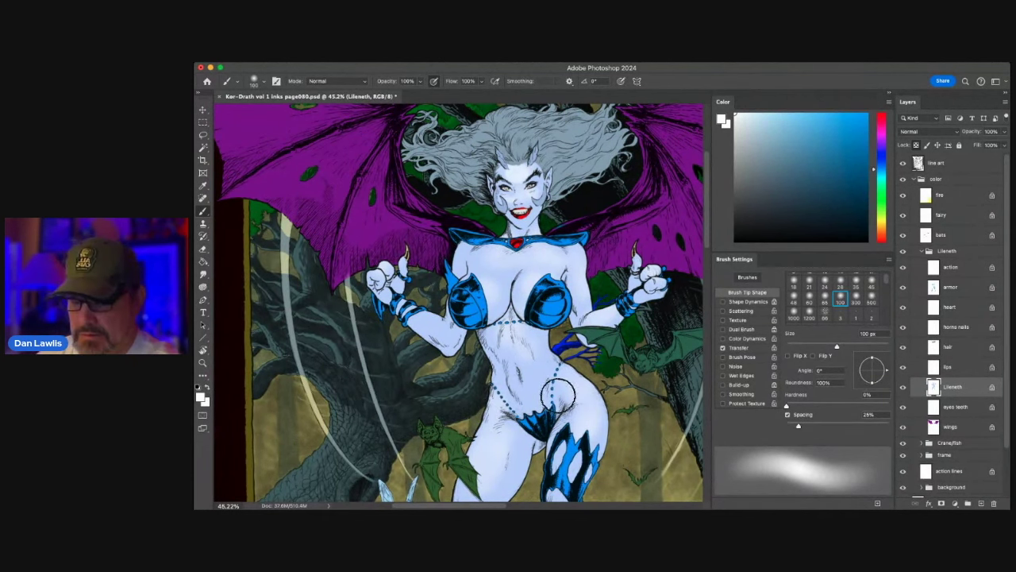
pyautogui.moveTo(540, 401); pyautogui.dragTo(537, 284)
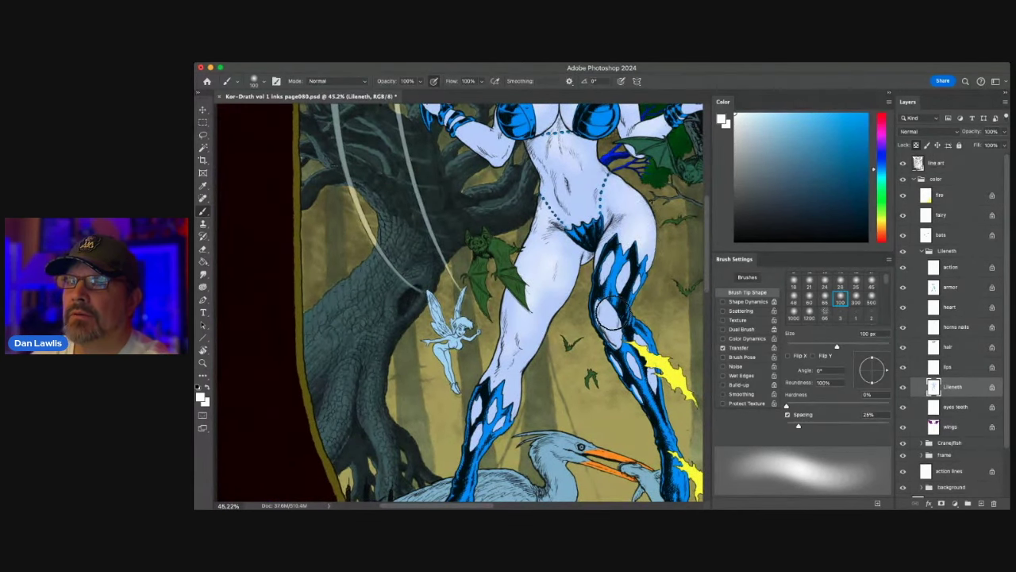
pyautogui.moveTo(578, 282); pyautogui.dragTo(555, 440)
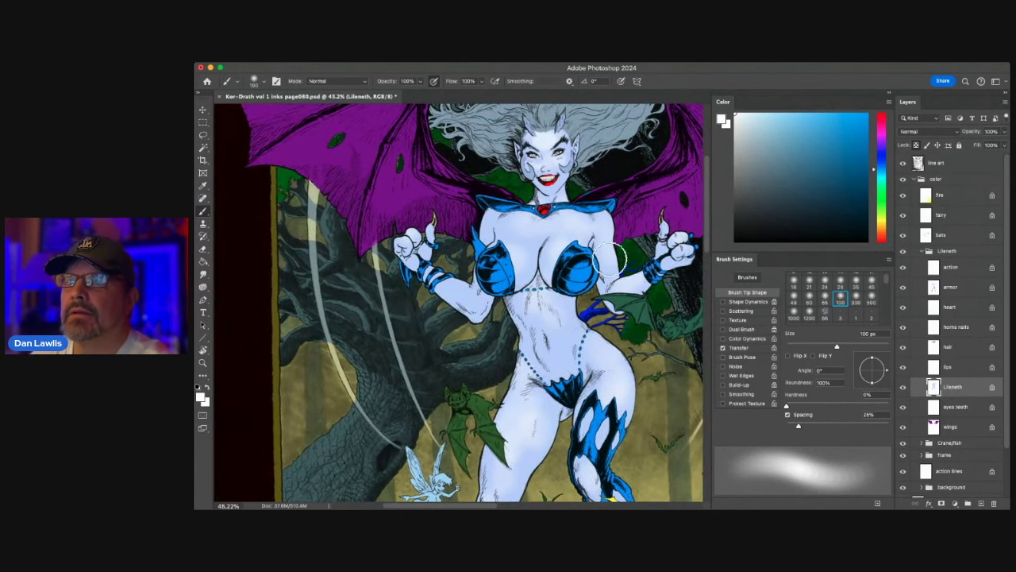
# - Shade the winged woman's torso and central chest with a 45 px soft brush, sampling dark and pale blue tones from the artwork
pyautogui.keyDown('alt'); pyautogui.click(618, 167); pyautogui.keyUp('alt')
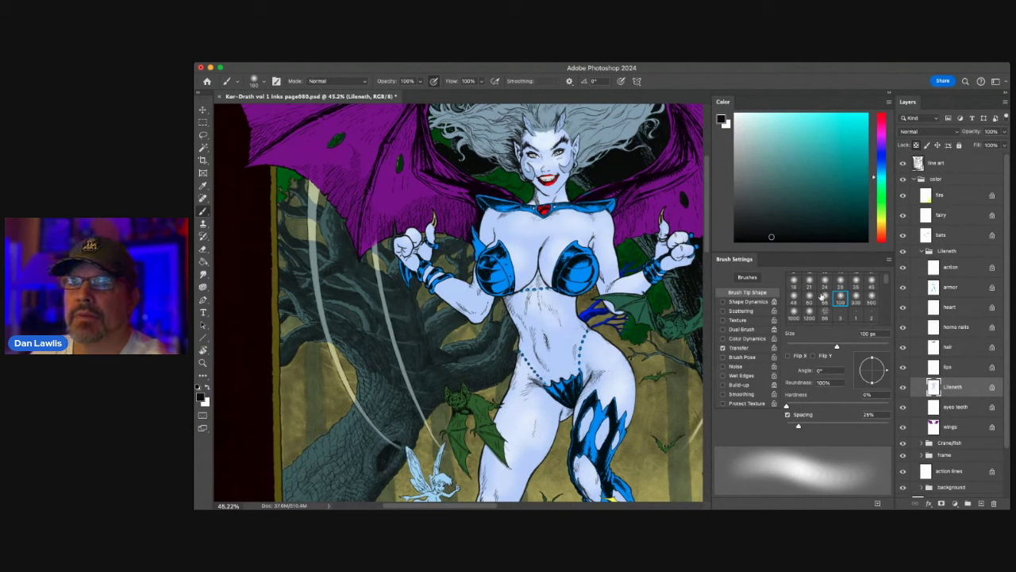
pyautogui.click(871, 279)
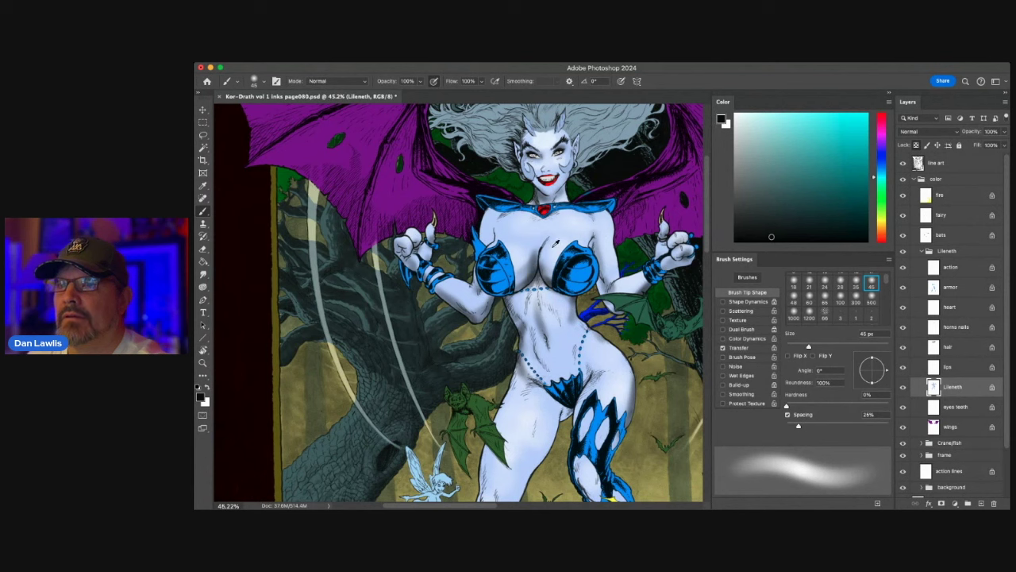
pyautogui.keyDown('alt'); pyautogui.click(550, 250); pyautogui.keyUp('alt')
pyautogui.keyDown('alt'); pyautogui.click(530, 249); pyautogui.keyUp('alt')
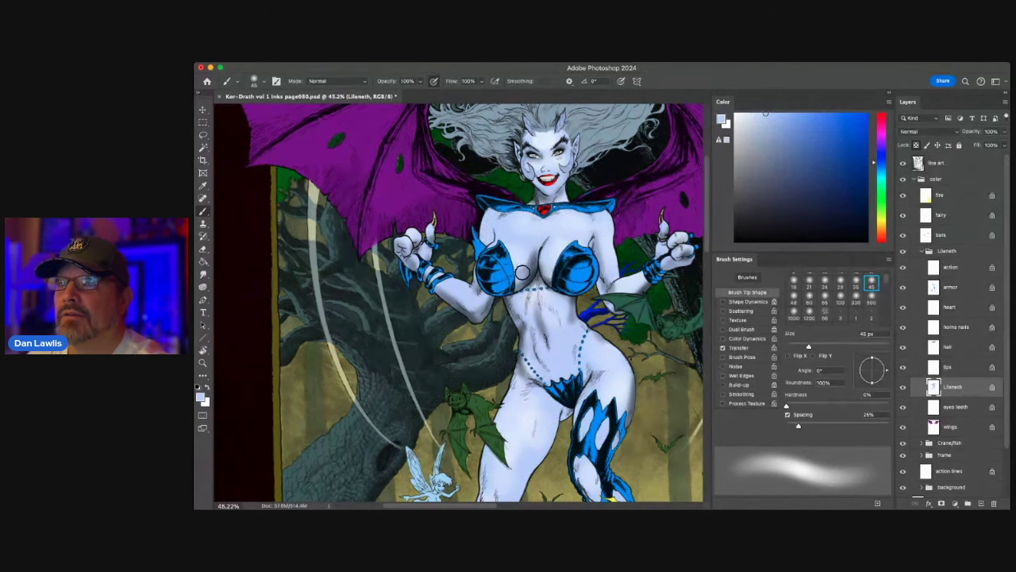
pyautogui.keyDown('alt'); pyautogui.click(537, 266); pyautogui.keyUp('alt')
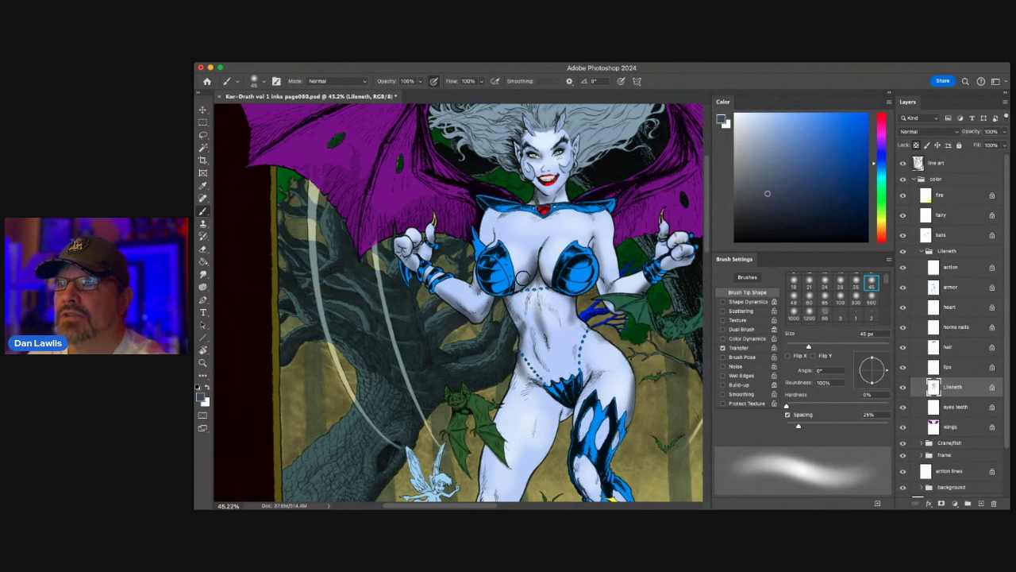
pyautogui.keyDown('alt'); pyautogui.click(523, 262); pyautogui.keyUp('alt')
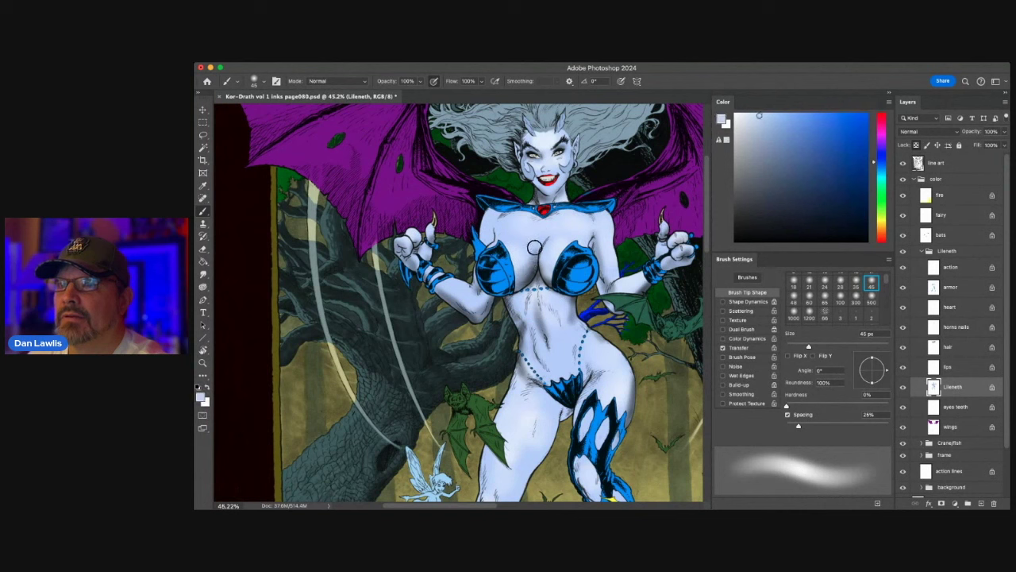
pyautogui.keyDown('alt'); pyautogui.click(532, 265); pyautogui.keyUp('alt')
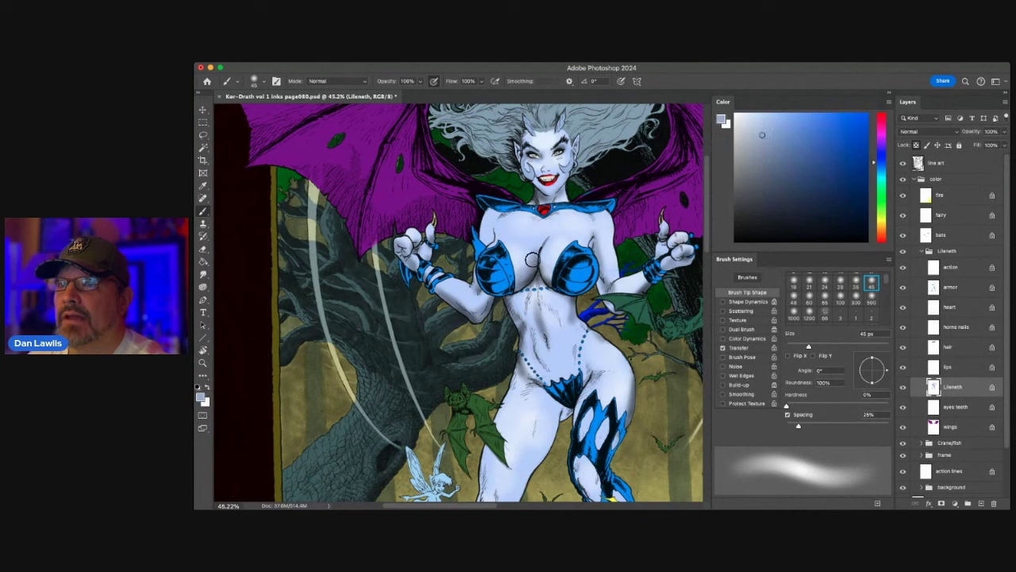
# - Blend the shading between and below the breasts with sampled skin tones, and add blue-grey shadow beneath the collar
pyautogui.keyDown('alt'); pyautogui.click(534, 241); pyautogui.keyUp('alt')
pyautogui.keyDown('alt'); pyautogui.click(531, 248); pyautogui.keyUp('alt')
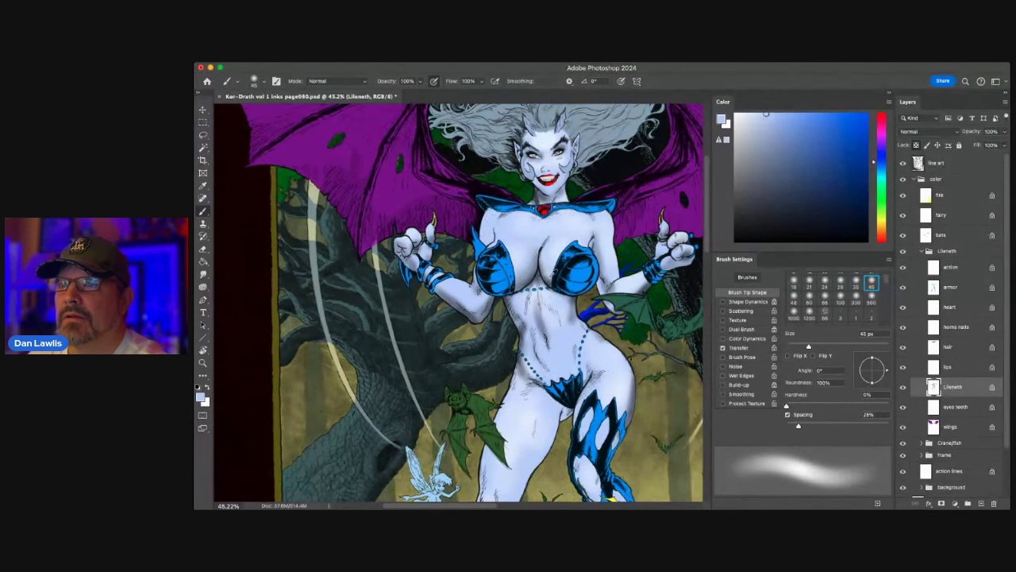
pyautogui.keyDown('alt'); pyautogui.click(540, 283); pyautogui.keyUp('alt')
pyautogui.keyDown('alt'); pyautogui.click(535, 284); pyautogui.keyUp('alt')
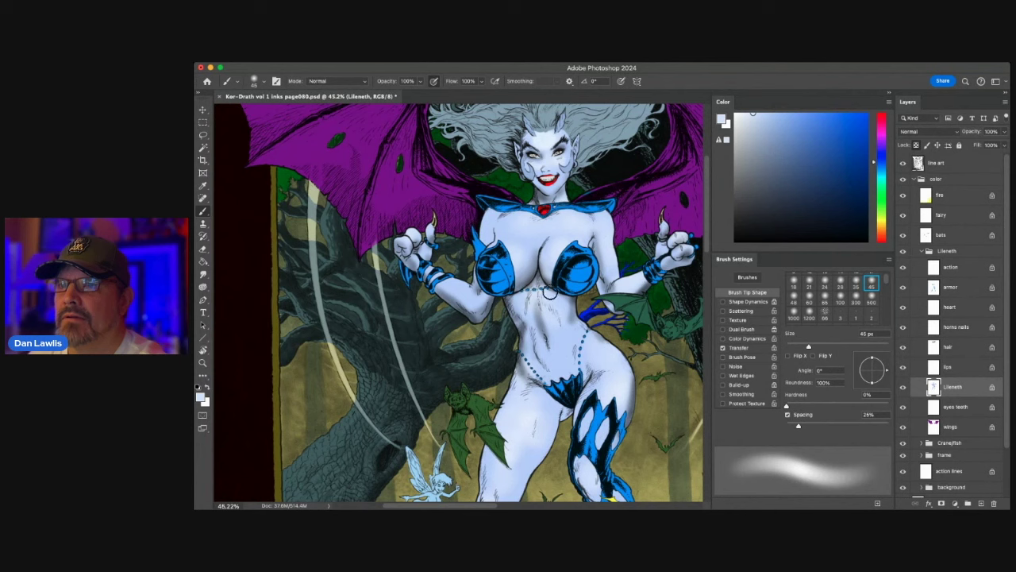
pyautogui.keyDown('alt'); pyautogui.click(546, 254); pyautogui.keyUp('alt')
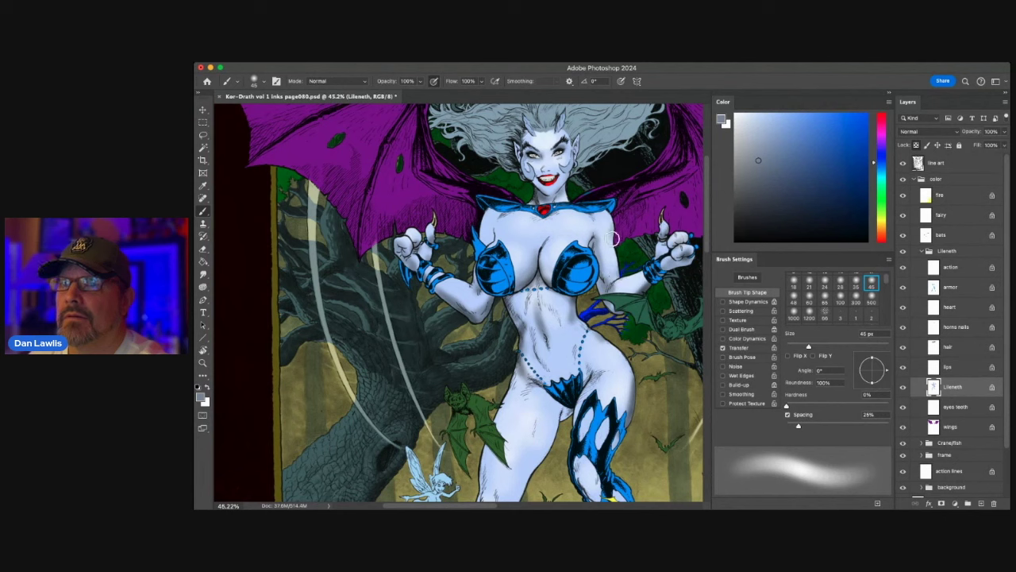
pyautogui.keyDown('alt'); pyautogui.click(532, 274); pyautogui.keyUp('alt')
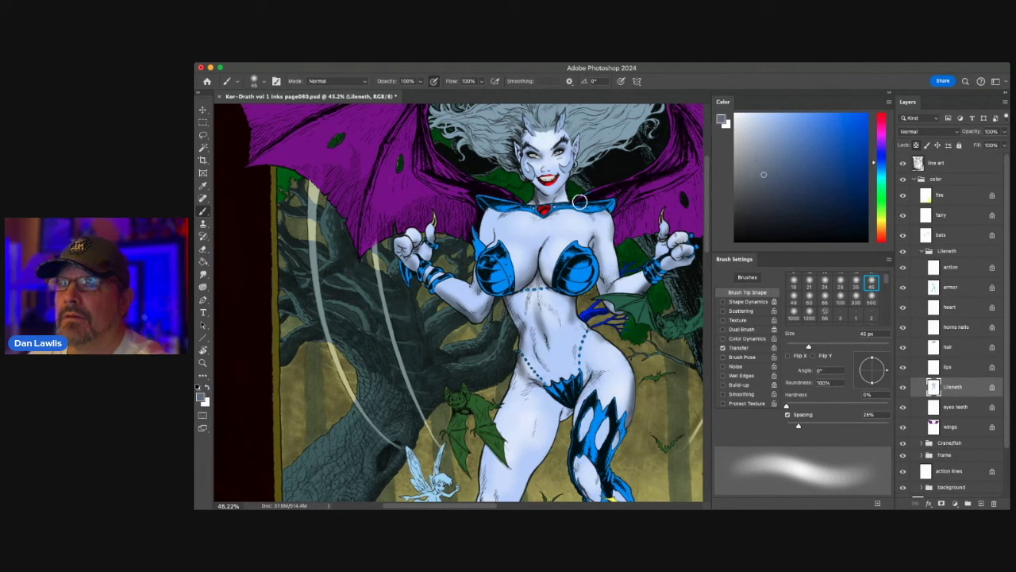
pyautogui.moveTo(556, 207)
pyautogui.mouseDown()
pyautogui.moveTo(485, 207)
pyautogui.moveTo(545, 213)
pyautogui.mouseUp()
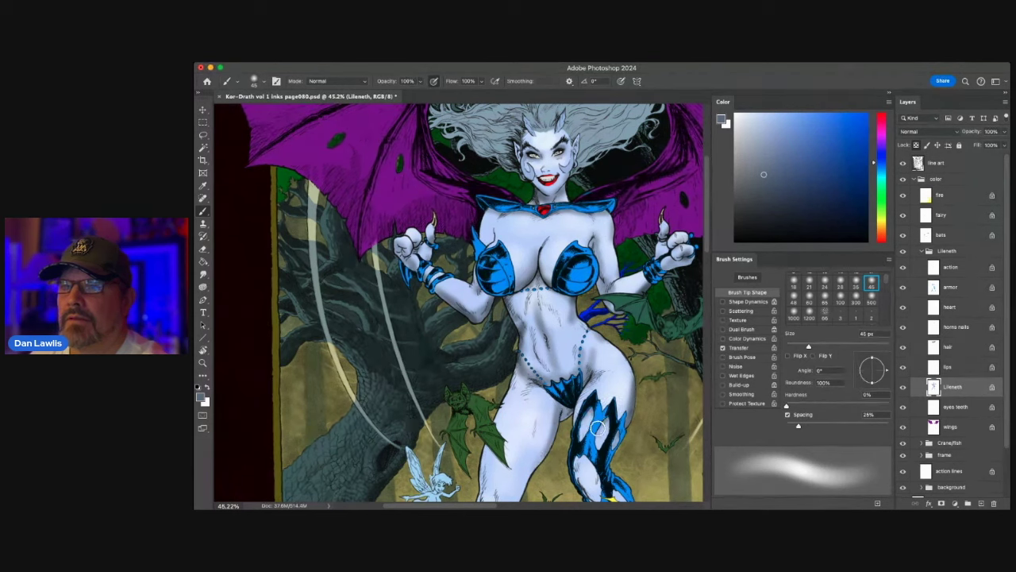
# - Shade the skin showing through the boot openings below the knee beside the heron, using a 14 px soft brush
pyautogui.scroll(-5, 611, 390)
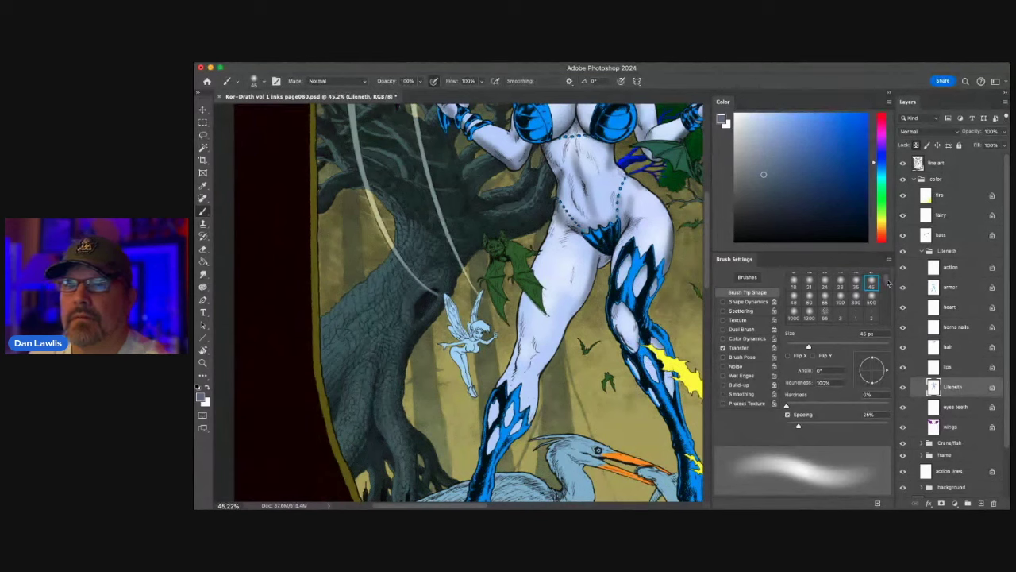
pyautogui.scroll(3, 888, 283)
pyautogui.click(871, 280)
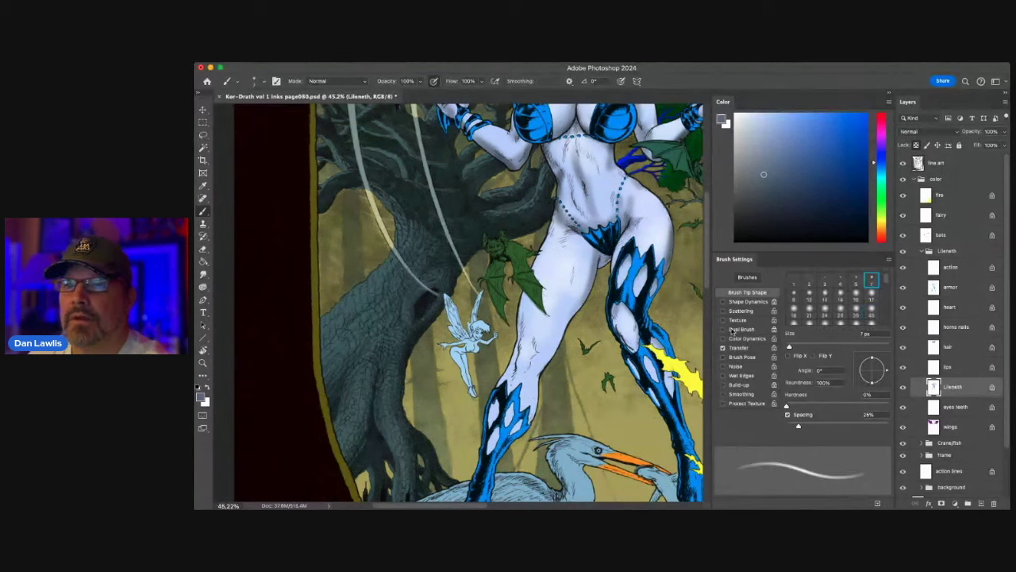
pyautogui.click(840, 295)
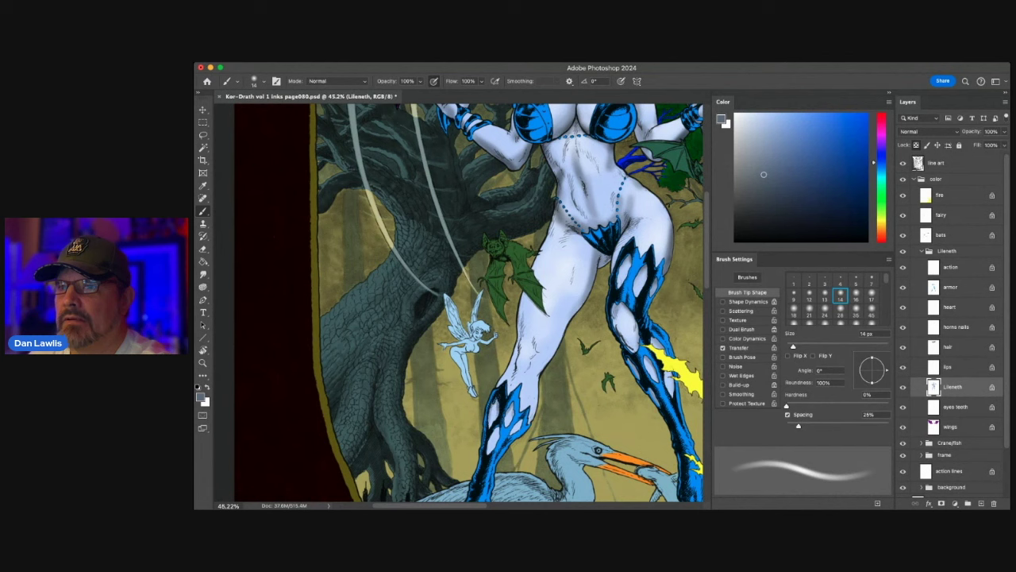
pyautogui.moveTo(486, 440); pyautogui.dragTo(500, 428)
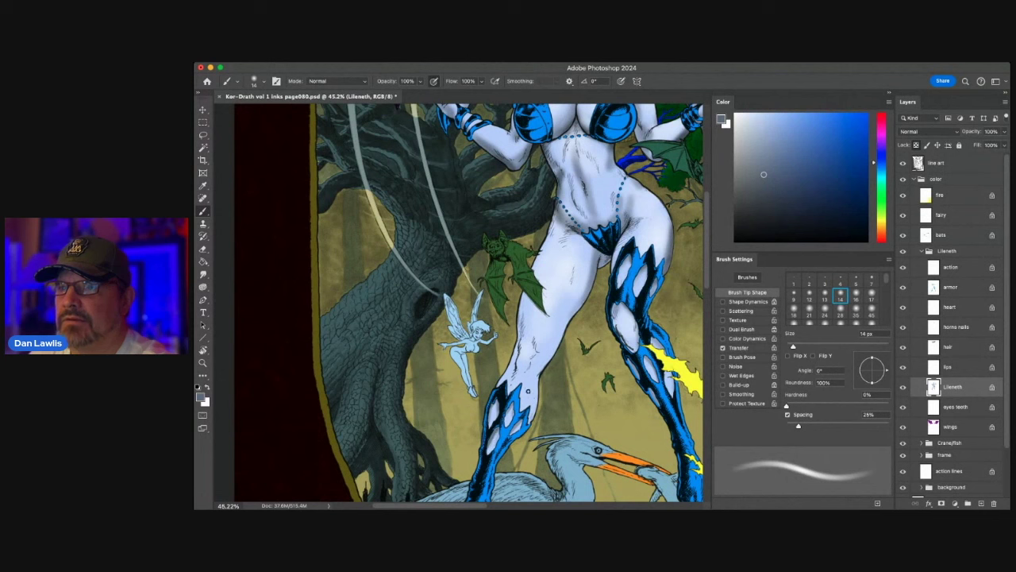
# - Shade the thigh, knee and outer edges of the leg beside the green bat with a 35 px blue-grey soft brush
pyautogui.press(']')
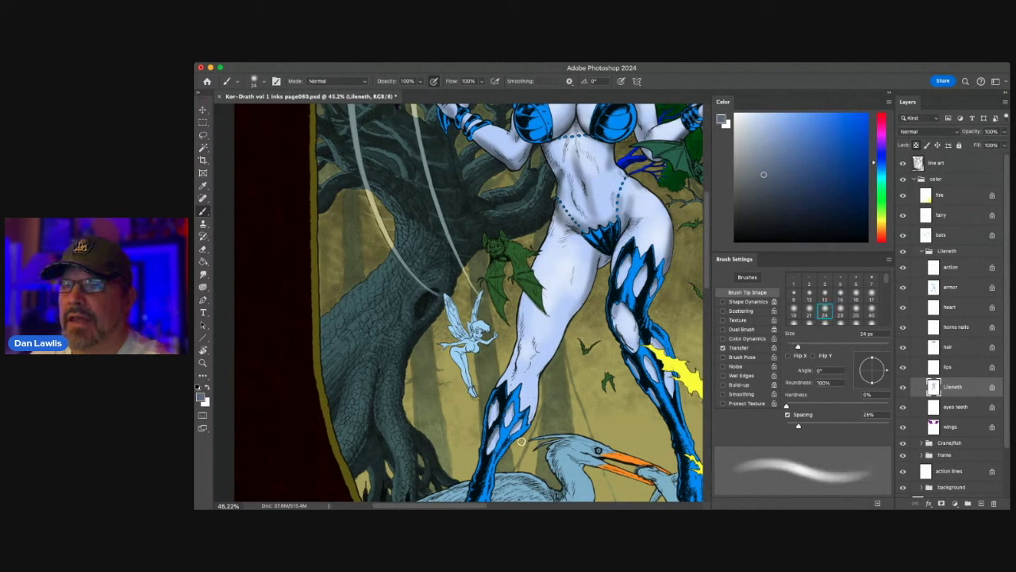
pyautogui.click(856, 311)
pyautogui.moveTo(492, 451)
pyautogui.mouseDown()
pyautogui.moveTo(497, 385)
pyautogui.moveTo(517, 372)
pyautogui.moveTo(522, 300)
pyautogui.mouseUp()
pyautogui.moveTo(520, 335); pyautogui.dragTo(549, 220)
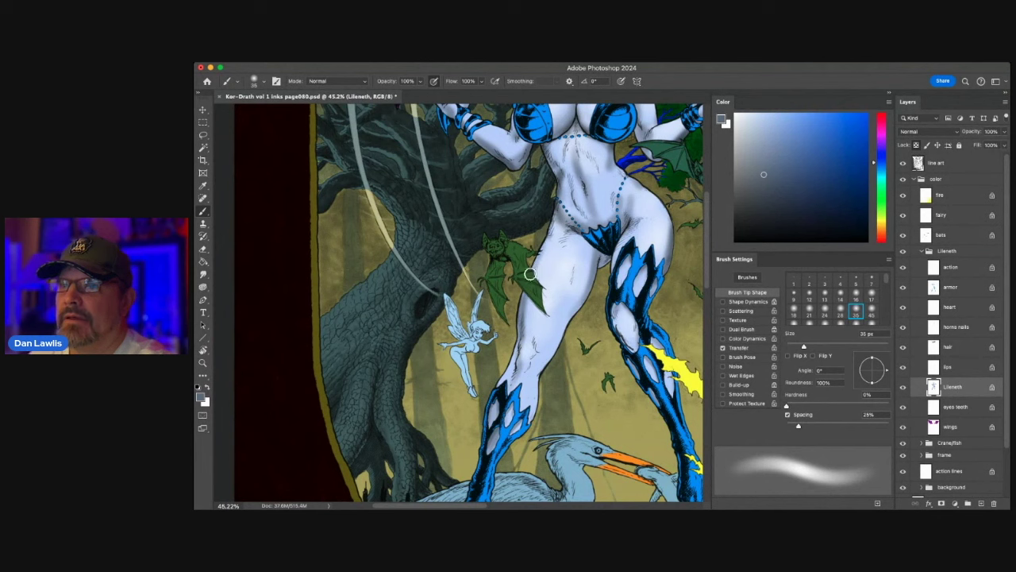
pyautogui.moveTo(535, 350)
pyautogui.mouseDown()
pyautogui.moveTo(554, 334)
pyautogui.moveTo(538, 360)
pyautogui.moveTo(529, 366)
pyautogui.moveTo(516, 353)
pyautogui.moveTo(525, 362)
pyautogui.moveTo(509, 367)
pyautogui.moveTo(539, 356)
pyautogui.moveTo(528, 366)
pyautogui.moveTo(542, 369)
pyautogui.moveTo(559, 345)
pyautogui.moveTo(567, 302)
pyautogui.mouseUp()
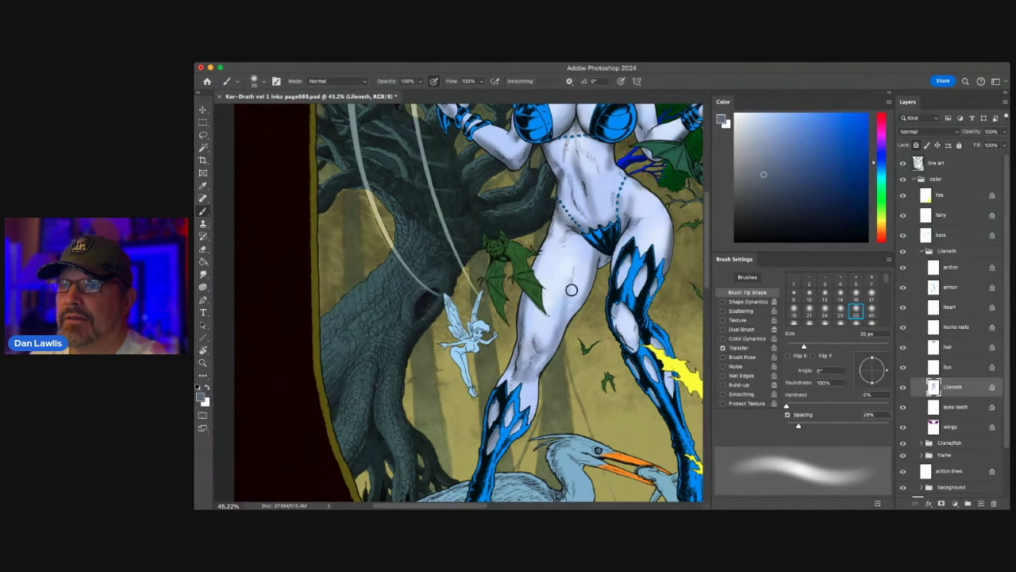
pyautogui.moveTo(583, 293)
pyautogui.mouseDown()
pyautogui.moveTo(543, 369)
pyautogui.moveTo(515, 383)
pyautogui.moveTo(519, 353)
pyautogui.mouseUp()
pyautogui.moveTo(550, 234)
pyautogui.mouseDown()
pyautogui.moveTo(562, 179)
pyautogui.moveTo(544, 148)
pyautogui.mouseUp()
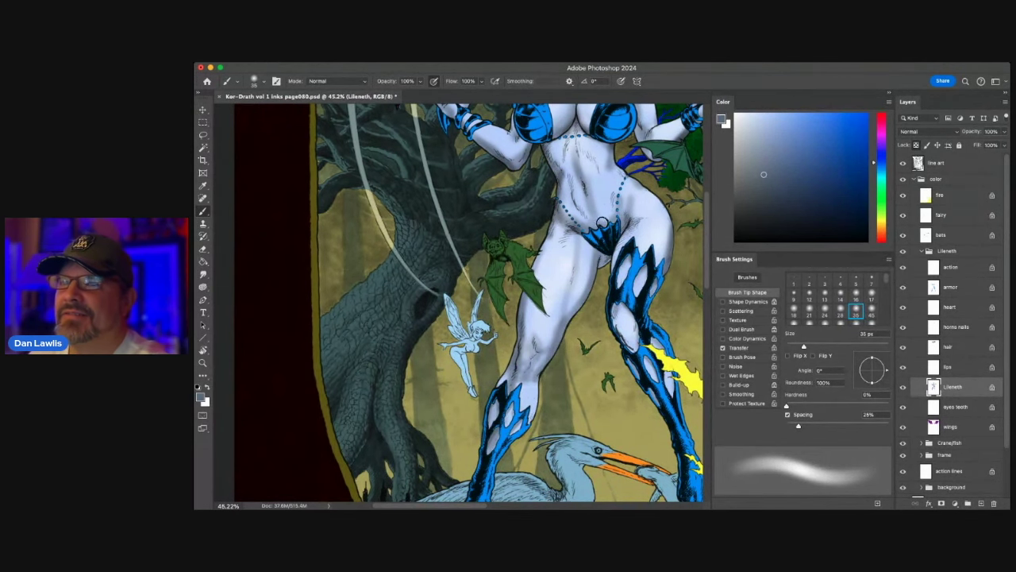
# - Shade the raised arm and hand beside the tree with the 35 px brush, and sample near-black from the dark area beside the hair
pyautogui.scroll(3, 589, 272)
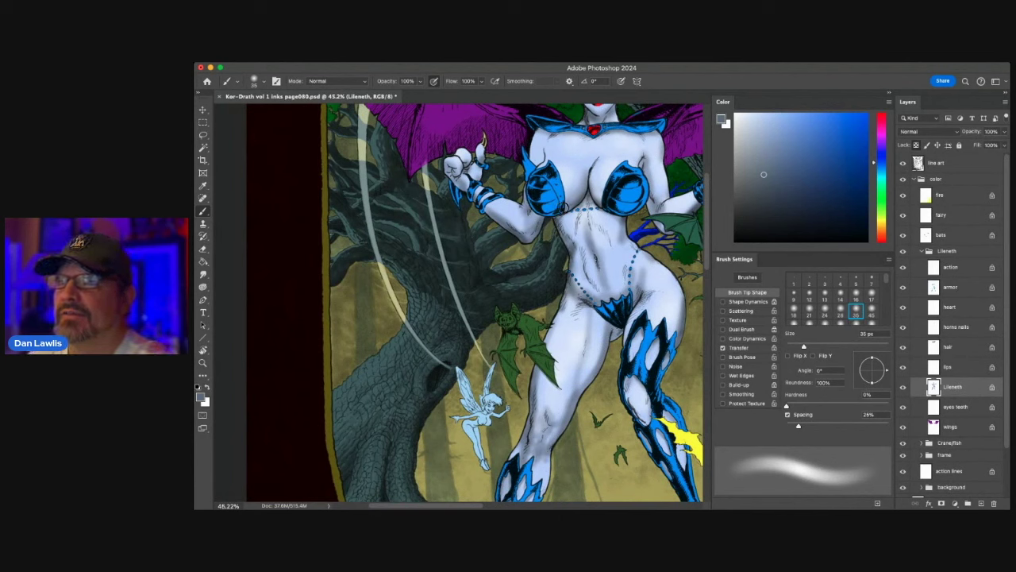
pyautogui.moveTo(560, 255); pyautogui.dragTo(594, 340)
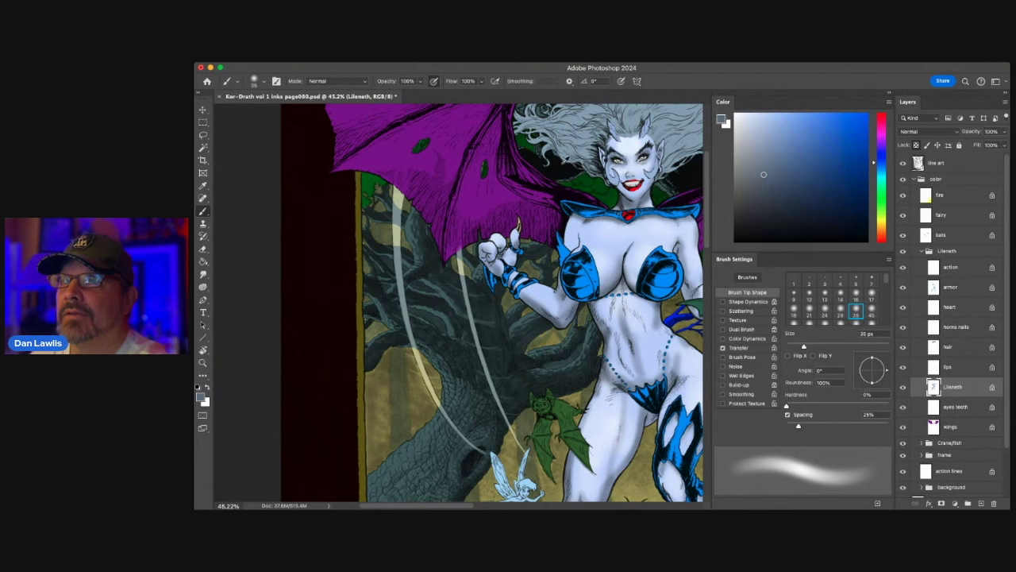
pyautogui.keyDown('alt'); pyautogui.click(564, 167); pyautogui.keyUp('alt')
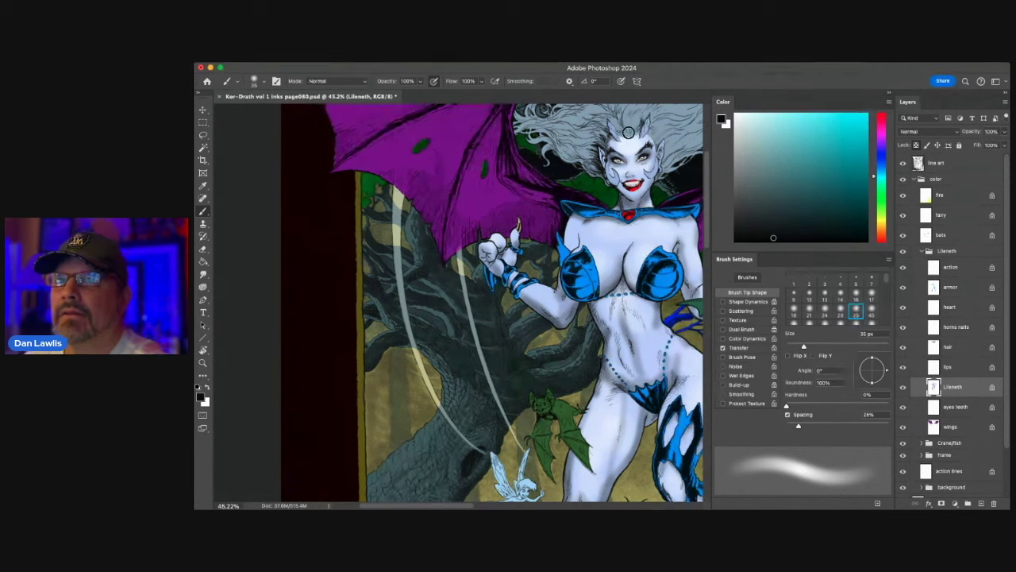
pyautogui.click(903, 347)
pyautogui.click(903, 348)
pyautogui.click(995, 370)
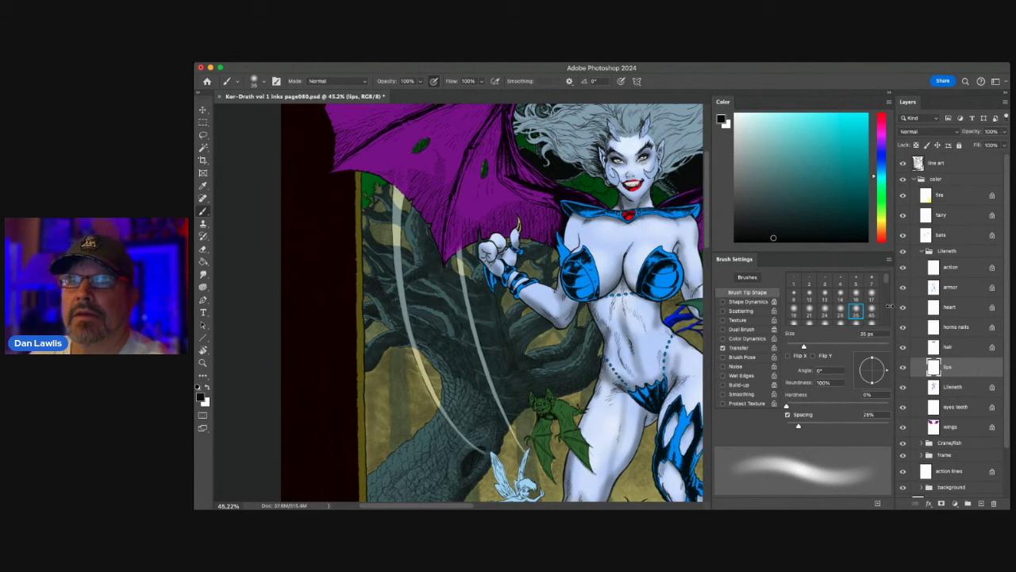
pyautogui.press('e')
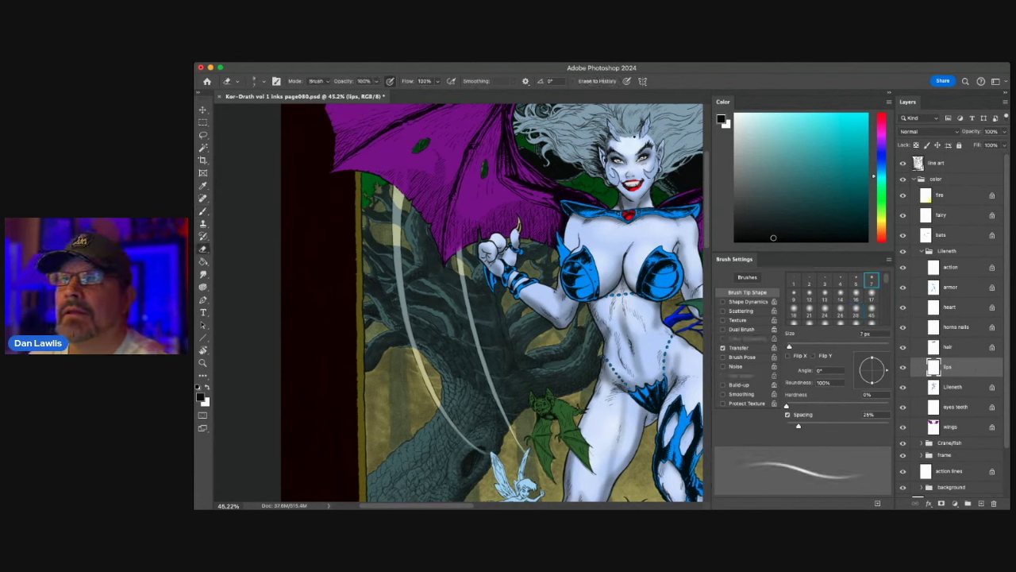
pyautogui.click(840, 295)
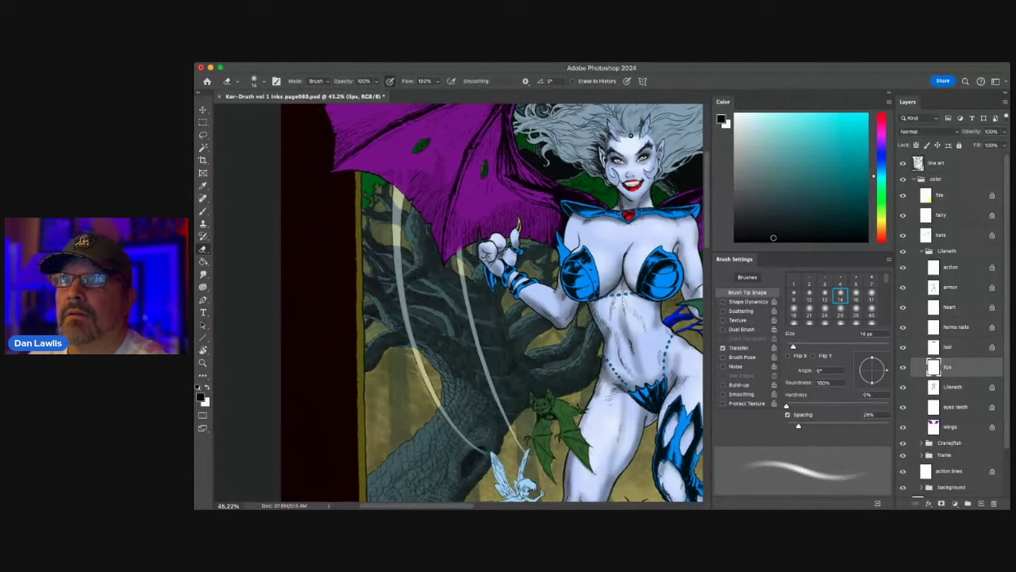
pyautogui.click(989, 351)
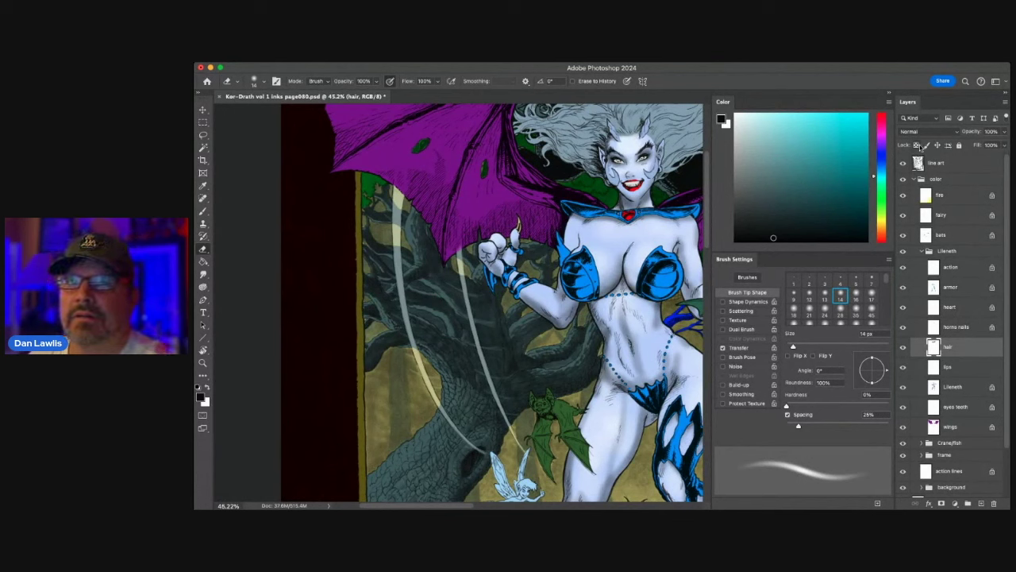
pyautogui.click(959, 367)
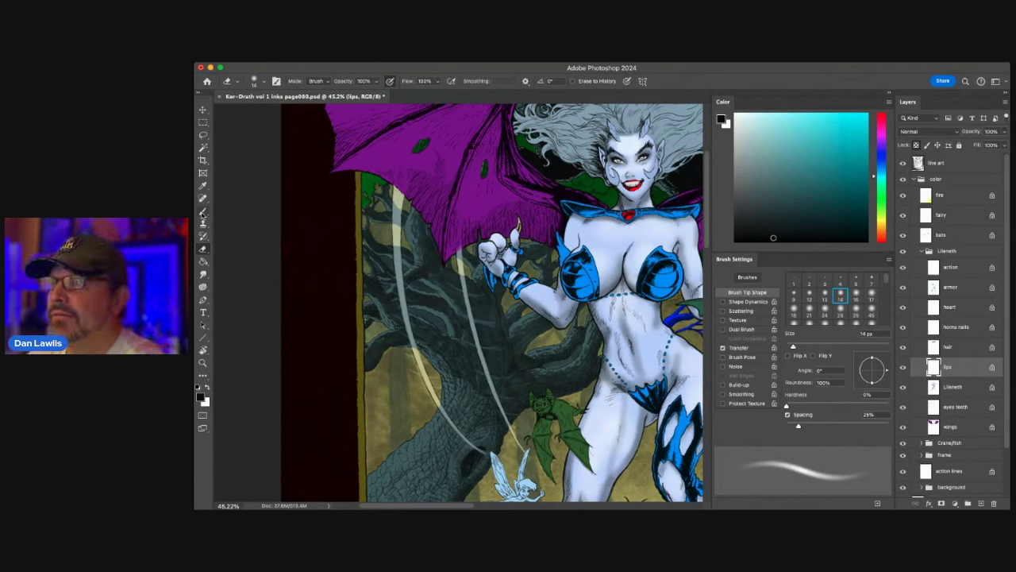
pyautogui.press('b')
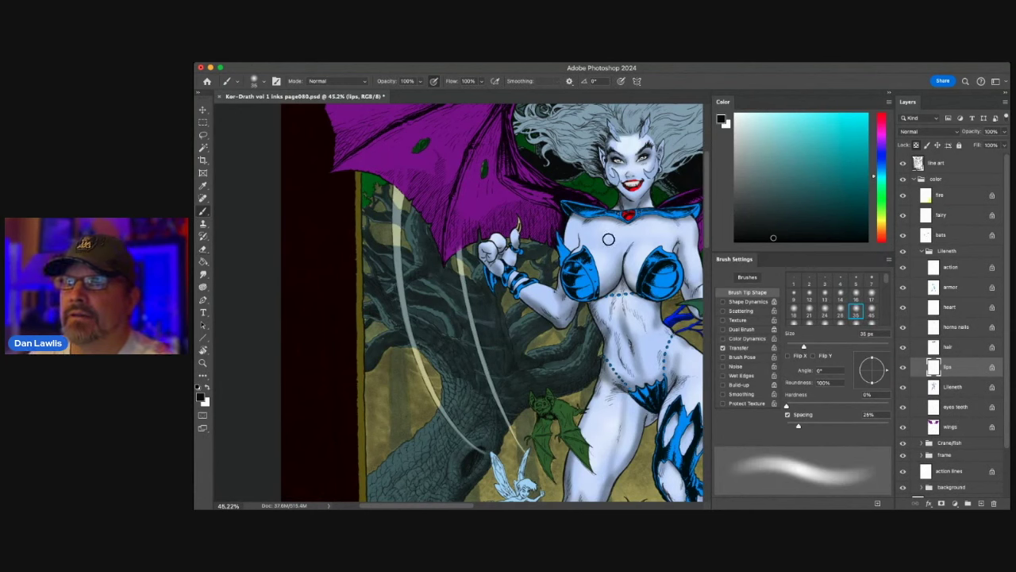
# - Set up white paint on the Lileneth layer with the 100 px soft brush from an enlarged brush tip list
pyautogui.press('x')
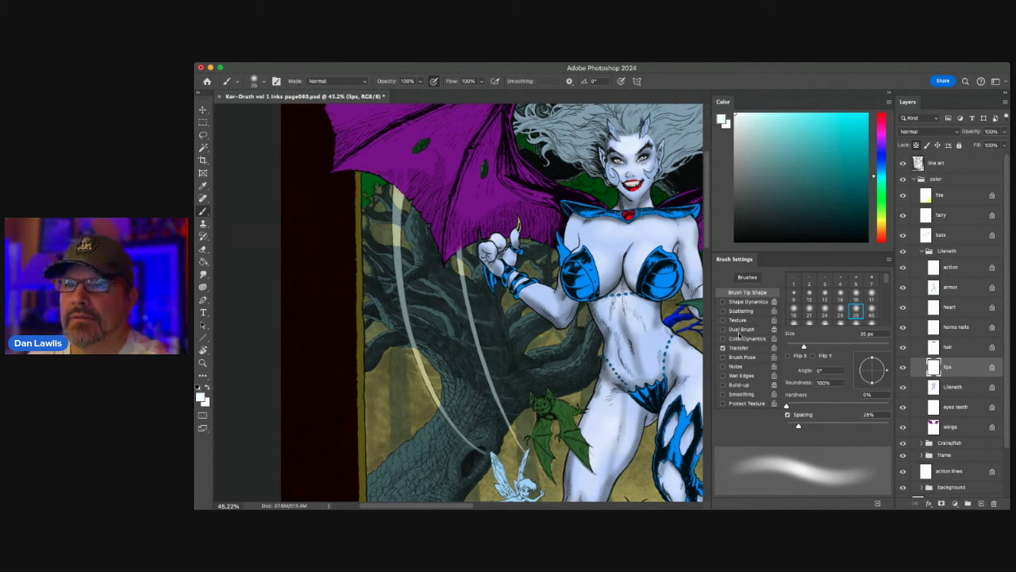
pyautogui.scroll(-2, 842, 298)
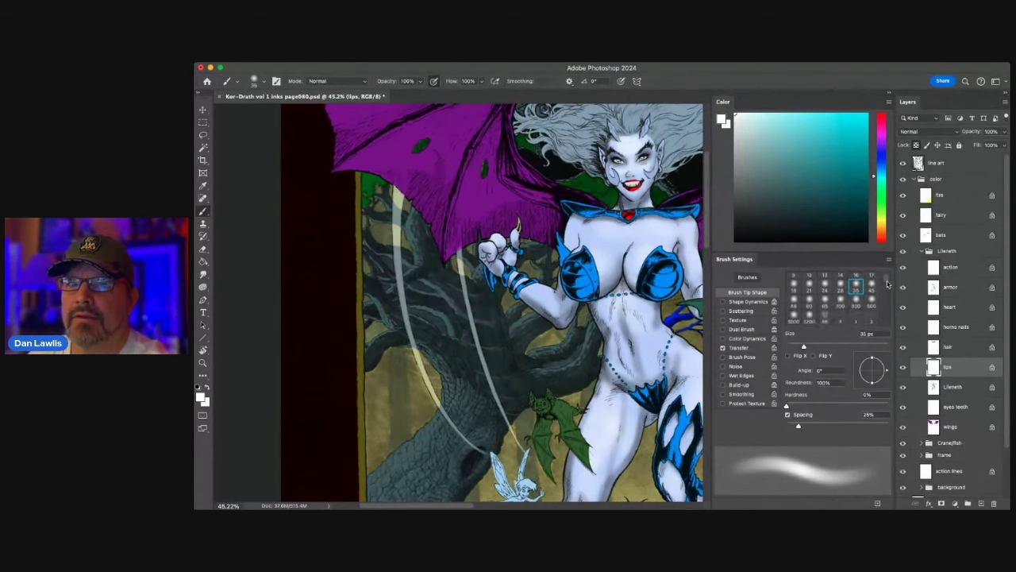
pyautogui.click(825, 293)
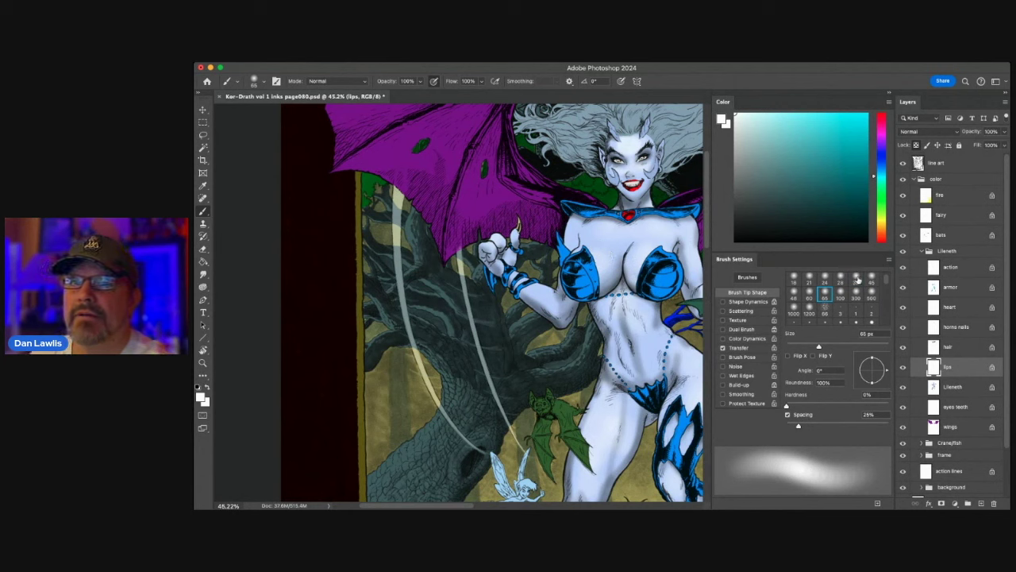
pyautogui.scroll(3, 879, 281)
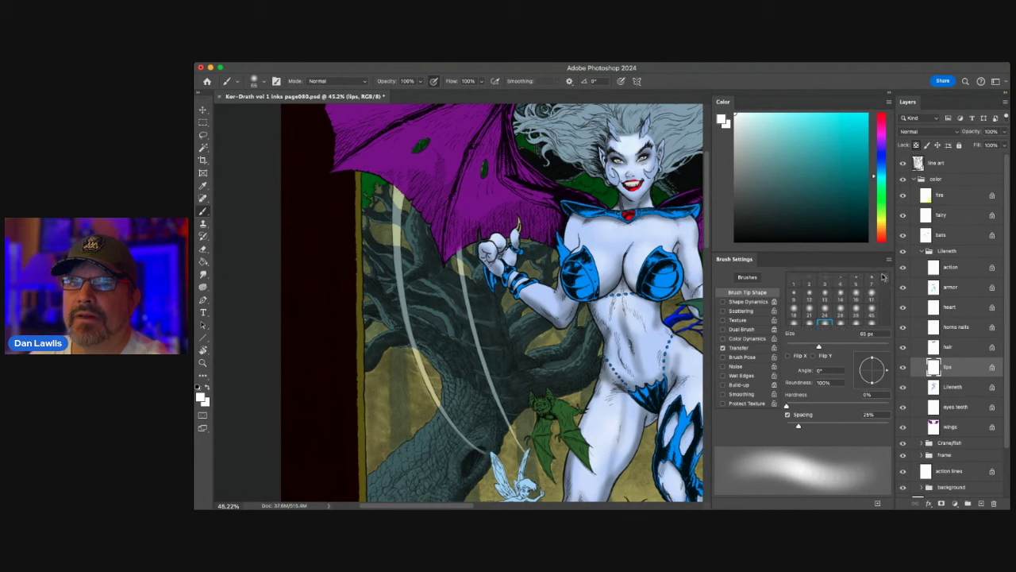
pyautogui.click(870, 281)
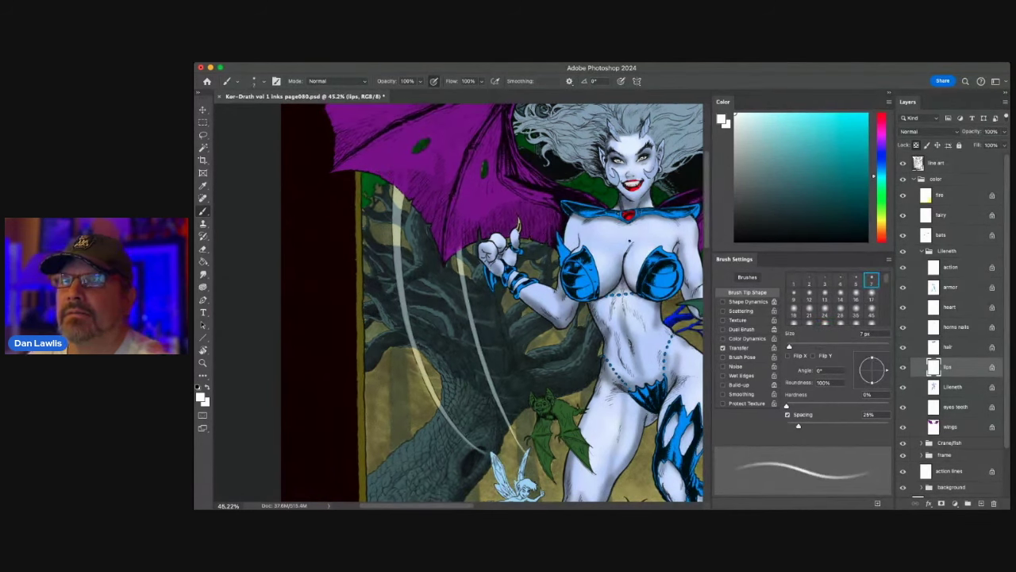
pyautogui.click(808, 296)
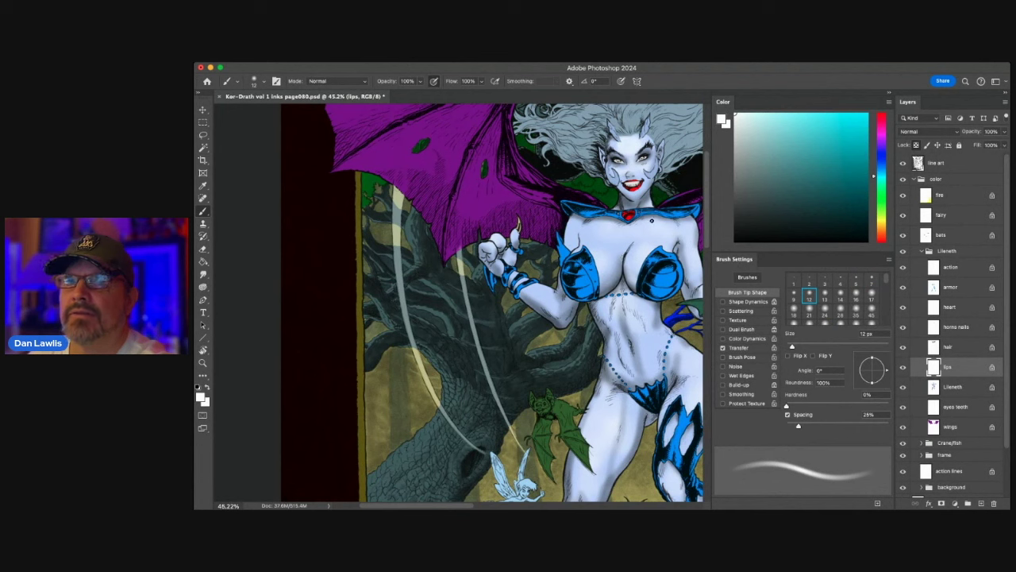
pyautogui.click(974, 387)
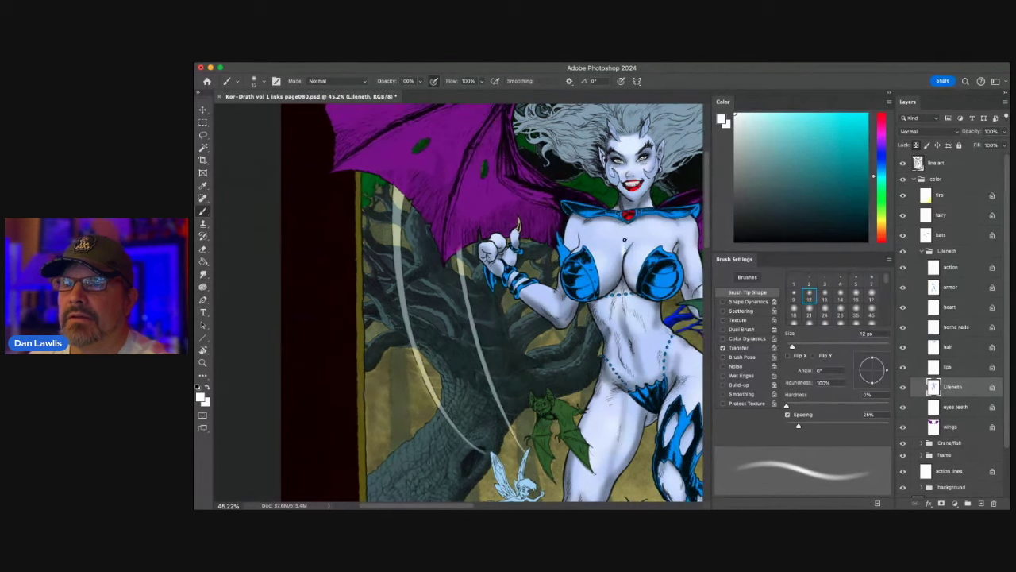
pyautogui.click(840, 314)
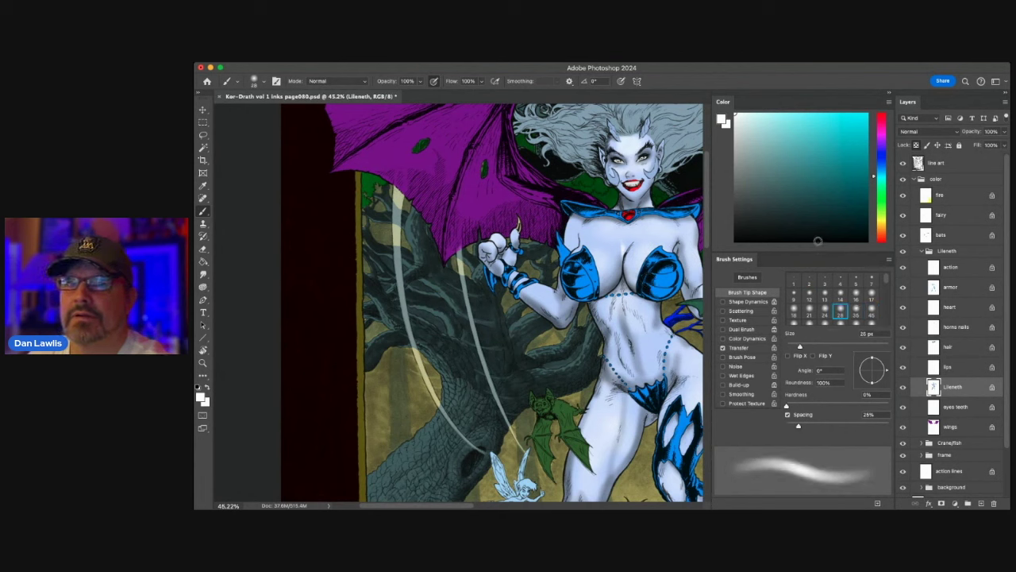
pyautogui.moveTo(808, 253); pyautogui.dragTo(806, 194)
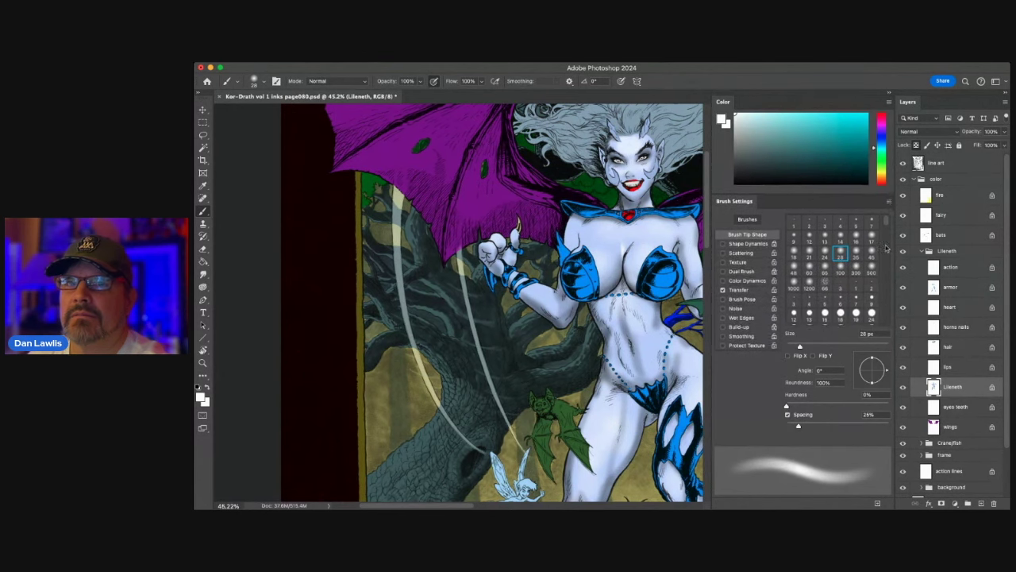
pyautogui.click(840, 272)
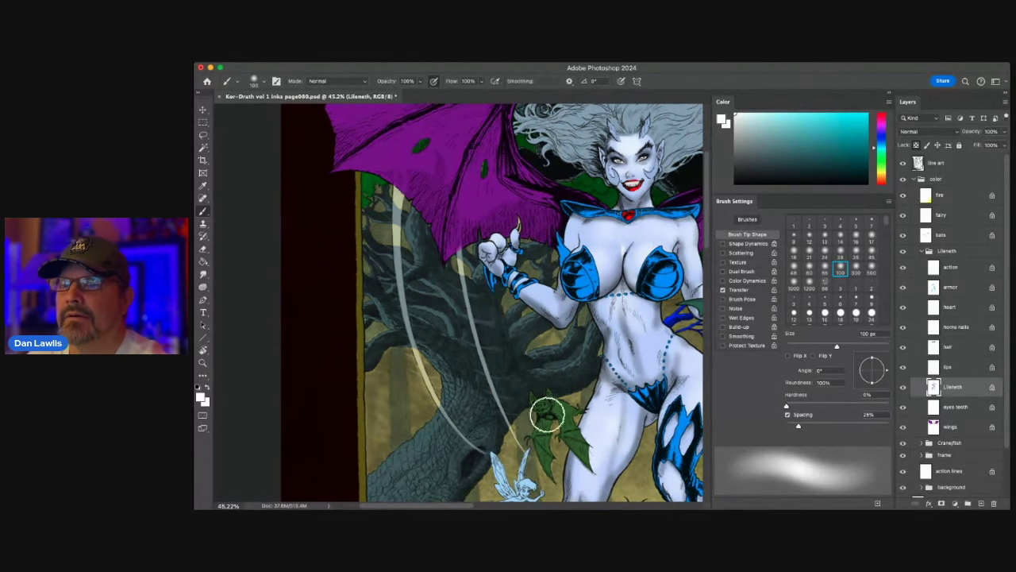
# - Deepen the shadows around both eyes with a 7 px soft brush, using near-black and blue-grey sampled from the eye shading
pyautogui.click(202, 362)
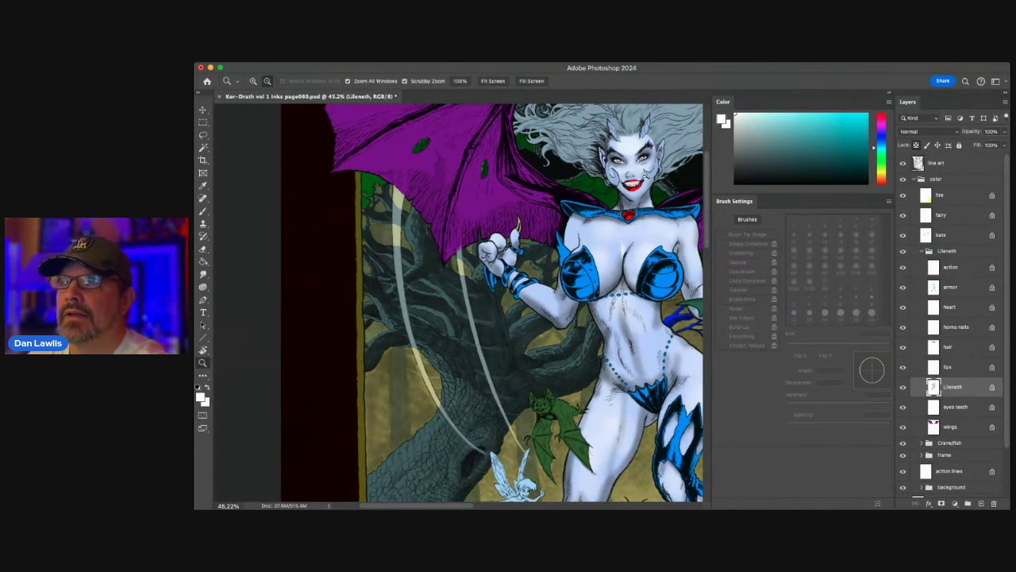
pyautogui.moveTo(642, 160)
pyautogui.mouseDown()
pyautogui.moveTo(692, 140)
pyautogui.moveTo(569, 240)
pyautogui.mouseUp()
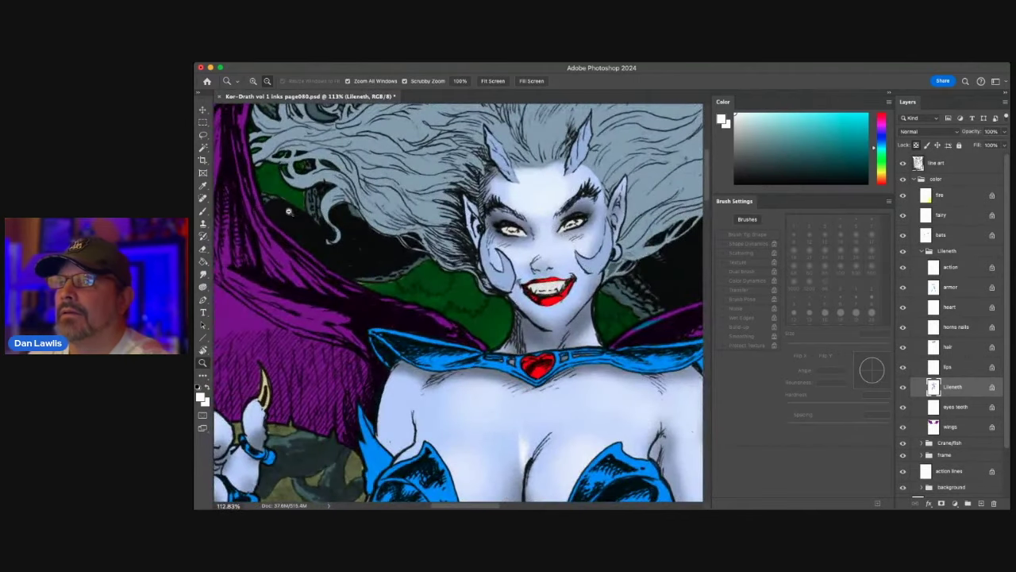
pyautogui.press('b')
pyautogui.click(871, 221)
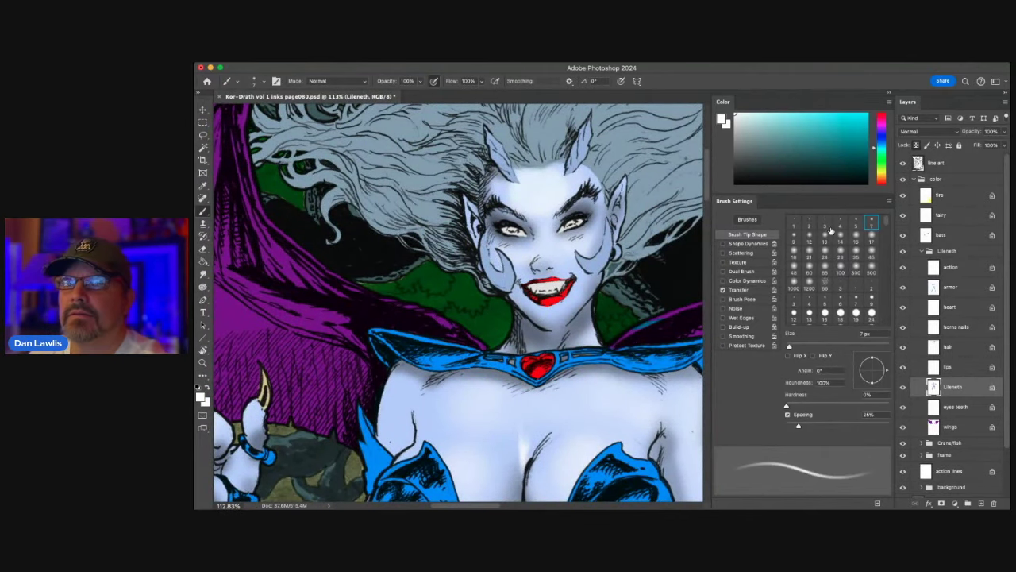
pyautogui.keyDown('alt'); pyautogui.click(577, 212); pyautogui.keyUp('alt')
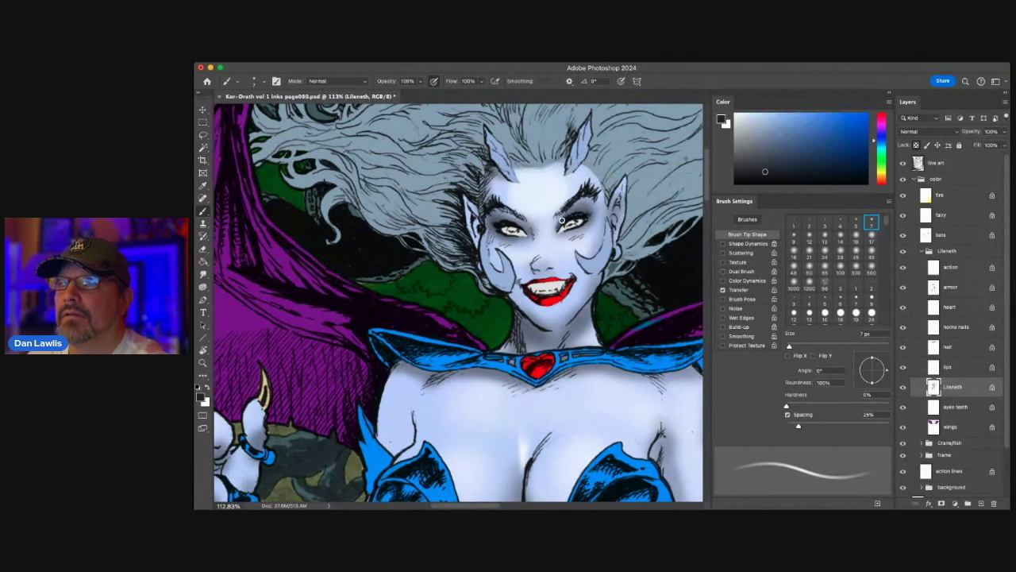
pyautogui.keyDown('alt'); pyautogui.click(574, 207); pyautogui.keyUp('alt')
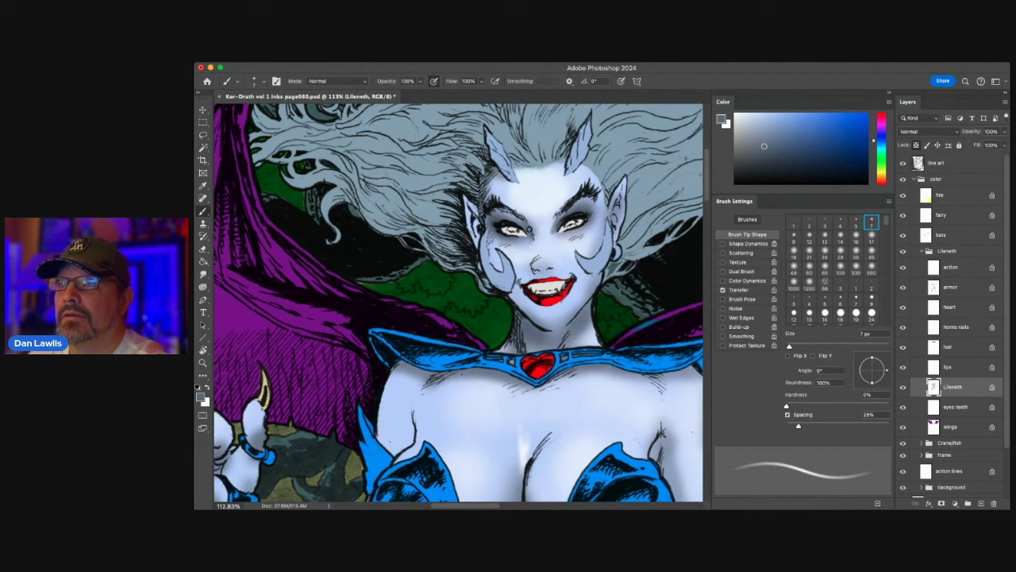
pyautogui.keyDown('alt'); pyautogui.click(510, 219); pyautogui.keyUp('alt')
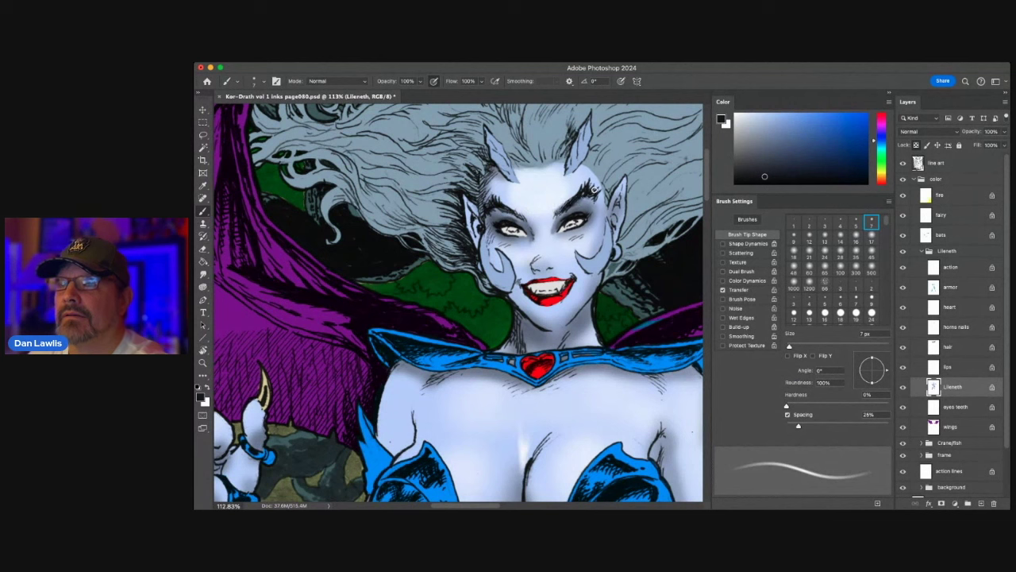
# - Shade the nose with sampled blue-grey and blend it with lighter skin tones, using 35 px and 7 px soft brushes
pyautogui.keyDown('alt'); pyautogui.click(535, 263); pyautogui.keyUp('alt')
pyautogui.keyDown('alt'); pyautogui.click(581, 210); pyautogui.keyUp('alt')
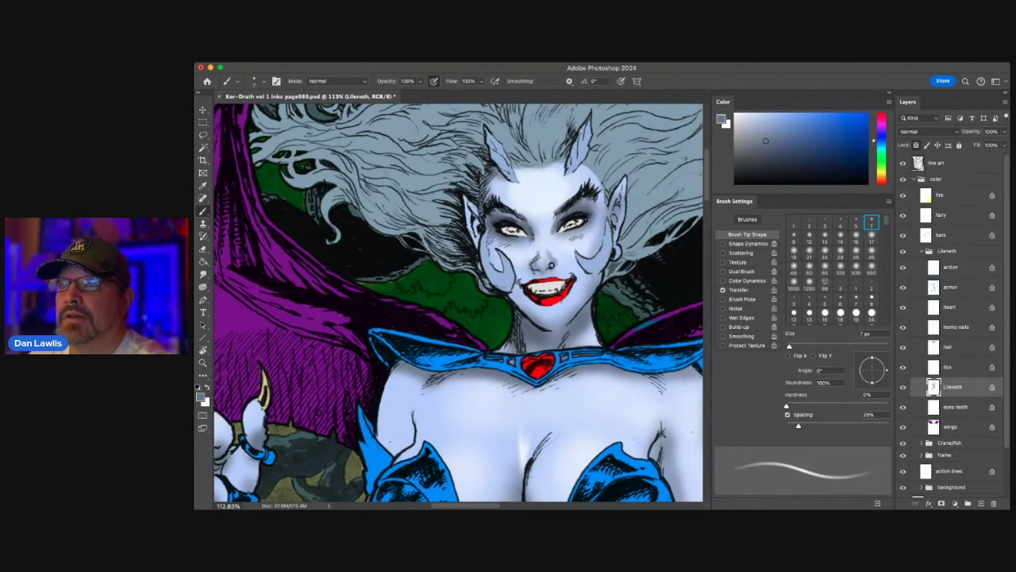
pyautogui.click(856, 254)
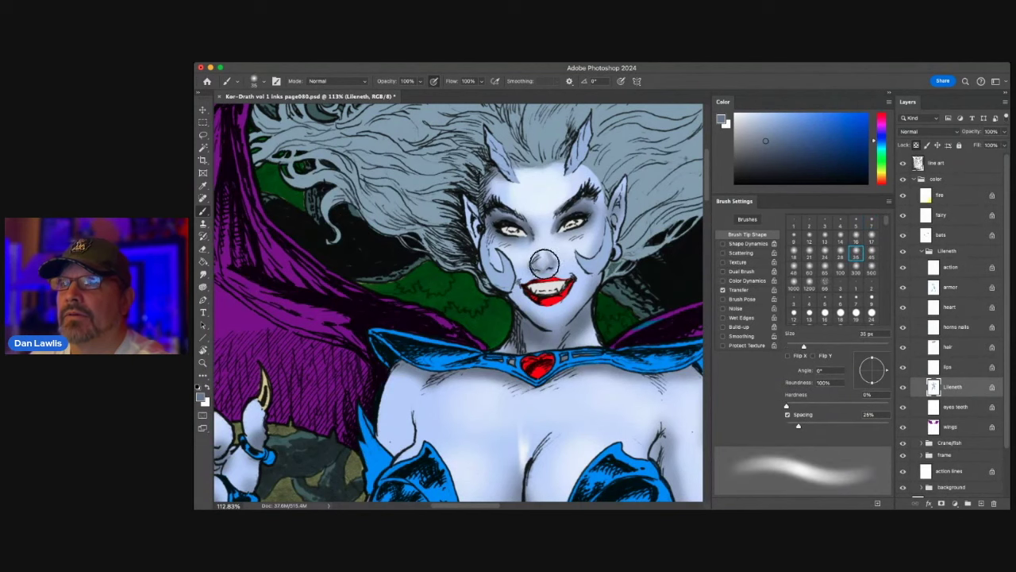
pyautogui.keyDown('alt'); pyautogui.click(544, 252); pyautogui.keyUp('alt')
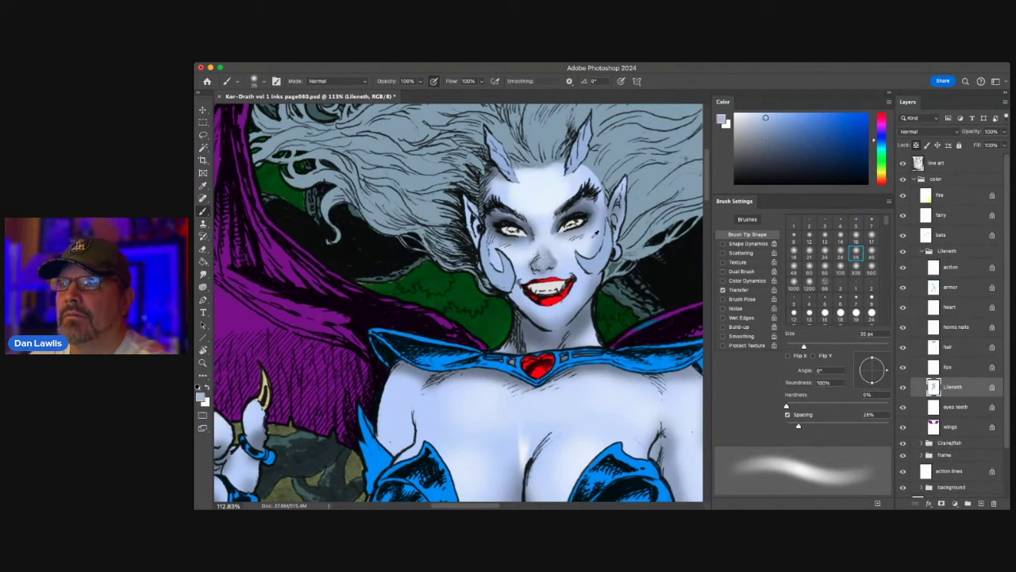
pyautogui.keyDown('alt'); pyautogui.click(544, 252); pyautogui.keyUp('alt')
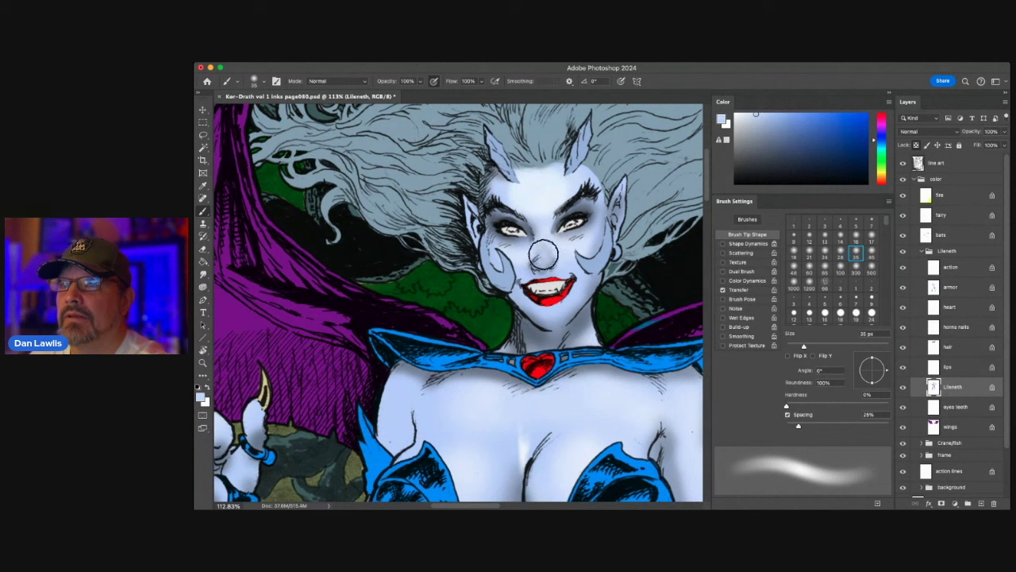
pyautogui.click(871, 223)
pyautogui.keyDown('alt'); pyautogui.click(559, 208); pyautogui.keyUp('alt')
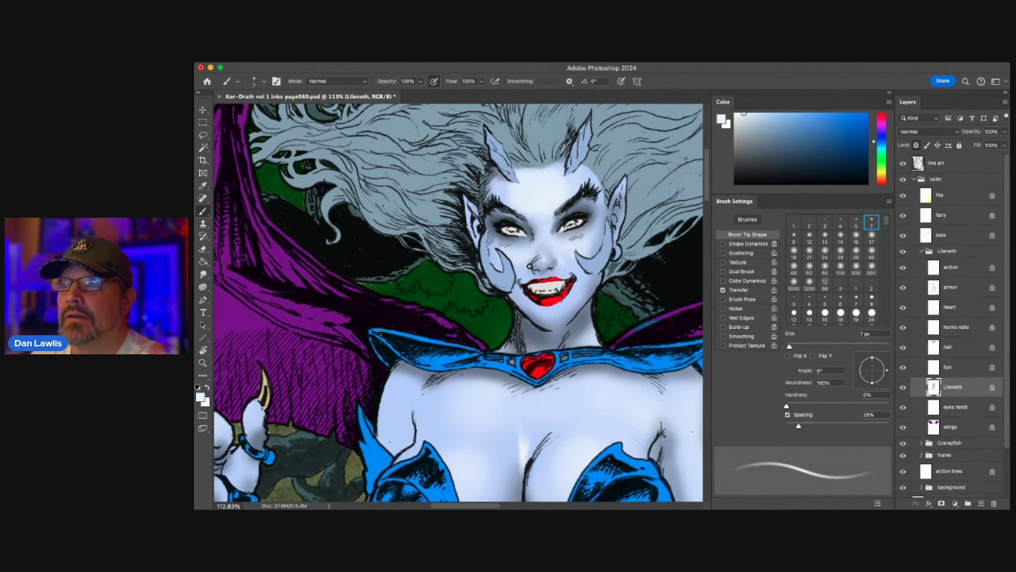
pyautogui.keyDown('alt'); pyautogui.click(573, 241); pyautogui.keyUp('alt')
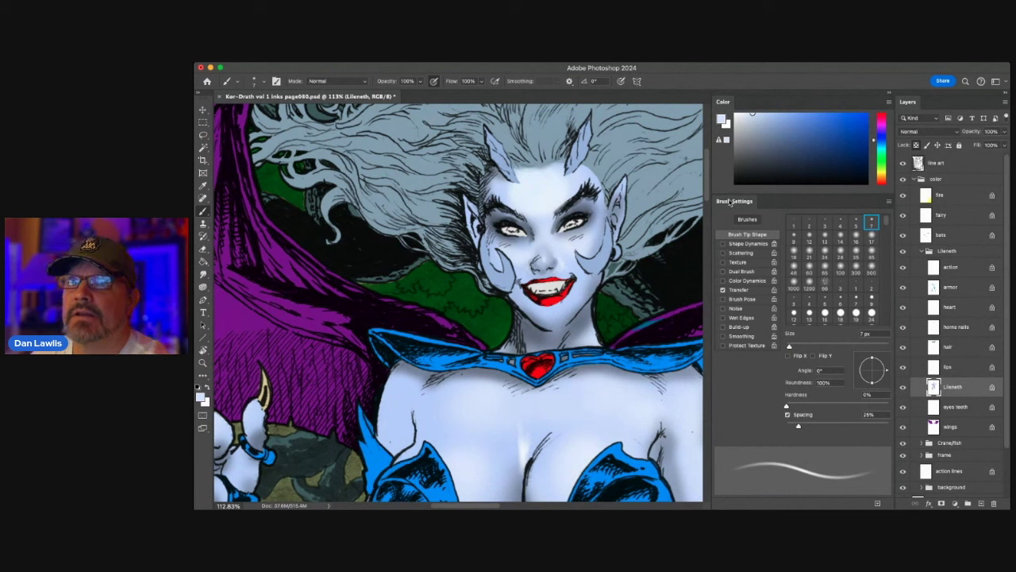
# - Refine the eye shadows with sampled dark tones and lighten the bridge of the nose with a 28 px near-white brush
pyautogui.keyDown('alt'); pyautogui.click(585, 209); pyautogui.keyUp('alt')
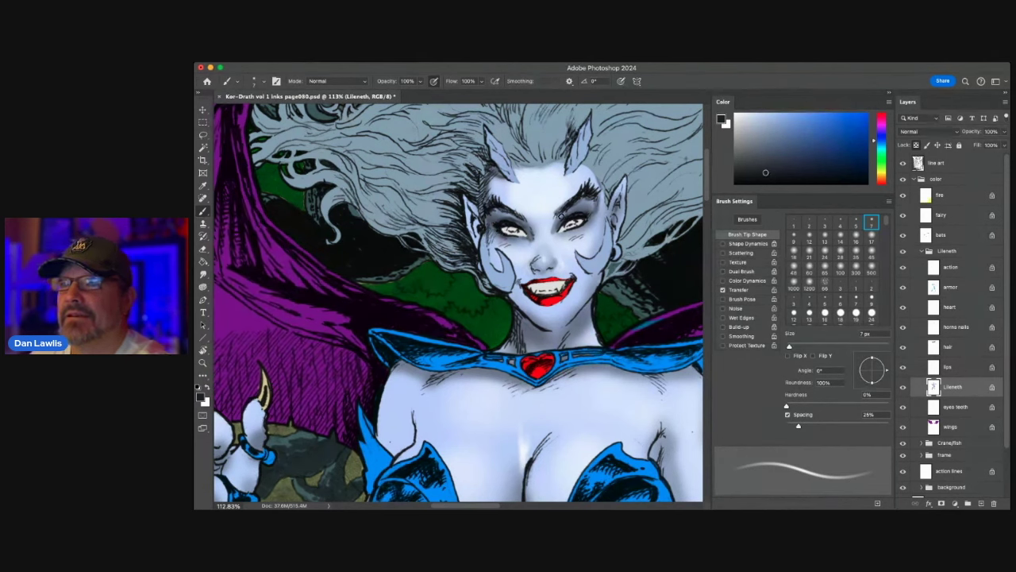
pyautogui.keyDown('alt'); pyautogui.click(550, 228); pyautogui.keyUp('alt')
pyautogui.click(840, 256)
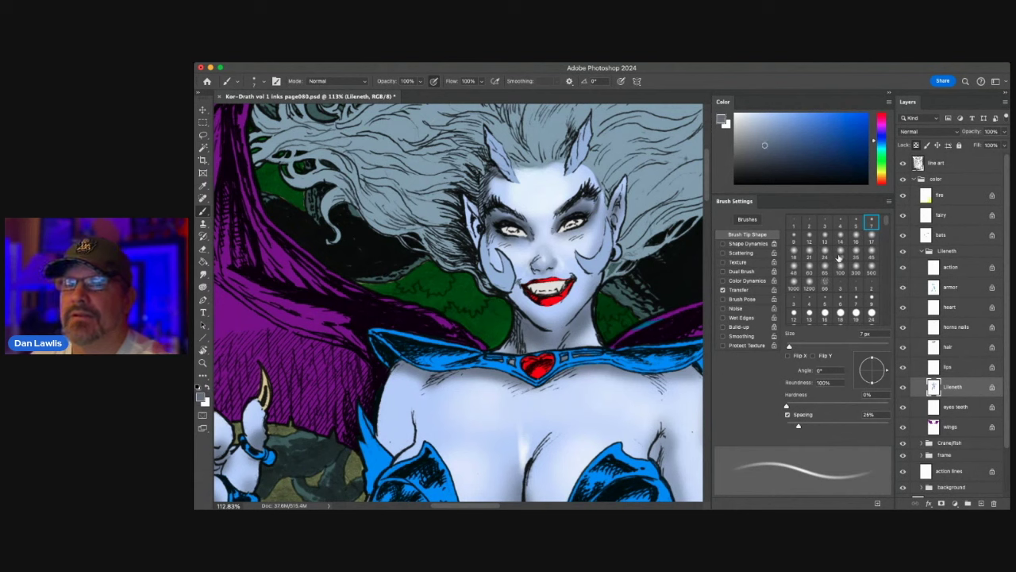
pyautogui.keyDown('alt'); pyautogui.click(545, 209); pyautogui.keyUp('alt')
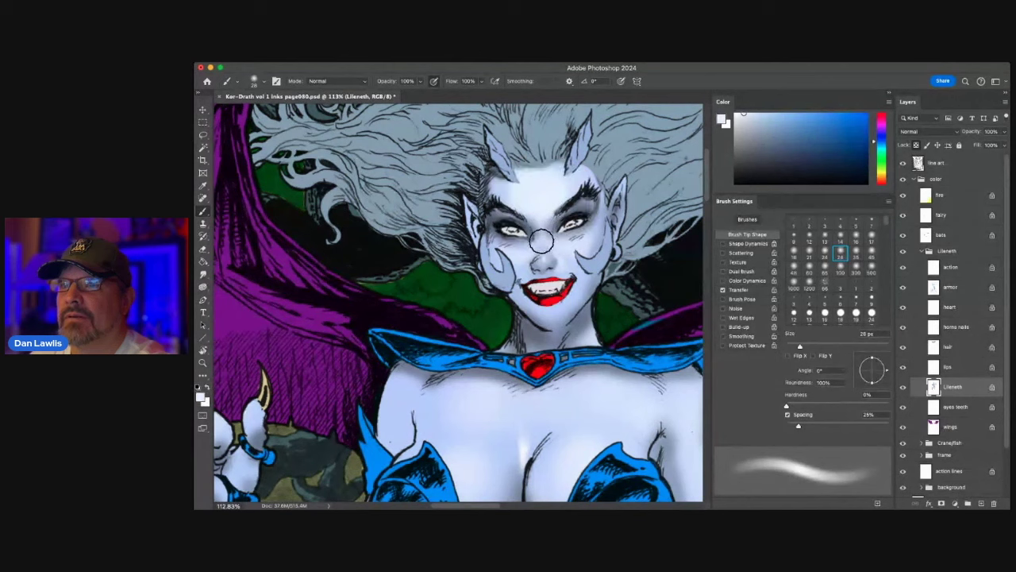
# - Model the chin, jaw and cheek beside the mouth with sampled near-white and light blue, using 7 px and 35 px soft brushes
pyautogui.click(872, 223)
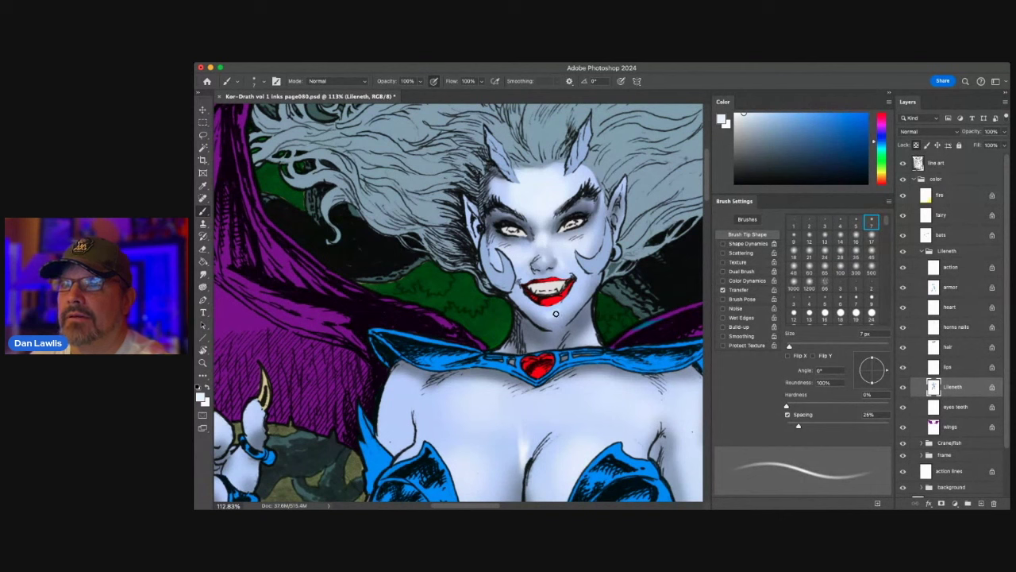
pyautogui.click(855, 253)
pyautogui.keyDown('alt'); pyautogui.click(582, 286); pyautogui.keyUp('alt')
pyautogui.moveTo(576, 304)
pyautogui.mouseDown()
pyautogui.moveTo(575, 262)
pyautogui.moveTo(543, 314)
pyautogui.moveTo(556, 316)
pyautogui.moveTo(589, 279)
pyautogui.moveTo(552, 317)
pyautogui.moveTo(529, 303)
pyautogui.moveTo(562, 314)
pyautogui.mouseUp()
pyautogui.keyDown('alt'); pyautogui.click(581, 279); pyautogui.keyUp('alt')
pyautogui.click(871, 220)
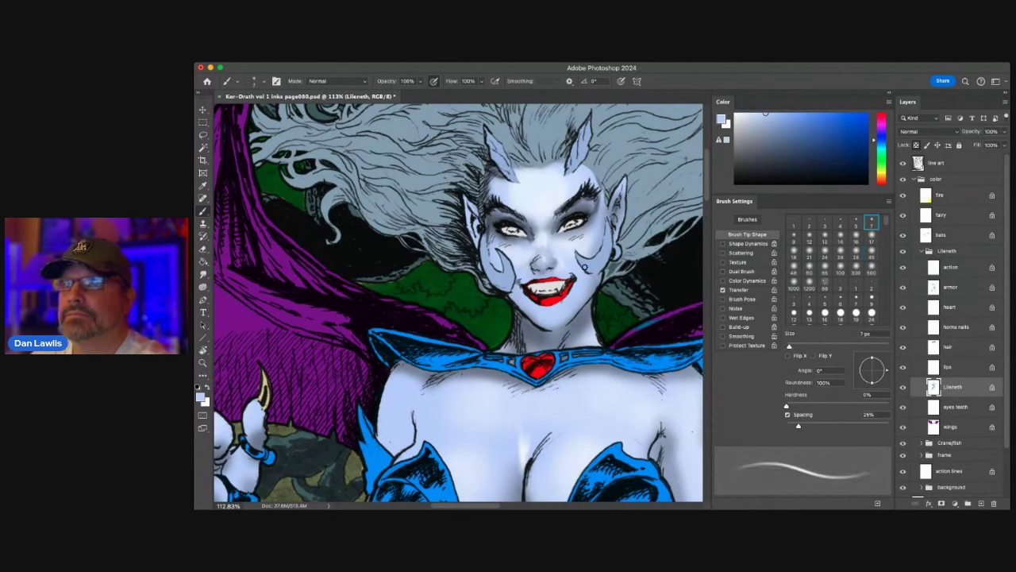
pyautogui.keyDown('alt'); pyautogui.click(555, 202); pyautogui.keyUp('alt')
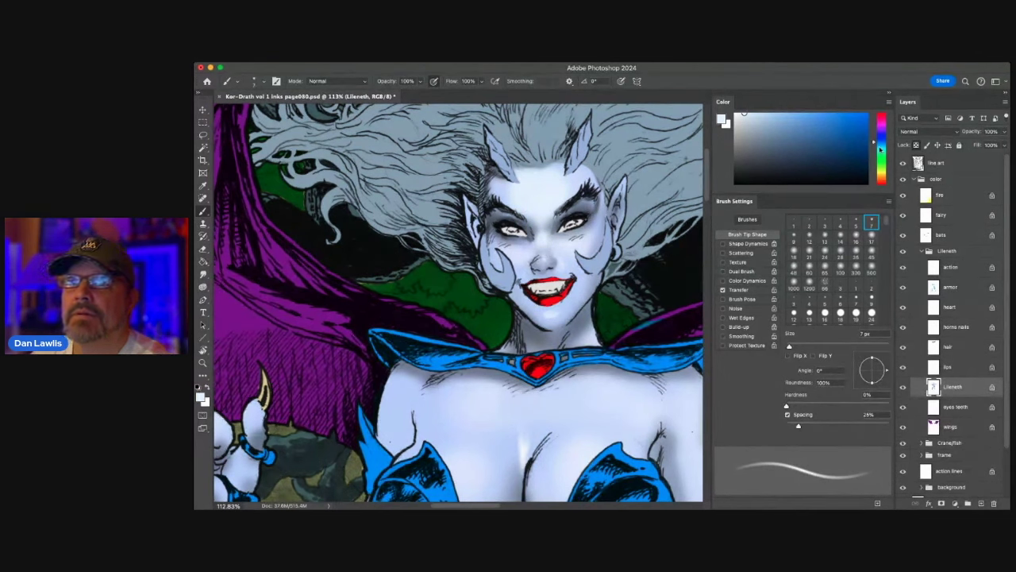
# - Paint soft pink blush over both cheeks and the temple with a 65 px soft brush
pyautogui.moveTo(882, 131); pyautogui.dragTo(882, 124)
pyautogui.click(800, 115)
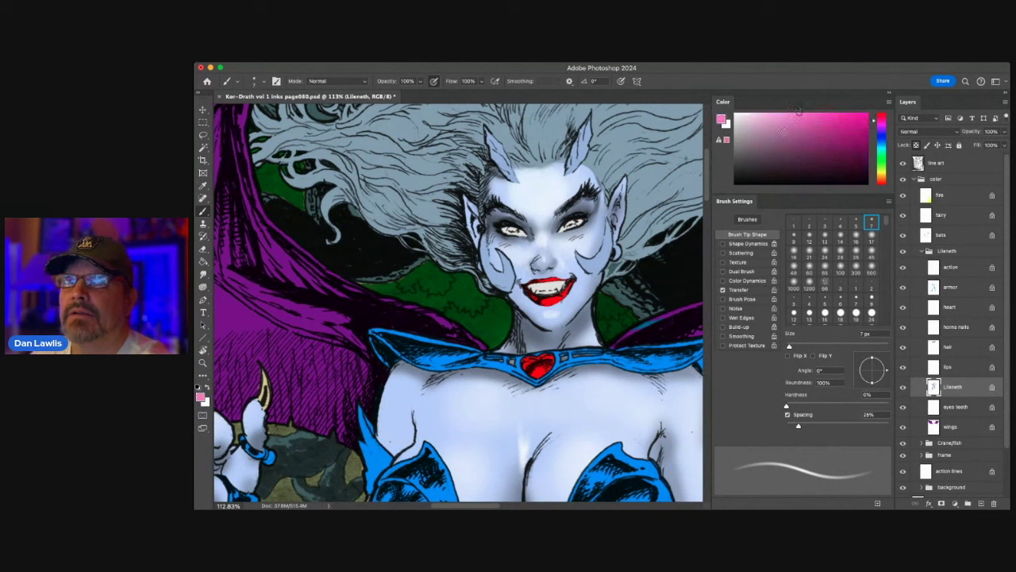
pyautogui.click(826, 273)
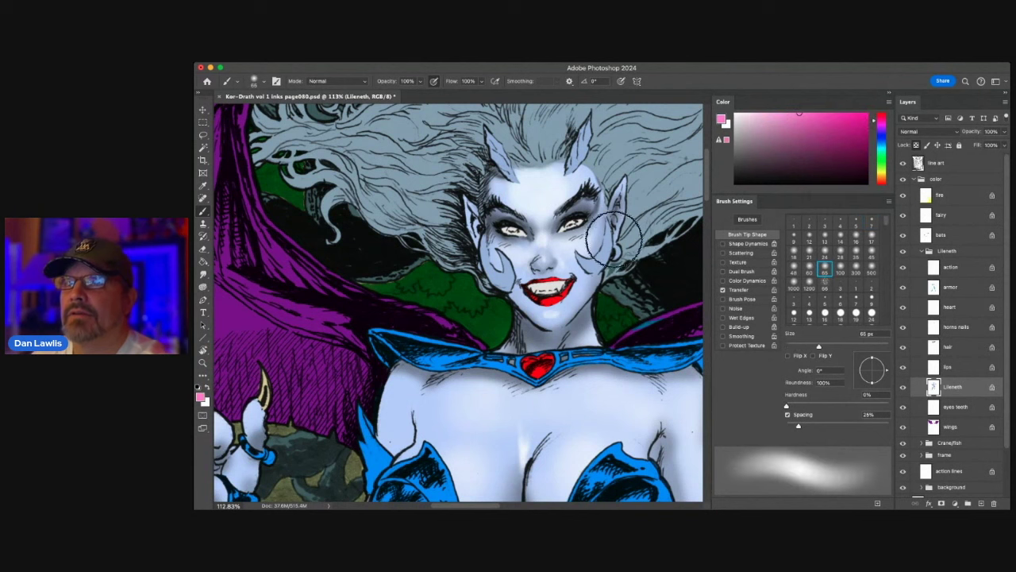
pyautogui.moveTo(615, 239)
pyautogui.mouseDown()
pyautogui.moveTo(595, 244)
pyautogui.moveTo(605, 232)
pyautogui.mouseUp()
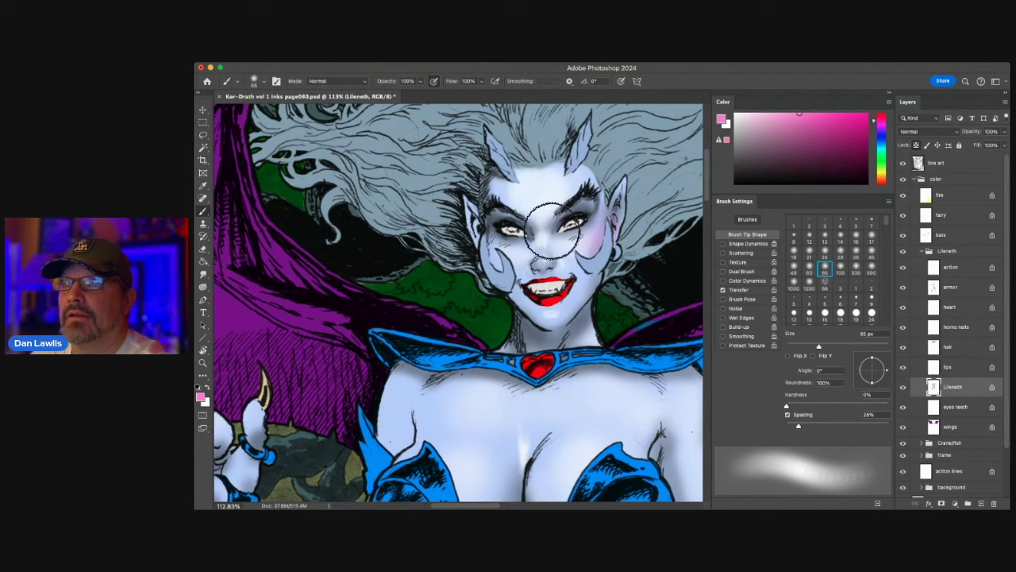
pyautogui.moveTo(500, 257); pyautogui.dragTo(499, 234)
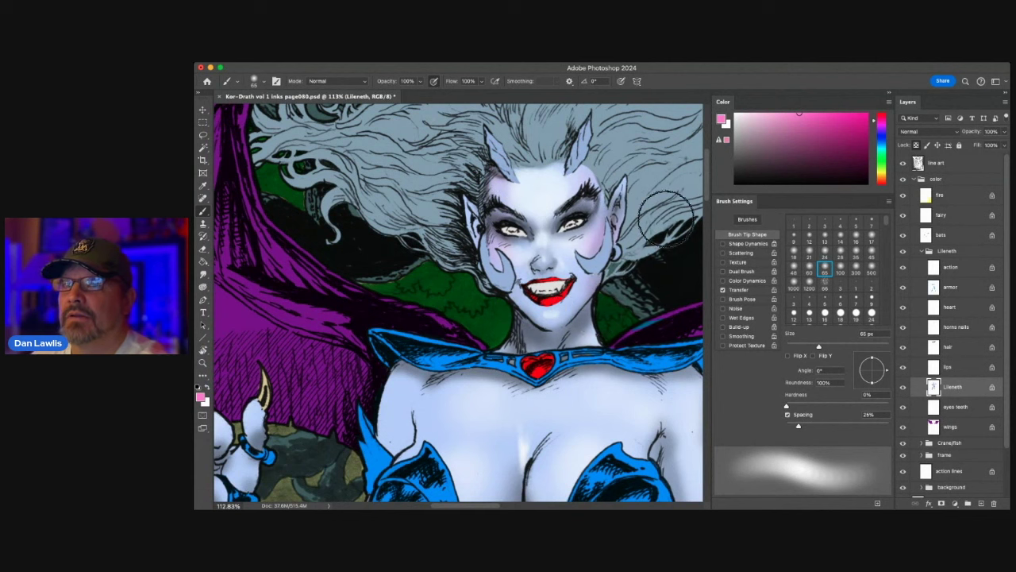
# - Warm the cheeks and nose with salmon and a sampled muted mauve using the 65 px soft brush
pyautogui.moveTo(882, 168); pyautogui.dragTo(882, 183)
pyautogui.moveTo(605, 242); pyautogui.dragTo(607, 229)
pyautogui.moveTo(543, 259); pyautogui.dragTo(489, 243)
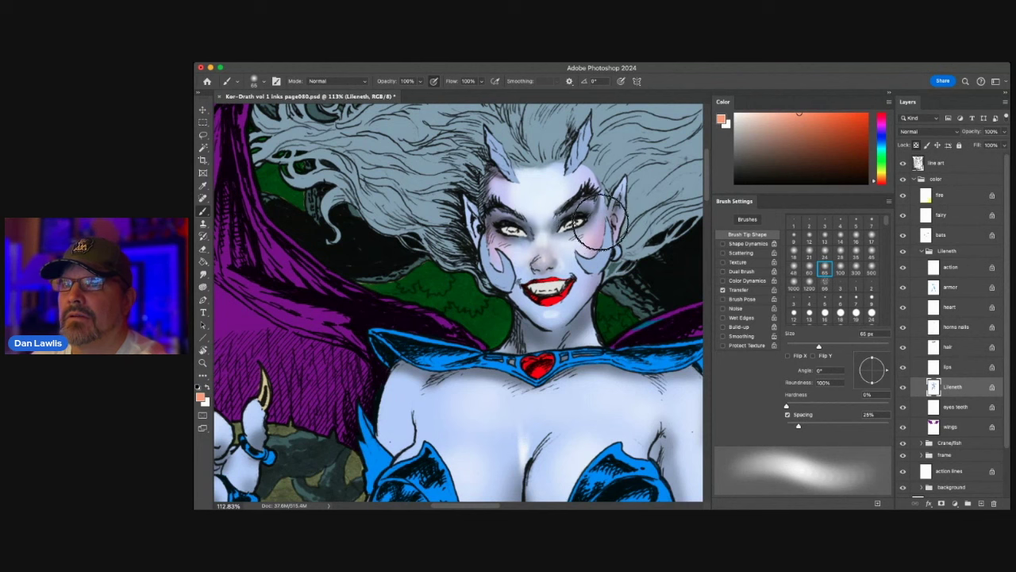
pyautogui.keyDown('alt'); pyautogui.click(582, 240); pyautogui.keyUp('alt')
pyautogui.click(547, 251)
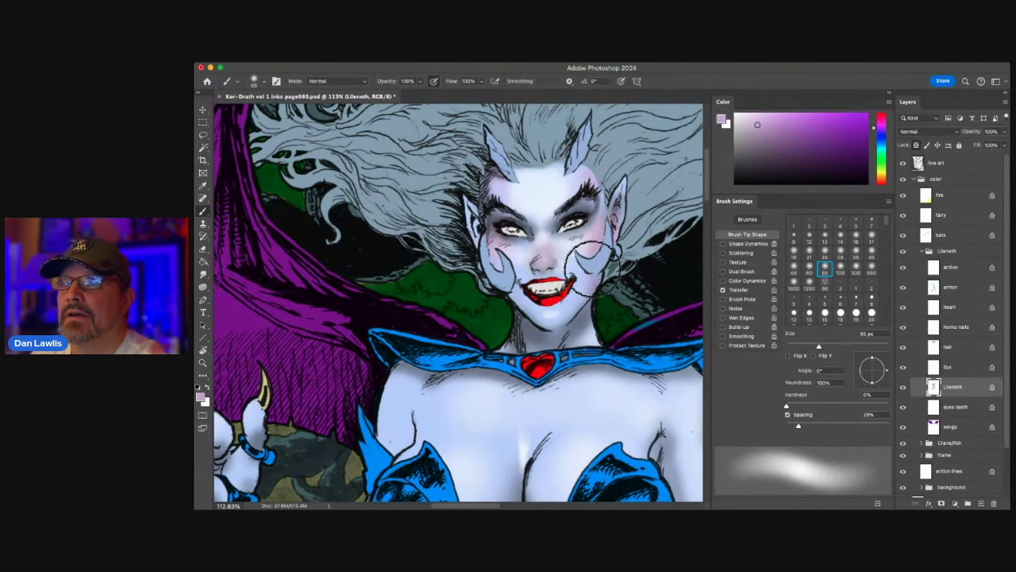
# - Add a light orange tint to the nose with a 45 px soft brush
pyautogui.moveTo(882, 171); pyautogui.dragTo(881, 183)
pyautogui.click(818, 111)
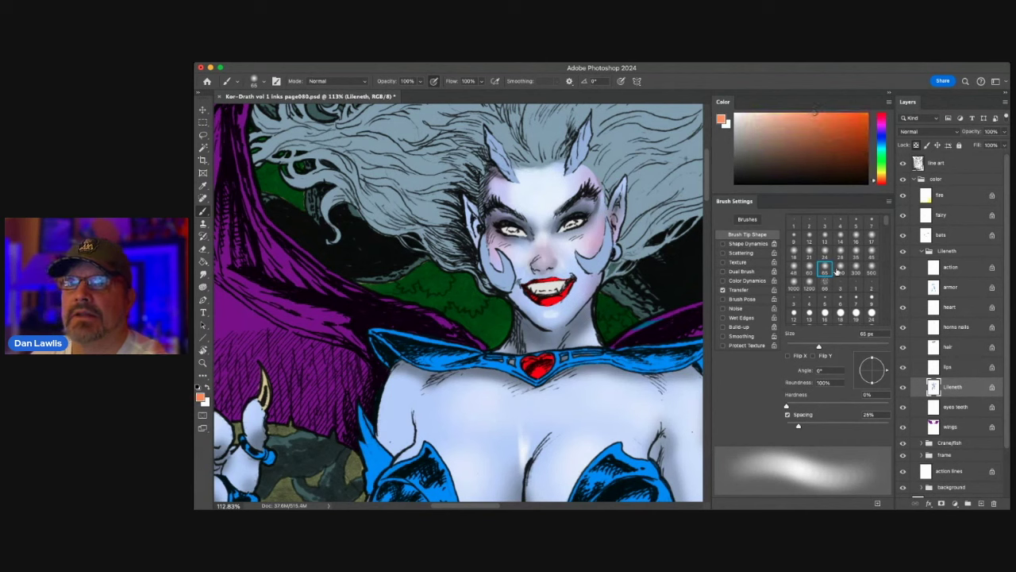
pyautogui.click(873, 252)
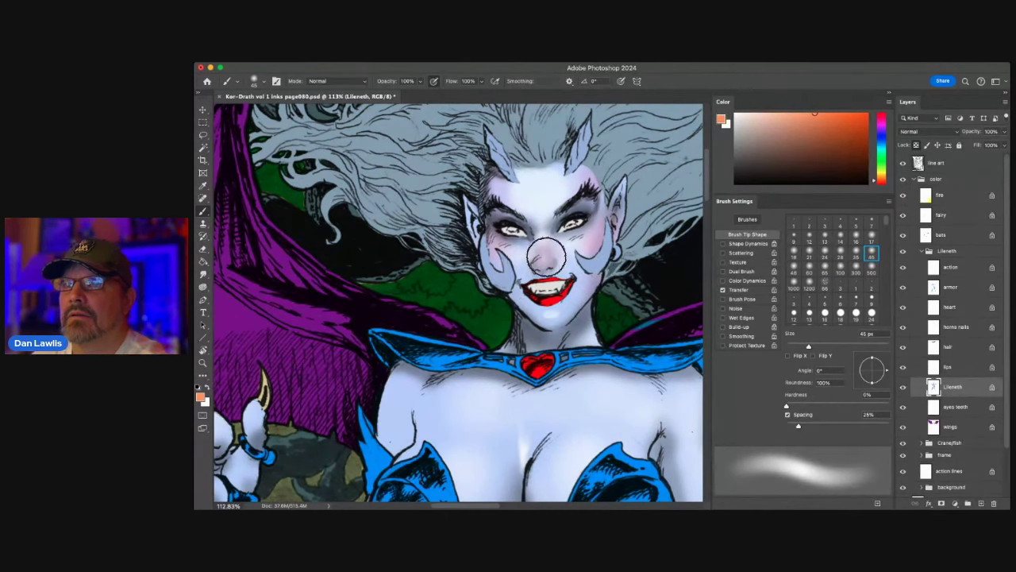
# - Model the chin with sampled near-white and light blue skin tones, using 45 px and 24 px soft brushes
pyautogui.keyDown('alt'); pyautogui.click(561, 189); pyautogui.keyUp('alt')
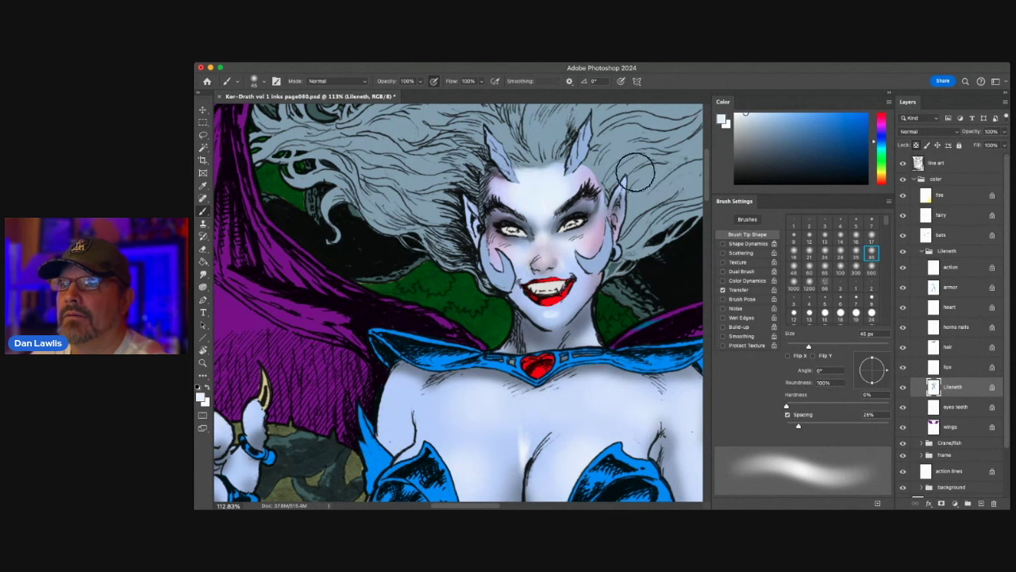
pyautogui.keyDown('alt'); pyautogui.click(563, 309); pyautogui.keyUp('alt')
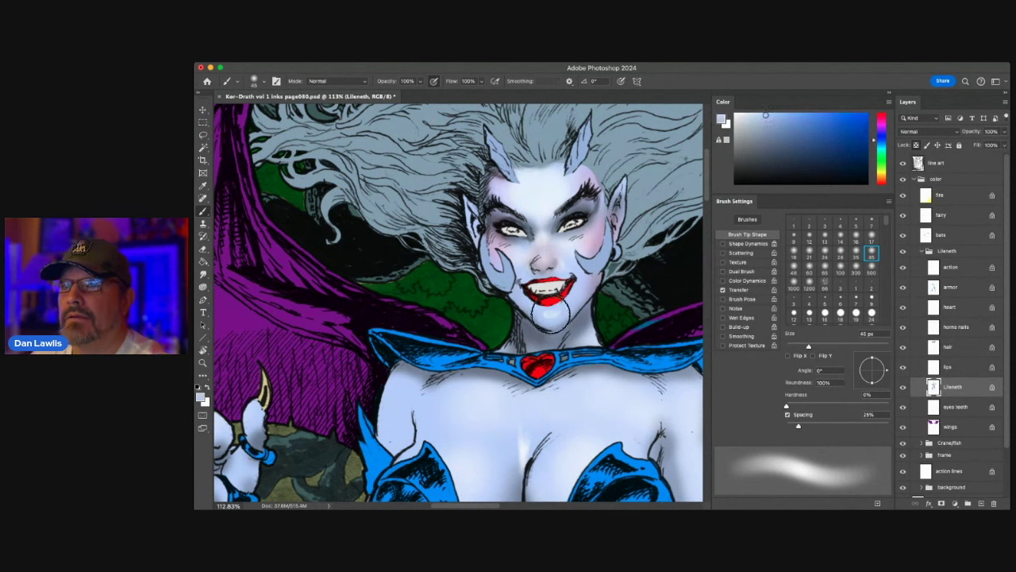
pyautogui.click(825, 253)
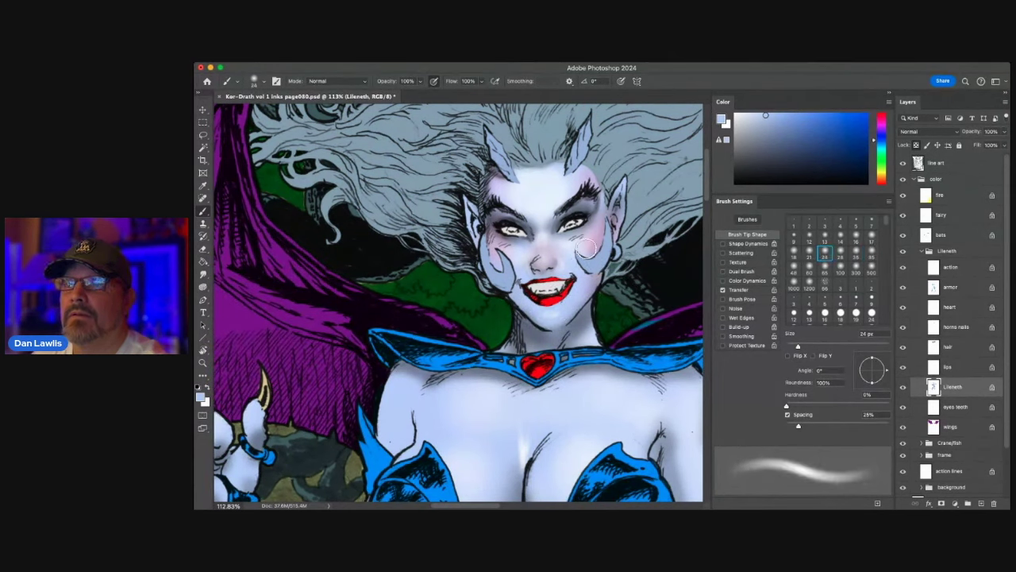
pyautogui.keyDown('alt'); pyautogui.click(552, 196); pyautogui.keyUp('alt')
pyautogui.moveTo(548, 313); pyautogui.dragTo(538, 313)
# - Deepen the shading around the eyes and brows with sampled blue-grey tones, using a 24 px soft brush
pyautogui.keyDown('alt'); pyautogui.click(589, 196); pyautogui.keyUp('alt')
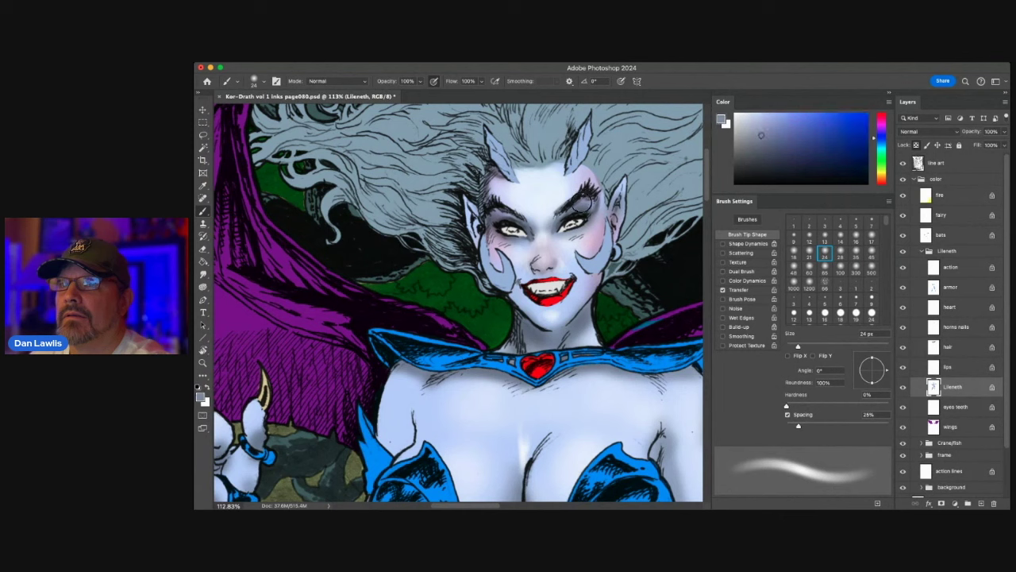
pyautogui.keyDown('alt'); pyautogui.click(508, 211); pyautogui.keyUp('alt')
pyautogui.moveTo(502, 219); pyautogui.dragTo(493, 200)
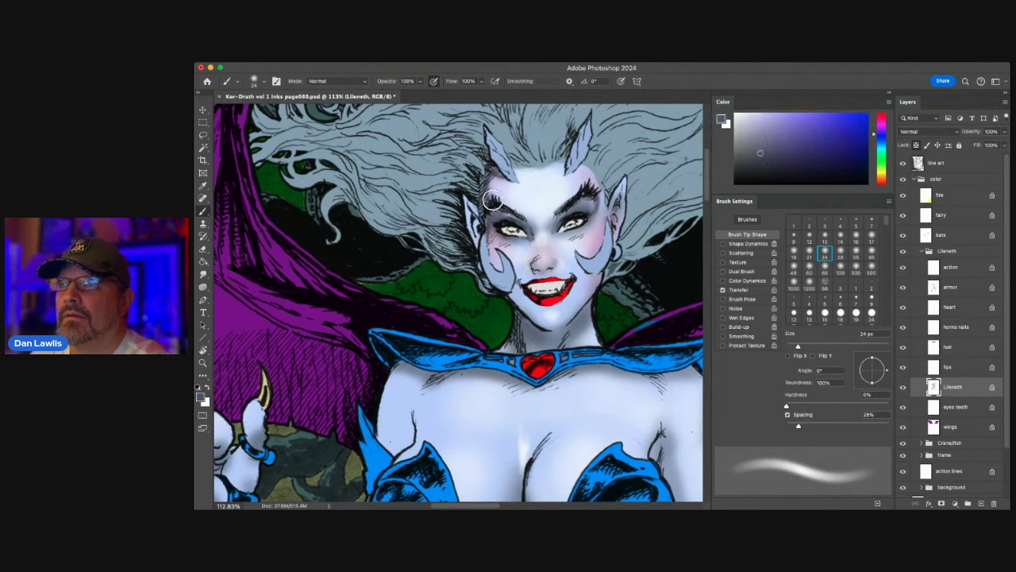
pyautogui.keyDown('alt'); pyautogui.click(565, 268); pyautogui.keyUp('alt')
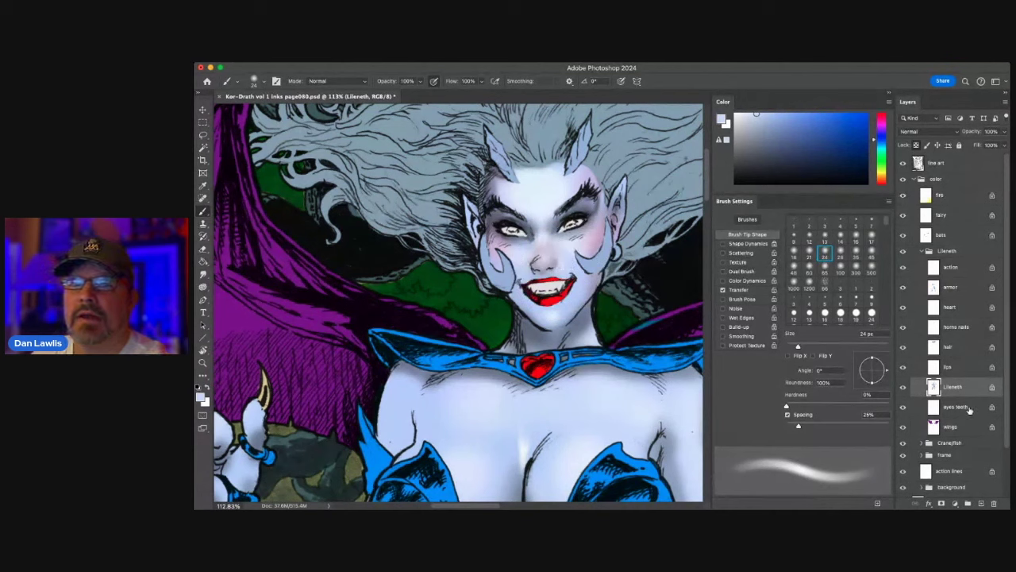
# - Colour both irises bright blue on the eyes teeth layer with a 3 px soft brush
pyautogui.hotkey('alt', '[')
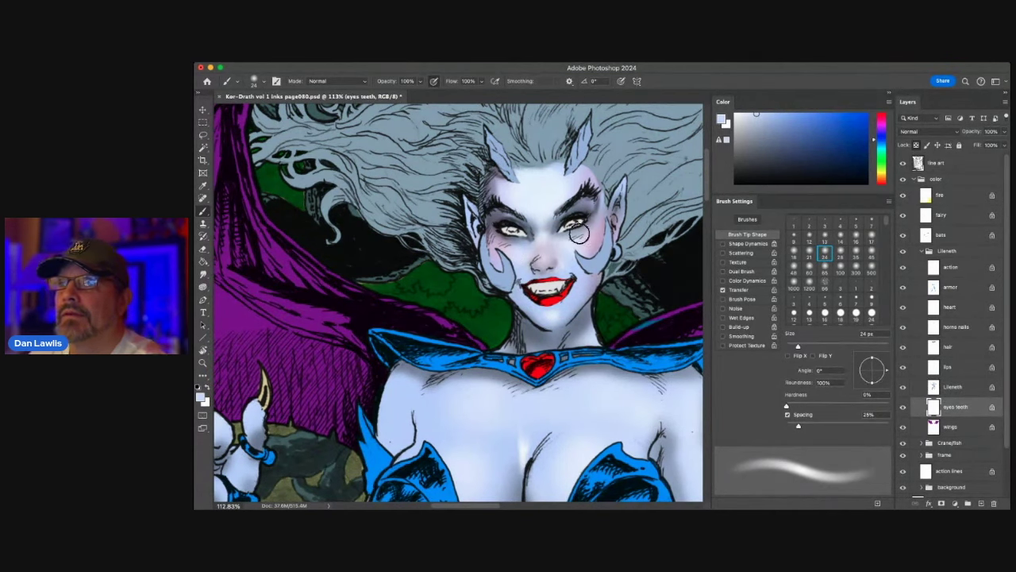
pyautogui.click(825, 222)
pyautogui.click(806, 118)
pyautogui.moveTo(805, 118); pyautogui.dragTo(825, 113)
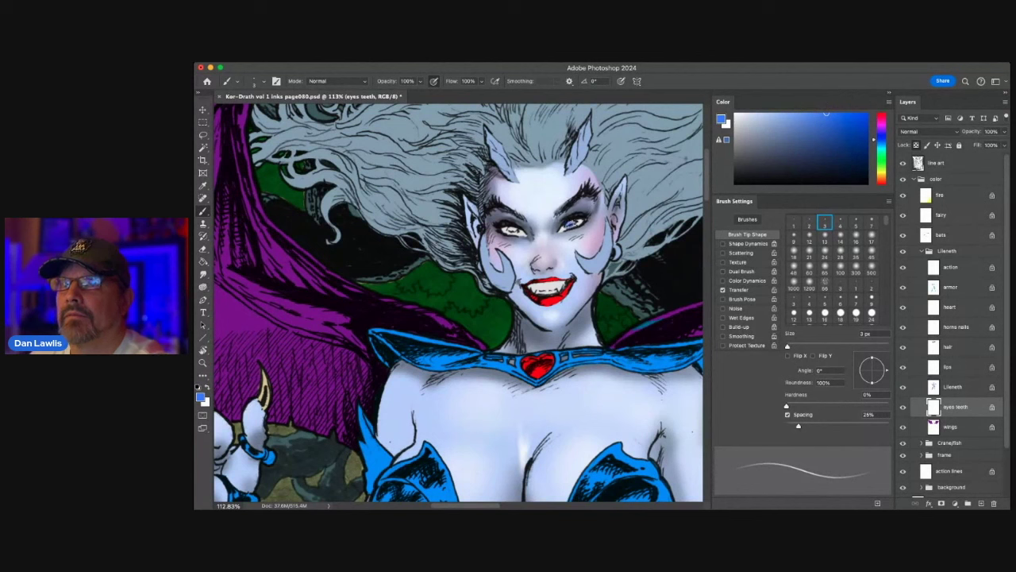
pyautogui.moveTo(512, 228); pyautogui.dragTo(510, 231)
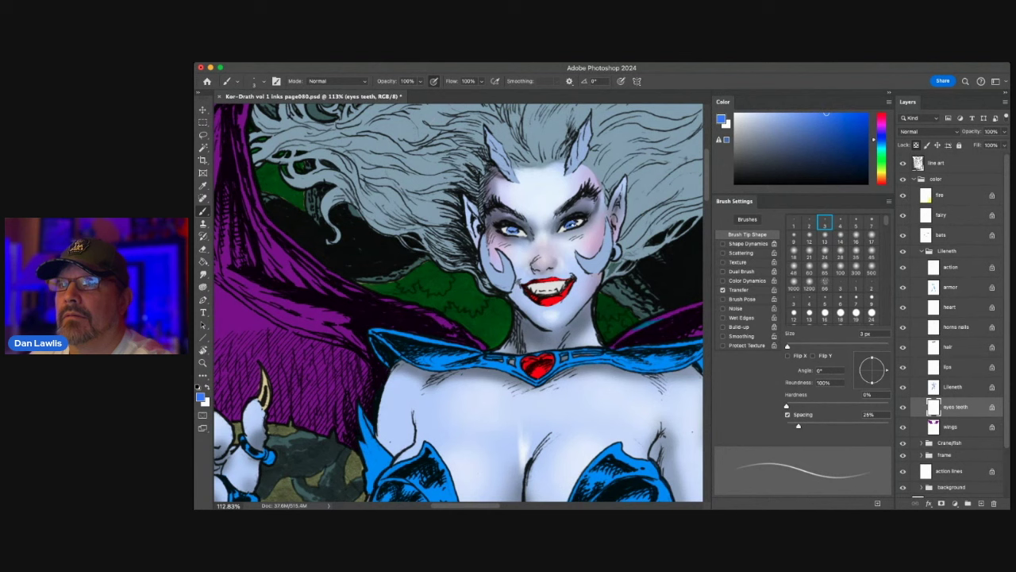
# - Shade the eyes with pale blue, dark grey and near-black using a 17 px soft brush
pyautogui.press('x')
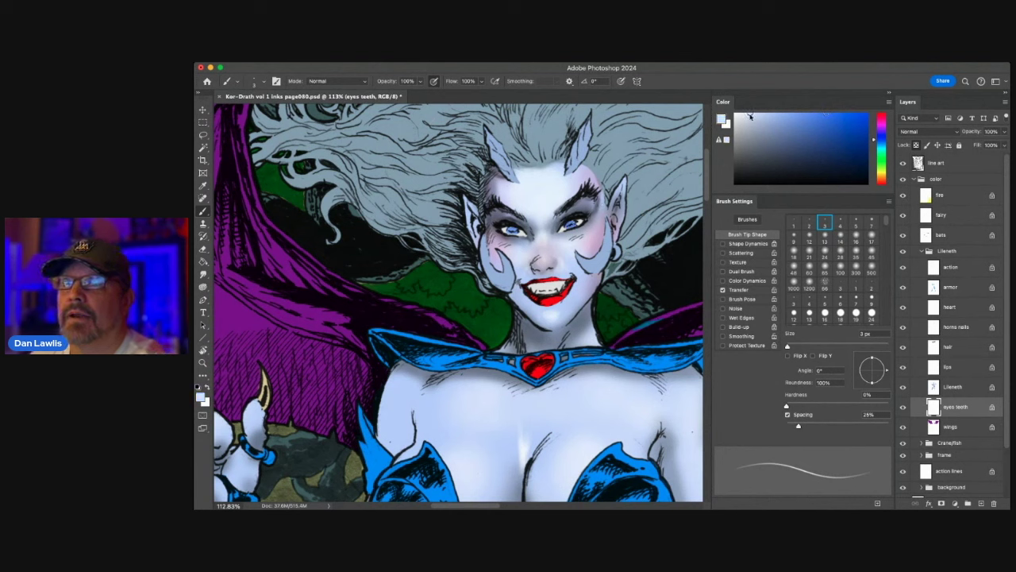
pyautogui.click(871, 236)
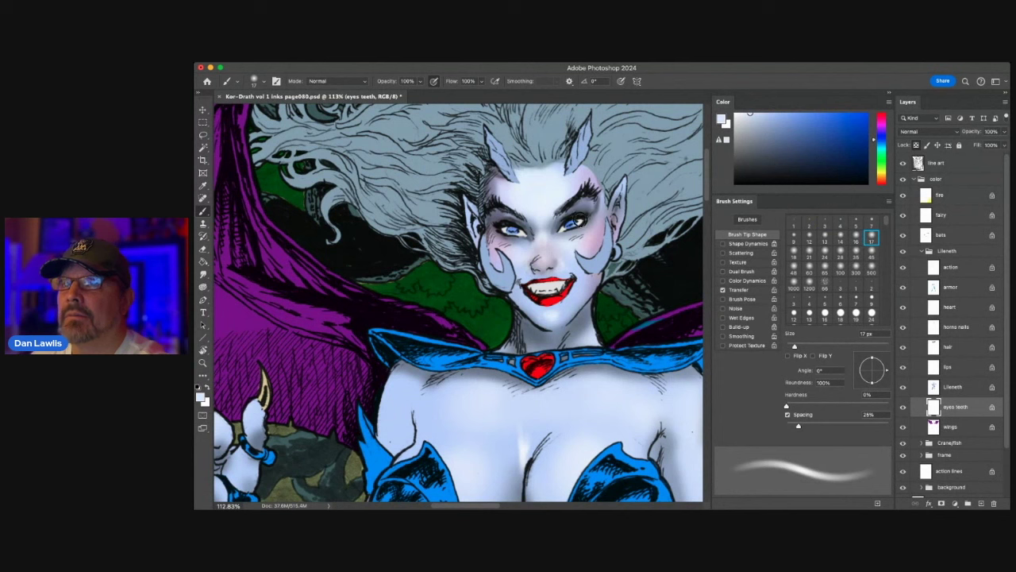
pyautogui.keyDown('alt'); pyautogui.click(656, 183); pyautogui.keyUp('alt')
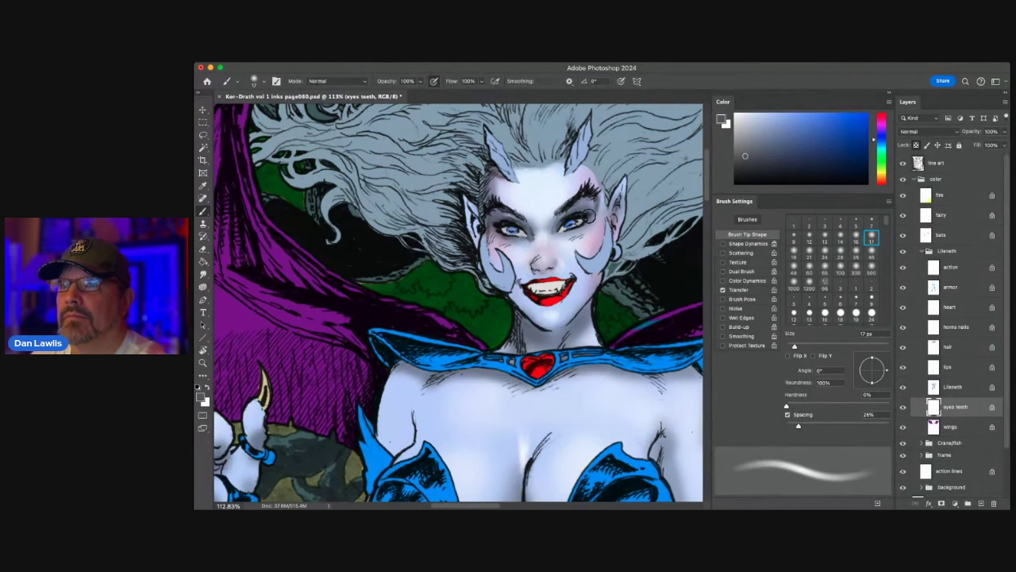
pyautogui.keyDown('alt'); pyautogui.click(580, 215); pyautogui.keyUp('alt')
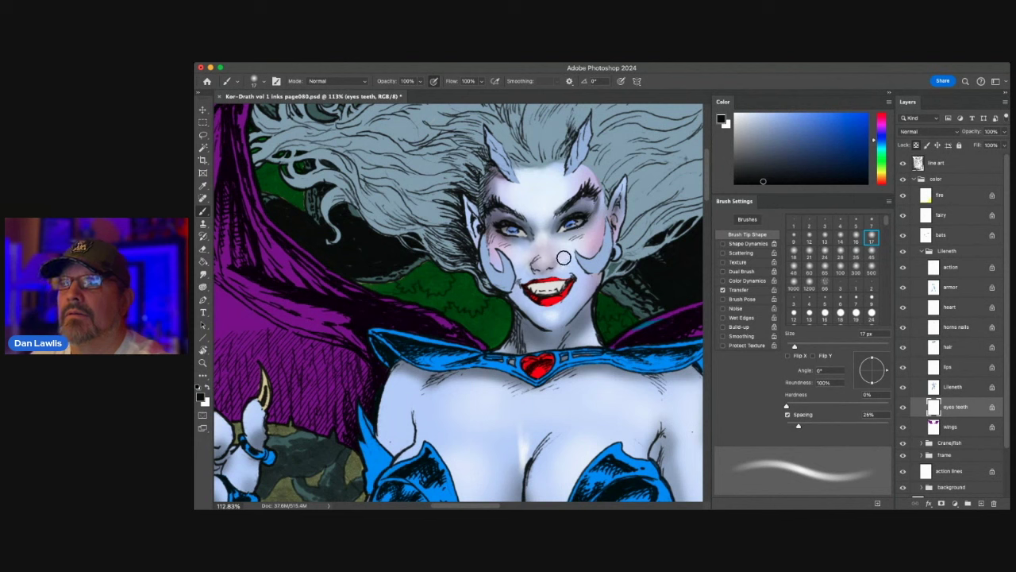
# - Tint the eyes with salmon and a sampled pale lavender on the eyes teeth layer, using a 7 px soft brush
pyautogui.click(880, 178)
pyautogui.moveTo(807, 165); pyautogui.dragTo(809, 116)
pyautogui.moveTo(880, 178); pyautogui.dragTo(881, 182)
pyautogui.click(802, 131)
pyautogui.click(794, 114)
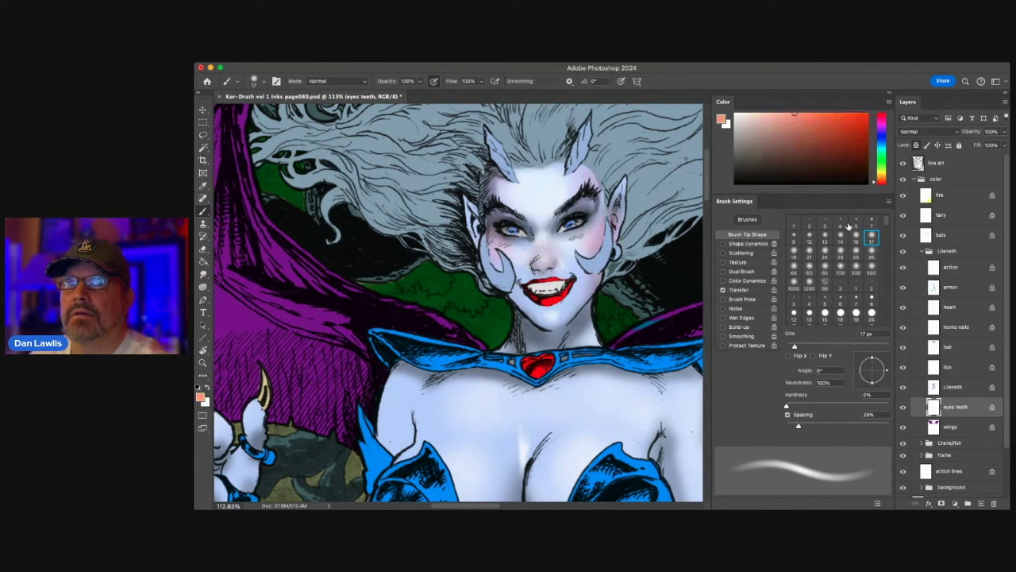
pyautogui.click(871, 221)
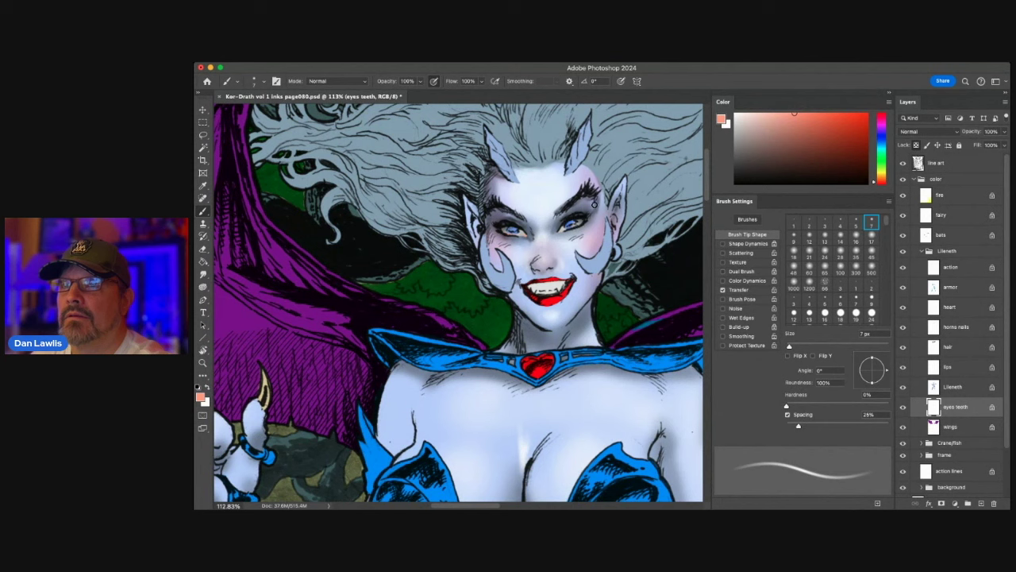
pyautogui.keyDown('alt'); pyautogui.click(584, 202); pyautogui.keyUp('alt')
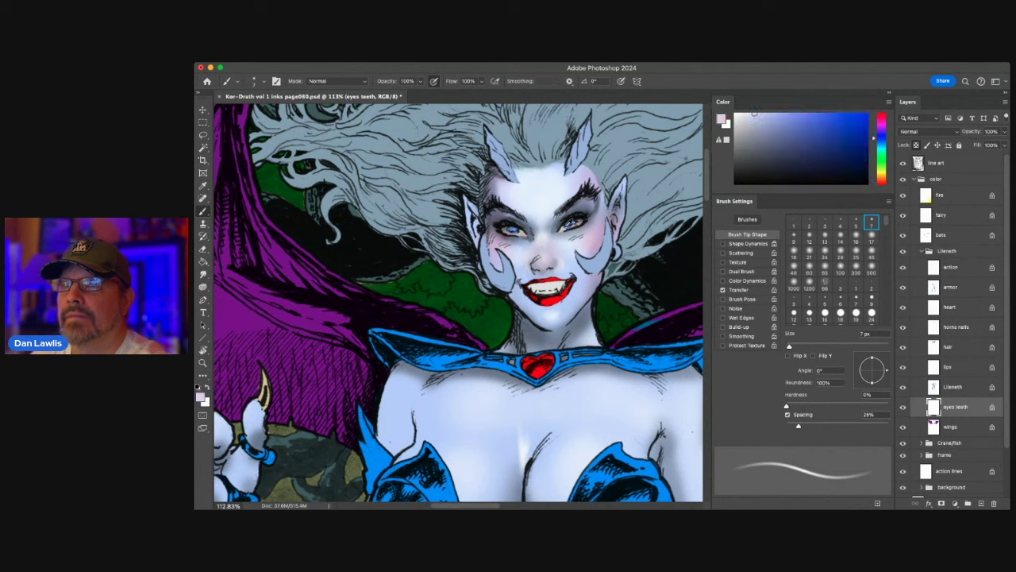
# - Refine the irises with sampled pale and mid blues, and add white highlights with a 2 px brush
pyautogui.keyDown('alt'); pyautogui.click(570, 224); pyautogui.keyUp('alt')
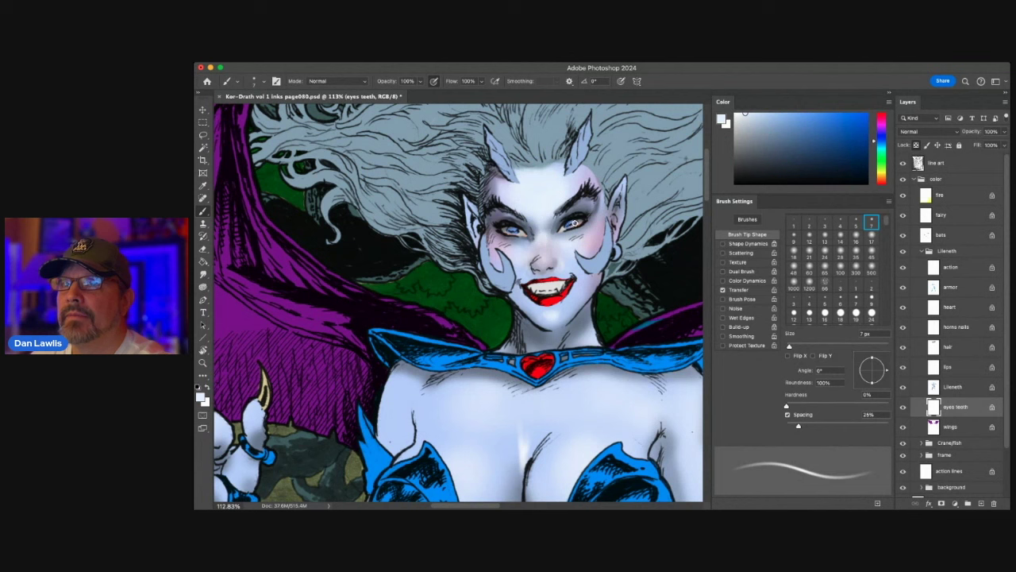
pyautogui.keyDown('alt'); pyautogui.click(569, 224); pyautogui.keyUp('alt')
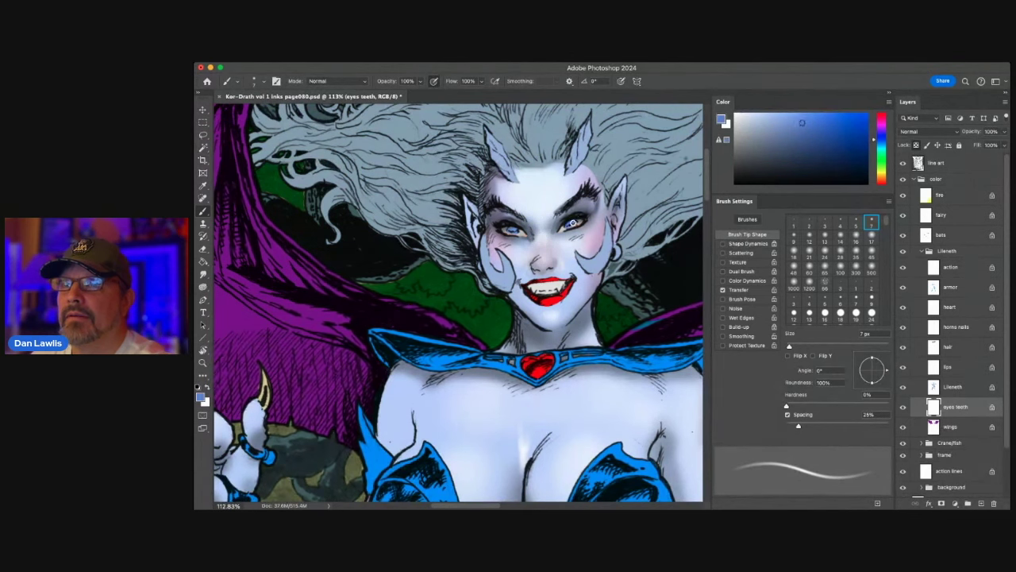
pyautogui.keyDown('alt'); pyautogui.click(515, 226); pyautogui.keyUp('alt')
pyautogui.click(809, 221)
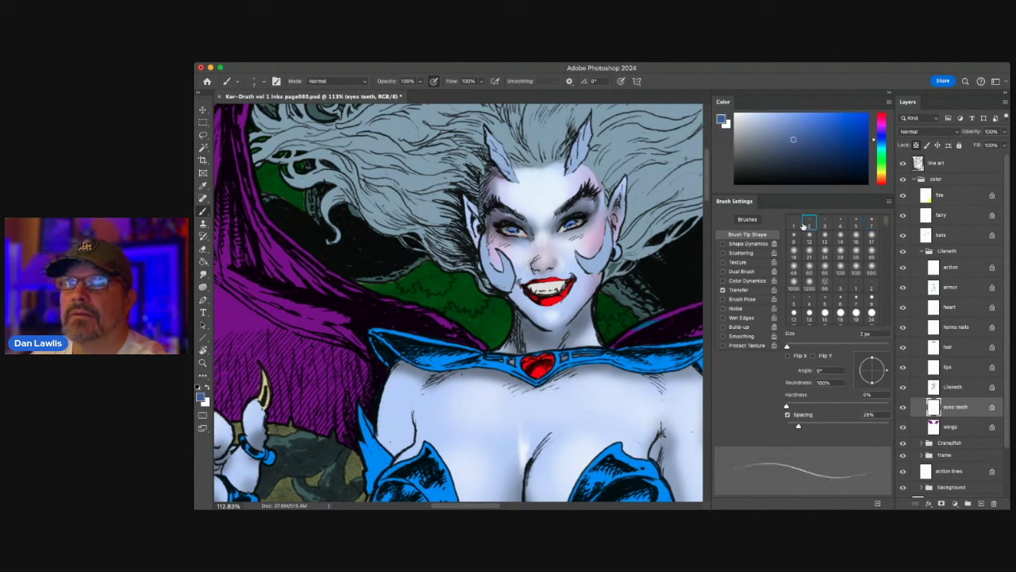
pyautogui.click(735, 114)
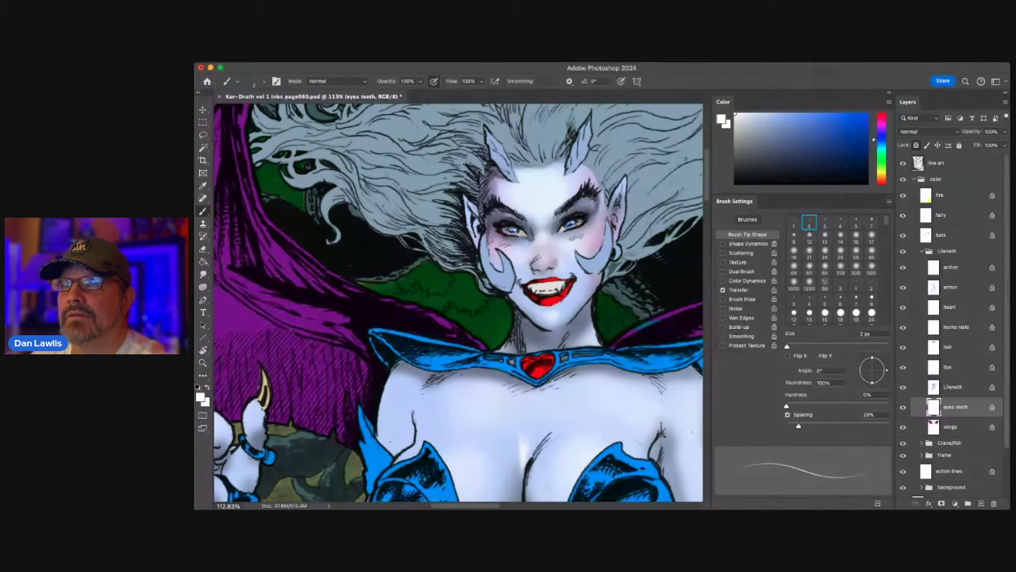
# - Recolour the red lips violet on the lips layer with a 7 px soft brush
pyautogui.click(966, 370)
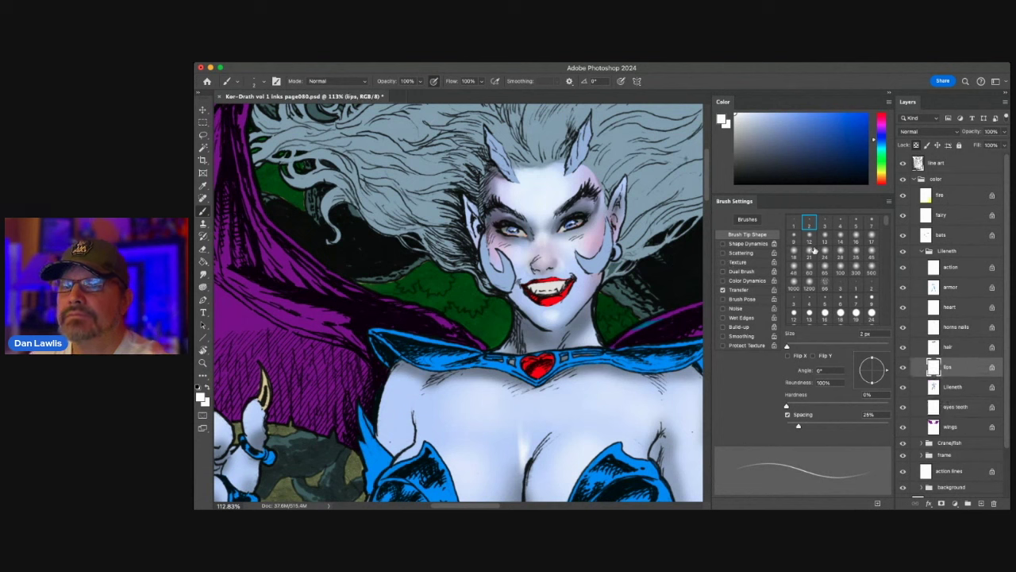
pyautogui.click(871, 223)
pyautogui.click(883, 136)
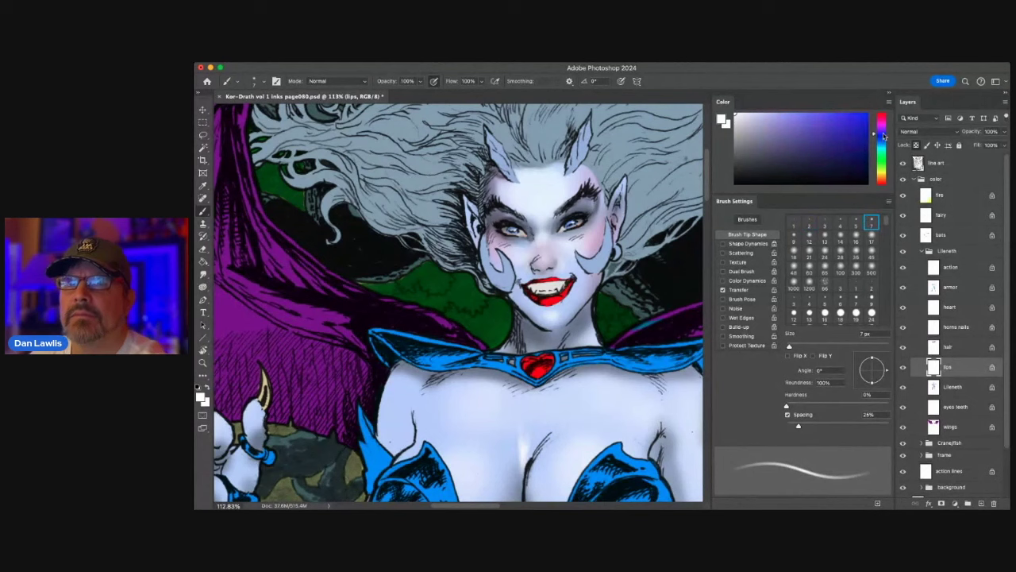
pyautogui.click(858, 111)
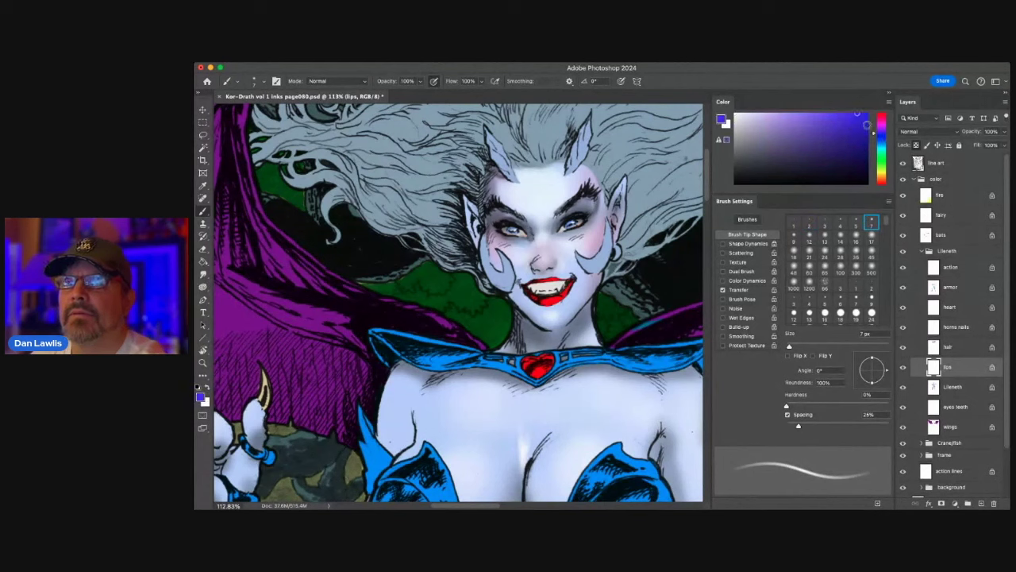
pyautogui.moveTo(880, 137); pyautogui.dragTo(879, 131)
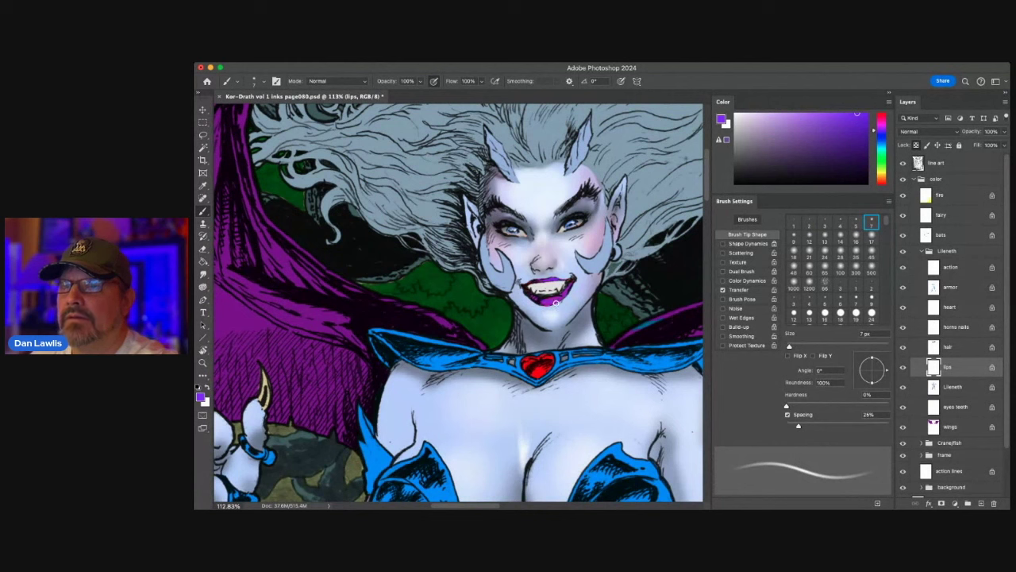
# - Shade the lips on the lips layer with a sampled violet, a near-black purple, light violet and near-white
pyautogui.keyDown('alt'); pyautogui.click(547, 300); pyautogui.keyUp('alt')
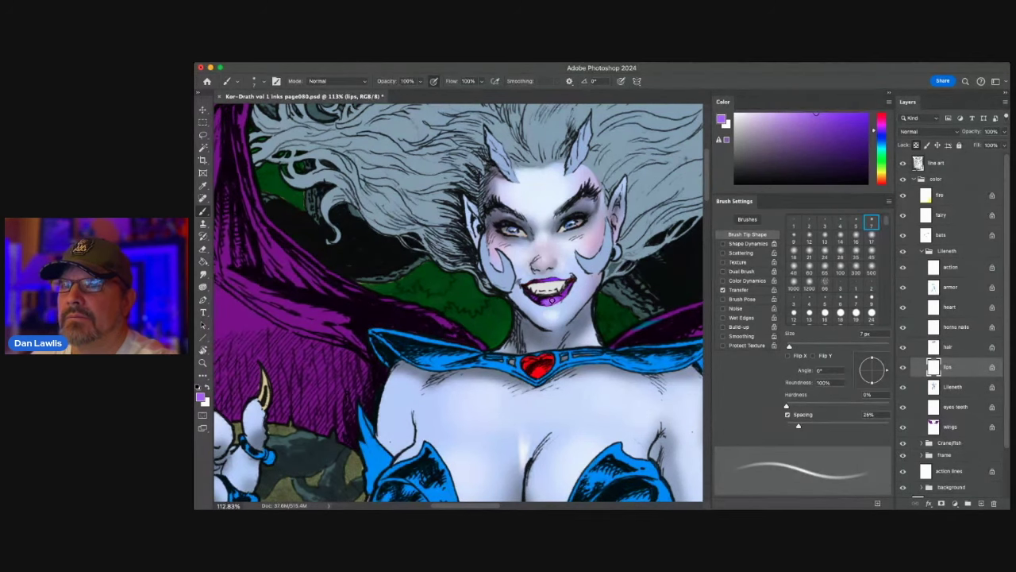
pyautogui.keyDown('alt'); pyautogui.click(541, 300); pyautogui.keyUp('alt')
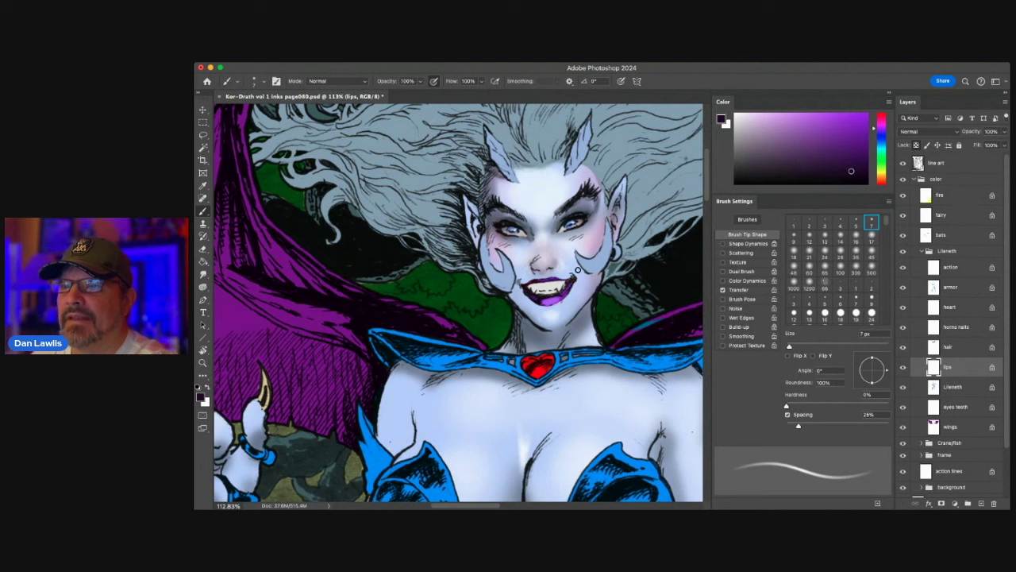
pyautogui.click(794, 114)
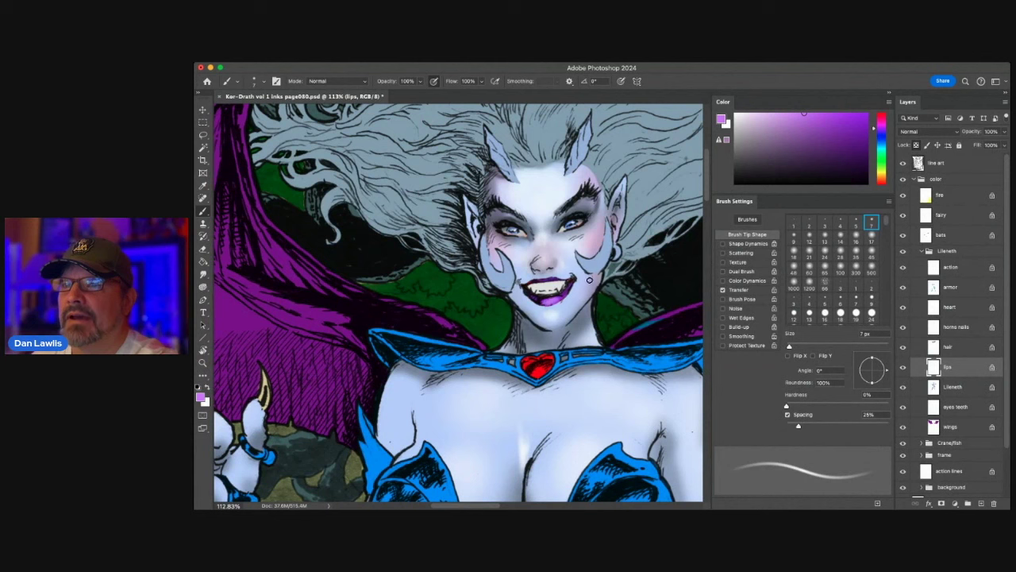
pyautogui.press('x')
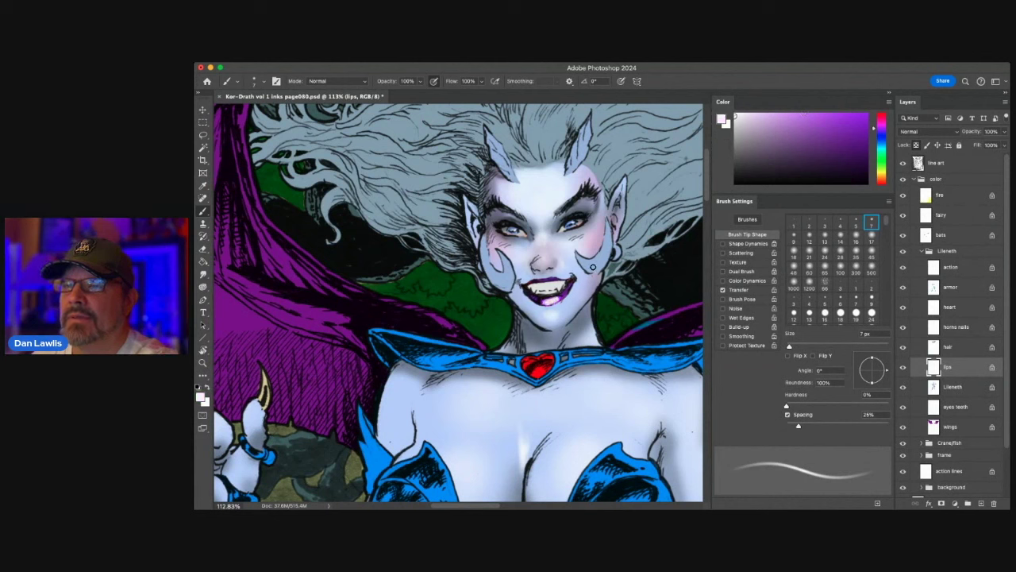
# - Highlight the lower lip with a light violet and a more saturated violet using the 7 px soft brush
pyautogui.click(801, 111)
pyautogui.moveTo(801, 111); pyautogui.dragTo(806, 108)
pyautogui.moveTo(555, 299); pyautogui.dragTo(547, 302)
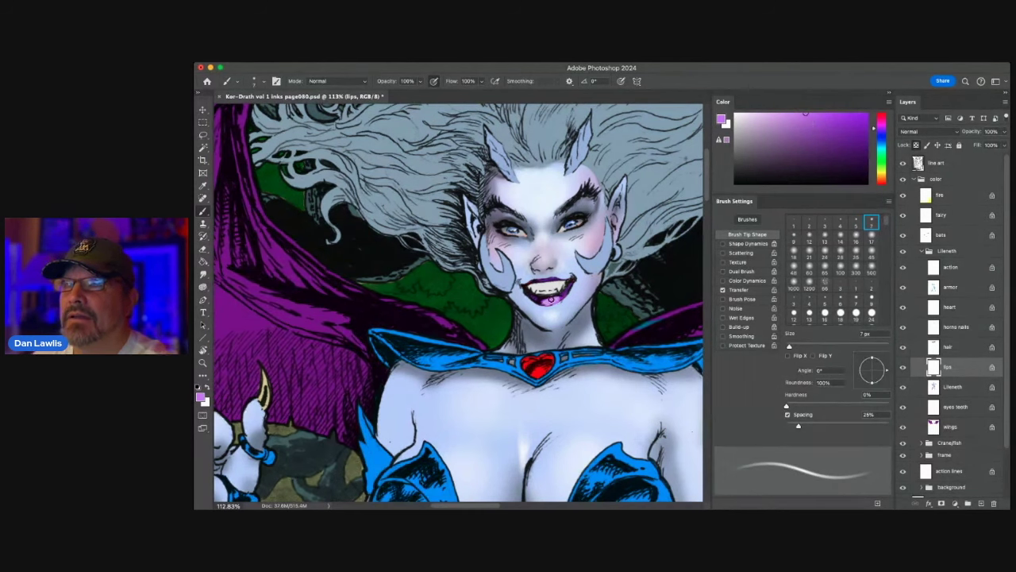
pyautogui.click(823, 113)
pyautogui.moveTo(548, 303); pyautogui.dragTo(564, 290)
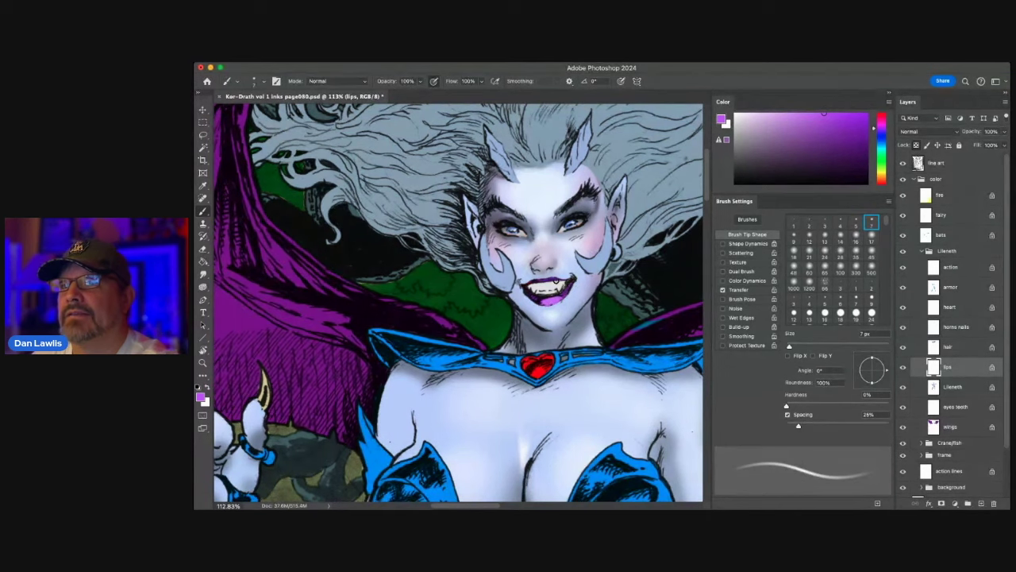
# - Shade the teeth on the eyes teeth layer with sampled dark slate, blue-grey, pale lavender and near-white tones
pyautogui.click(973, 409)
pyautogui.keyDown('alt'); pyautogui.click(585, 212); pyautogui.keyUp('alt')
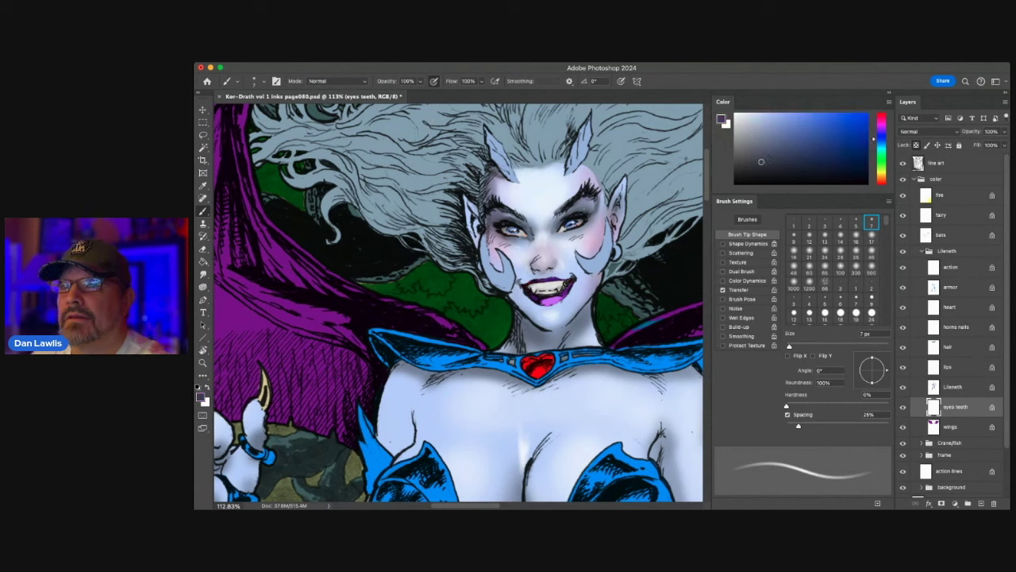
pyautogui.keyDown('alt'); pyautogui.click(602, 262); pyautogui.keyUp('alt')
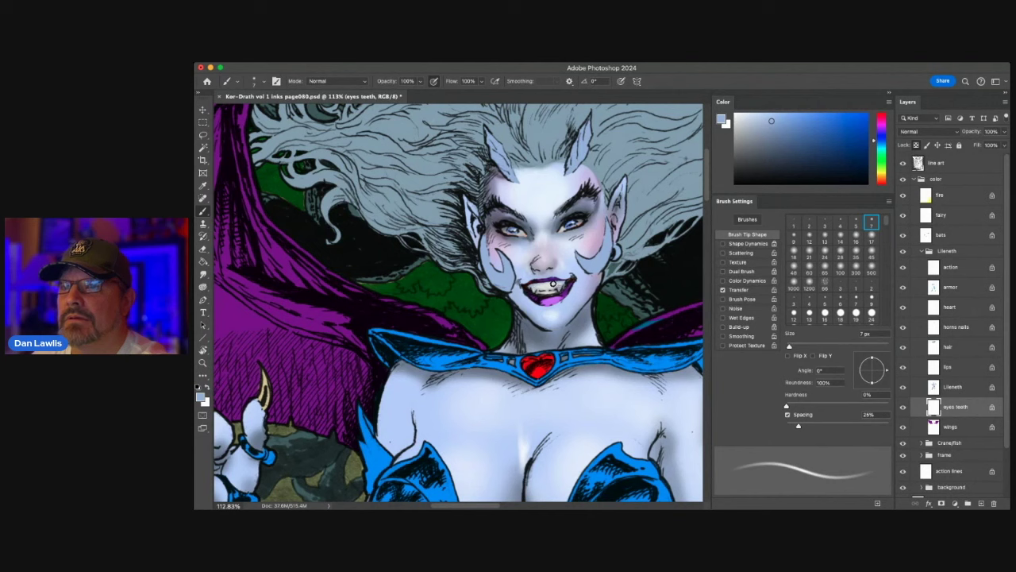
pyautogui.keyDown('alt'); pyautogui.click(525, 245); pyautogui.keyUp('alt')
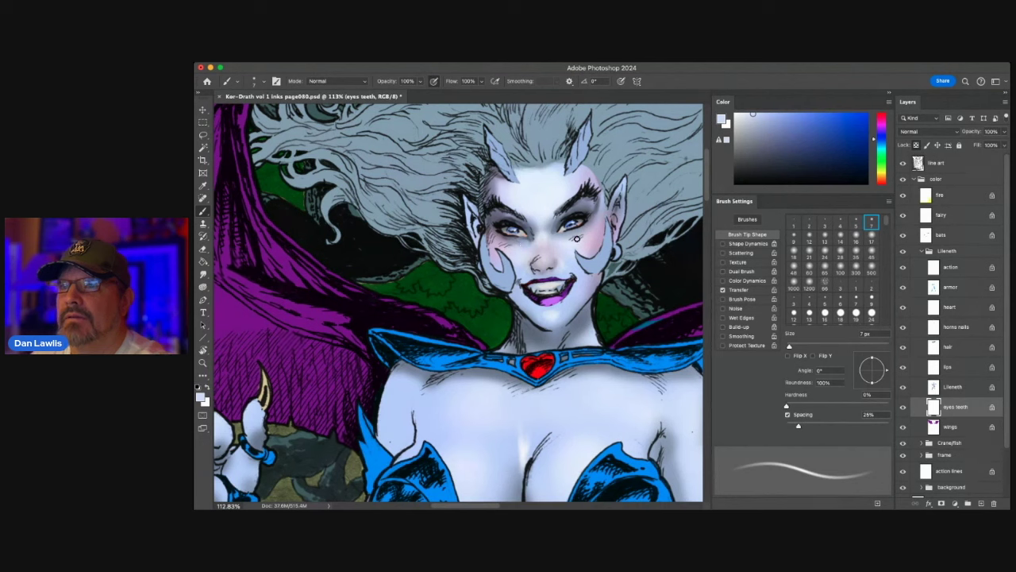
pyautogui.keyDown('alt'); pyautogui.click(561, 189); pyautogui.keyUp('alt')
pyautogui.keyDown('alt'); pyautogui.click(562, 194); pyautogui.keyUp('alt')
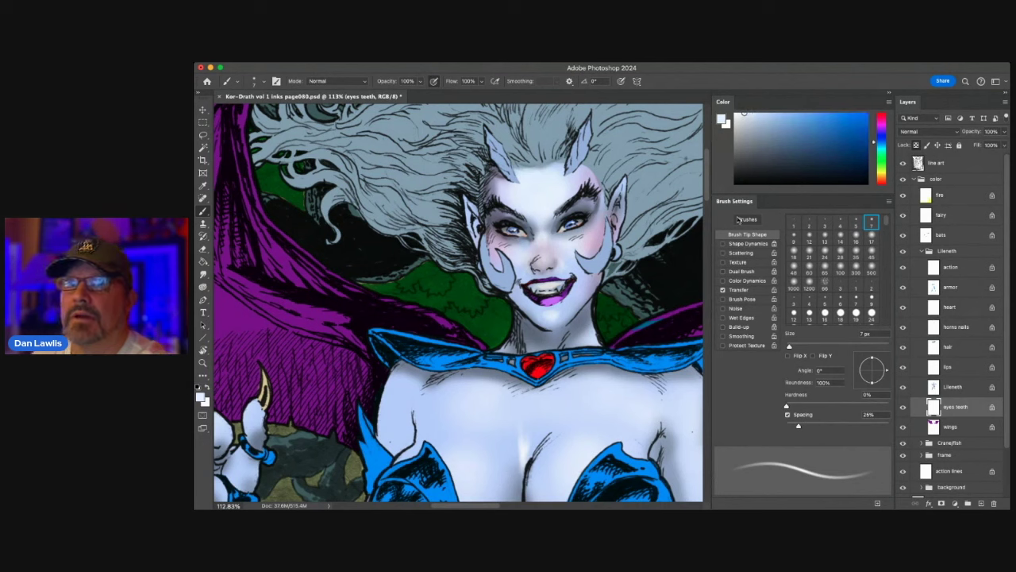
# - Add a layer mask to the line art layer and set up a 17 px soft brush with black for masking
pyautogui.click(962, 167)
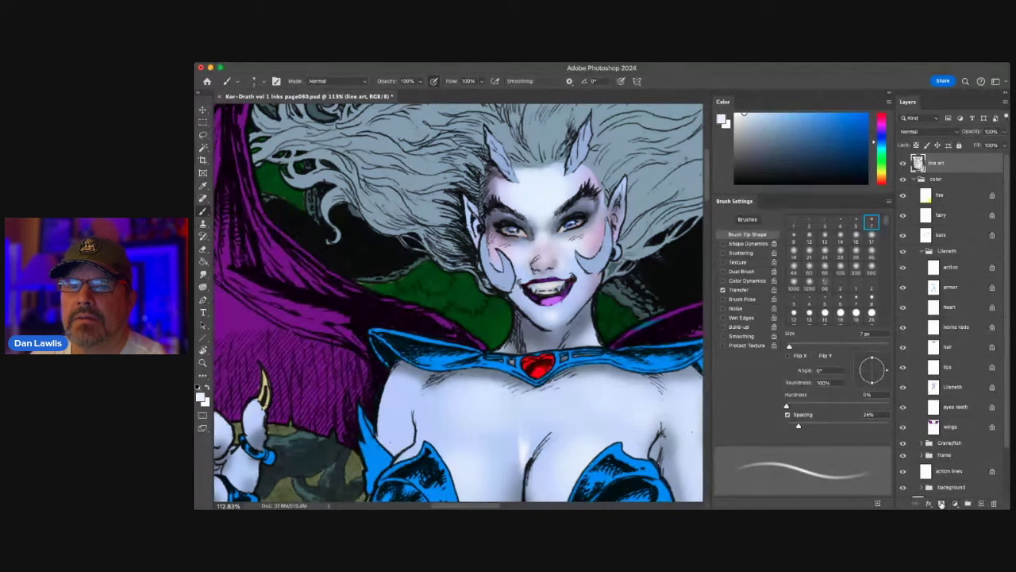
pyautogui.click(940, 504)
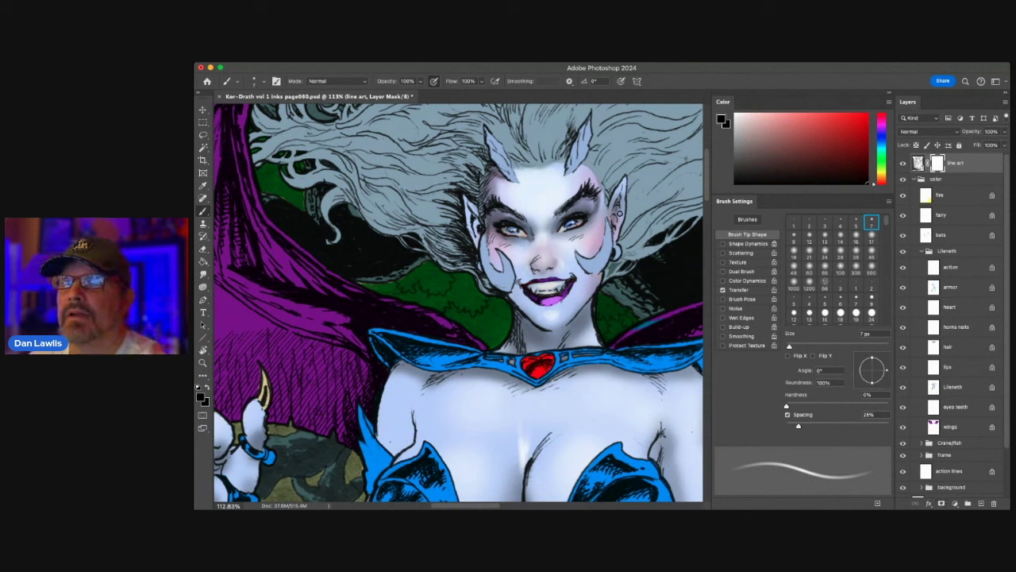
pyautogui.click(840, 252)
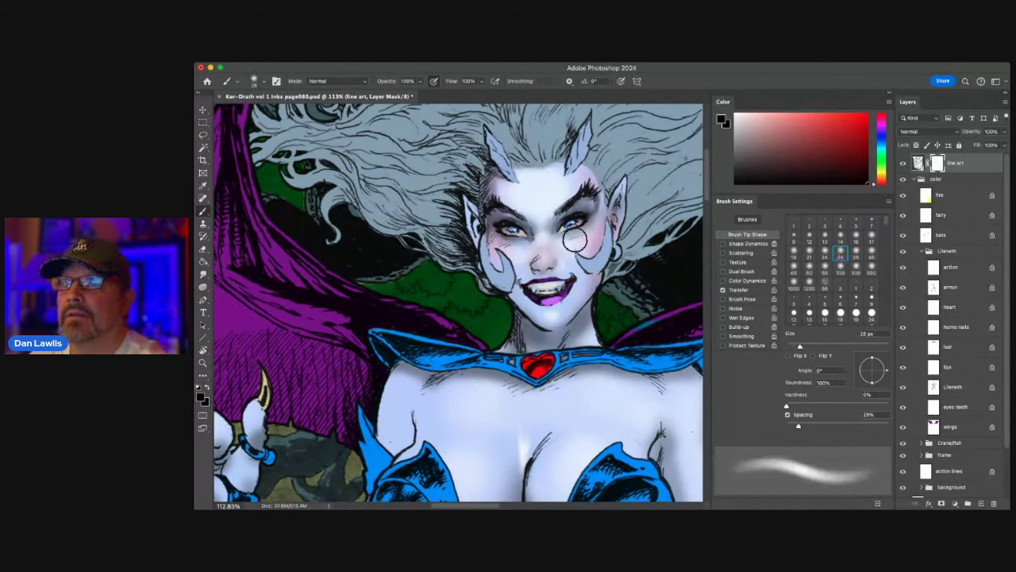
pyautogui.click(871, 235)
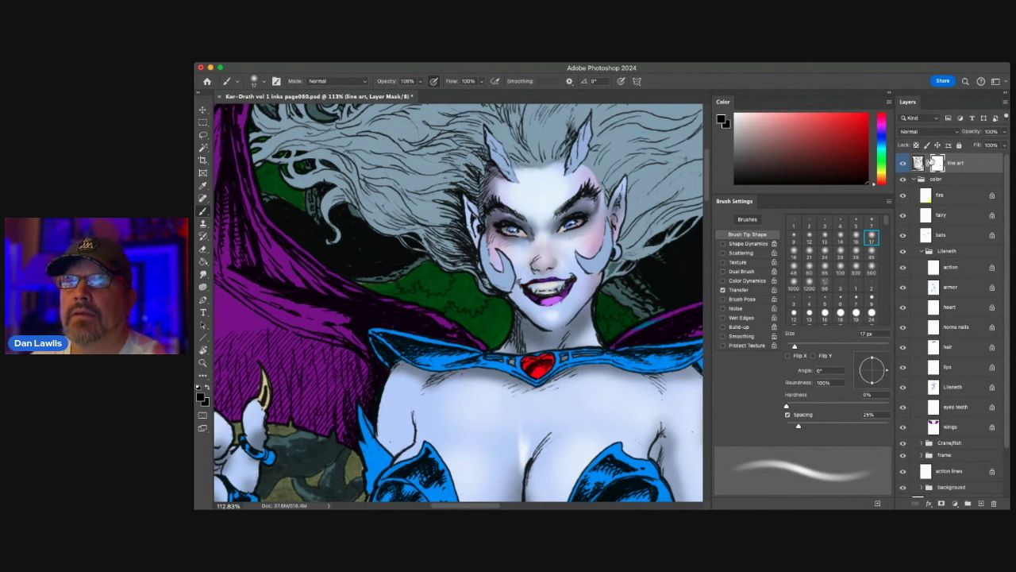
# - Paint the line art mask black to hide the nose, cheek and neck hatching, using white to restore the eyebrow lines
pyautogui.click(919, 162)
pyautogui.click(938, 163)
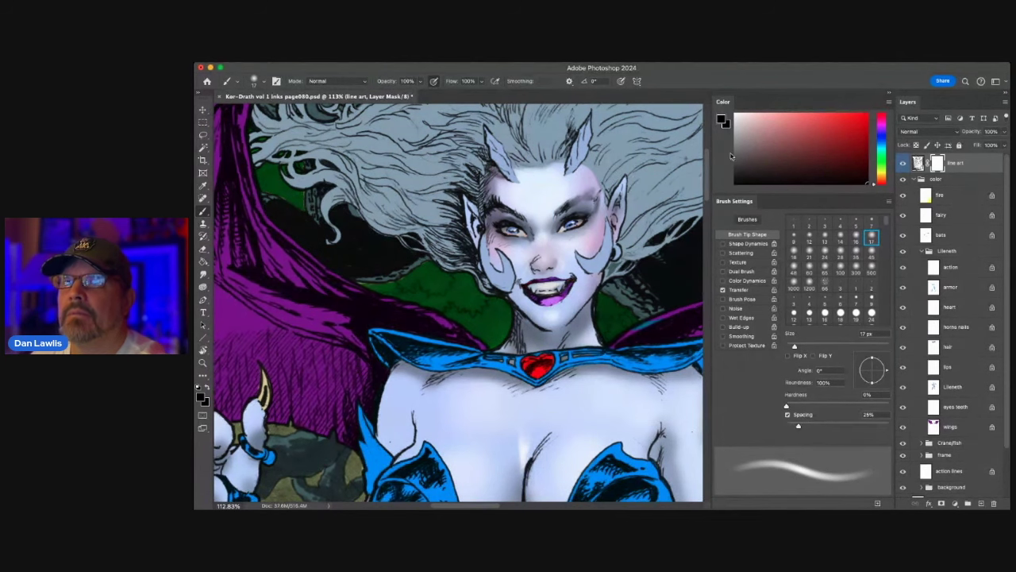
pyautogui.press('x')
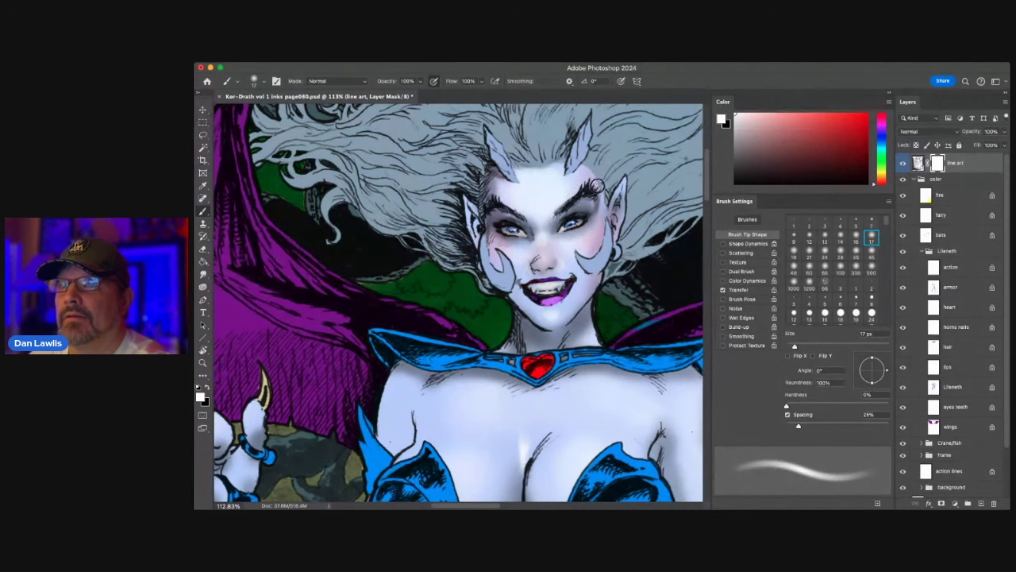
pyautogui.press('x')
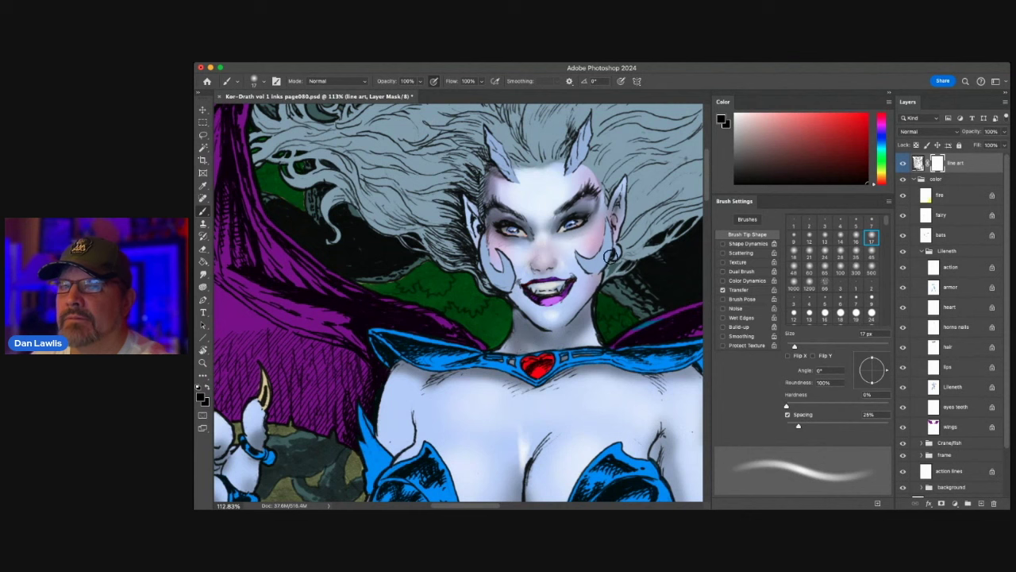
# - Refine the fine facial lines on the line art mask with a 5 px soft brush, alternating black and white
pyautogui.click(854, 223)
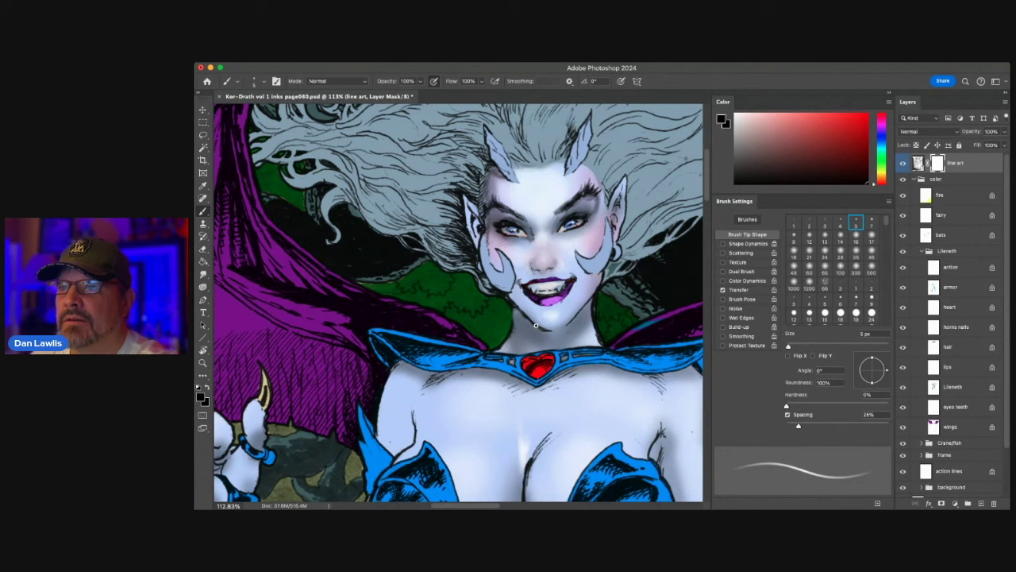
pyautogui.press('x')
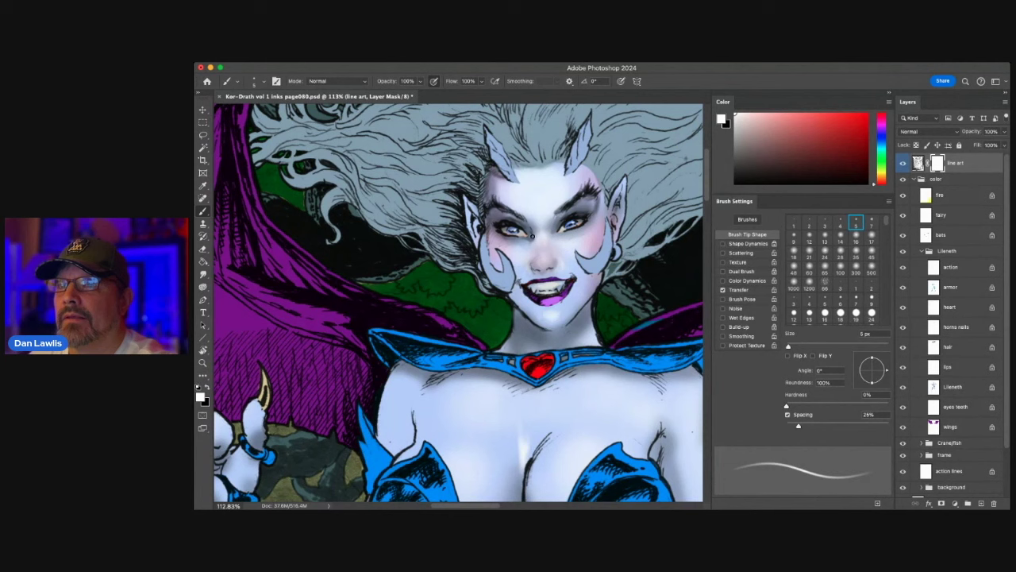
pyautogui.press('x')
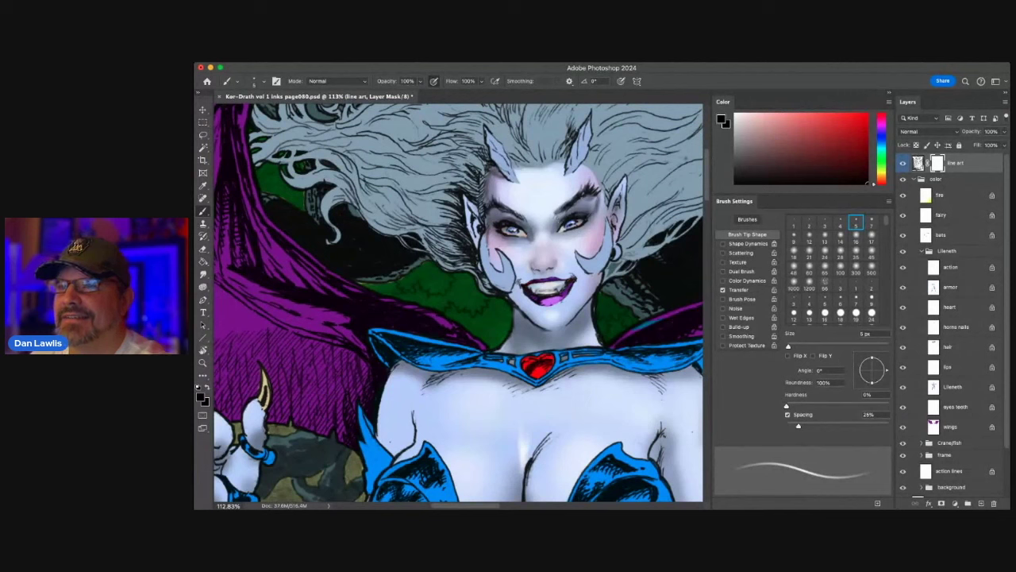
# - Hide the hatching on the collarbone and chest in the line art mask with a 14 px soft brush
pyautogui.click(840, 237)
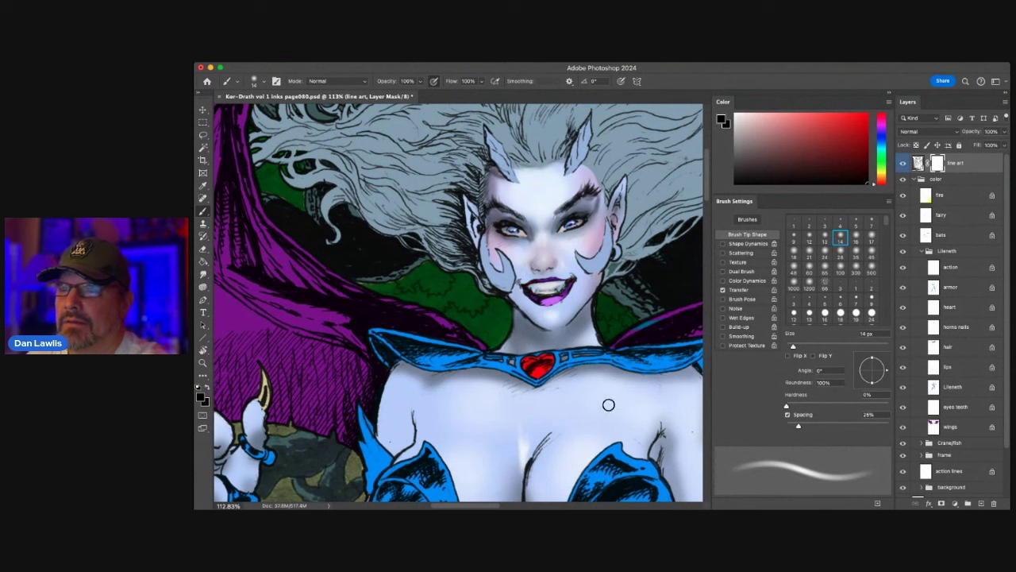
pyautogui.scroll(-5, 595, 410)
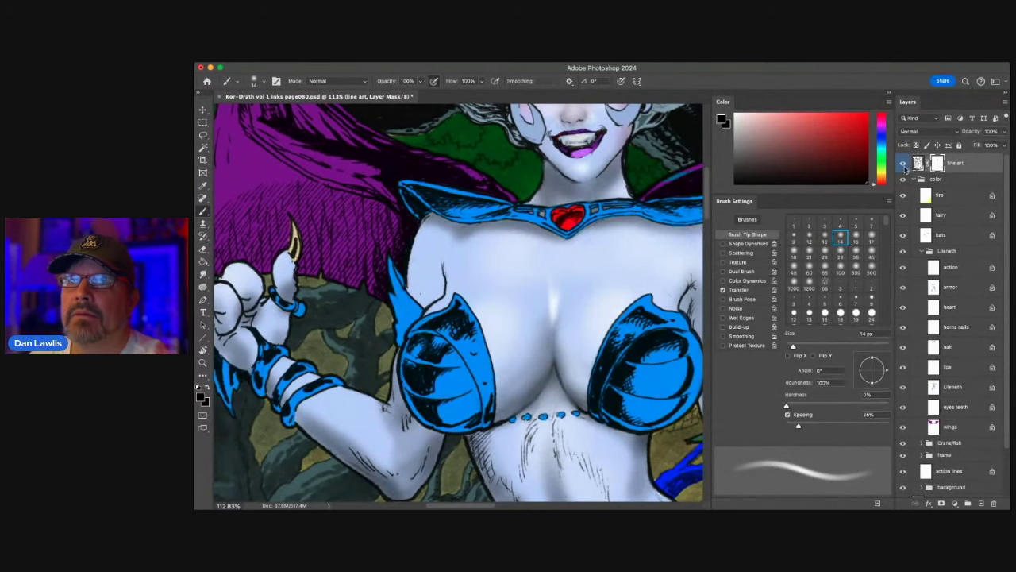
pyautogui.keyDown('shift'); pyautogui.click(937, 163); pyautogui.keyUp('shift')
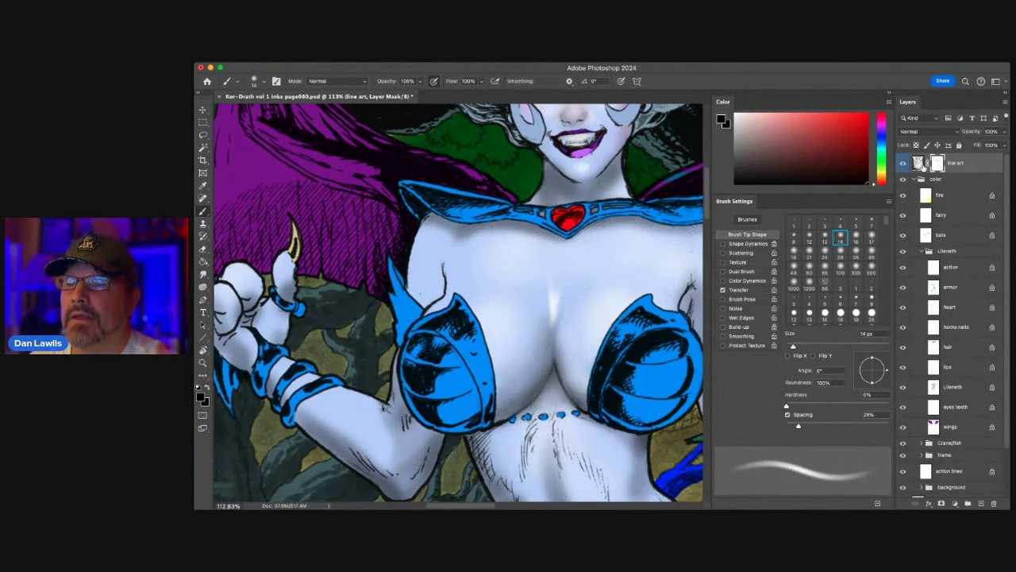
# - Hide the hatching across the midriff and around the navel in the line art mask with 14 px and 45 px soft brushes
pyautogui.moveTo(583, 331); pyautogui.dragTo(563, 167)
pyautogui.moveTo(526, 256); pyautogui.dragTo(536, 291)
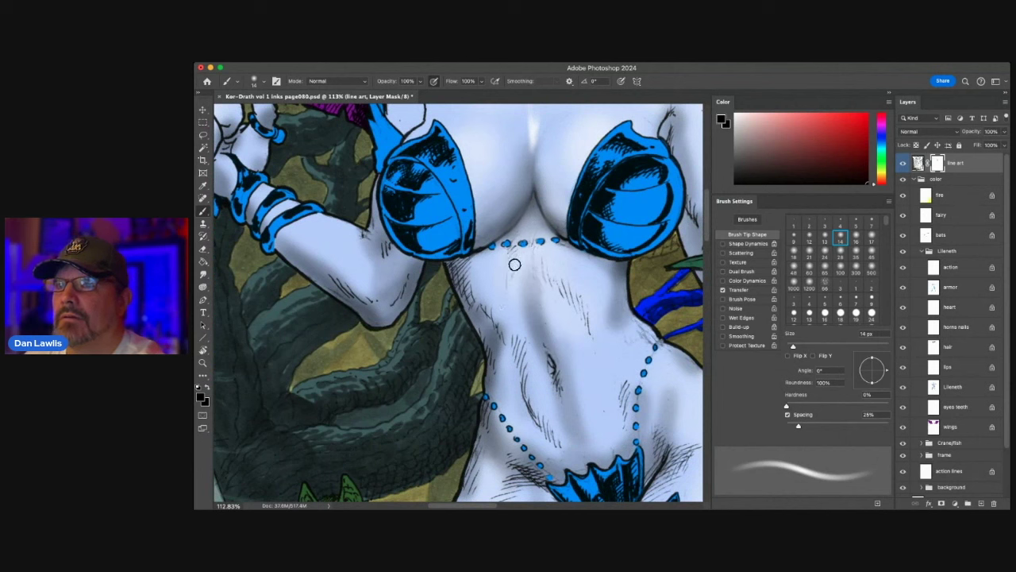
pyautogui.click(872, 255)
pyautogui.moveTo(629, 303)
pyautogui.mouseDown()
pyautogui.moveTo(568, 301)
pyautogui.moveTo(587, 331)
pyautogui.moveTo(557, 275)
pyautogui.moveTo(584, 306)
pyautogui.moveTo(568, 280)
pyautogui.moveTo(530, 265)
pyautogui.mouseUp()
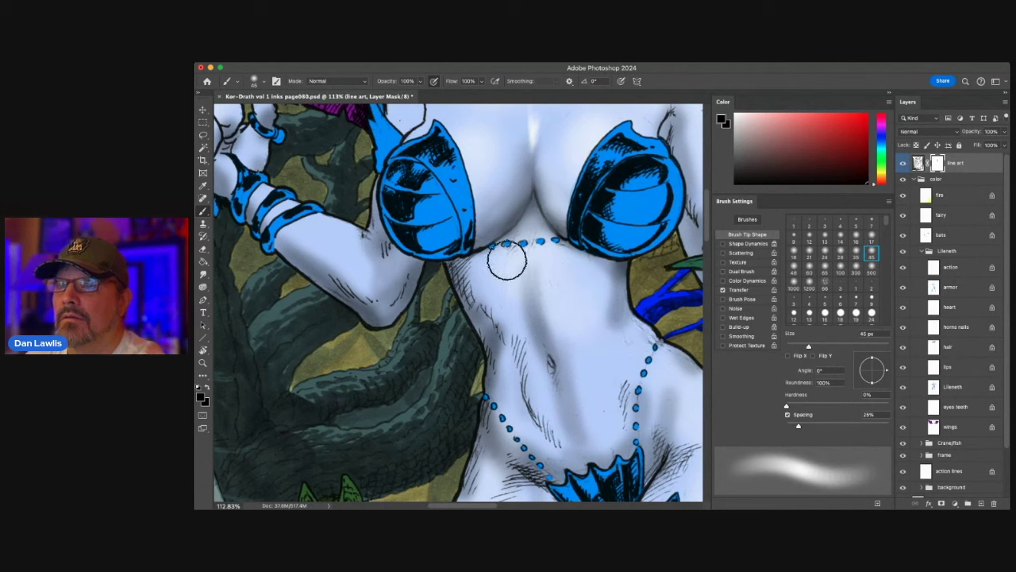
pyautogui.moveTo(523, 372); pyautogui.dragTo(562, 443)
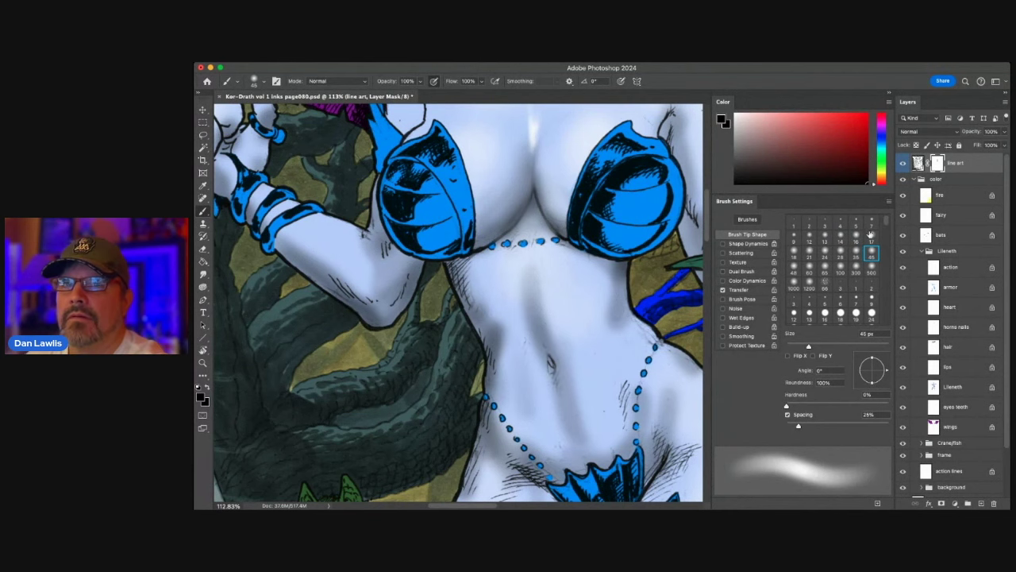
pyautogui.click(841, 237)
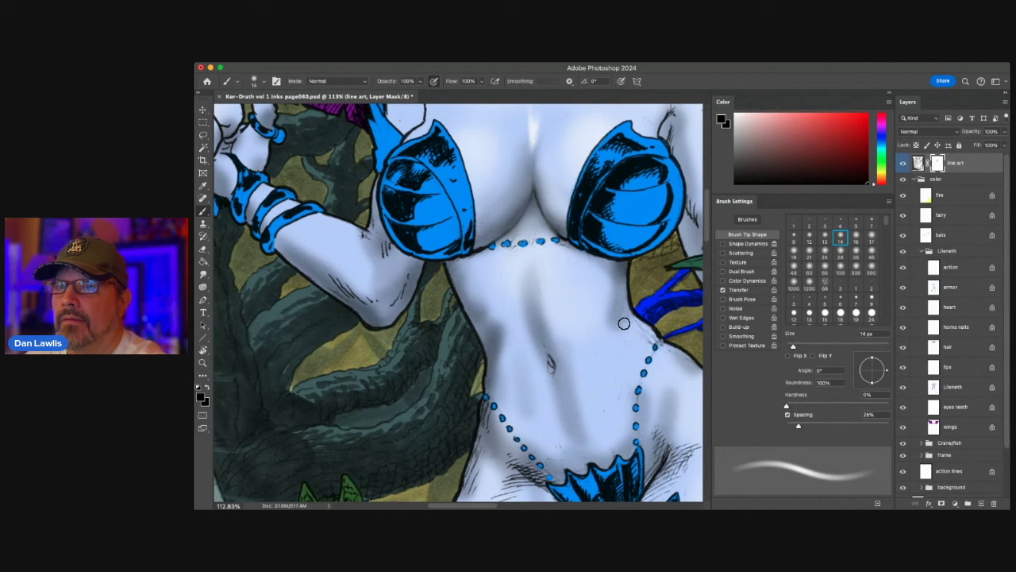
# - Hide the hatching on the hip and upper thigh in the line art mask with the 14 px soft brush
pyautogui.moveTo(616, 328)
pyautogui.mouseDown()
pyautogui.moveTo(632, 239)
pyautogui.moveTo(676, 126)
pyautogui.mouseUp()
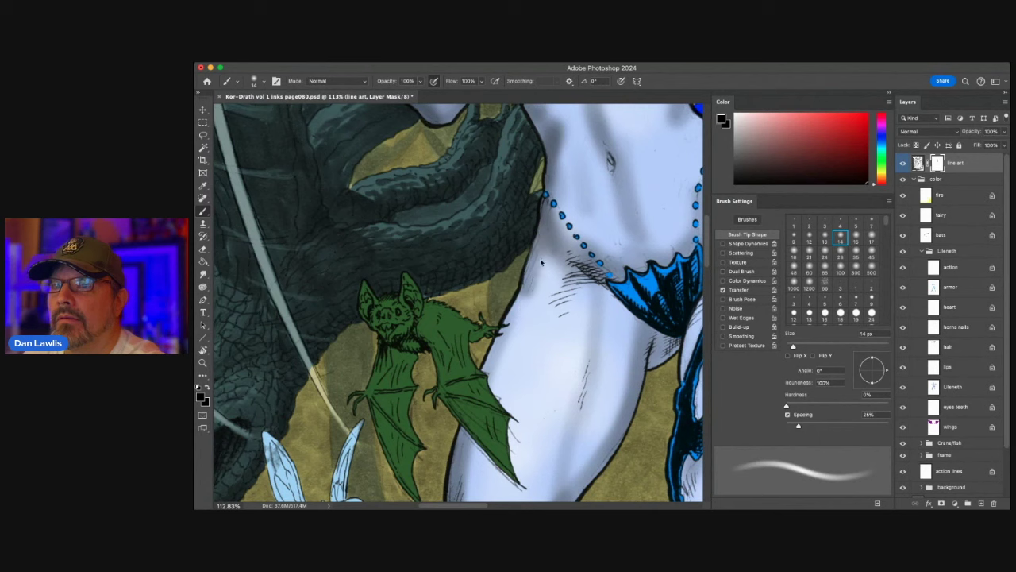
pyautogui.moveTo(564, 266)
pyautogui.mouseDown()
pyautogui.moveTo(599, 275)
pyautogui.moveTo(567, 262)
pyautogui.mouseUp()
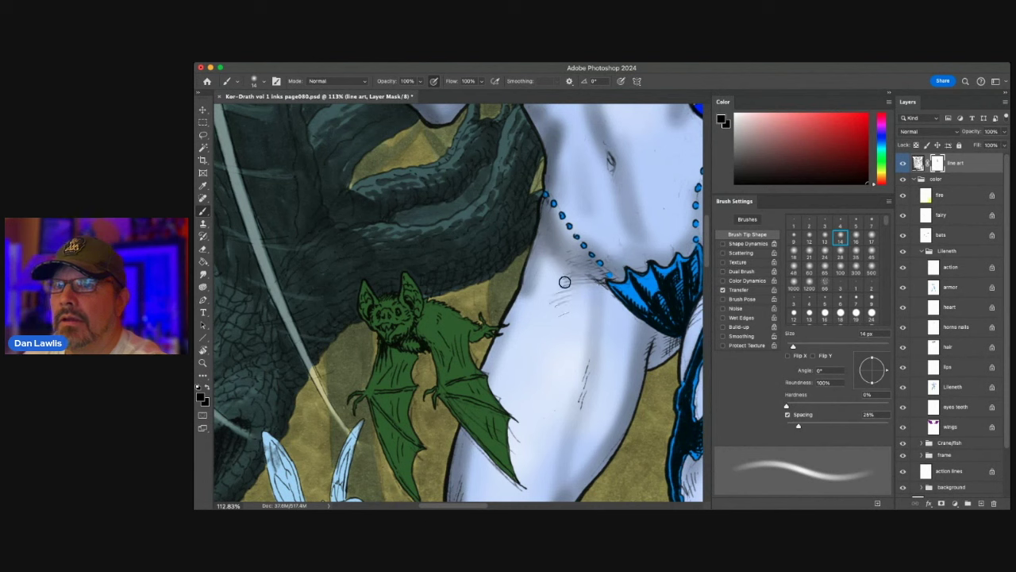
pyautogui.moveTo(592, 359); pyautogui.dragTo(579, 412)
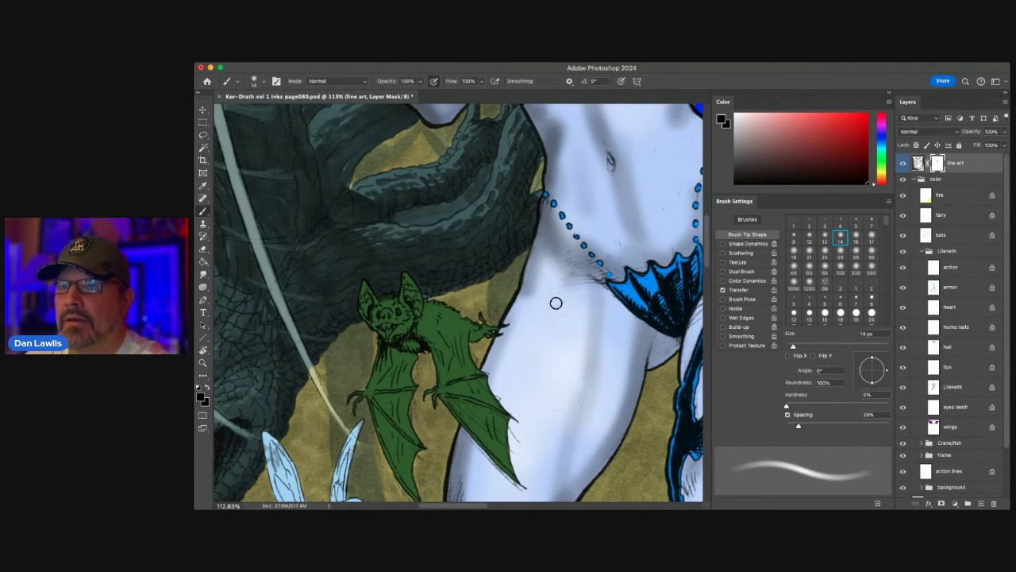
# - Hide the hatching around the knee and above the blue boot in the line art mask with 14 px and 5 px soft brushes
pyautogui.moveTo(564, 361); pyautogui.dragTo(629, 174)
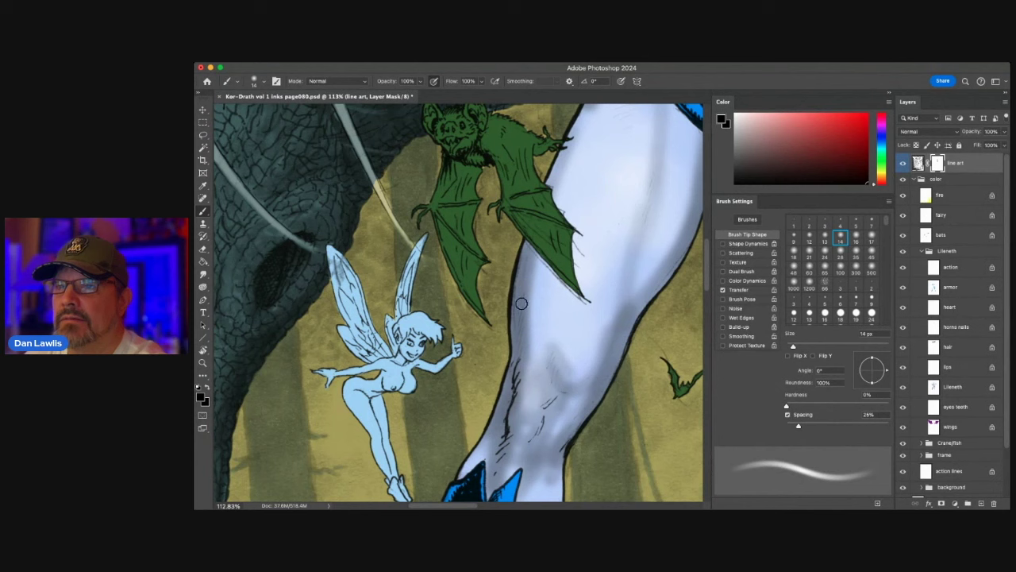
pyautogui.moveTo(520, 358)
pyautogui.mouseDown()
pyautogui.moveTo(497, 469)
pyautogui.moveTo(545, 410)
pyautogui.moveTo(542, 426)
pyautogui.moveTo(556, 388)
pyautogui.moveTo(513, 408)
pyautogui.moveTo(521, 380)
pyautogui.moveTo(511, 394)
pyautogui.moveTo(503, 443)
pyautogui.moveTo(558, 390)
pyautogui.mouseUp()
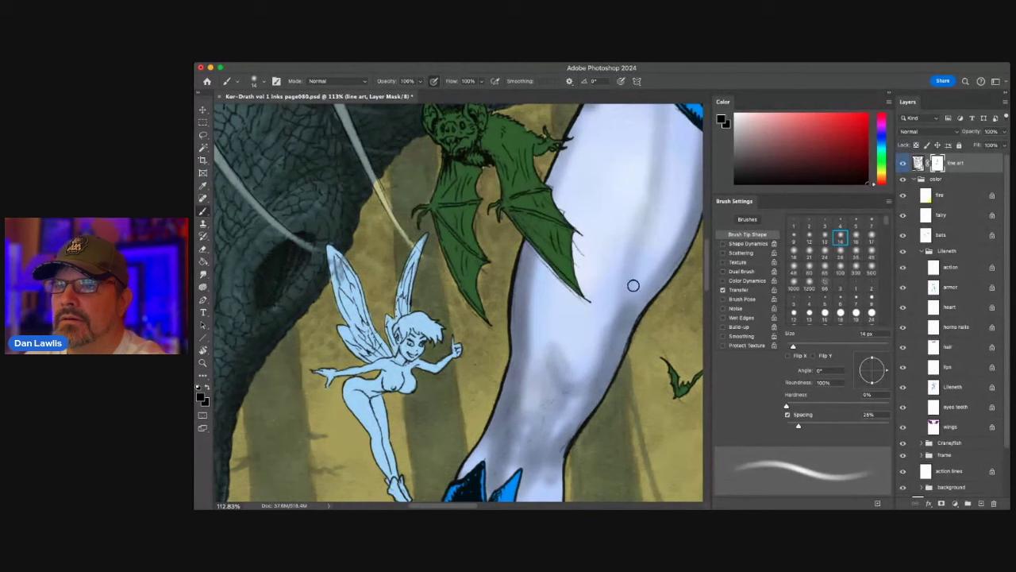
pyautogui.click(856, 222)
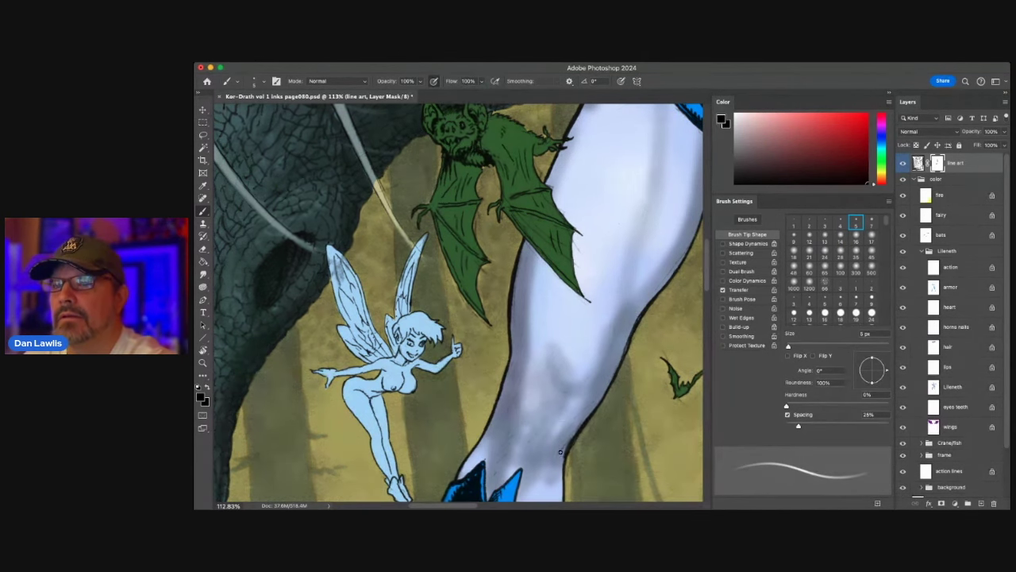
pyautogui.moveTo(562, 421); pyautogui.dragTo(589, 294)
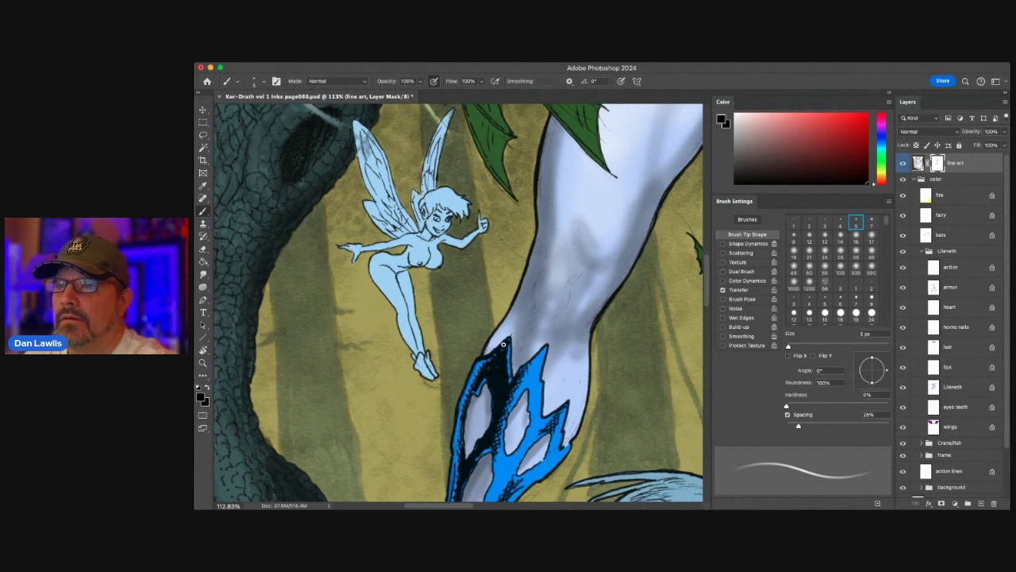
pyautogui.click(203, 363)
pyautogui.moveTo(615, 247); pyautogui.dragTo(571, 309)
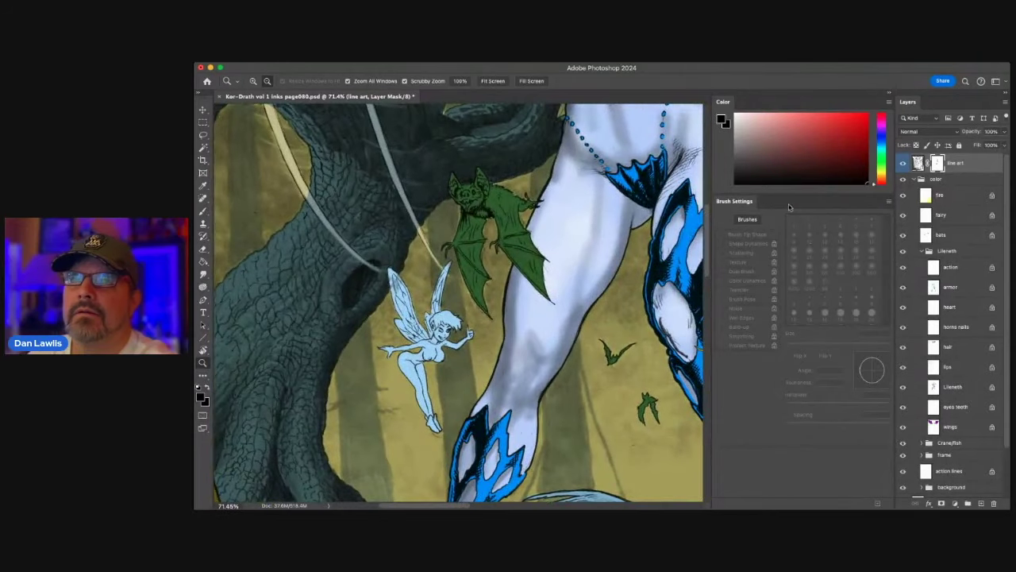
# - Shade the inner thigh up to the blue bikini bottom on the Lileneth layer with a 35 px soft brush in sampled skin shadow tones
pyautogui.click(203, 211)
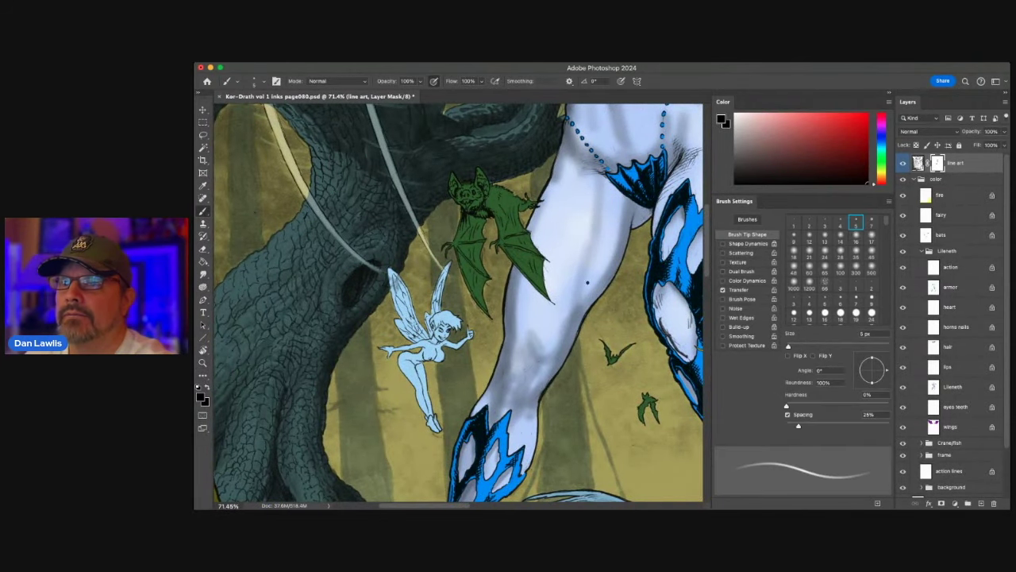
pyautogui.press('x')
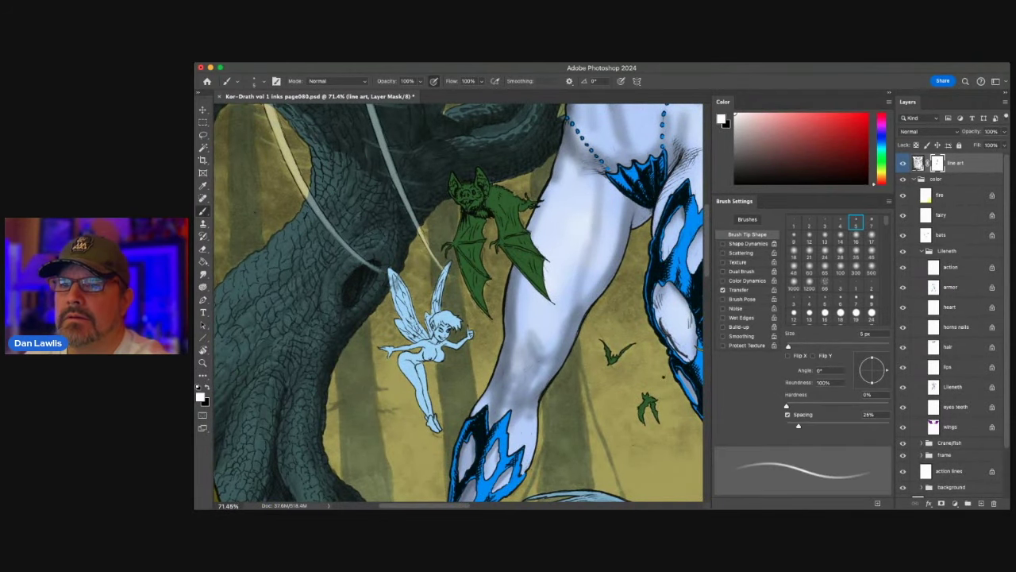
pyautogui.click(855, 252)
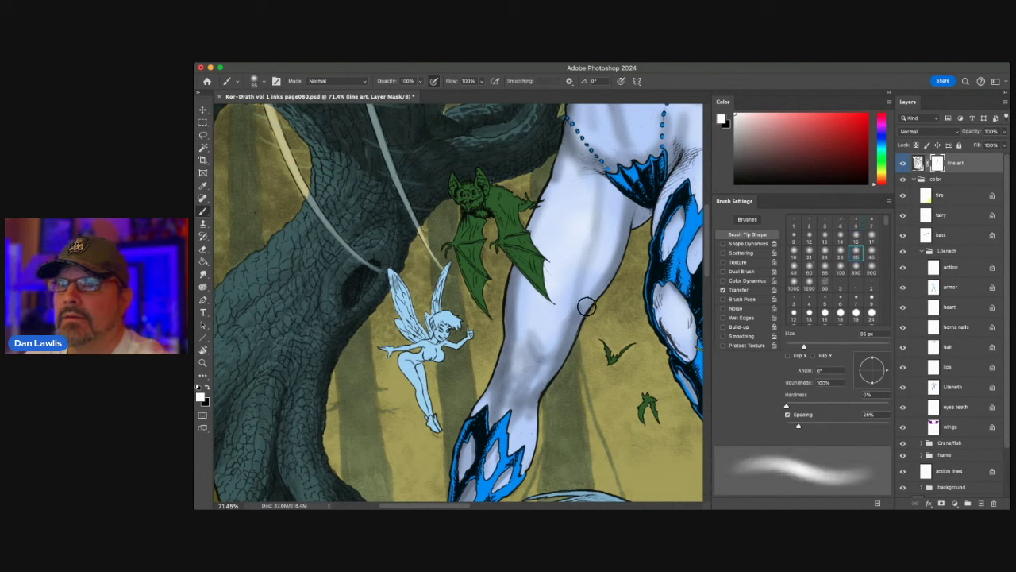
pyautogui.click(967, 389)
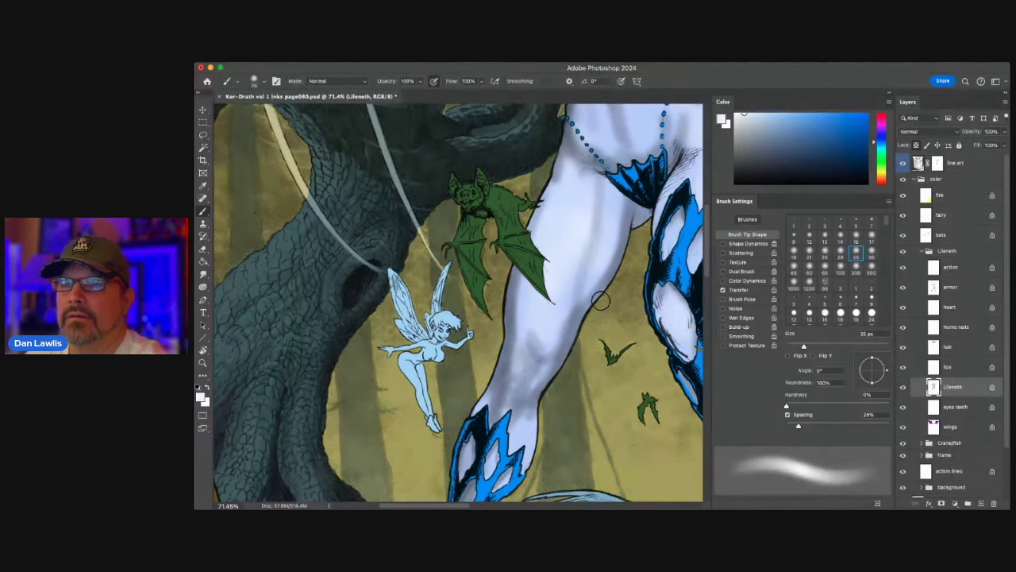
pyautogui.keyDown('alt'); pyautogui.click(625, 238); pyautogui.keyUp('alt')
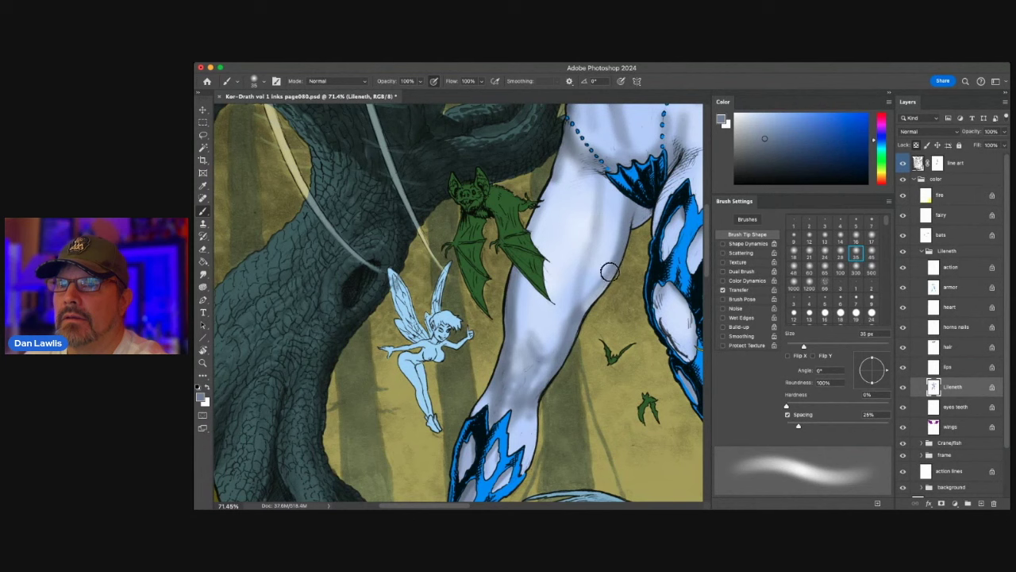
pyautogui.moveTo(585, 294); pyautogui.dragTo(590, 247)
pyautogui.moveTo(573, 313); pyautogui.dragTo(590, 214)
pyautogui.moveTo(586, 288); pyautogui.dragTo(595, 216)
pyautogui.moveTo(590, 292)
pyautogui.mouseDown()
pyautogui.moveTo(640, 211)
pyautogui.moveTo(637, 222)
pyautogui.moveTo(606, 172)
pyautogui.moveTo(645, 189)
pyautogui.mouseUp()
pyautogui.keyDown('alt'); pyautogui.click(646, 192); pyautogui.keyUp('alt')
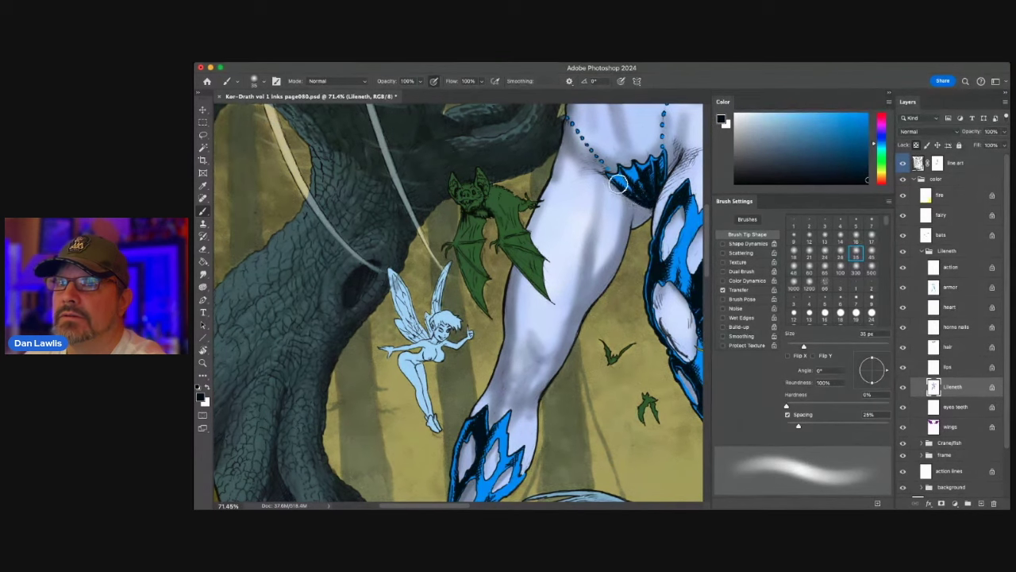
pyautogui.moveTo(645, 212)
pyautogui.mouseDown()
pyautogui.moveTo(634, 221)
pyautogui.moveTo(647, 199)
pyautogui.moveTo(643, 229)
pyautogui.moveTo(638, 188)
pyautogui.mouseUp()
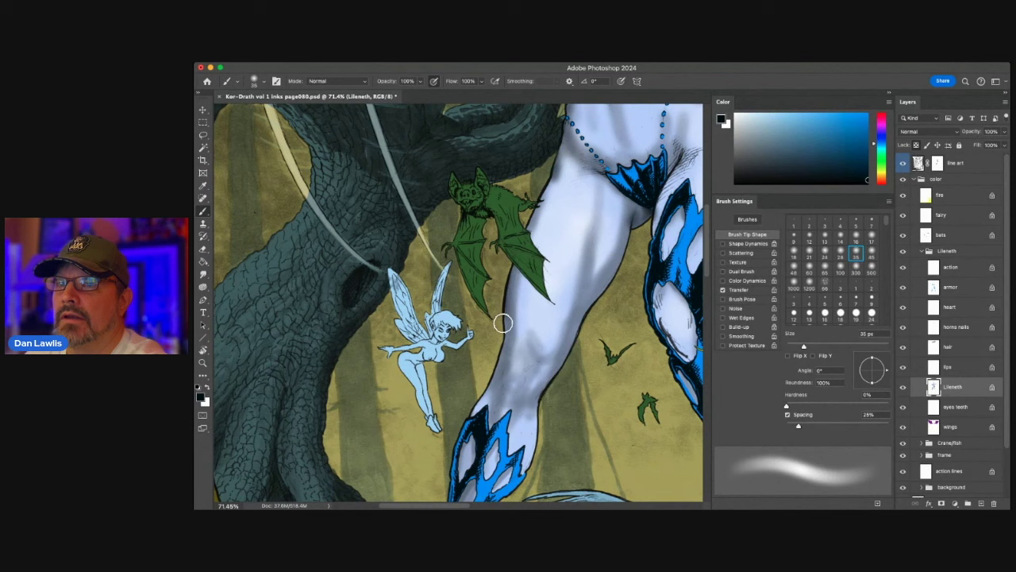
# - Model the front of the knee with dark shading and lighter sampled skin tones, using a 21 px soft brush for the blending
pyautogui.moveTo(521, 349)
pyautogui.mouseDown()
pyautogui.moveTo(505, 381)
pyautogui.moveTo(510, 393)
pyautogui.moveTo(535, 367)
pyautogui.moveTo(526, 390)
pyautogui.moveTo(496, 403)
pyautogui.moveTo(527, 397)
pyautogui.moveTo(513, 415)
pyautogui.moveTo(500, 380)
pyautogui.moveTo(513, 361)
pyautogui.moveTo(526, 384)
pyautogui.moveTo(549, 356)
pyautogui.moveTo(533, 361)
pyautogui.moveTo(527, 341)
pyautogui.moveTo(541, 362)
pyautogui.moveTo(559, 343)
pyautogui.moveTo(535, 364)
pyautogui.mouseUp()
pyautogui.click(872, 223)
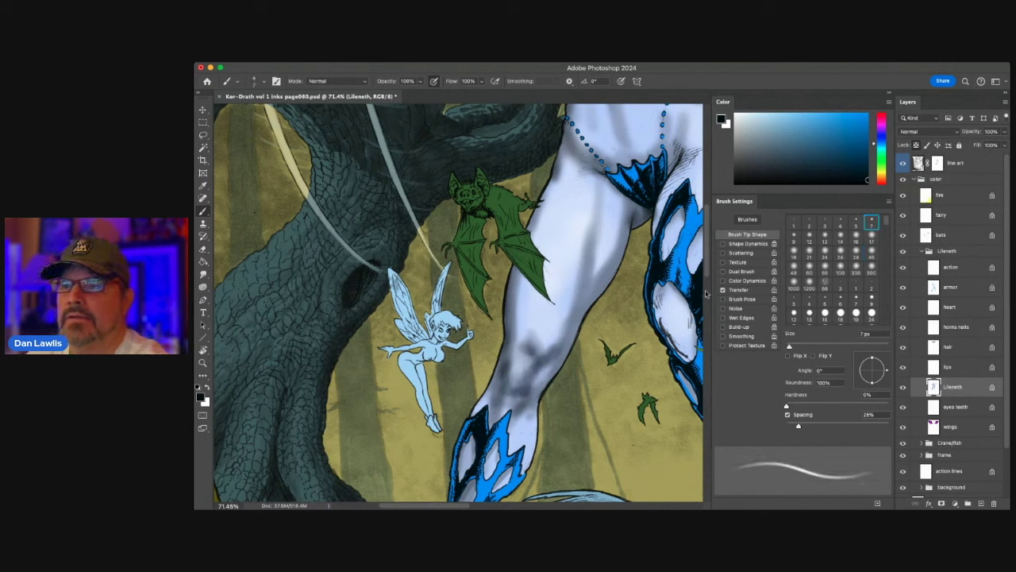
pyautogui.click(809, 253)
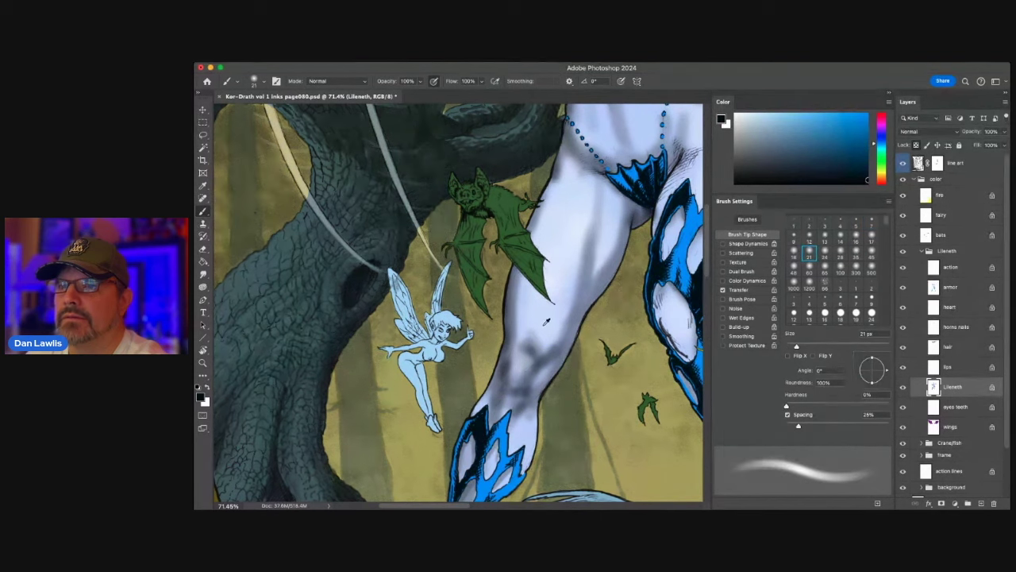
pyautogui.keyDown('alt'); pyautogui.click(547, 324); pyautogui.keyUp('alt')
pyautogui.moveTo(524, 345)
pyautogui.mouseDown()
pyautogui.moveTo(535, 352)
pyautogui.moveTo(518, 277)
pyautogui.moveTo(523, 306)
pyautogui.mouseUp()
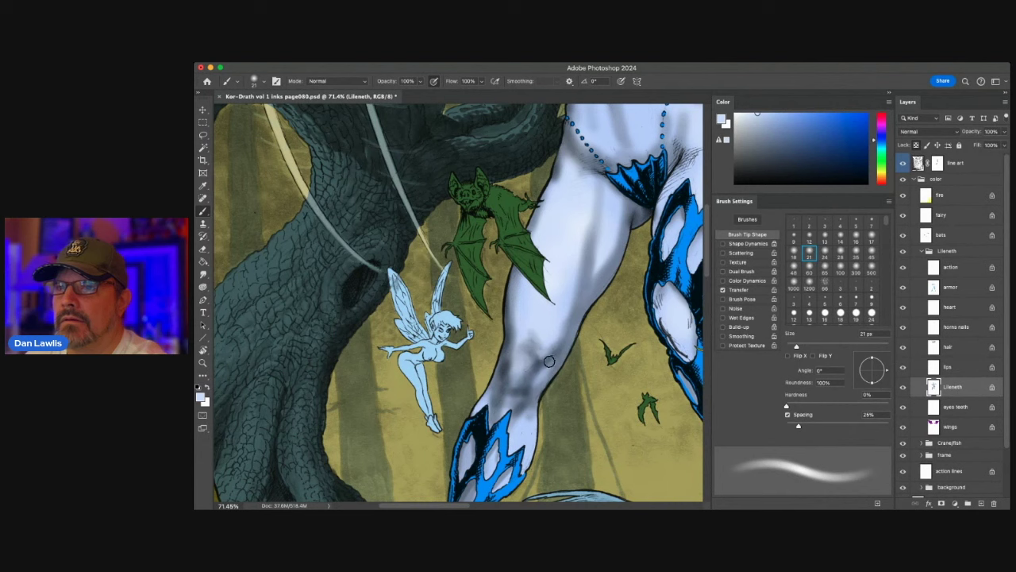
pyautogui.keyDown('alt'); pyautogui.click(521, 360); pyautogui.keyUp('alt')
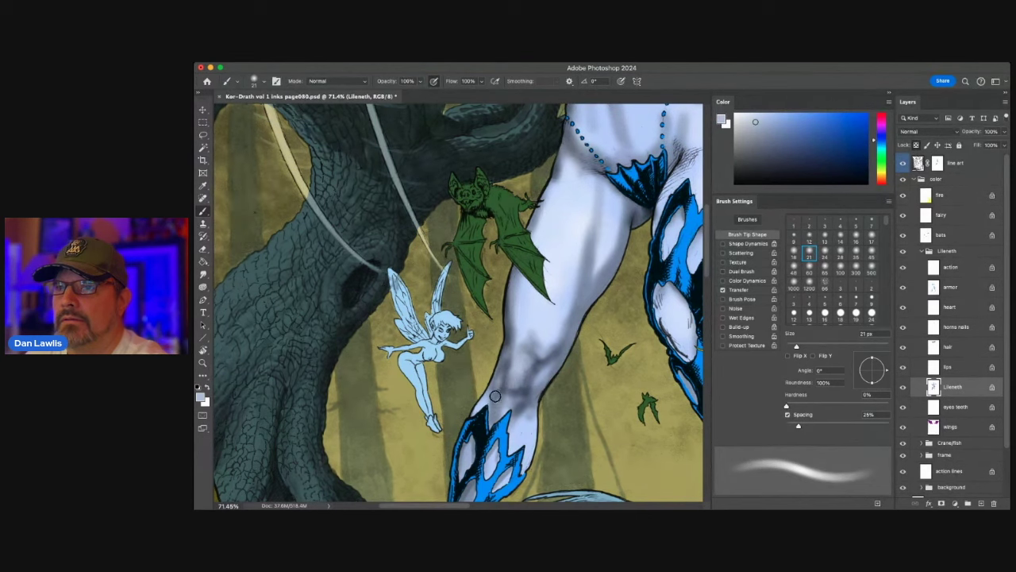
pyautogui.keyDown('alt'); pyautogui.click(556, 299); pyautogui.keyUp('alt')
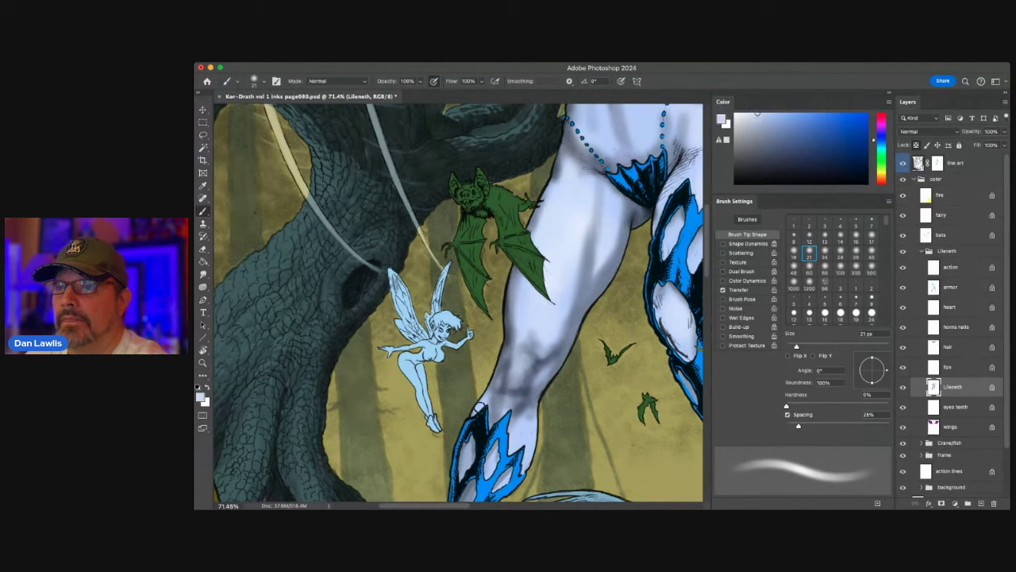
pyautogui.keyDown('alt'); pyautogui.click(527, 389); pyautogui.keyUp('alt')
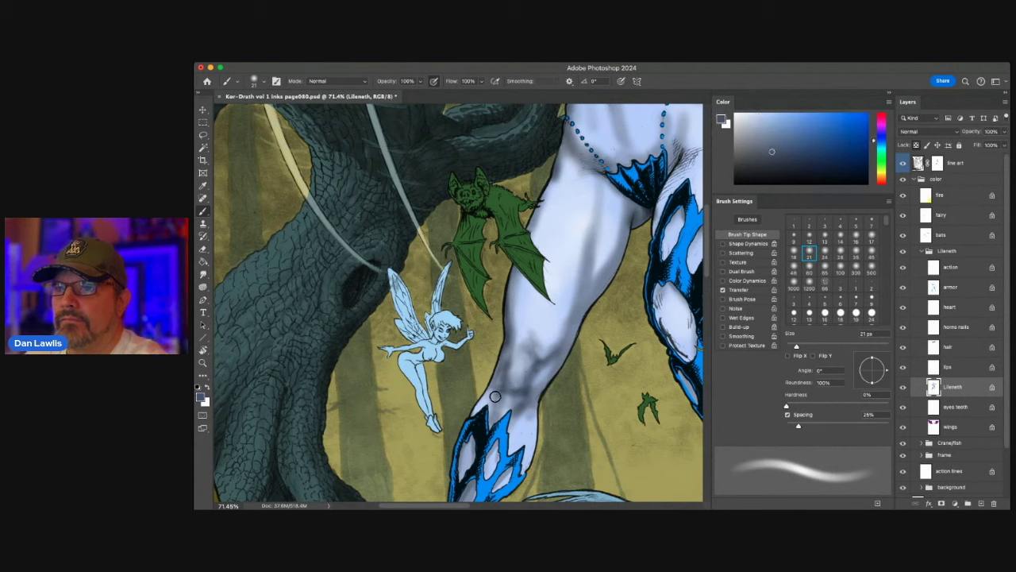
pyautogui.keyDown('alt'); pyautogui.click(557, 355); pyautogui.keyUp('alt')
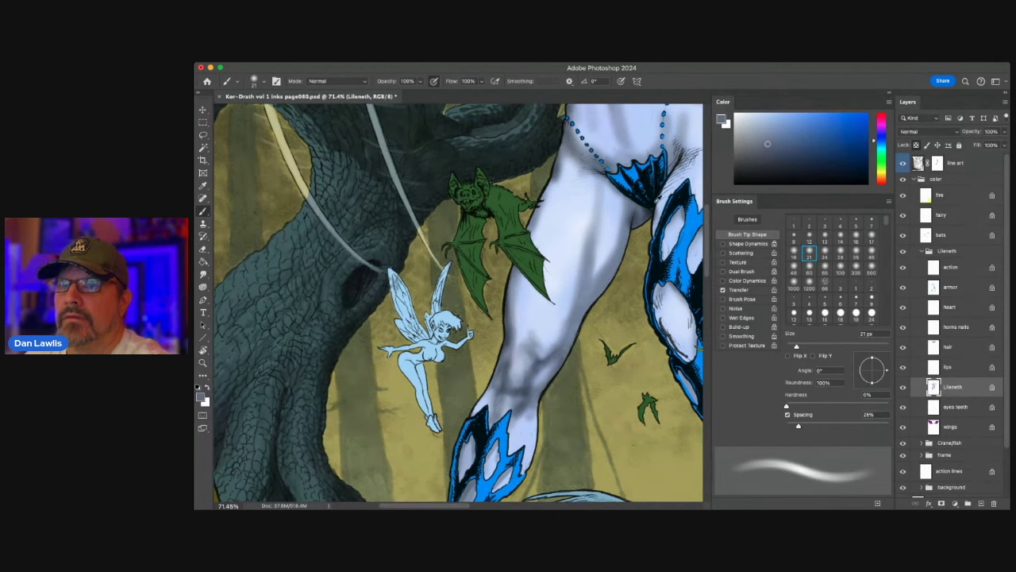
# - Darken the leg's inner contour from the lower thigh past the knee with the 21 px brush and sampled shadow tones
pyautogui.keyDown('alt'); pyautogui.click(626, 249); pyautogui.keyUp('alt')
pyautogui.moveTo(582, 316)
pyautogui.mouseDown()
pyautogui.moveTo(561, 360)
pyautogui.moveTo(585, 304)
pyautogui.moveTo(544, 390)
pyautogui.moveTo(558, 350)
pyautogui.mouseUp()
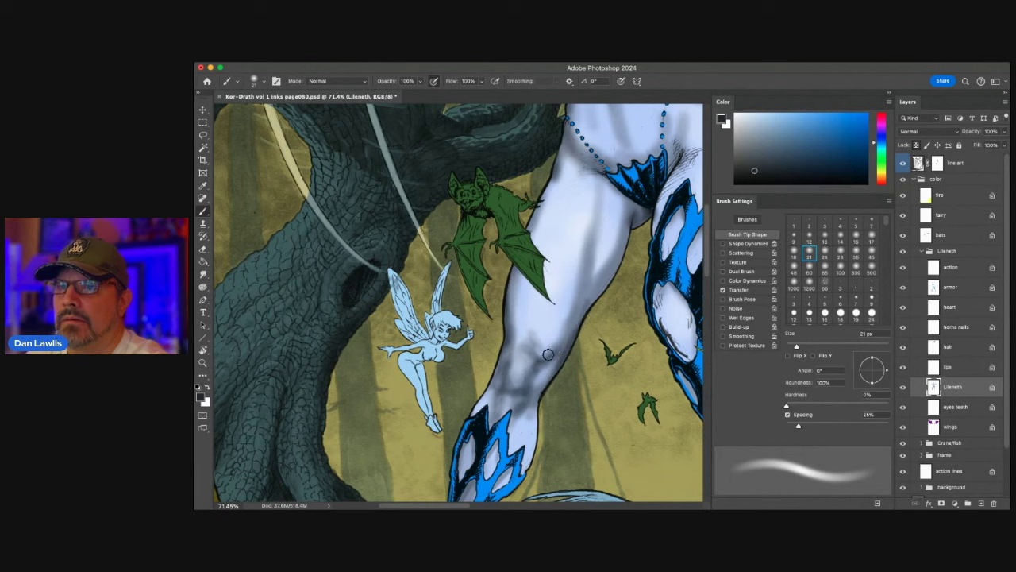
pyautogui.keyDown('alt'); pyautogui.click(562, 332); pyautogui.keyUp('alt')
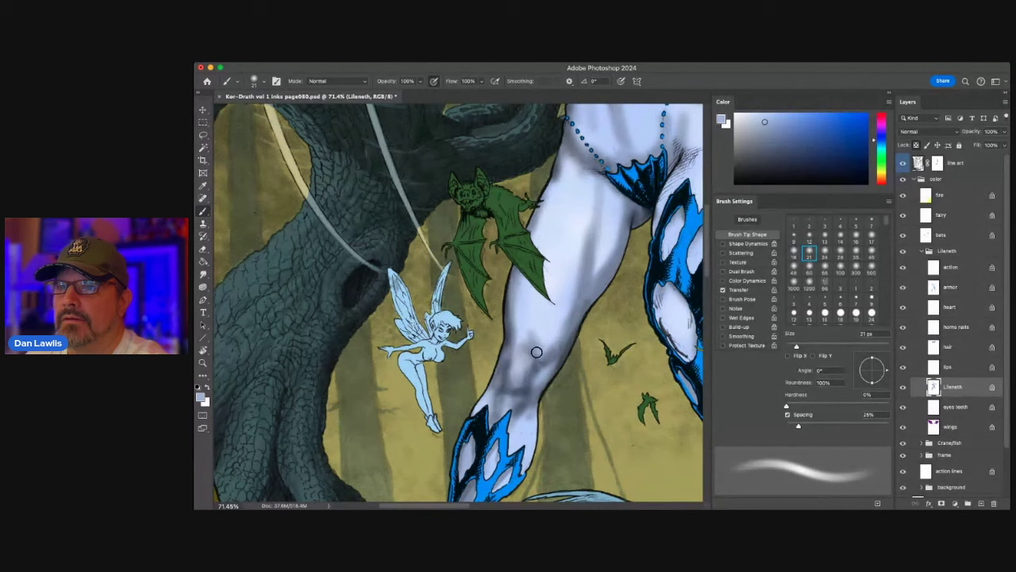
pyautogui.keyDown('alt'); pyautogui.click(566, 253); pyautogui.keyUp('alt')
pyautogui.keyDown('alt'); pyautogui.click(529, 393); pyautogui.keyUp('alt')
pyautogui.moveTo(529, 395); pyautogui.dragTo(532, 406)
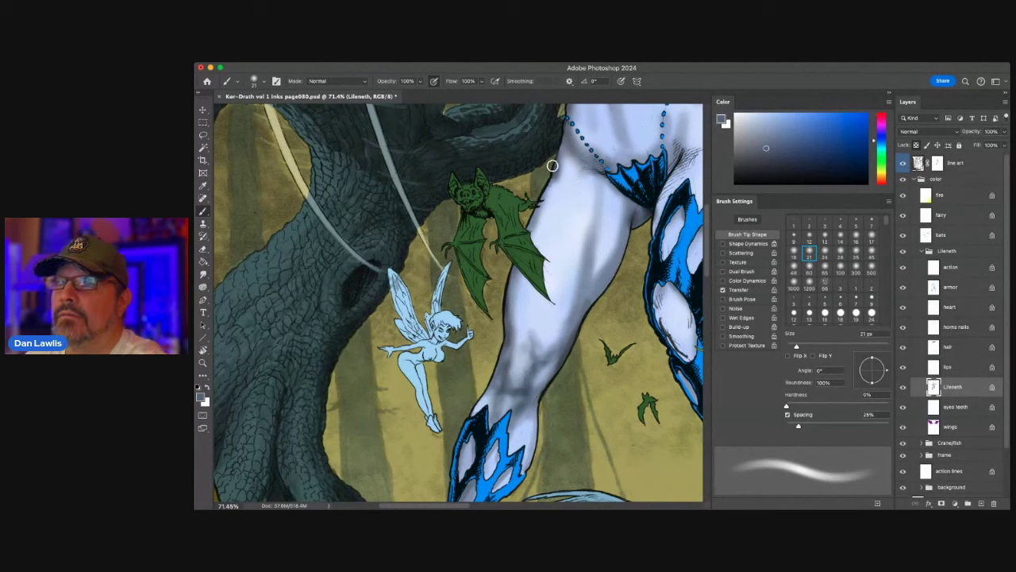
pyautogui.keyDown('alt'); pyautogui.click(594, 300); pyautogui.keyUp('alt')
pyautogui.keyDown('alt'); pyautogui.click(593, 291); pyautogui.keyUp('alt')
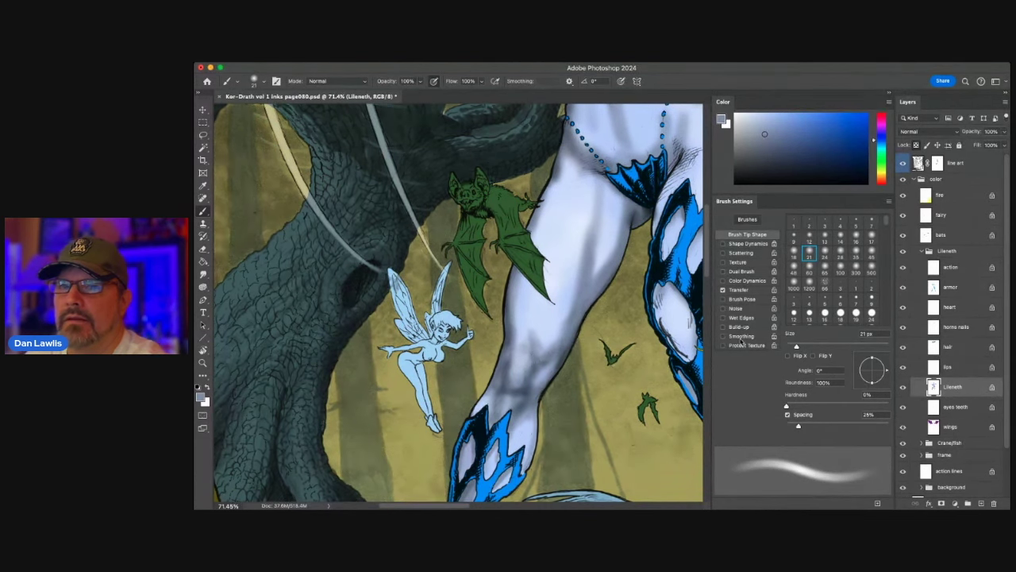
# - Blend the highlights and midtones across the thigh with a 65 px soft brush in sampled light skin tones
pyautogui.click(827, 268)
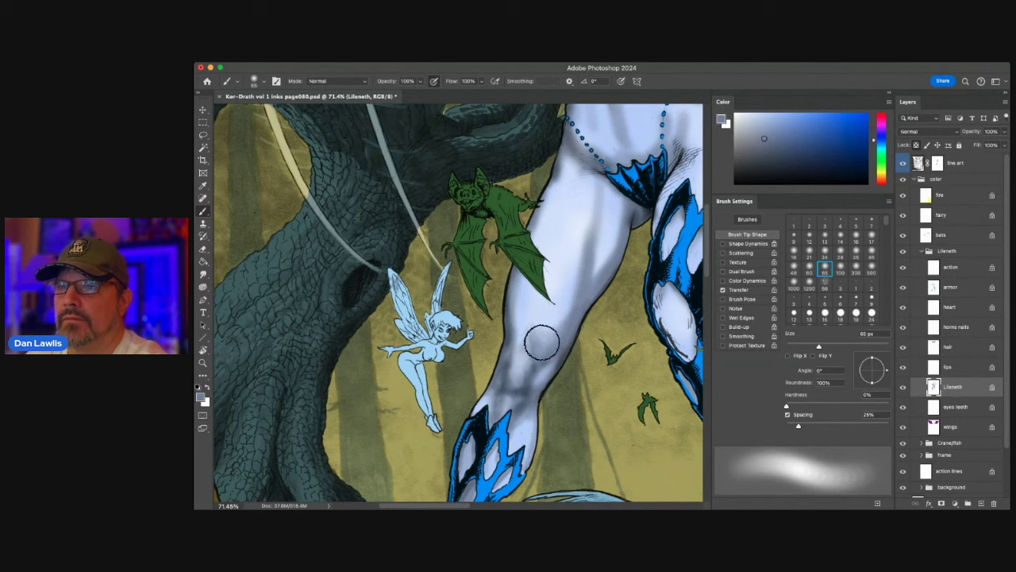
pyautogui.keyDown('alt'); pyautogui.click(510, 328); pyautogui.keyUp('alt')
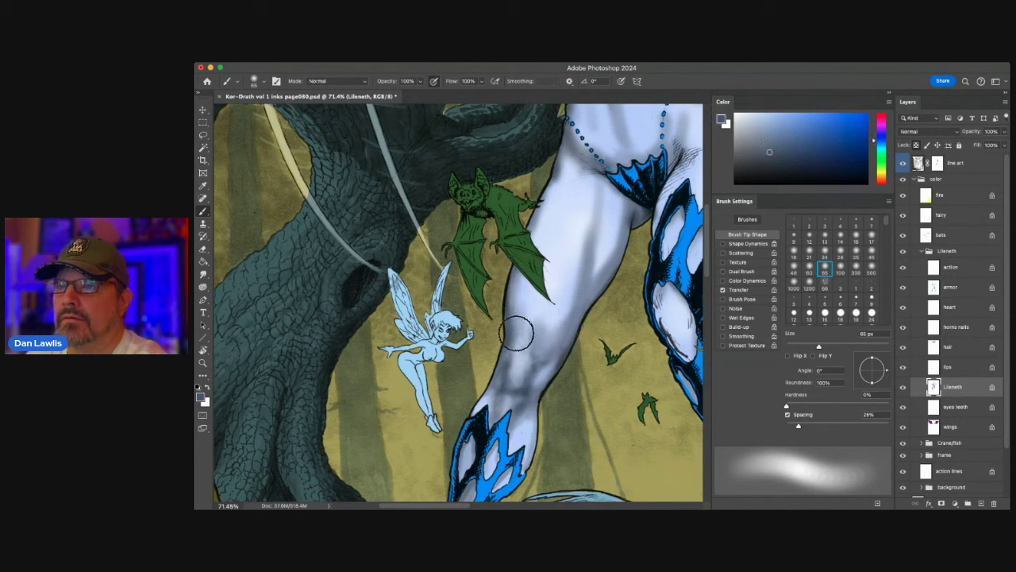
pyautogui.keyDown('alt'); pyautogui.click(563, 247); pyautogui.keyUp('alt')
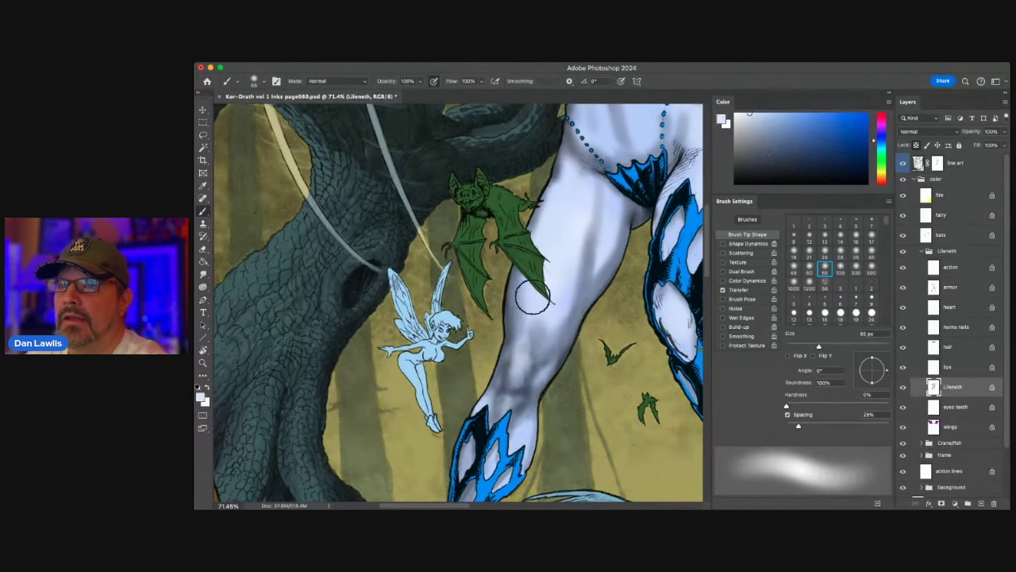
pyautogui.keyDown('alt'); pyautogui.click(585, 230); pyautogui.keyUp('alt')
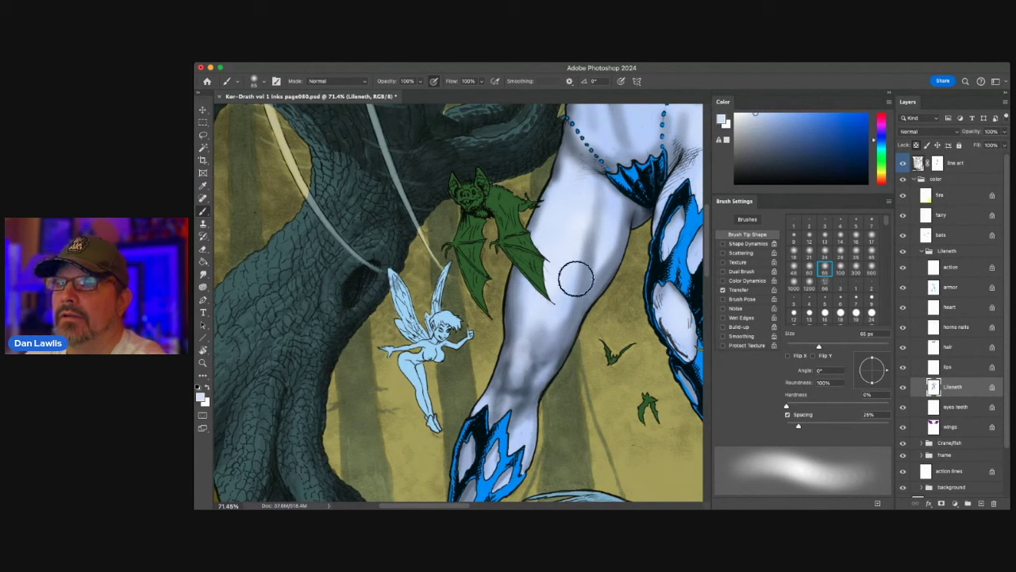
pyautogui.keyDown('alt'); pyautogui.click(557, 315); pyautogui.keyUp('alt')
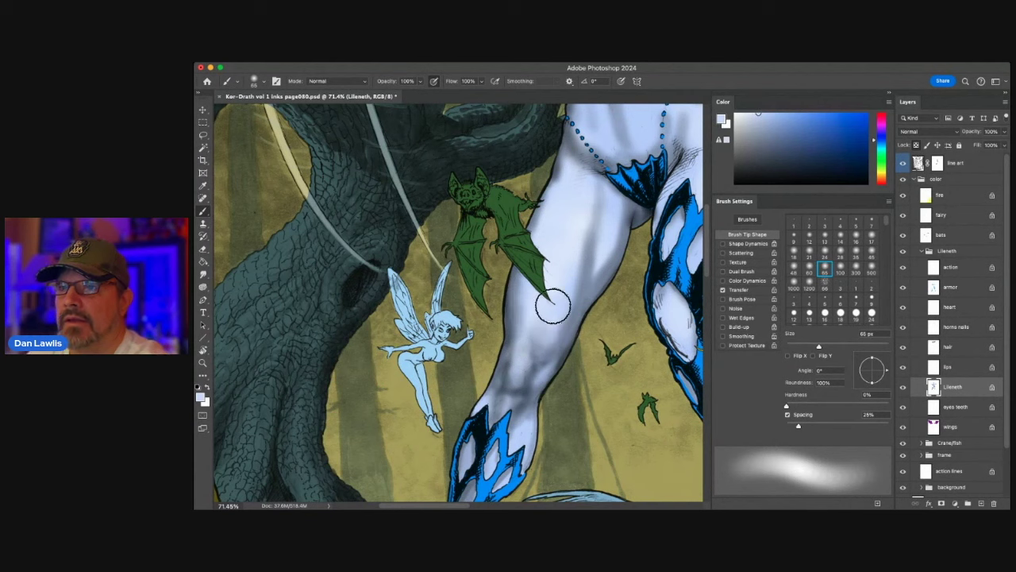
pyautogui.moveTo(588, 229); pyautogui.dragTo(572, 264)
pyautogui.moveTo(605, 213); pyautogui.dragTo(589, 265)
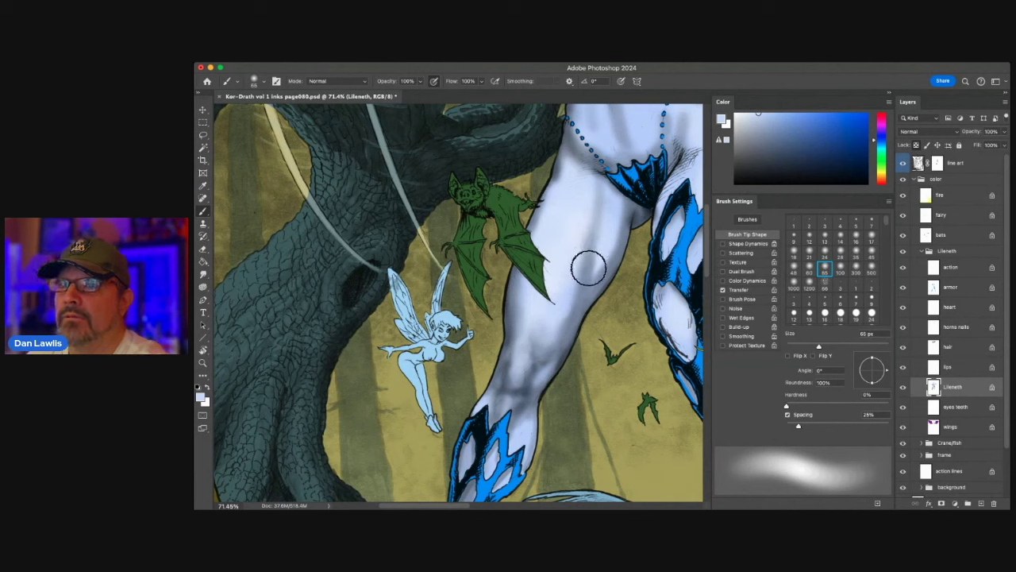
pyautogui.moveTo(604, 211); pyautogui.dragTo(589, 260)
# - Deepen the shadow along the lower thigh's inner edge and below the blue bikini bottom with sampled gray-blue tones
pyautogui.keyDown('alt'); pyautogui.click(565, 306); pyautogui.keyUp('alt')
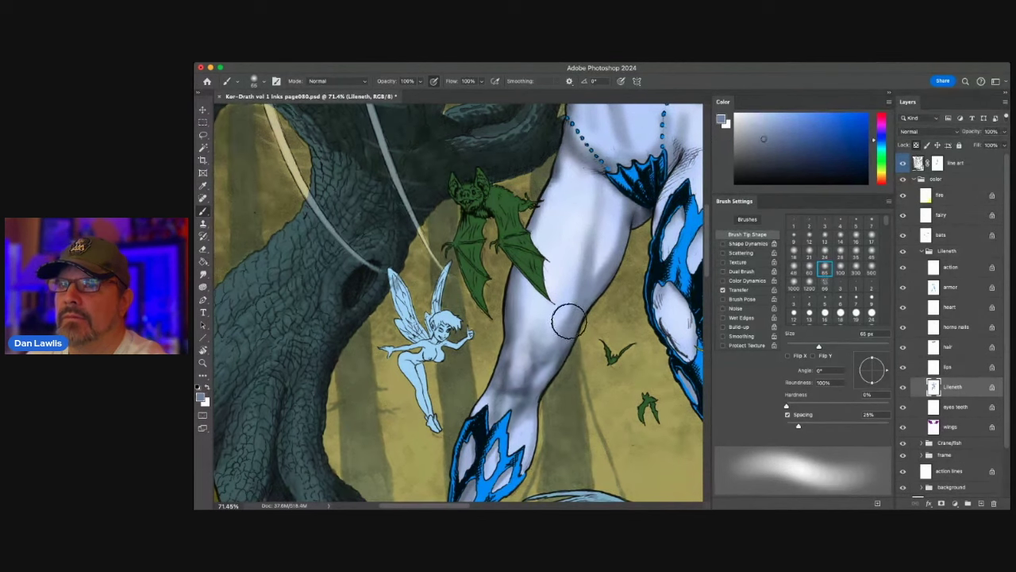
pyautogui.moveTo(575, 318); pyautogui.dragTo(558, 347)
pyautogui.keyDown('alt'); pyautogui.click(560, 350); pyautogui.keyUp('alt')
pyautogui.keyDown('alt'); pyautogui.click(559, 371); pyautogui.keyUp('alt')
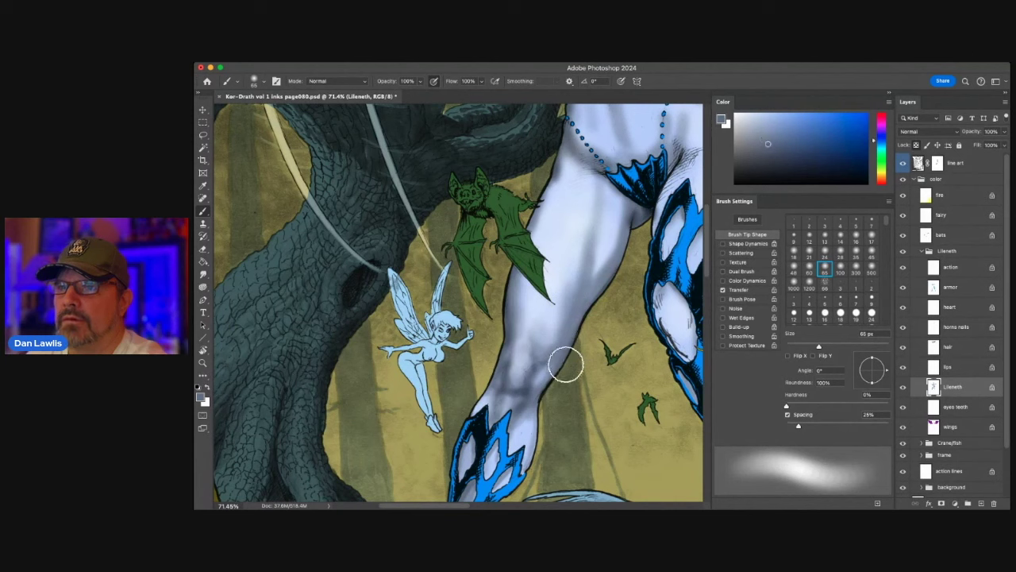
pyautogui.keyDown('alt'); pyautogui.click(639, 226); pyautogui.keyUp('alt')
pyautogui.keyDown('alt'); pyautogui.click(641, 219); pyautogui.keyUp('alt')
pyautogui.keyDown('alt'); pyautogui.click(622, 216); pyautogui.keyUp('alt')
pyautogui.keyDown('alt'); pyautogui.click(640, 215); pyautogui.keyUp('alt')
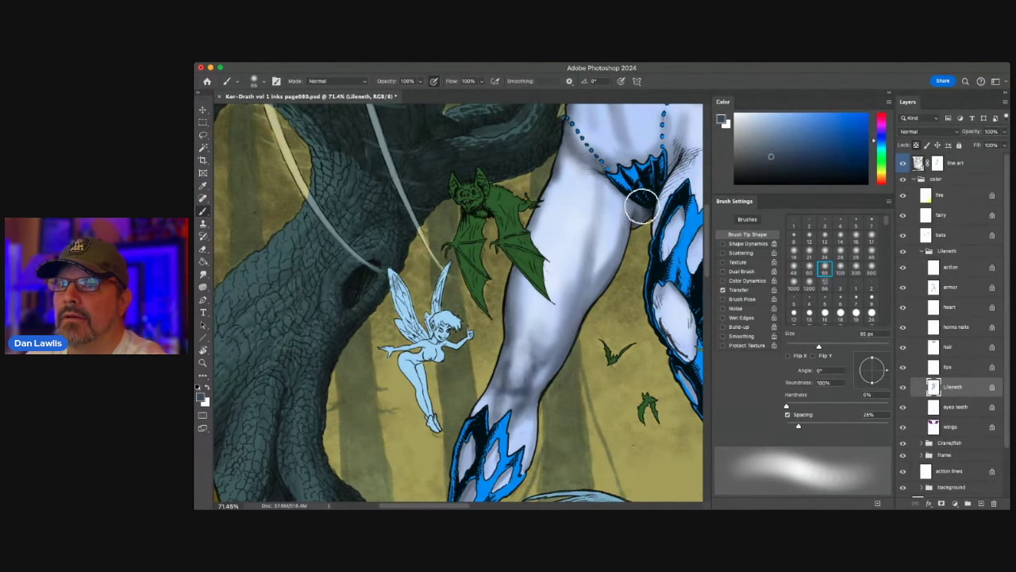
# - Shade the back edge of the calf down to the blue boot with 65 px and 35 px soft brushes in sampled shadow tones
pyautogui.scroll(-5, 590, 389)
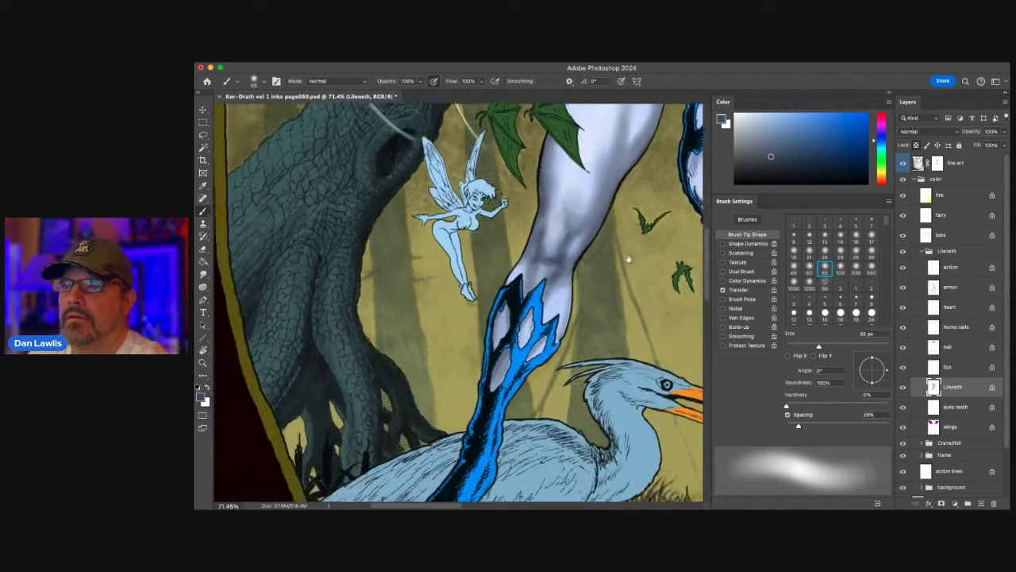
pyautogui.keyDown('alt'); pyautogui.click(578, 252); pyautogui.keyUp('alt')
pyautogui.moveTo(577, 273); pyautogui.dragTo(573, 313)
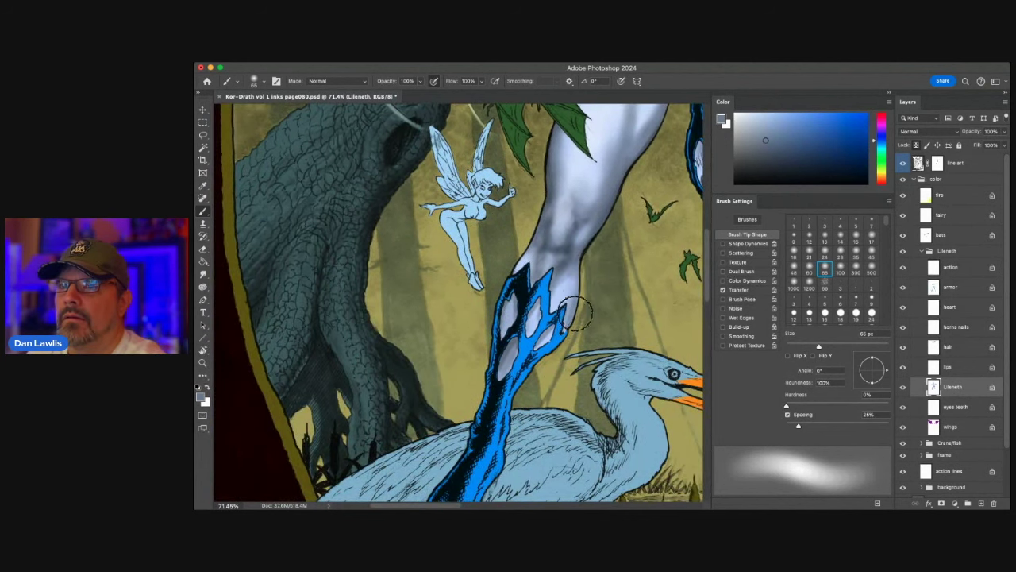
pyautogui.click(855, 253)
pyautogui.keyDown('alt'); pyautogui.click(572, 248); pyautogui.keyUp('alt')
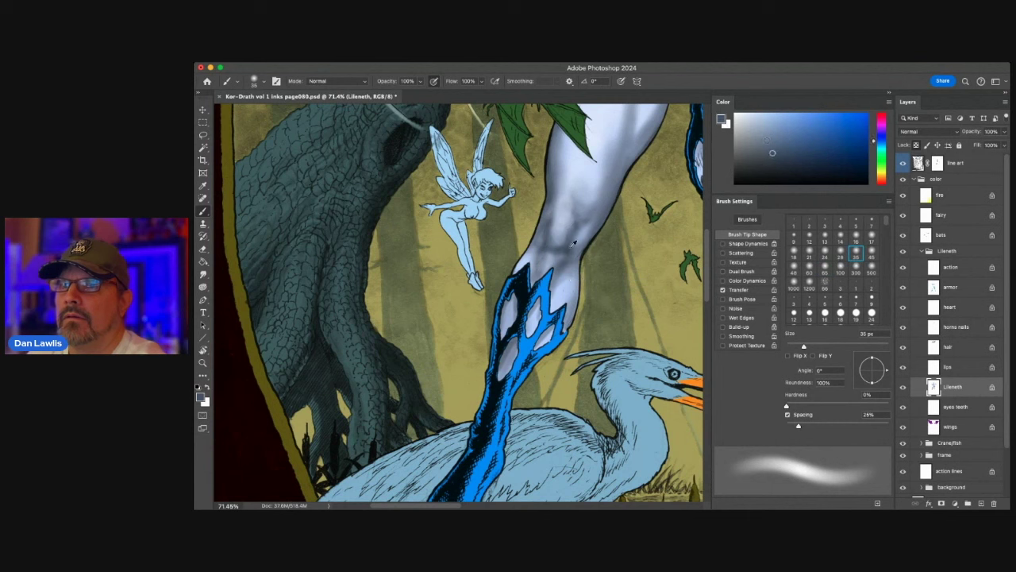
pyautogui.moveTo(579, 246); pyautogui.dragTo(572, 317)
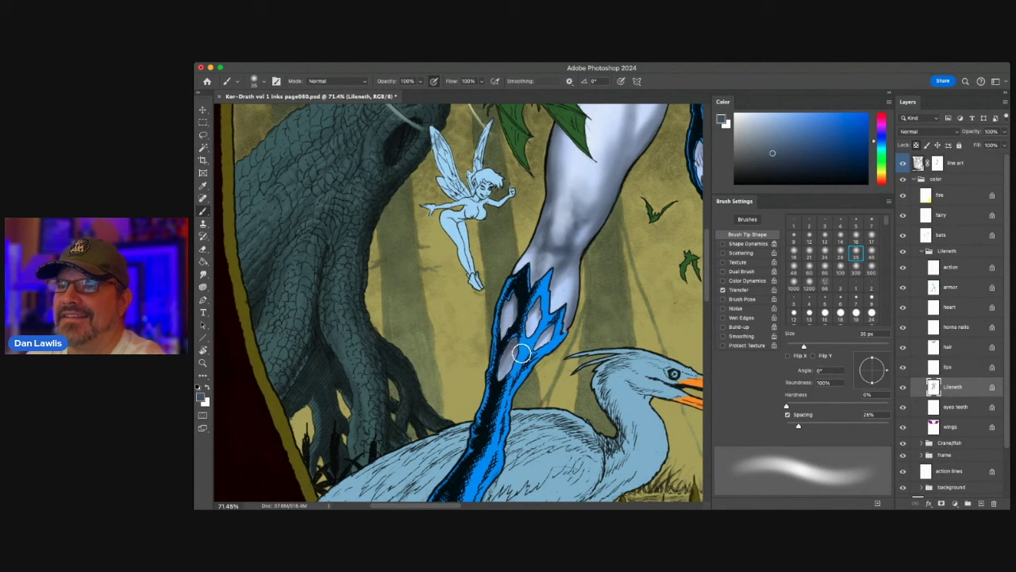
# - Refine the light and shadow around the knee and shin above the blue boot with the 35 px brush in sampled skin tones
pyautogui.keyDown('alt'); pyautogui.click(529, 322); pyautogui.keyUp('alt')
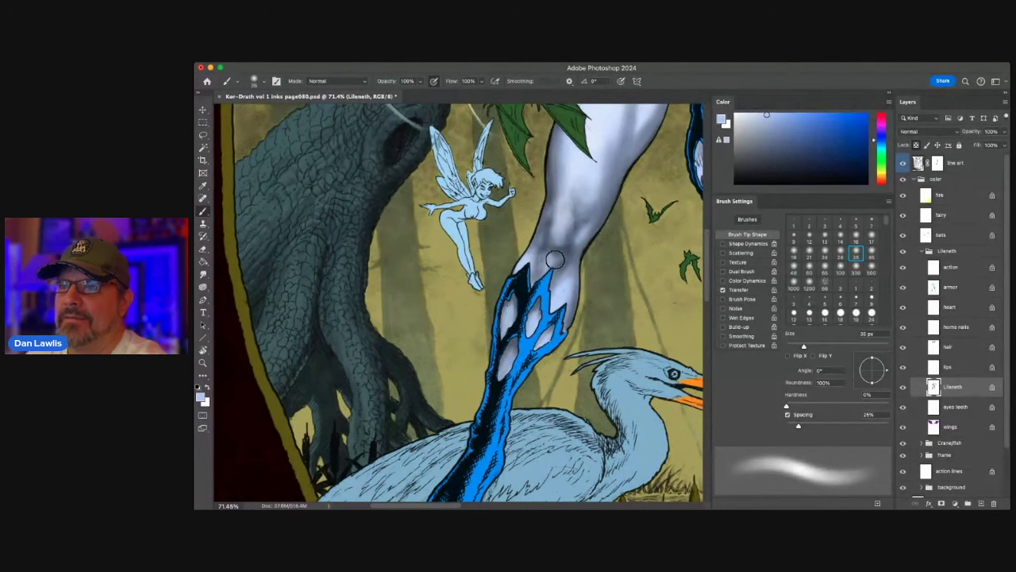
pyautogui.keyDown('alt'); pyautogui.click(547, 237); pyautogui.keyUp('alt')
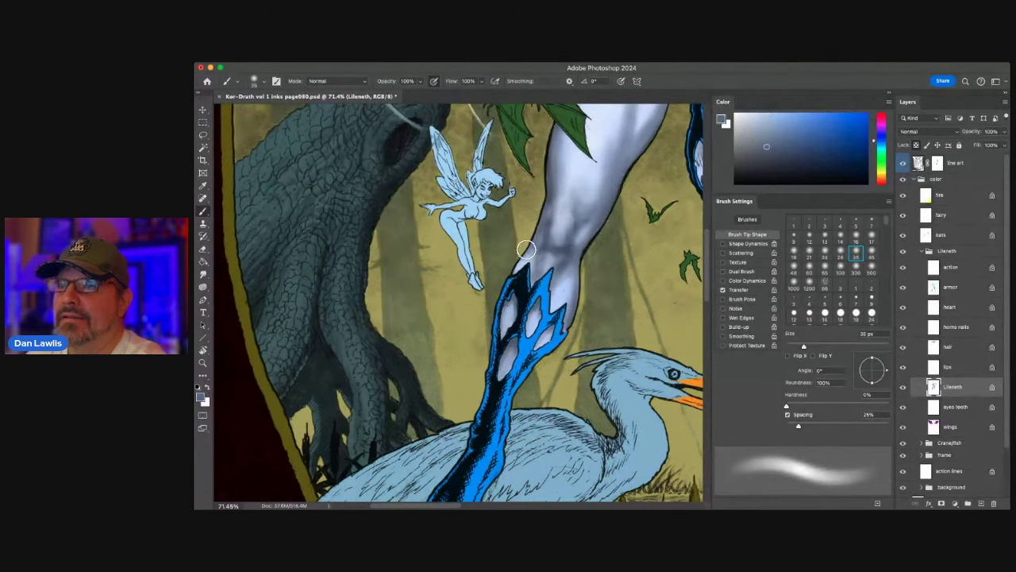
pyautogui.moveTo(573, 214)
pyautogui.mouseDown()
pyautogui.moveTo(576, 225)
pyautogui.moveTo(566, 220)
pyautogui.mouseUp()
pyautogui.keyDown('alt'); pyautogui.click(567, 215); pyautogui.keyUp('alt')
pyautogui.keyDown('alt'); pyautogui.click(571, 229); pyautogui.keyUp('alt')
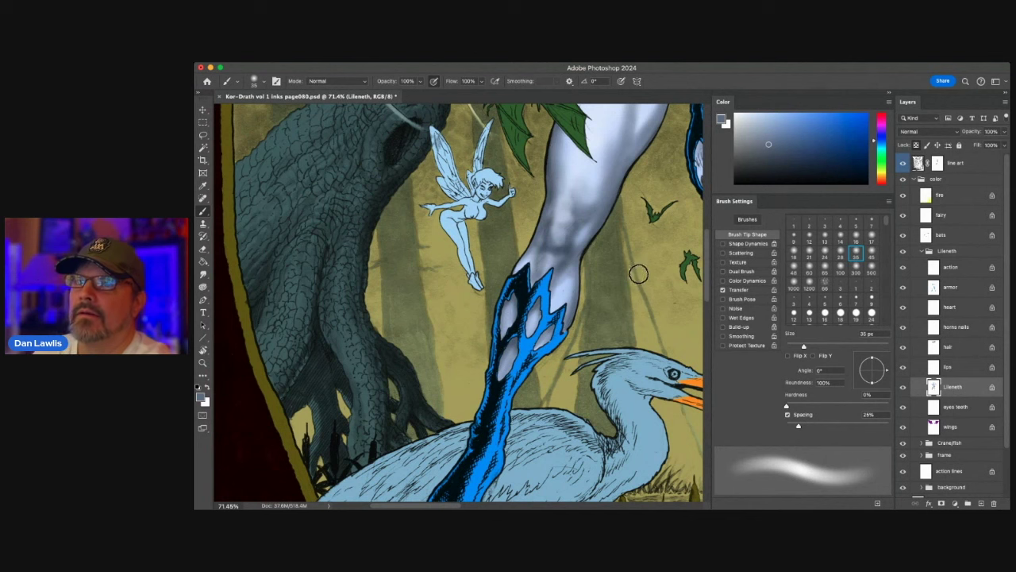
pyautogui.moveTo(638, 273); pyautogui.dragTo(590, 381)
pyautogui.moveTo(647, 236); pyautogui.dragTo(560, 337)
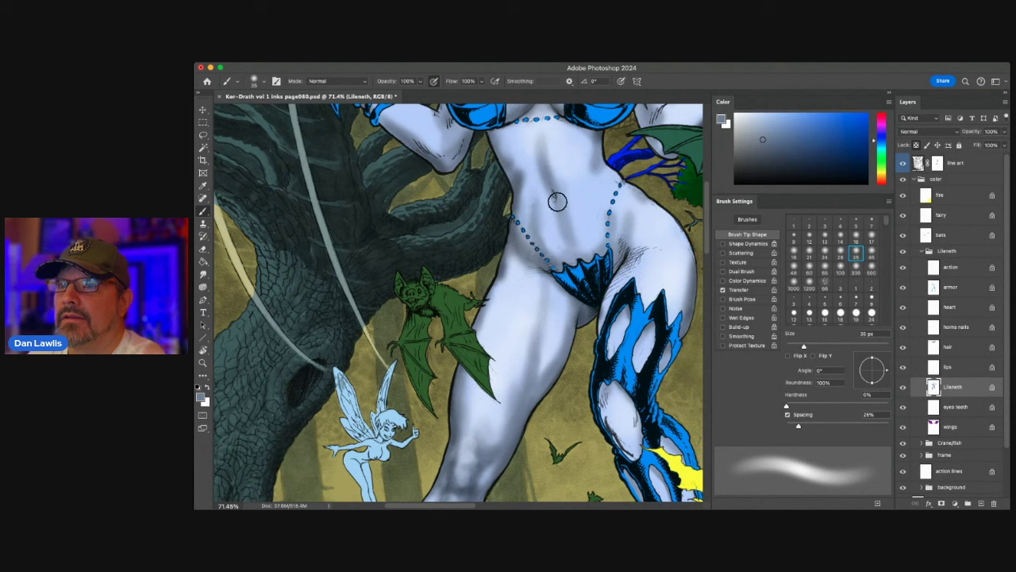
# - Darken the navel with a 35 px soft brush in a near-black tone and disable the line art layer's mask to bring back the hatching
pyautogui.press('d')
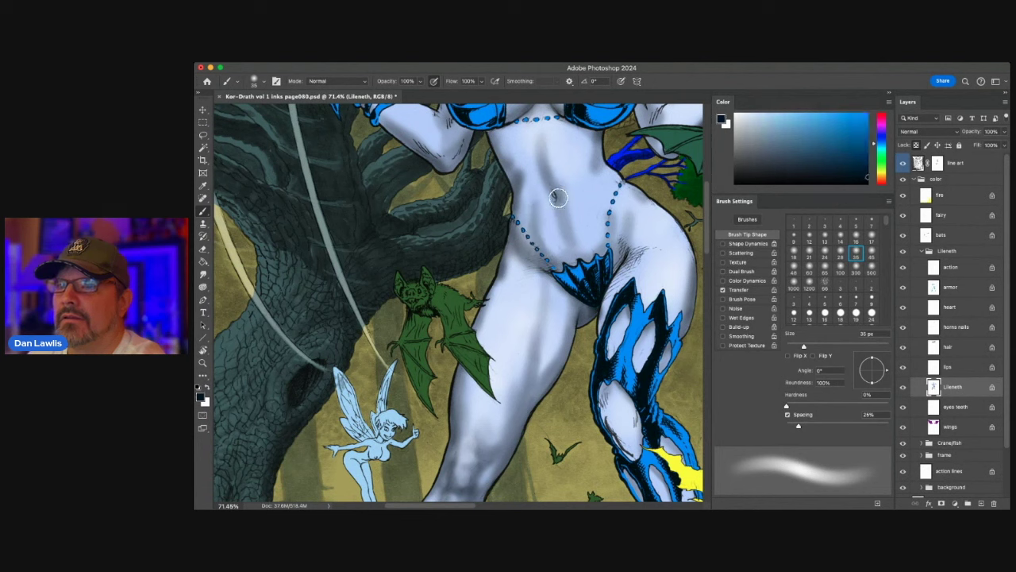
pyautogui.moveTo(558, 198); pyautogui.dragTo(563, 236)
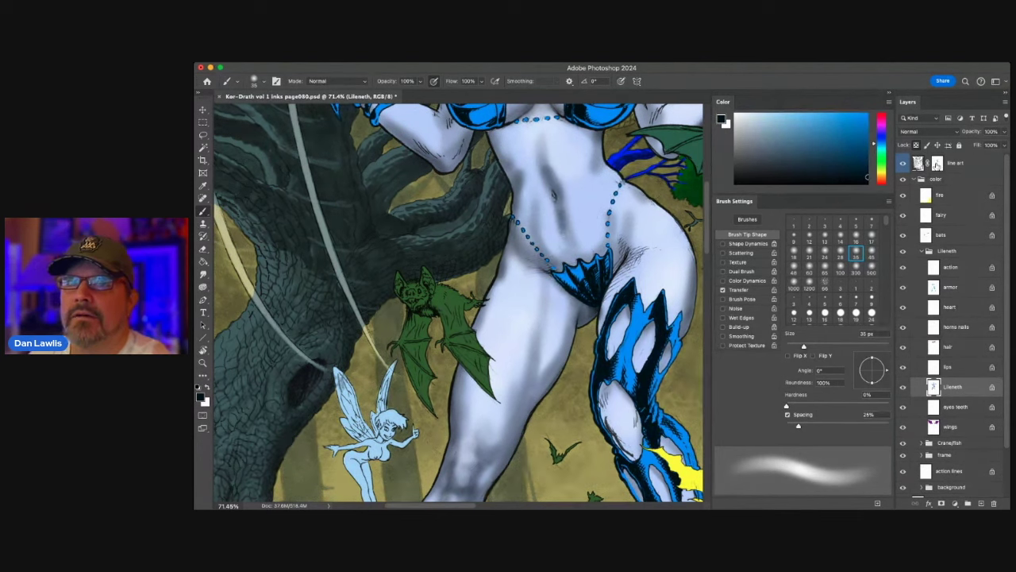
pyautogui.click(940, 167)
pyautogui.keyDown('shift'); pyautogui.click(937, 164); pyautogui.keyUp('shift')
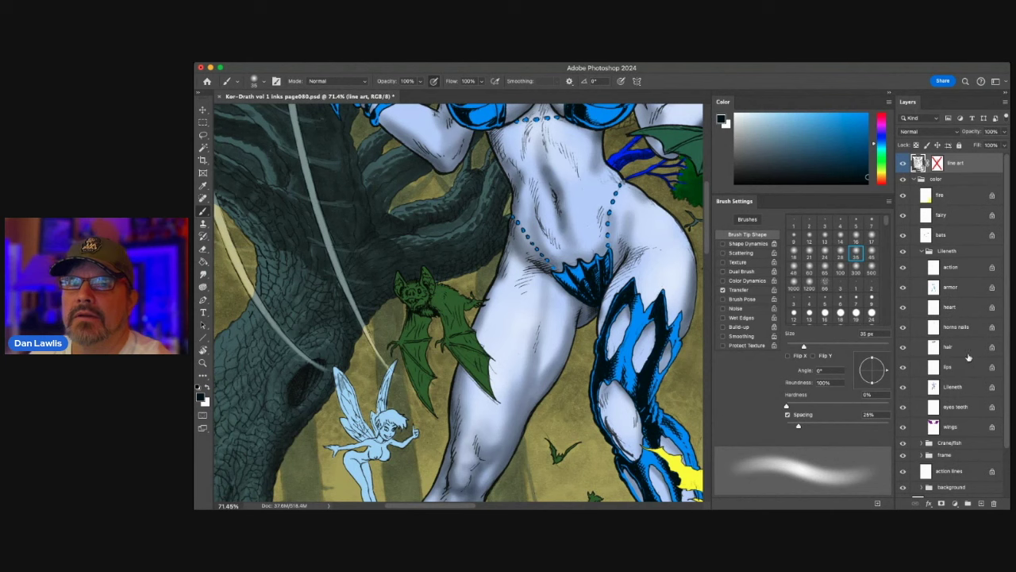
# - Paint sampled gray-blue shadows along the abdominal muscles on the Lileneth layer, following the hatching, and re-enable the line art mask
pyautogui.click(969, 388)
pyautogui.keyDown('alt'); pyautogui.click(556, 181); pyautogui.keyUp('alt')
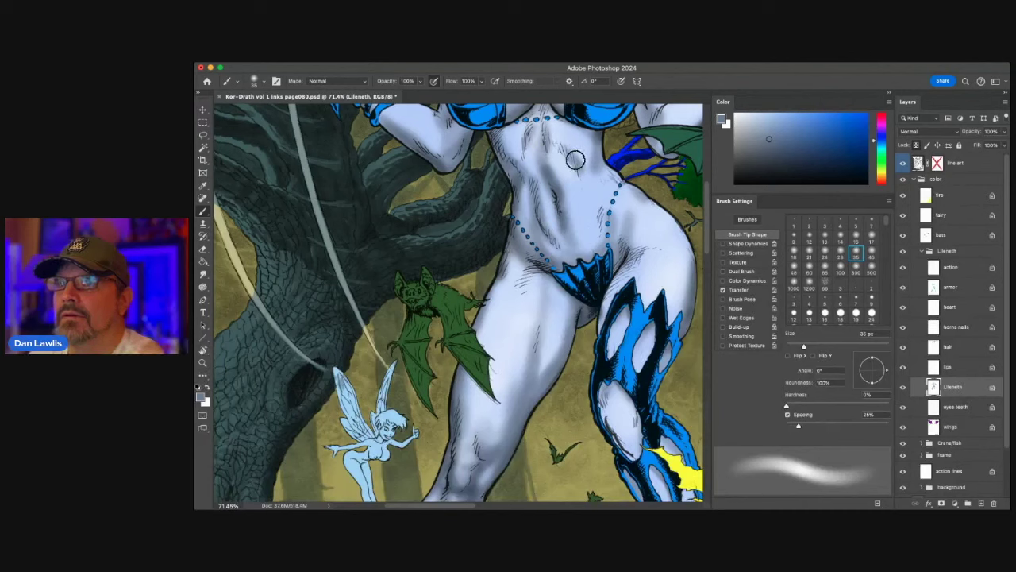
pyautogui.click(954, 164)
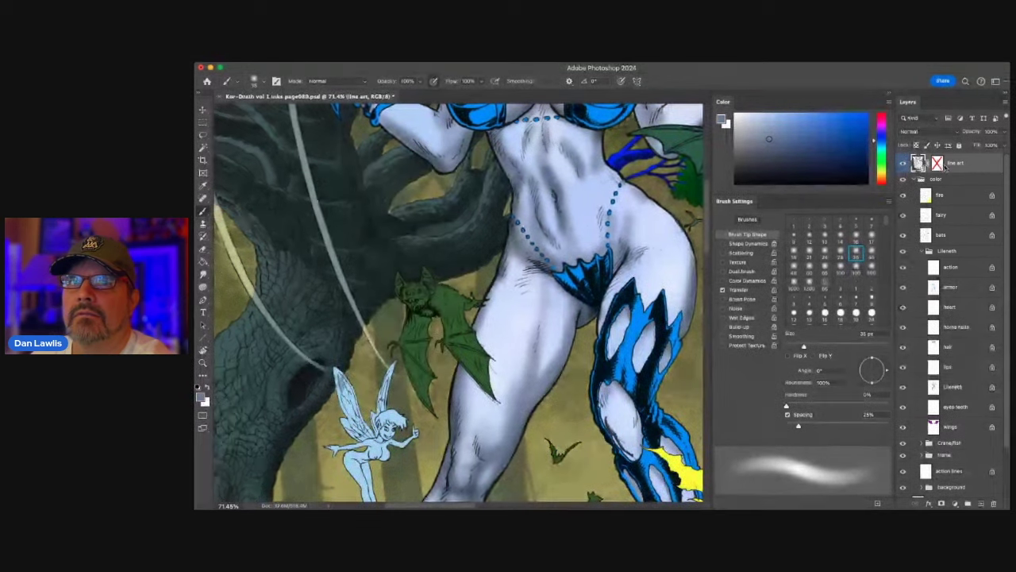
pyautogui.keyDown('shift'); pyautogui.click(937, 162); pyautogui.keyUp('shift')
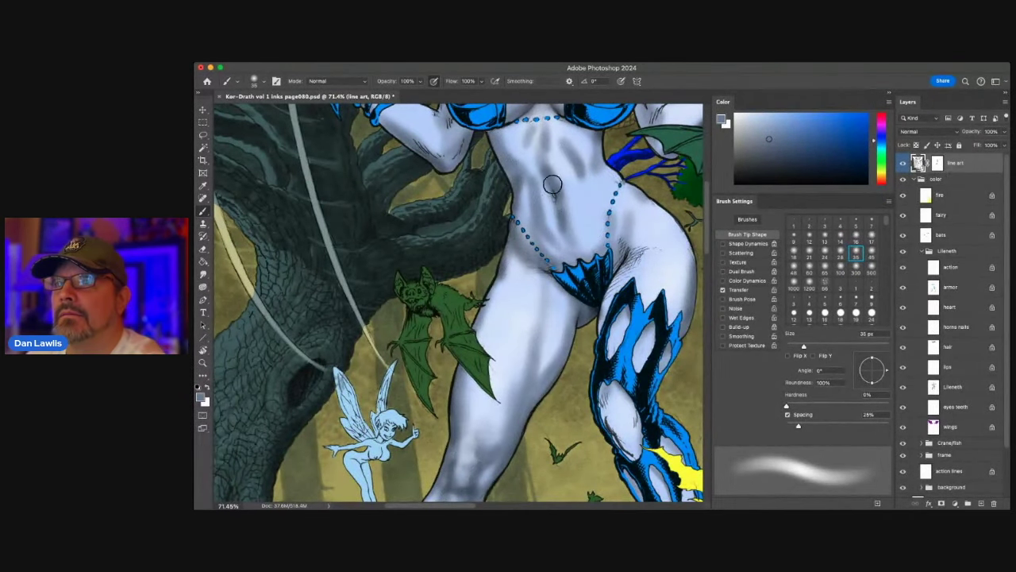
# - Refine the shadows of the upper abdominal muscles on the Lileneth layer with a 17 px soft brush in sampled light and gray-blue tones
pyautogui.click(871, 236)
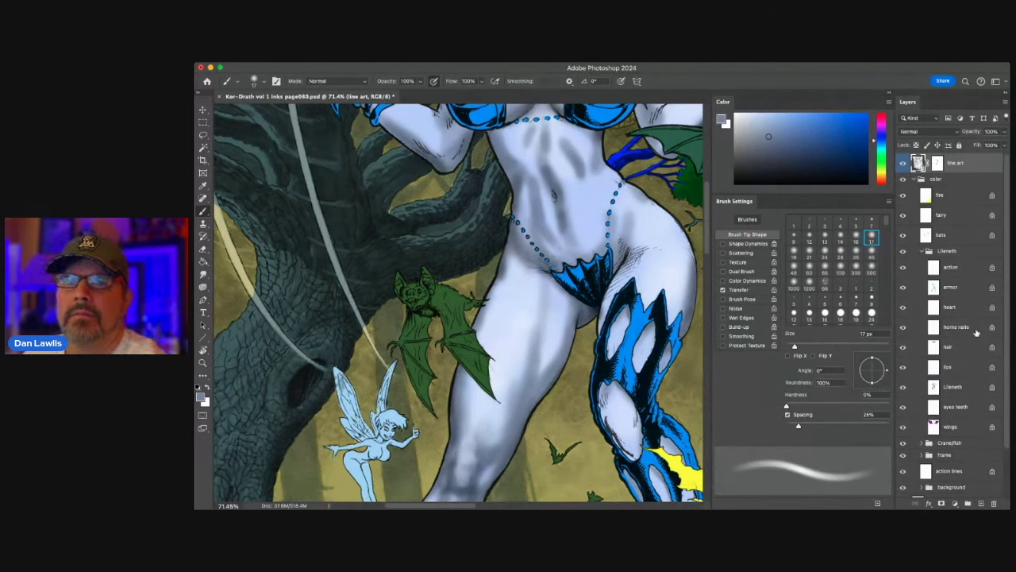
pyautogui.click(962, 385)
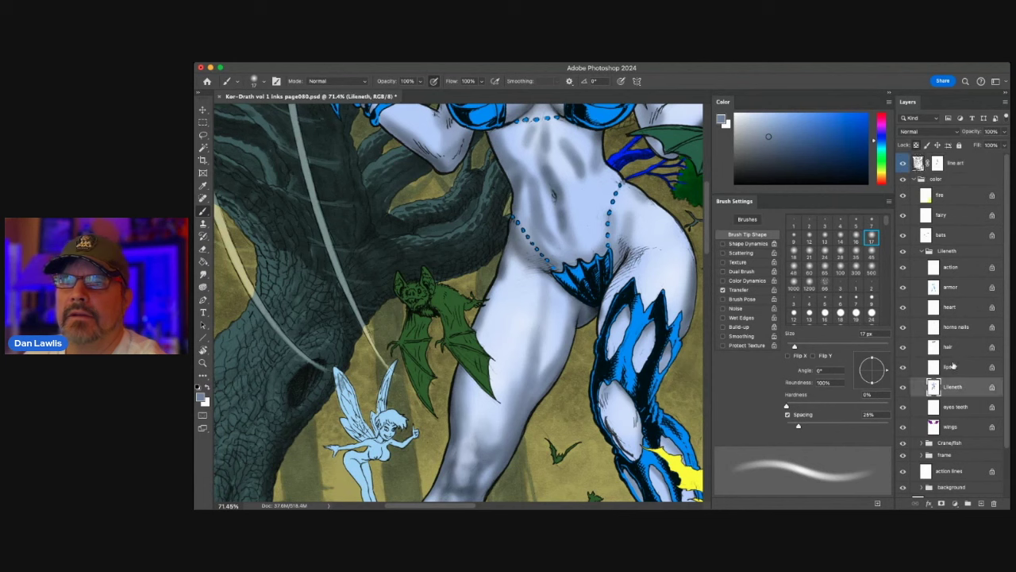
pyautogui.keyDown('alt'); pyautogui.click(573, 149); pyautogui.keyUp('alt')
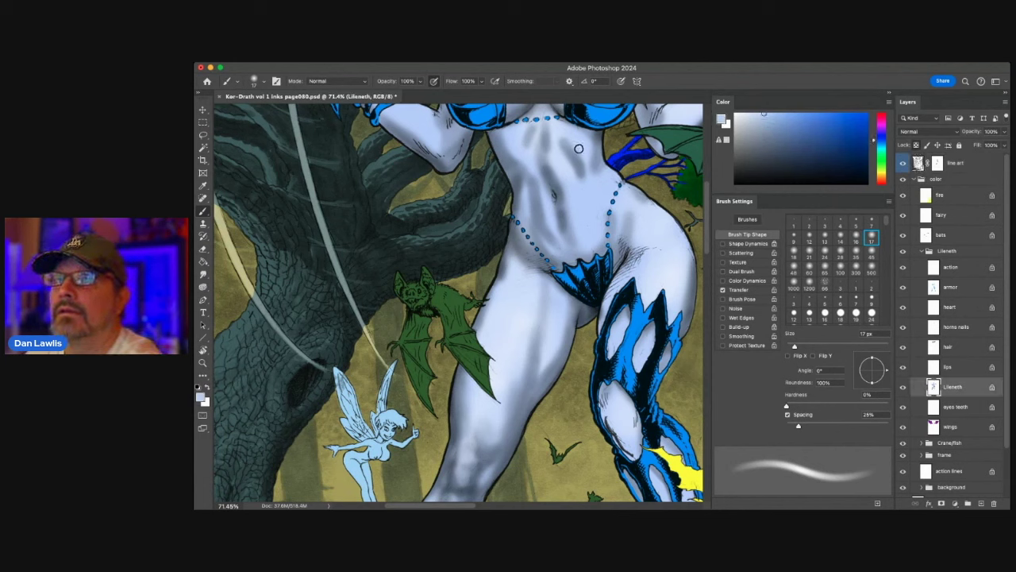
pyautogui.keyDown('alt'); pyautogui.click(579, 167); pyautogui.keyUp('alt')
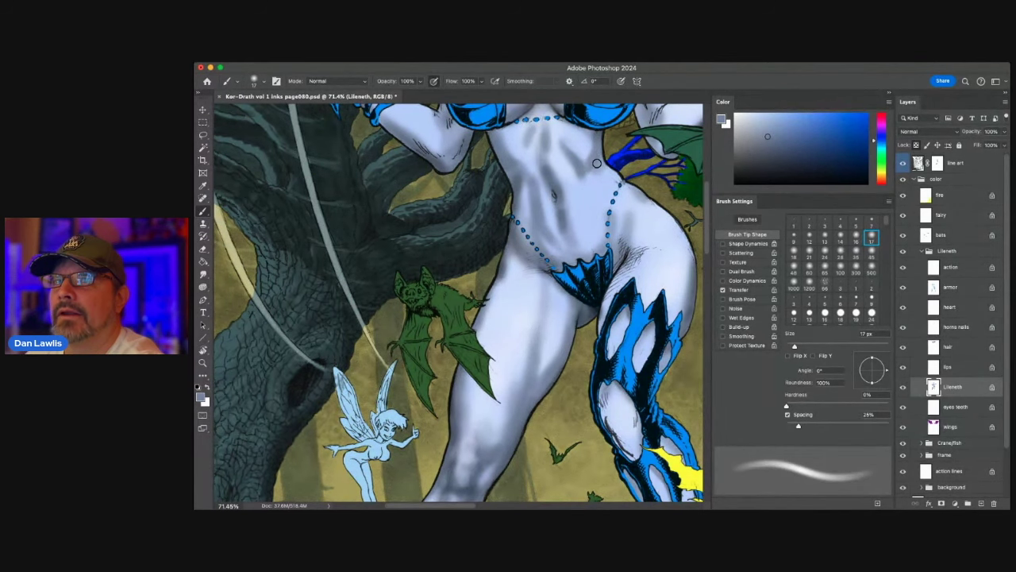
# - Deepen the navel and the abdomen's center line and brighten the upper abs with the 17 px brush in sampled dark and light tones
pyautogui.scroll(3, 586, 194)
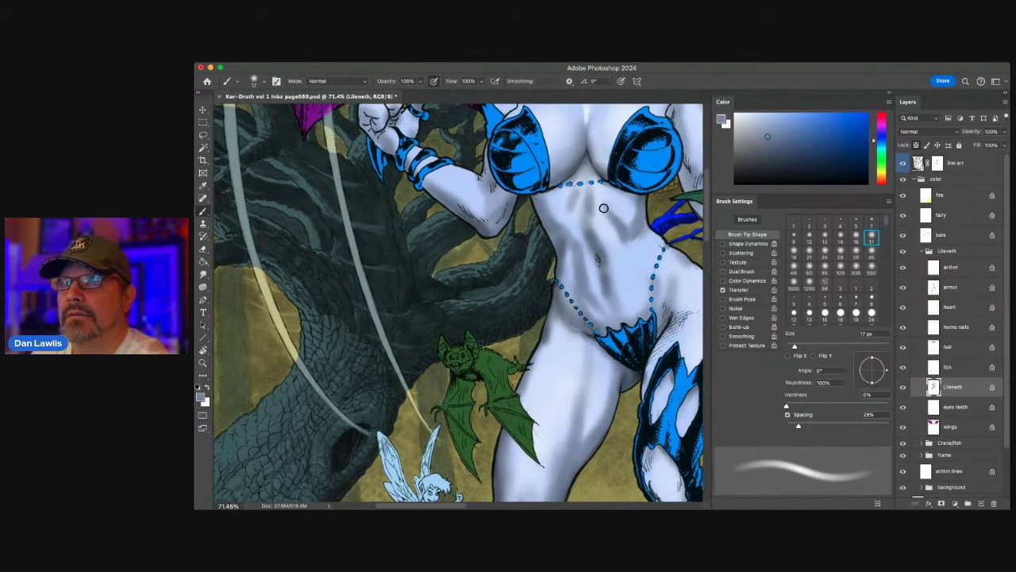
pyautogui.keyDown('alt'); pyautogui.click(599, 230); pyautogui.keyUp('alt')
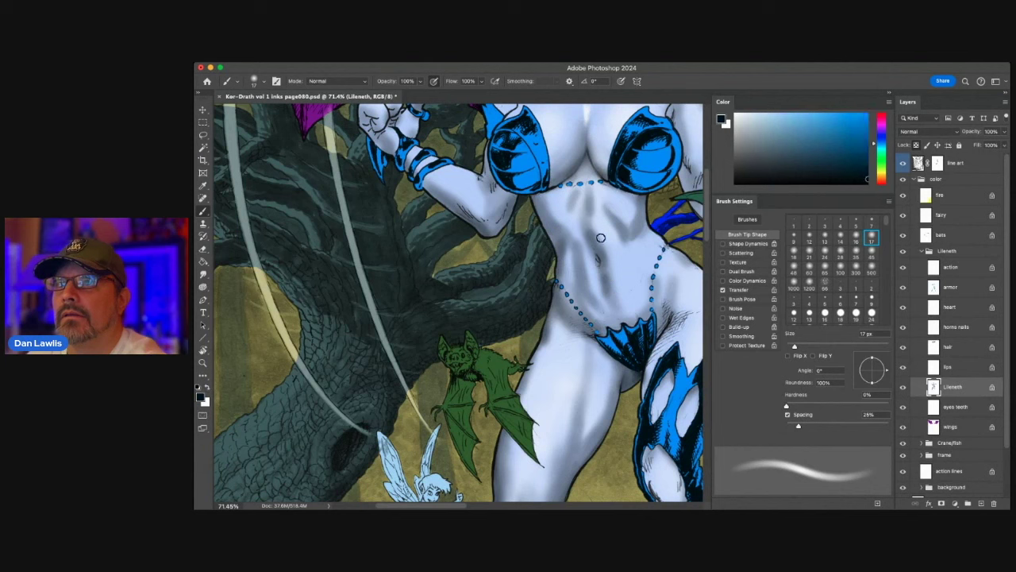
pyautogui.keyDown('alt'); pyautogui.click(589, 195); pyautogui.keyUp('alt')
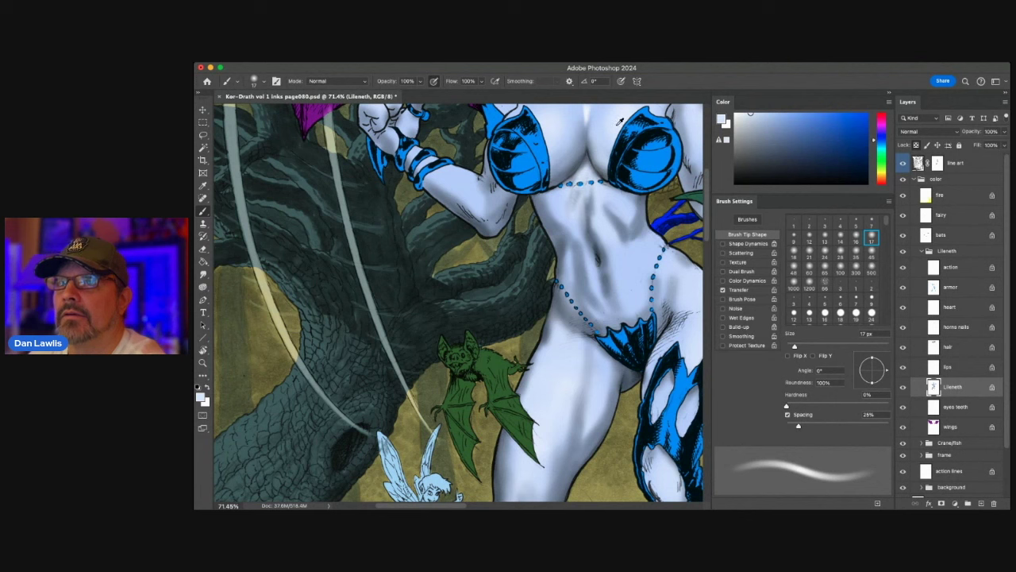
pyautogui.keyDown('alt'); pyautogui.click(556, 134); pyautogui.keyUp('alt')
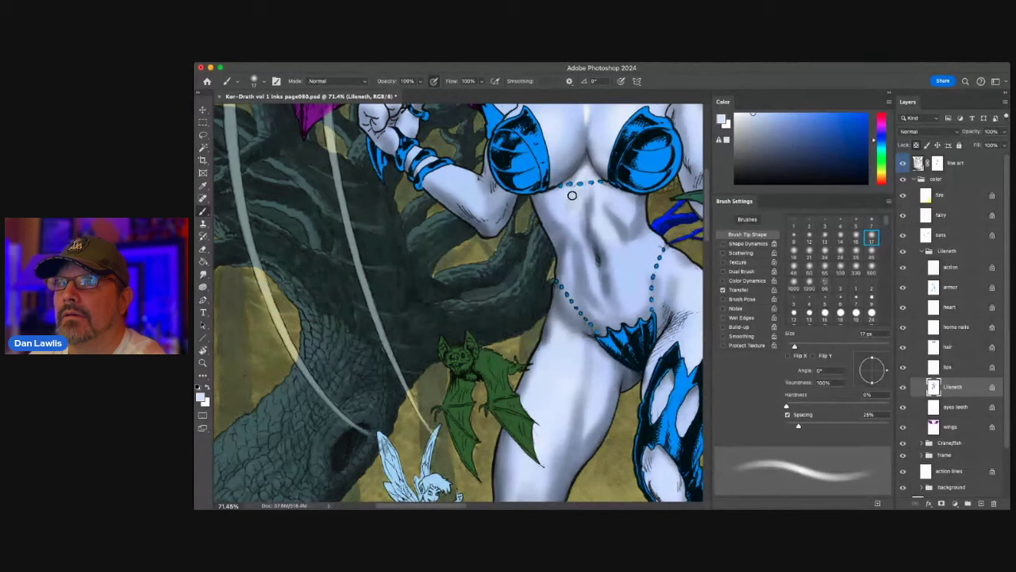
pyautogui.keyDown('alt'); pyautogui.click(596, 251); pyautogui.keyUp('alt')
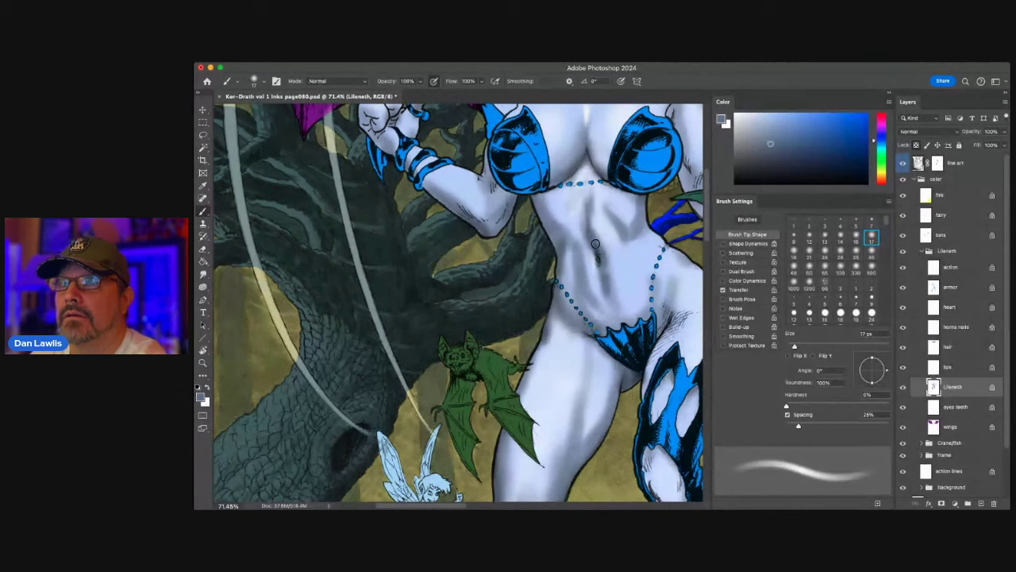
# - Lighten the upper abdomen below the beaded chain with 100 px and 7 px soft brushes in sampled light skin tones
pyautogui.click(840, 270)
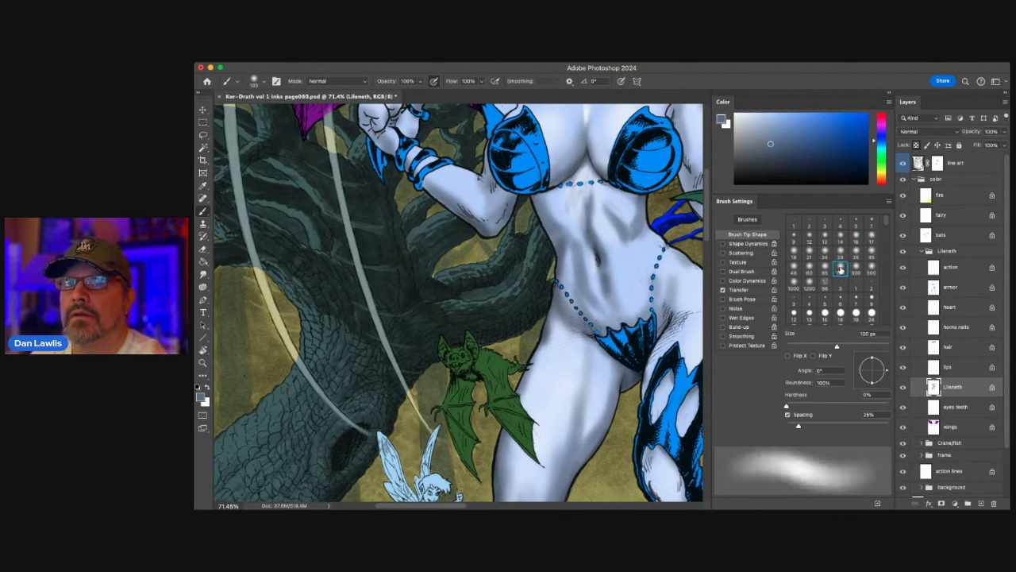
pyautogui.keyDown('alt'); pyautogui.click(593, 203); pyautogui.keyUp('alt')
pyautogui.moveTo(594, 200)
pyautogui.mouseDown()
pyautogui.moveTo(588, 217)
pyautogui.moveTo(629, 210)
pyautogui.mouseUp()
pyautogui.click(871, 222)
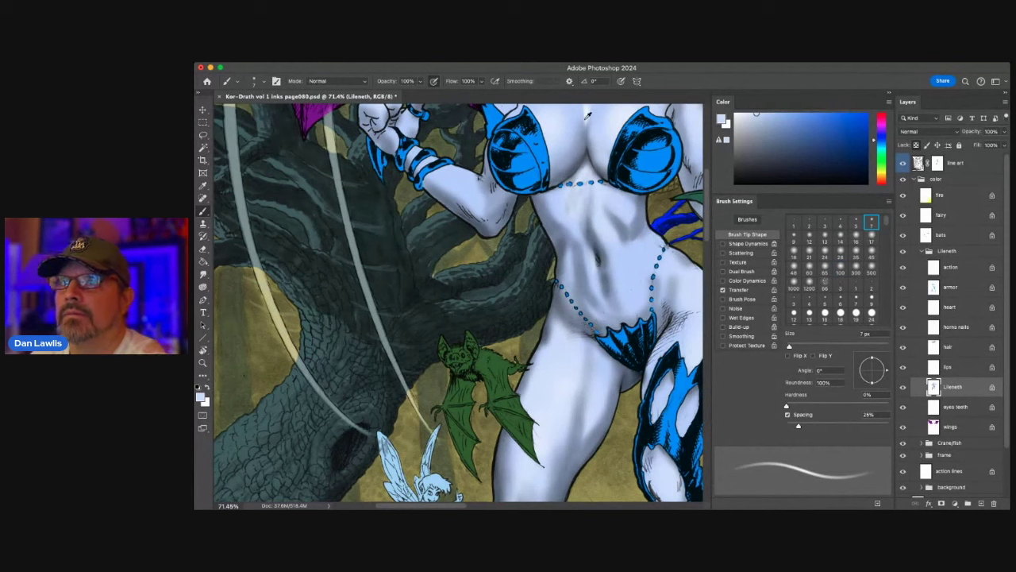
pyautogui.keyDown('alt'); pyautogui.click(616, 116); pyautogui.keyUp('alt')
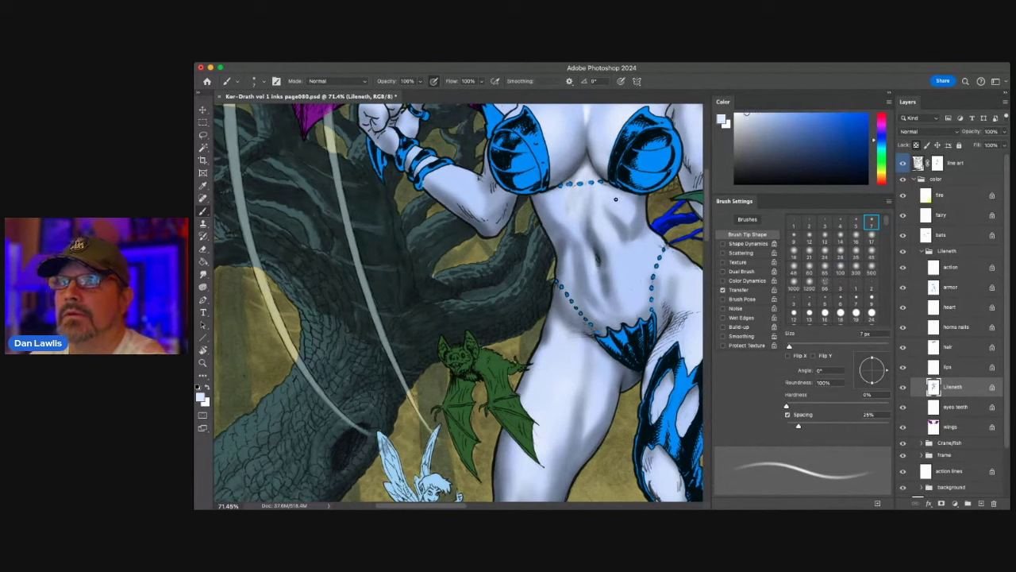
# - Blend light and midtone skin across the ribs and waist beneath the right-hand bikini cup with a 28 px soft brush
pyautogui.click(841, 249)
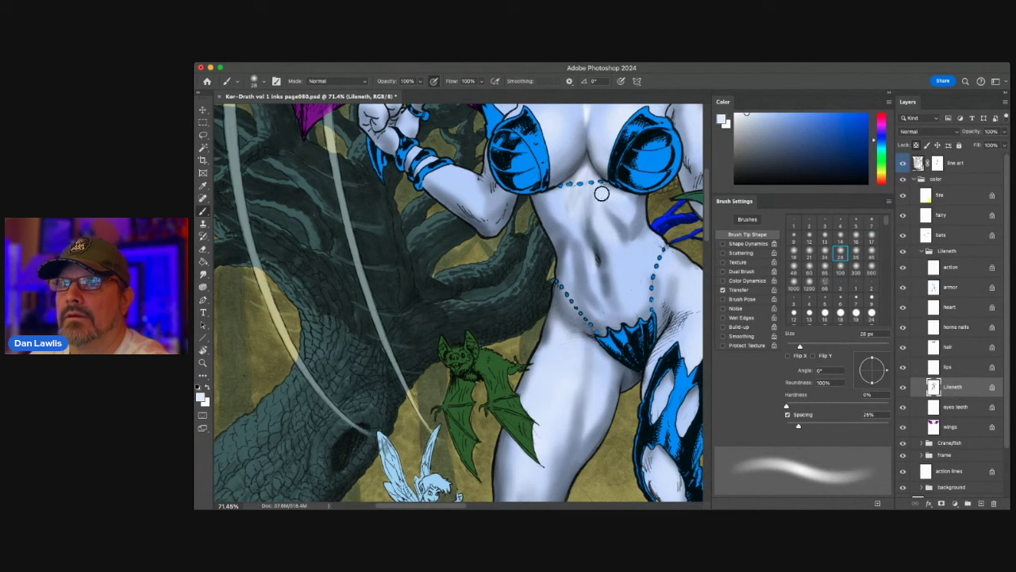
pyautogui.keyDown('alt'); pyautogui.click(638, 211); pyautogui.keyUp('alt')
pyautogui.keyDown('alt'); pyautogui.click(632, 219); pyautogui.keyUp('alt')
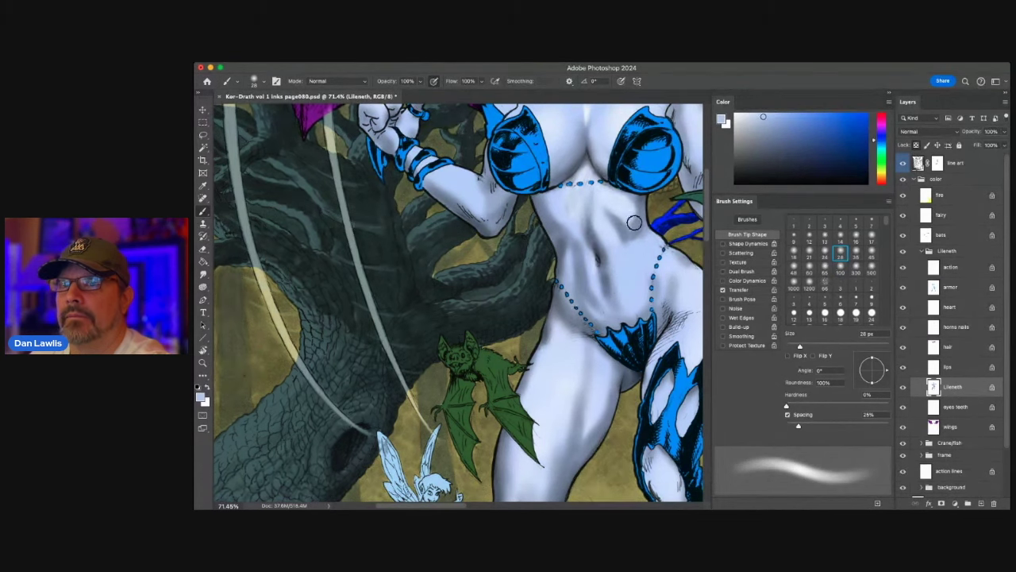
pyautogui.keyDown('alt'); pyautogui.click(618, 207); pyautogui.keyUp('alt')
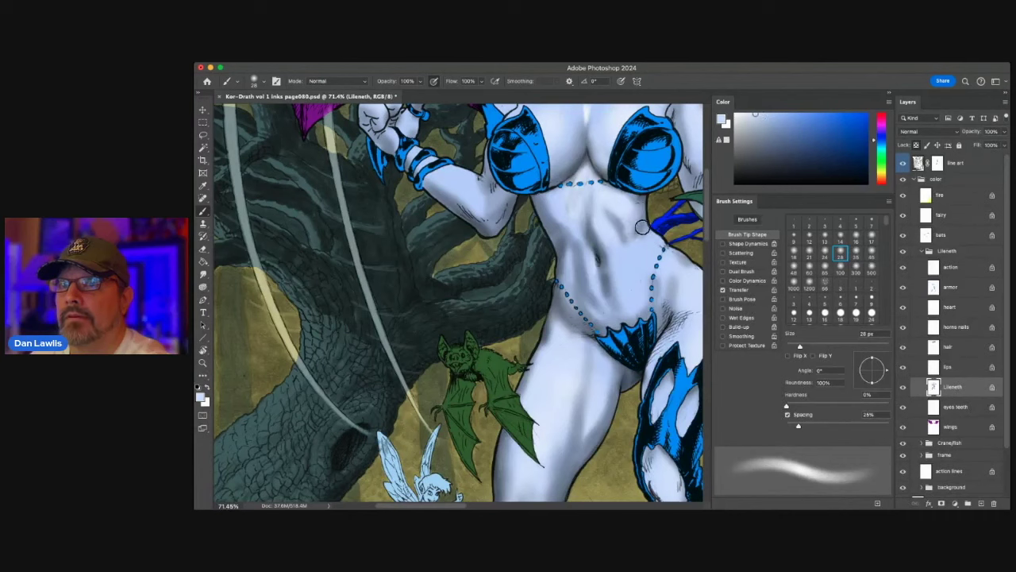
pyautogui.keyDown('alt'); pyautogui.click(639, 218); pyautogui.keyUp('alt')
pyautogui.keyDown('alt'); pyautogui.click(624, 204); pyautogui.keyUp('alt')
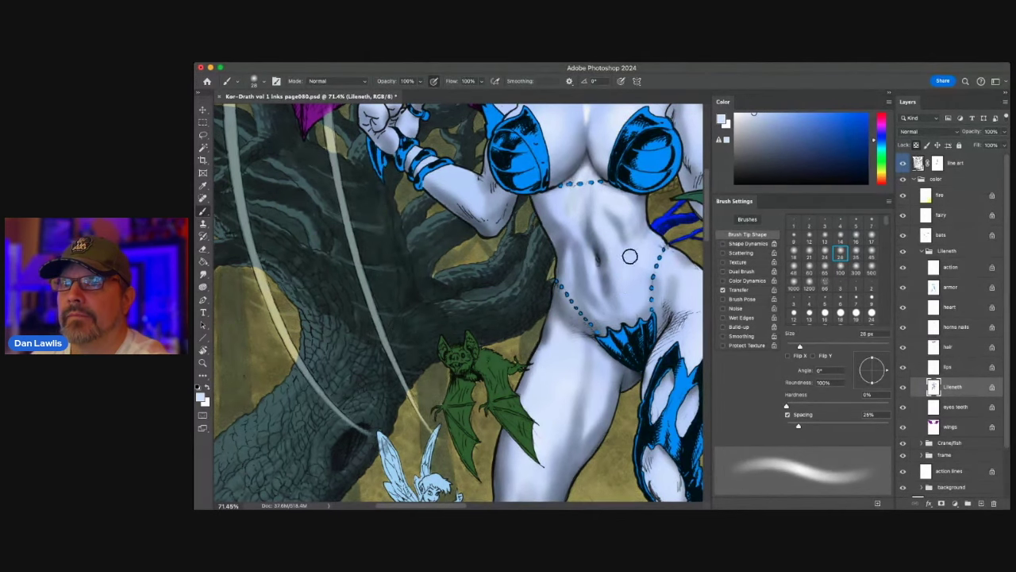
# - Shade the lower belly along the beaded chain and above the bikini bottom with the 28 px brush in sampled gray-blue tones
pyautogui.keyDown('alt'); pyautogui.click(607, 248); pyautogui.keyUp('alt')
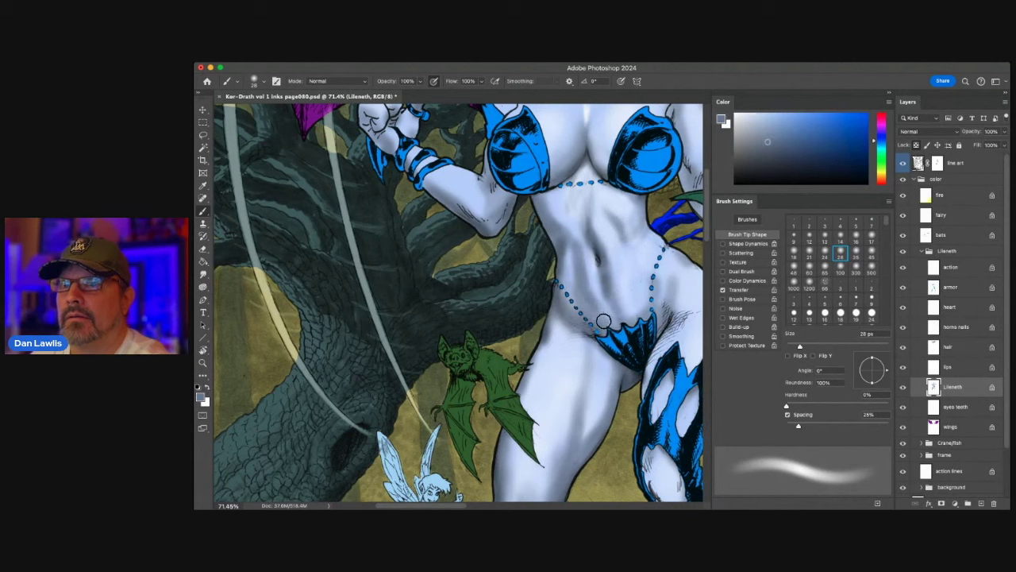
pyautogui.moveTo(612, 329); pyautogui.dragTo(603, 323)
pyautogui.keyDown('alt'); pyautogui.click(582, 322); pyautogui.keyUp('alt')
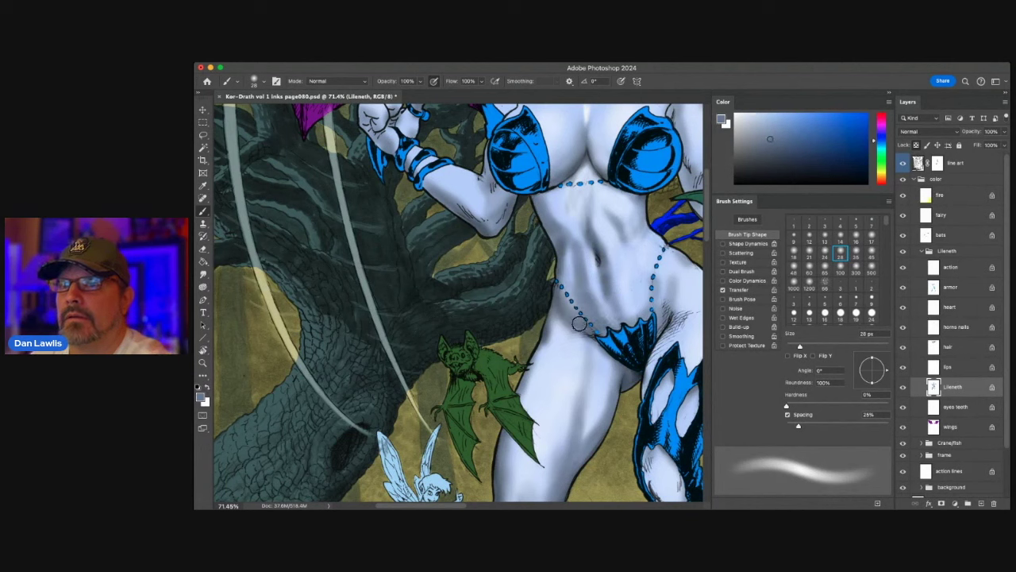
# - Shade the skin under the breasts along the bikini top and upper chain with the 28 px brush in sampled dark and light tones
pyautogui.keyDown('alt'); pyautogui.click(632, 340); pyautogui.keyUp('alt')
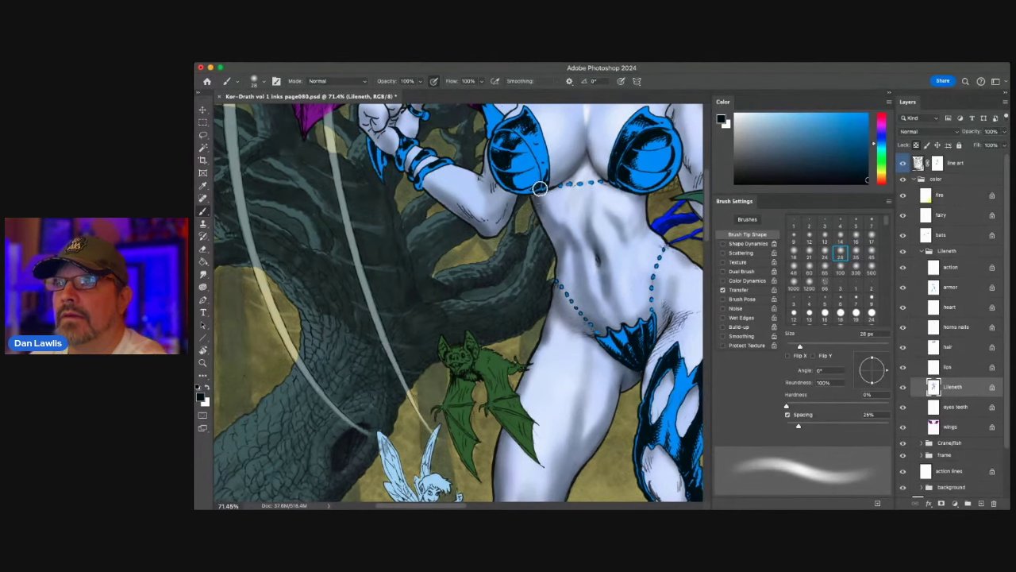
pyautogui.keyDown('alt'); pyautogui.click(569, 173); pyautogui.keyUp('alt')
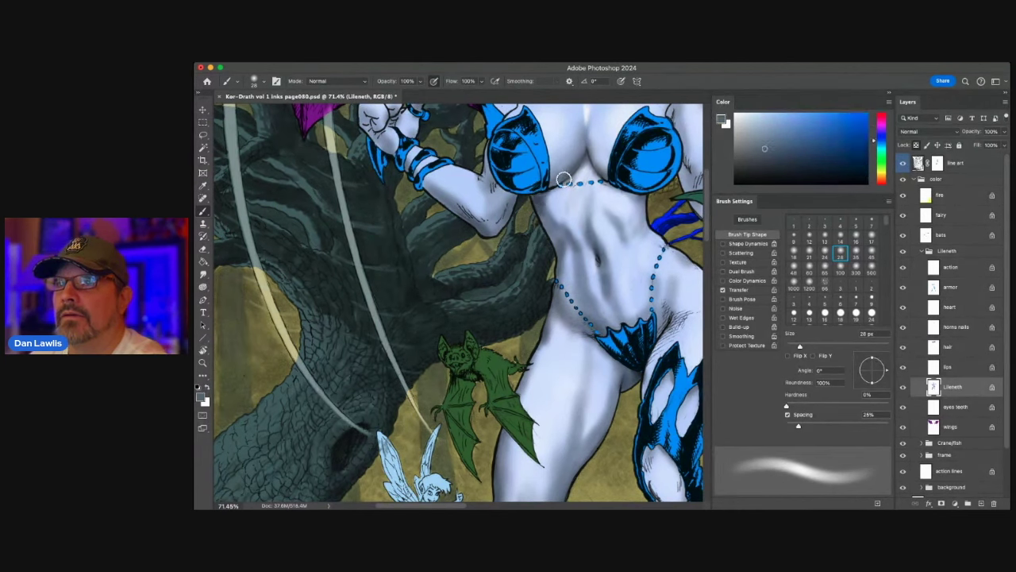
pyautogui.keyDown('alt'); pyautogui.click(563, 178); pyautogui.keyUp('alt')
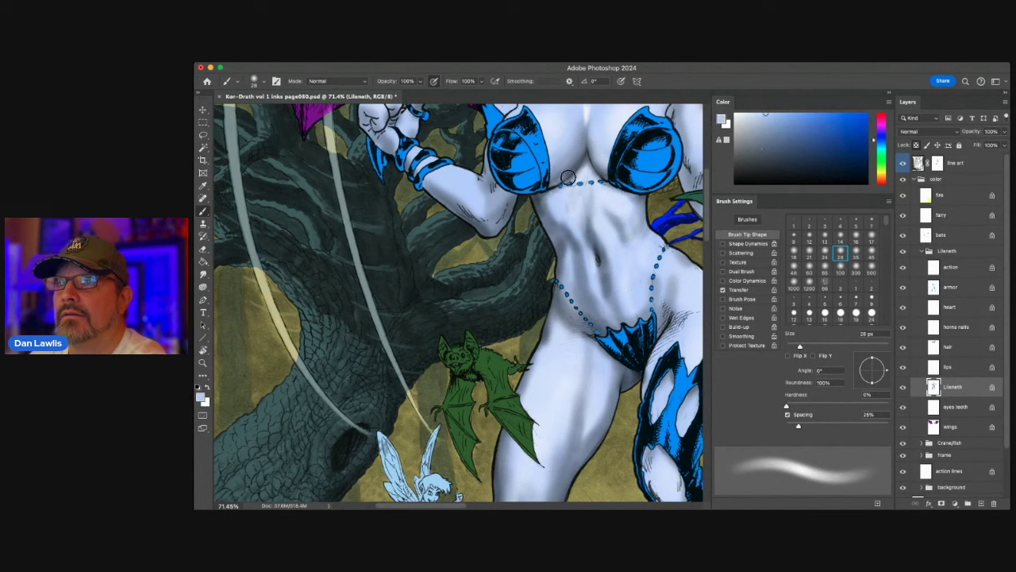
pyautogui.keyDown('alt'); pyautogui.click(556, 180); pyautogui.keyUp('alt')
pyautogui.keyDown('alt'); pyautogui.click(557, 174); pyautogui.keyUp('alt')
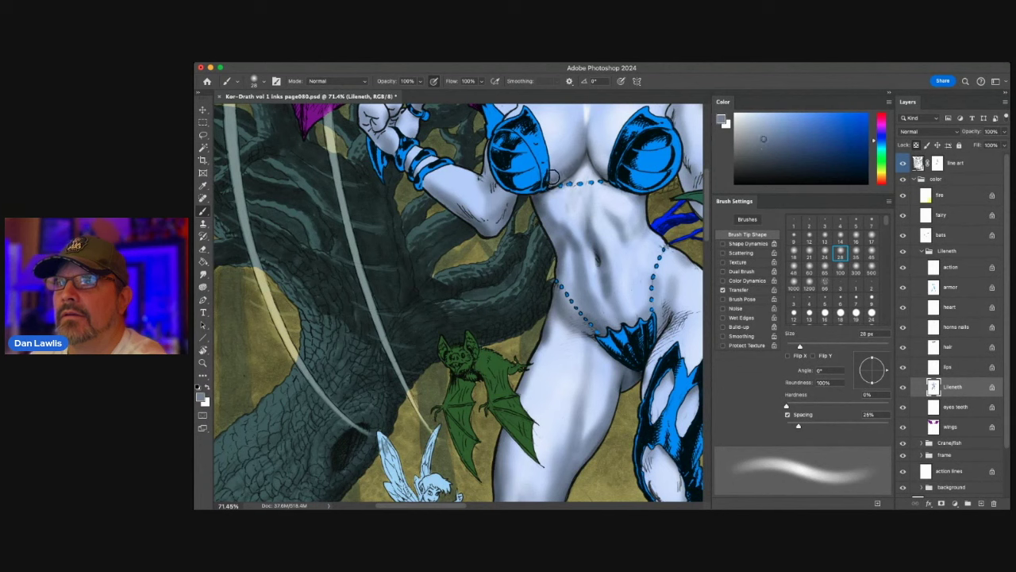
pyautogui.keyDown('alt'); pyautogui.click(601, 156); pyautogui.keyUp('alt')
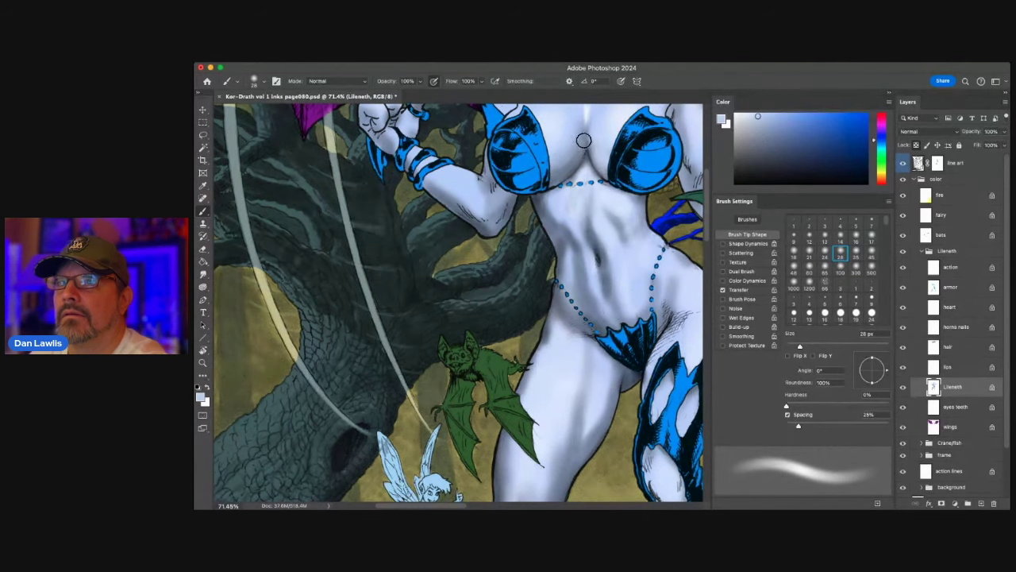
# - Smooth the abdomen from the ribs down to the lower belly with a 100 px soft brush in sampled light skin tones
pyautogui.keyDown('alt'); pyautogui.click(556, 218); pyautogui.keyUp('alt')
pyautogui.keyDown('alt'); pyautogui.click(569, 259); pyautogui.keyUp('alt')
pyautogui.click(841, 270)
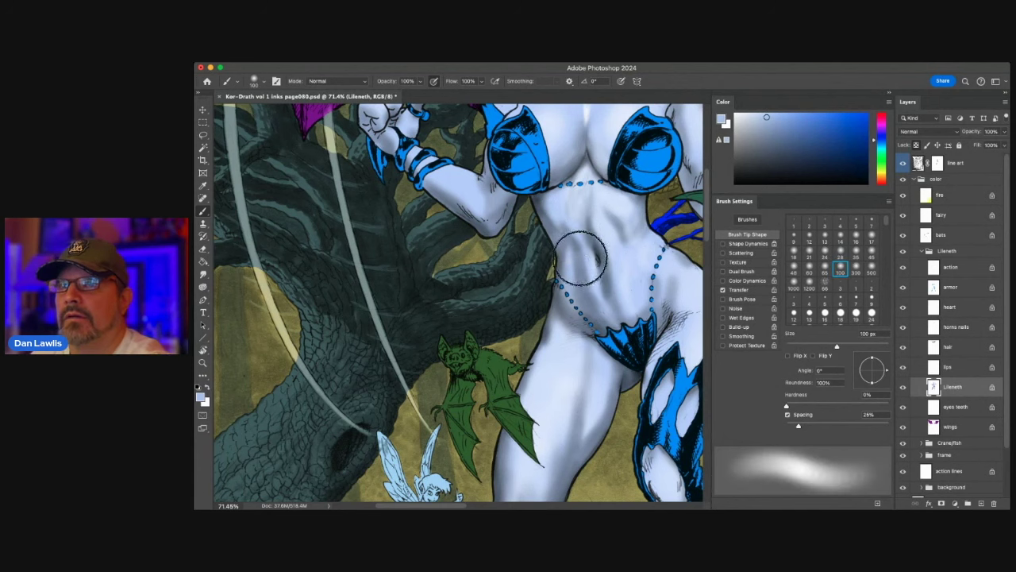
pyautogui.keyDown('alt'); pyautogui.click(582, 200); pyautogui.keyUp('alt')
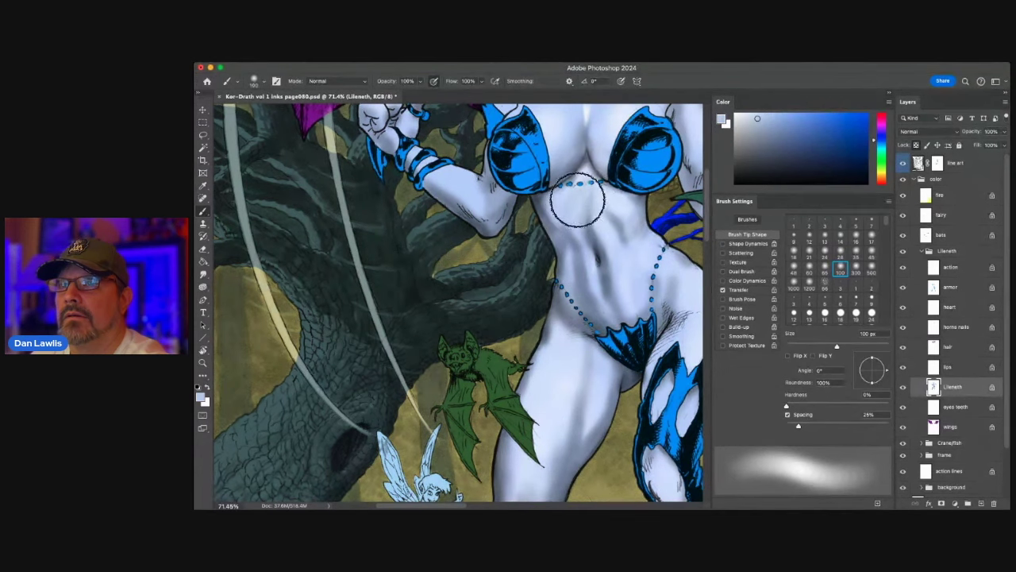
pyautogui.keyDown('alt'); pyautogui.click(580, 203); pyautogui.keyUp('alt')
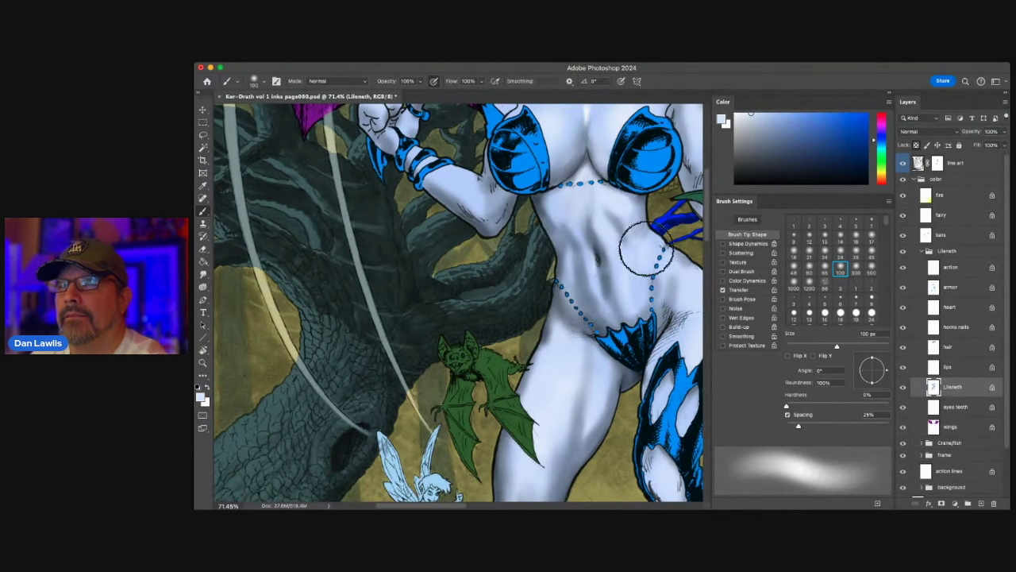
pyautogui.moveTo(578, 220); pyautogui.dragTo(564, 220)
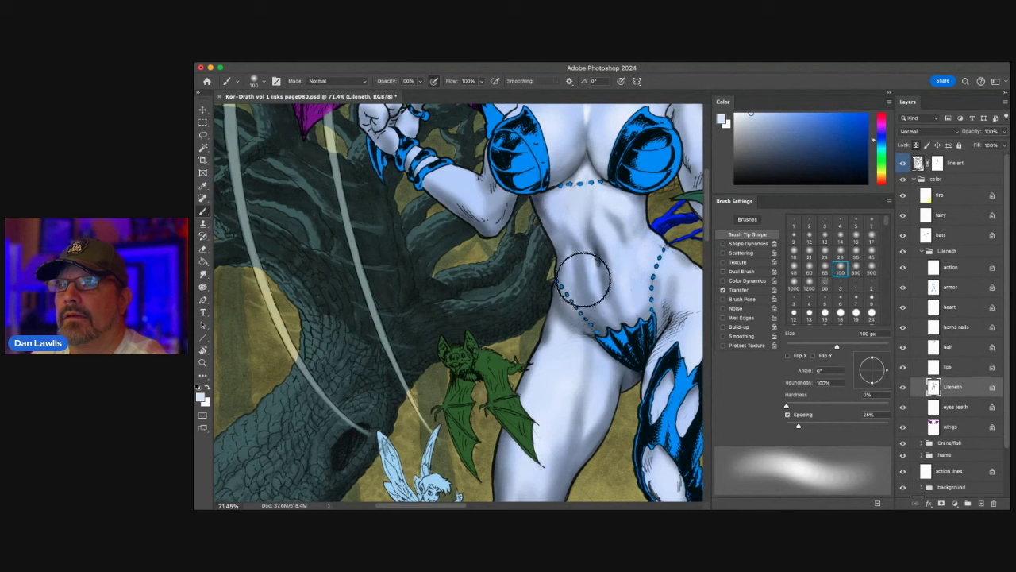
pyautogui.moveTo(592, 288); pyautogui.dragTo(617, 285)
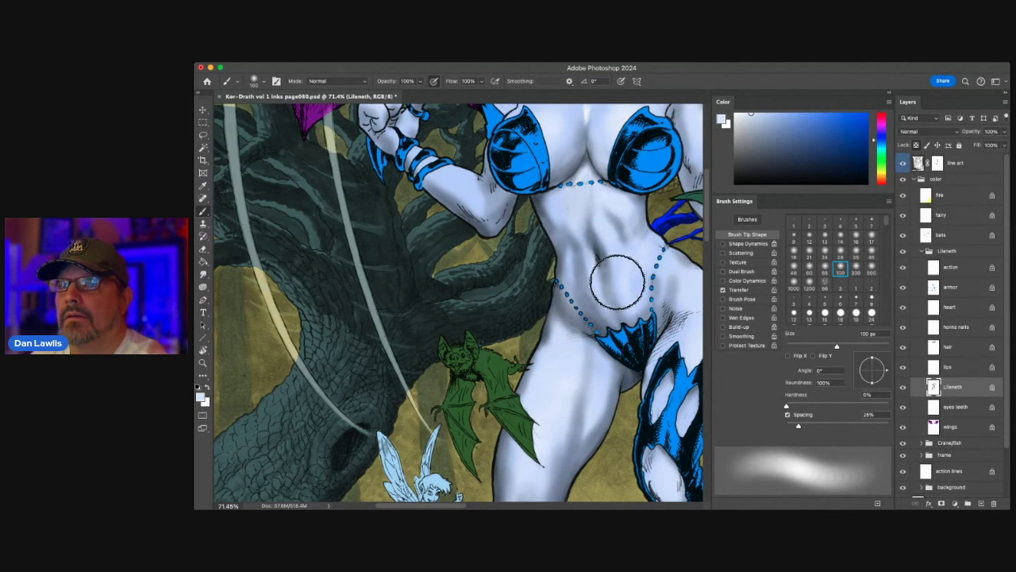
pyautogui.moveTo(591, 288)
pyautogui.mouseDown()
pyautogui.moveTo(627, 295)
pyautogui.moveTo(669, 271)
pyautogui.moveTo(641, 284)
pyautogui.mouseUp()
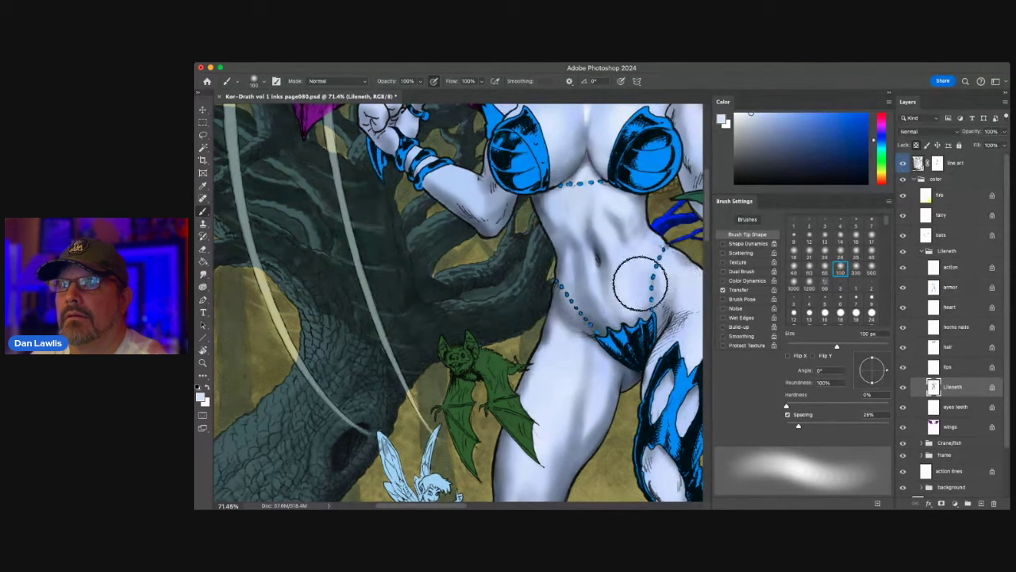
# - Shade the midriff around and above the navel in sampled gray-blue, using 100 px and 45 px soft brushes
pyautogui.keyDown('alt'); pyautogui.click(603, 241); pyautogui.keyUp('alt')
pyautogui.moveTo(587, 234)
pyautogui.mouseDown()
pyautogui.moveTo(620, 229)
pyautogui.moveTo(553, 228)
pyautogui.moveTo(566, 235)
pyautogui.moveTo(546, 213)
pyautogui.moveTo(578, 253)
pyautogui.moveTo(630, 245)
pyautogui.moveTo(646, 221)
pyautogui.moveTo(636, 245)
pyautogui.moveTo(645, 221)
pyautogui.moveTo(626, 255)
pyautogui.mouseUp()
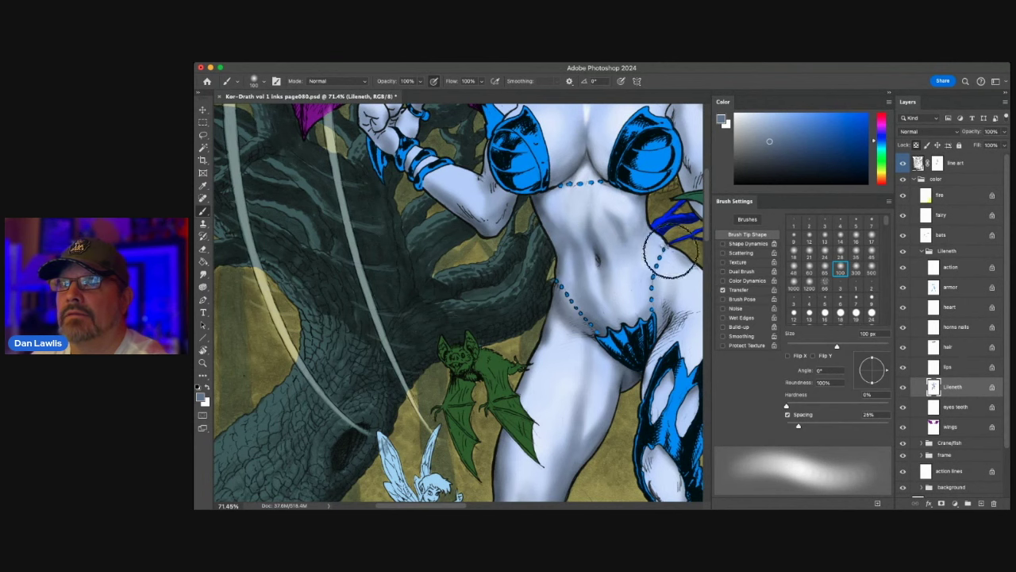
pyautogui.click(871, 252)
pyautogui.moveTo(645, 234)
pyautogui.mouseDown()
pyautogui.moveTo(640, 244)
pyautogui.moveTo(648, 219)
pyautogui.moveTo(636, 243)
pyautogui.moveTo(644, 231)
pyautogui.mouseUp()
pyautogui.moveTo(565, 248)
pyautogui.mouseDown()
pyautogui.moveTo(556, 245)
pyautogui.moveTo(585, 266)
pyautogui.moveTo(583, 253)
pyautogui.mouseUp()
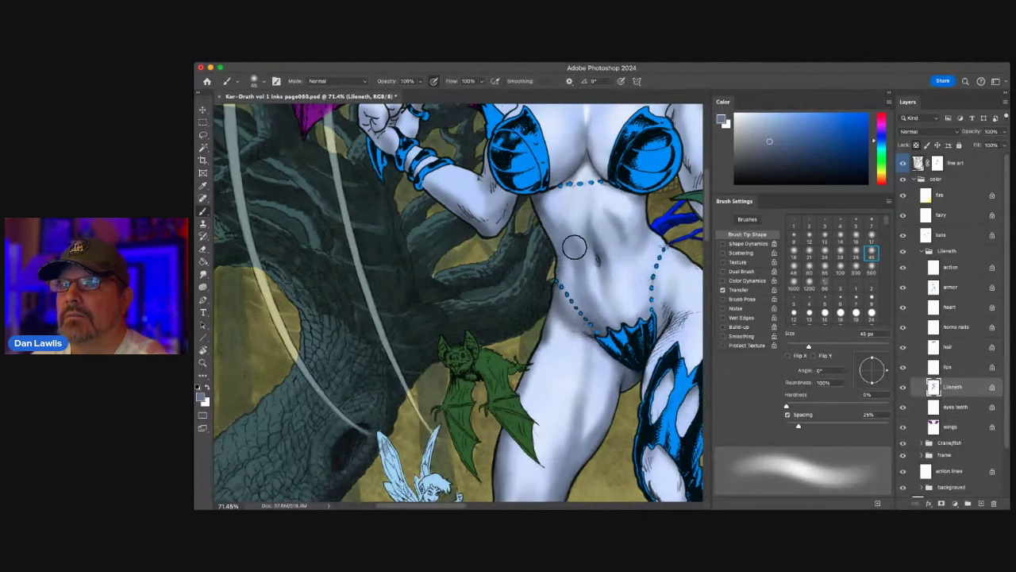
# - Blend sampled dark and light skin tones over the right-hand hip crease and the belly with the 45 px soft brush
pyautogui.keyDown('alt'); pyautogui.click(631, 340); pyautogui.keyUp('alt')
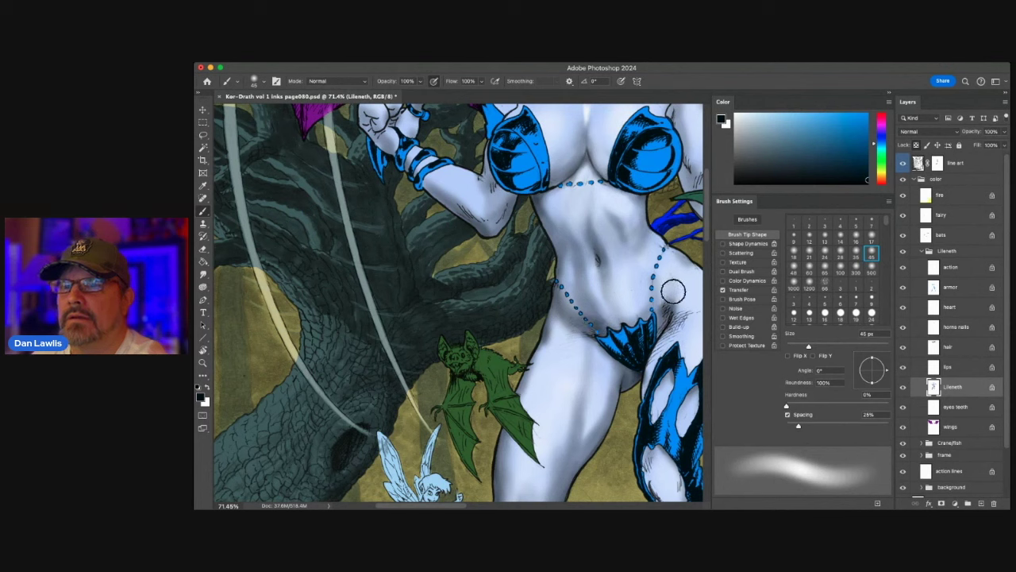
pyautogui.keyDown('alt'); pyautogui.click(668, 303); pyautogui.keyUp('alt')
pyautogui.keyDown('alt'); pyautogui.click(614, 325); pyautogui.keyUp('alt')
pyautogui.keyDown('alt'); pyautogui.click(619, 289); pyautogui.keyUp('alt')
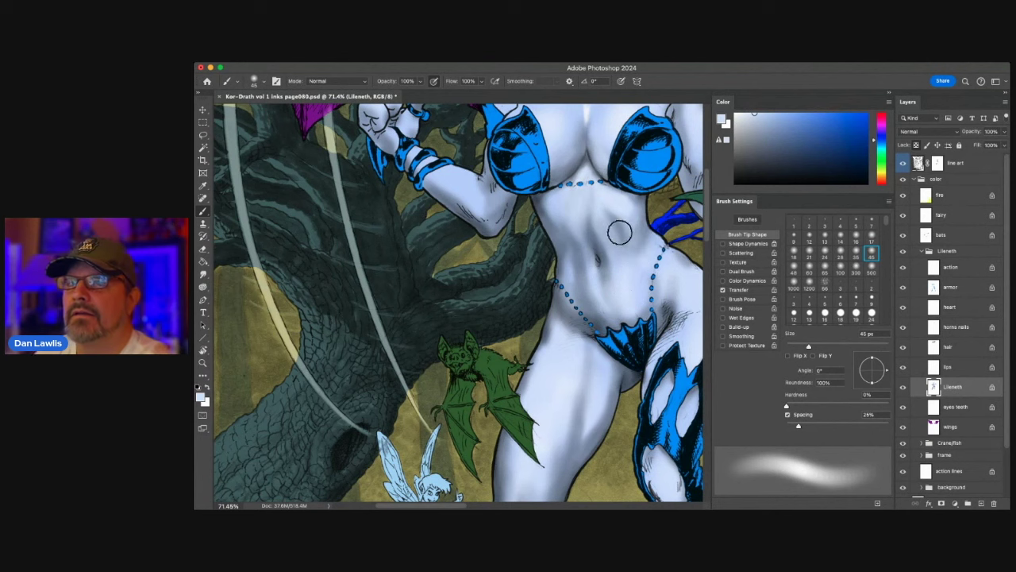
# - Shade the chest between the bikini cups with the 45 px soft brush in sampled light and gray-blue skin tones
pyautogui.scroll(3, 615, 245)
pyautogui.keyDown('alt'); pyautogui.click(569, 169); pyautogui.keyUp('alt')
pyautogui.moveTo(569, 173); pyautogui.dragTo(570, 170)
pyautogui.keyDown('alt'); pyautogui.click(555, 203); pyautogui.keyUp('alt')
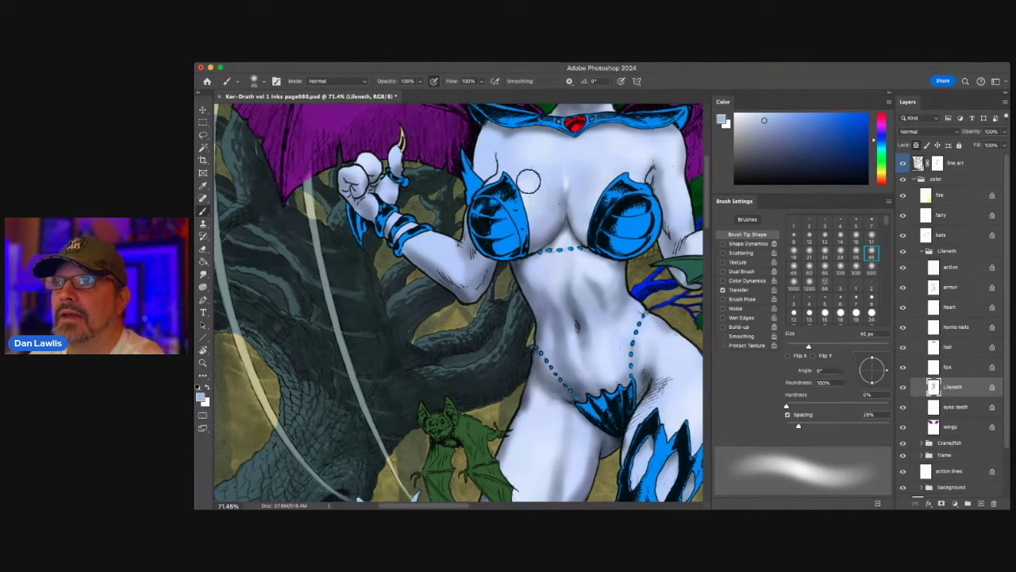
pyautogui.keyDown('alt'); pyautogui.click(578, 220); pyautogui.keyUp('alt')
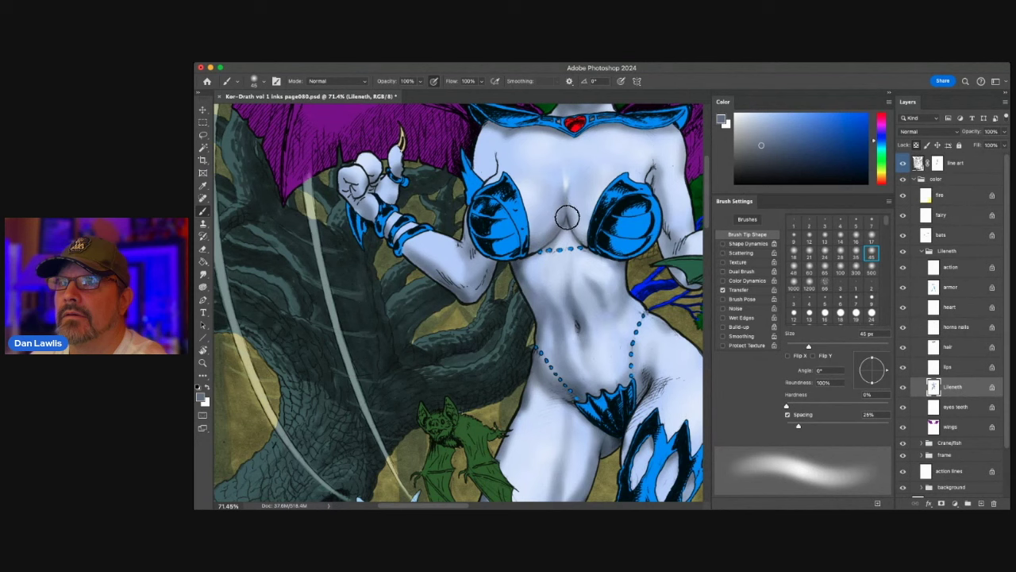
# - Deepen and soften the cleavage shadow with 7 px, 28 px and 100 px soft brushes in sampled dark and light tones
pyautogui.click(871, 224)
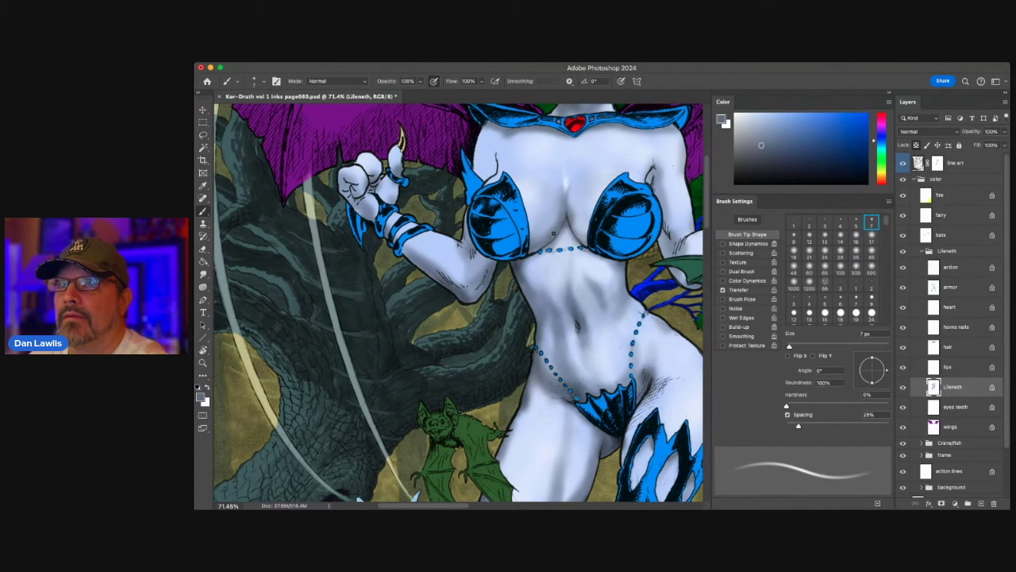
pyautogui.click(840, 253)
pyautogui.keyDown('alt'); pyautogui.click(574, 215); pyautogui.keyUp('alt')
pyautogui.keyDown('alt'); pyautogui.click(569, 215); pyautogui.keyUp('alt')
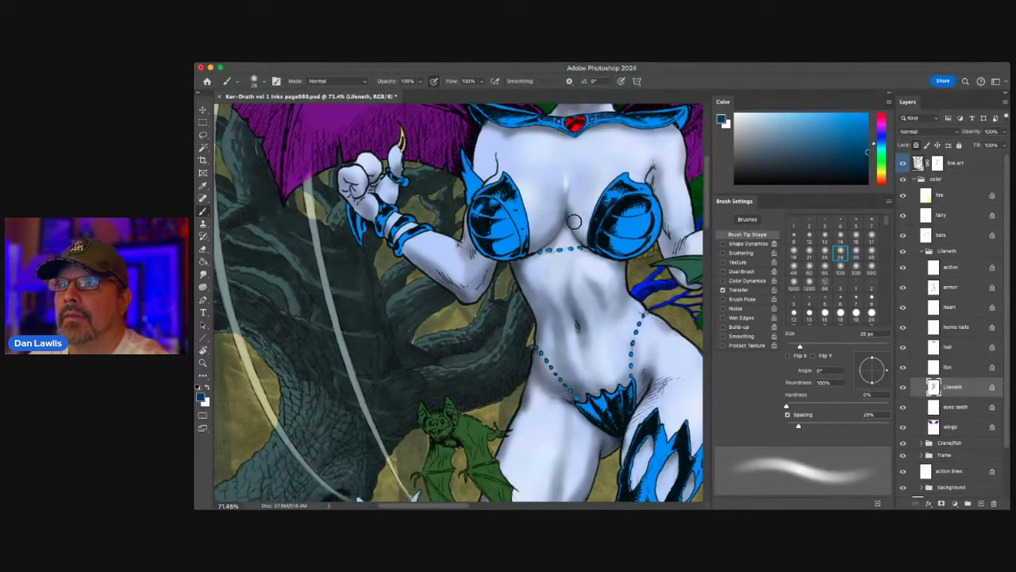
pyautogui.click(840, 271)
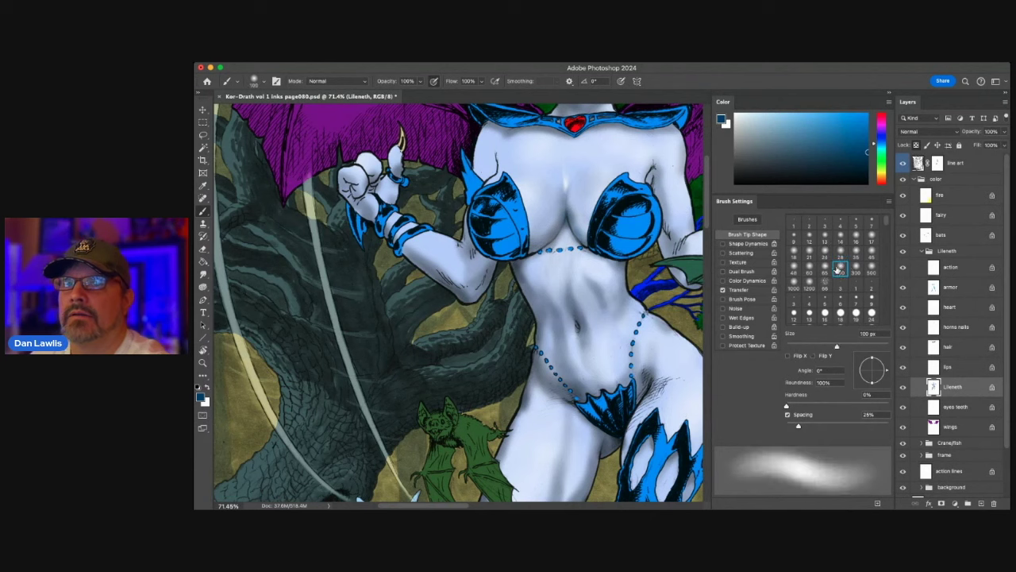
pyautogui.keyDown('alt'); pyautogui.click(557, 211); pyautogui.keyUp('alt')
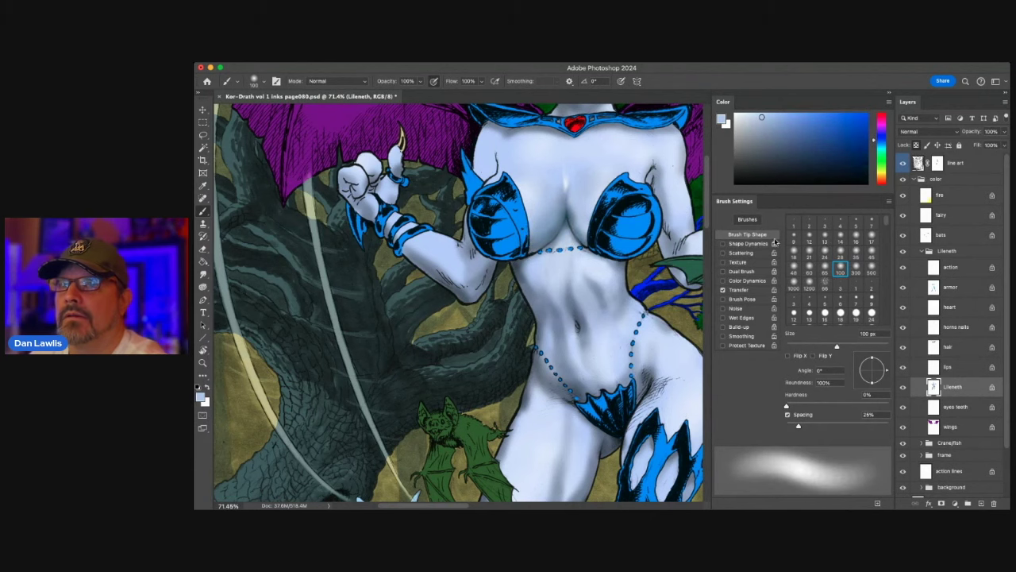
# - Model the underside of the left-hand breast beside the bikini cup with 17 px and 65 px soft brushes in sampled skin tones
pyautogui.click(871, 235)
pyautogui.keyDown('alt'); pyautogui.click(553, 217); pyautogui.keyUp('alt')
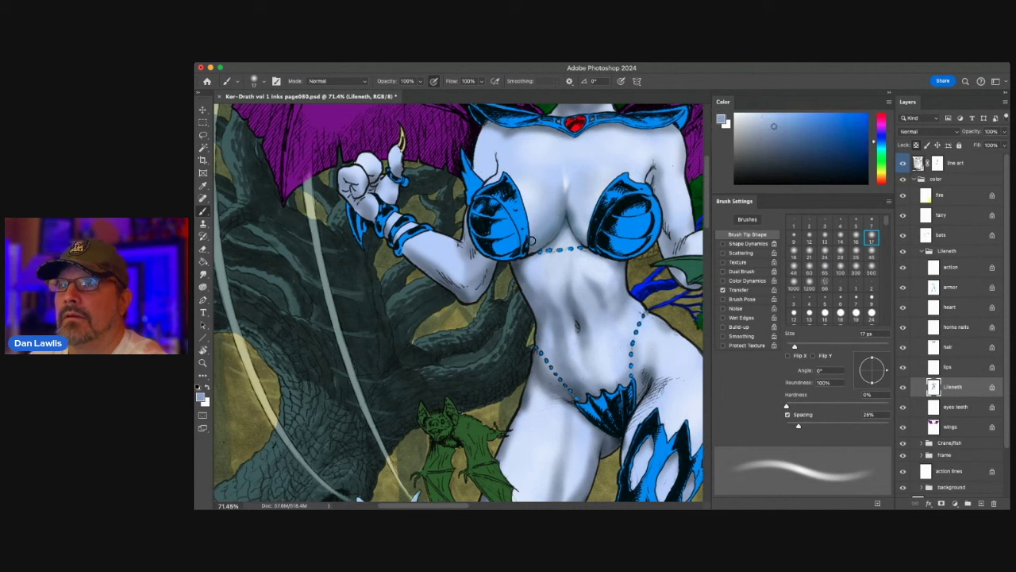
pyautogui.keyDown('alt'); pyautogui.click(560, 240); pyautogui.keyUp('alt')
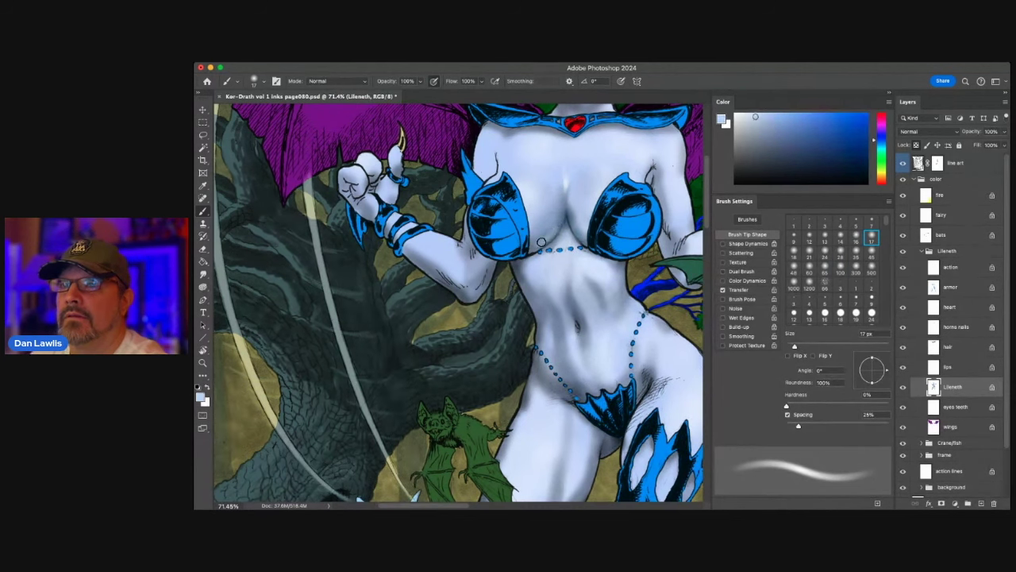
pyautogui.click(823, 269)
pyautogui.keyDown('alt'); pyautogui.click(549, 223); pyautogui.keyUp('alt')
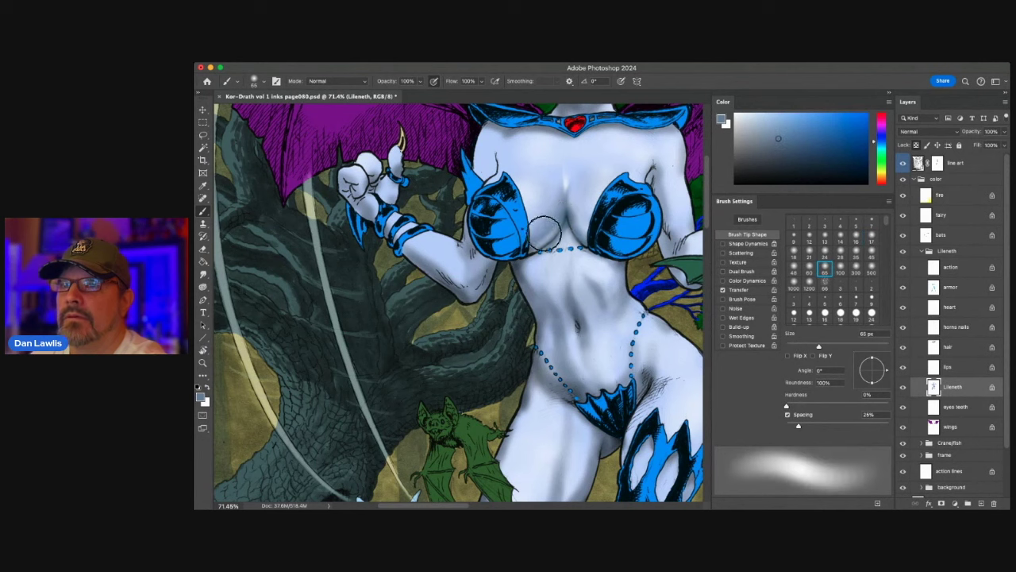
pyautogui.keyDown('alt'); pyautogui.click(581, 198); pyautogui.keyUp('alt')
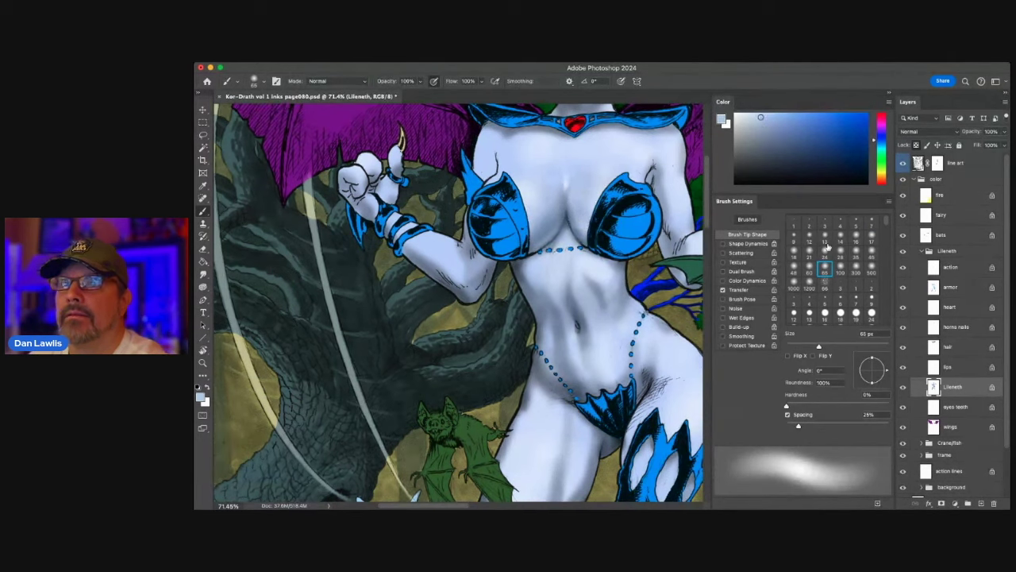
# - Refine the narrow cleavage line with 17 px and 7 px soft brushes in sampled gray-blue tones
pyautogui.click(869, 235)
pyautogui.keyDown('alt'); pyautogui.click(568, 202); pyautogui.keyUp('alt')
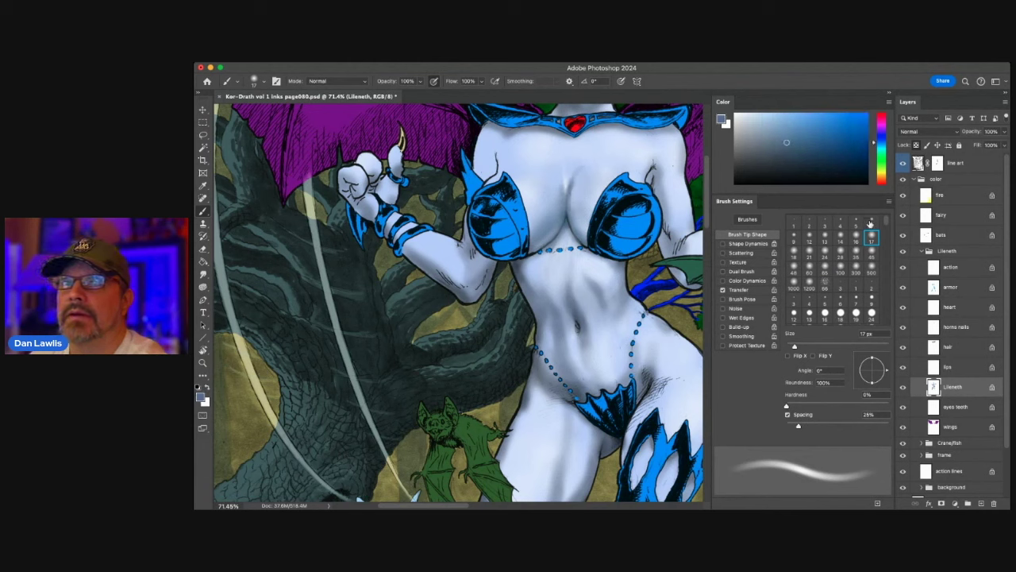
pyautogui.click(870, 219)
pyautogui.keyDown('alt'); pyautogui.click(567, 198); pyautogui.keyUp('alt')
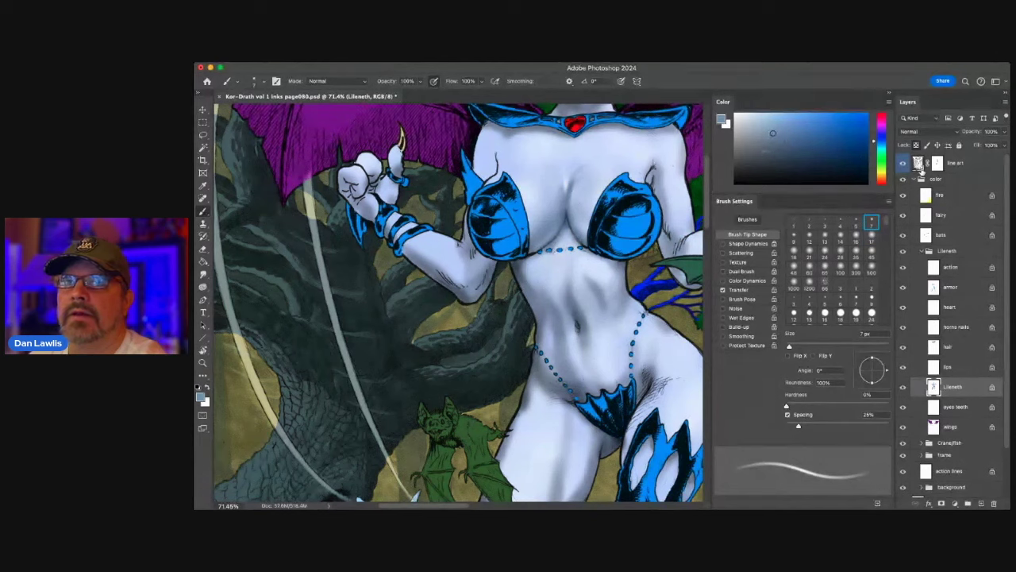
# - Compare the artwork with the line art layer's mask disabled and enabled, and return to the Lileneth color layer
pyautogui.click(937, 164)
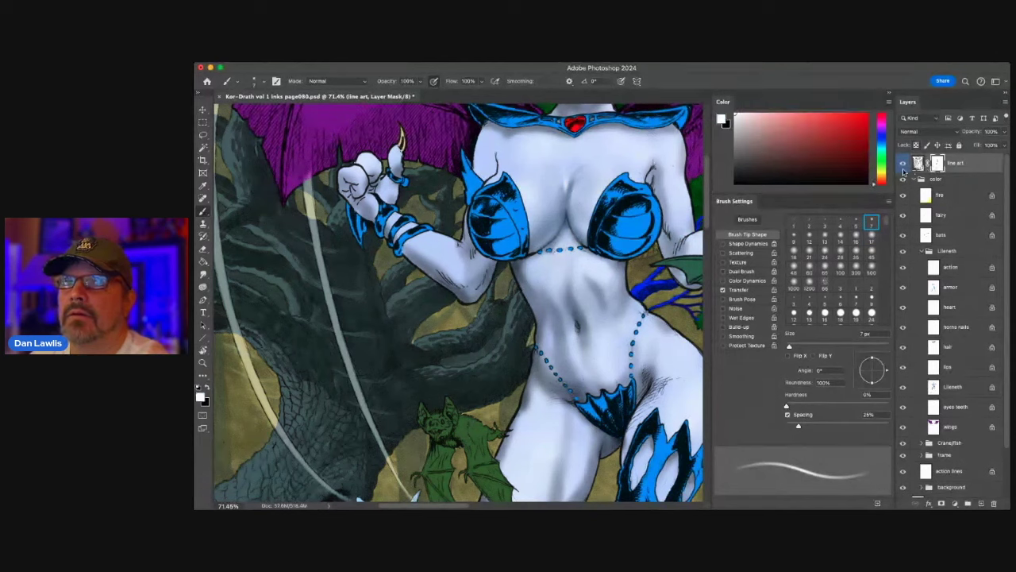
pyautogui.keyDown('shift'); pyautogui.click(937, 164); pyautogui.keyUp('shift')
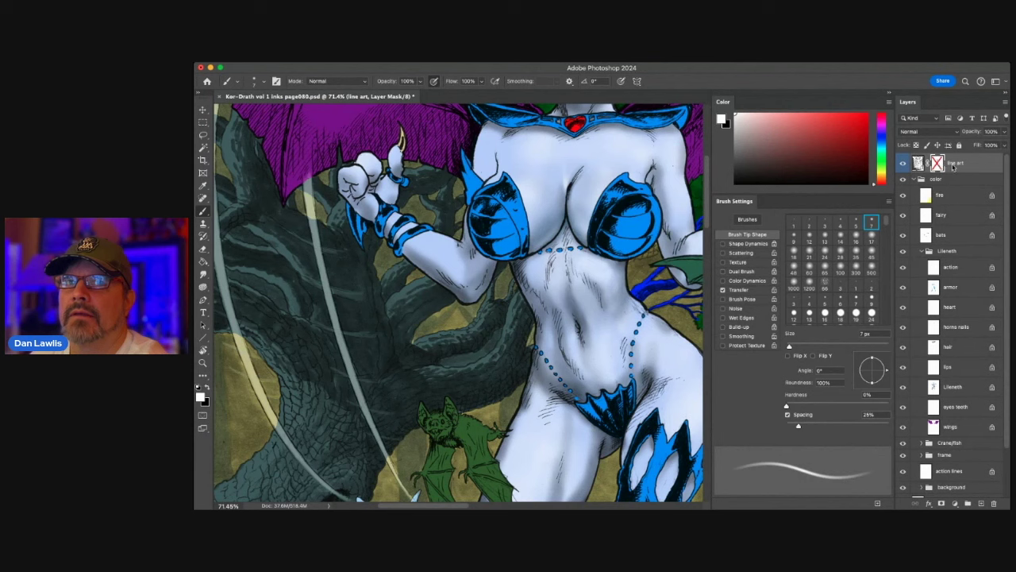
pyautogui.keyDown('shift'); pyautogui.click(937, 163); pyautogui.keyUp('shift')
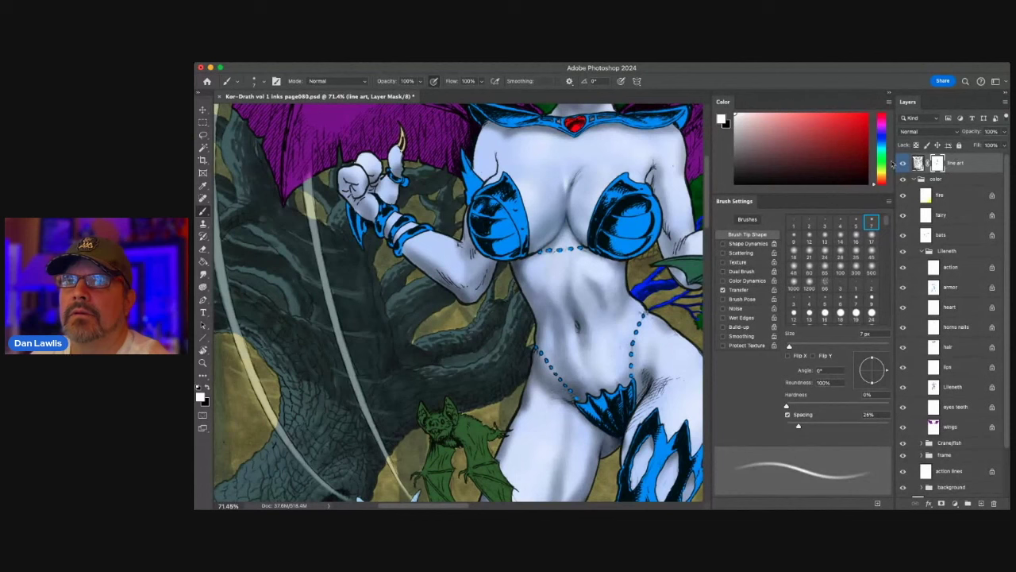
pyautogui.press('x')
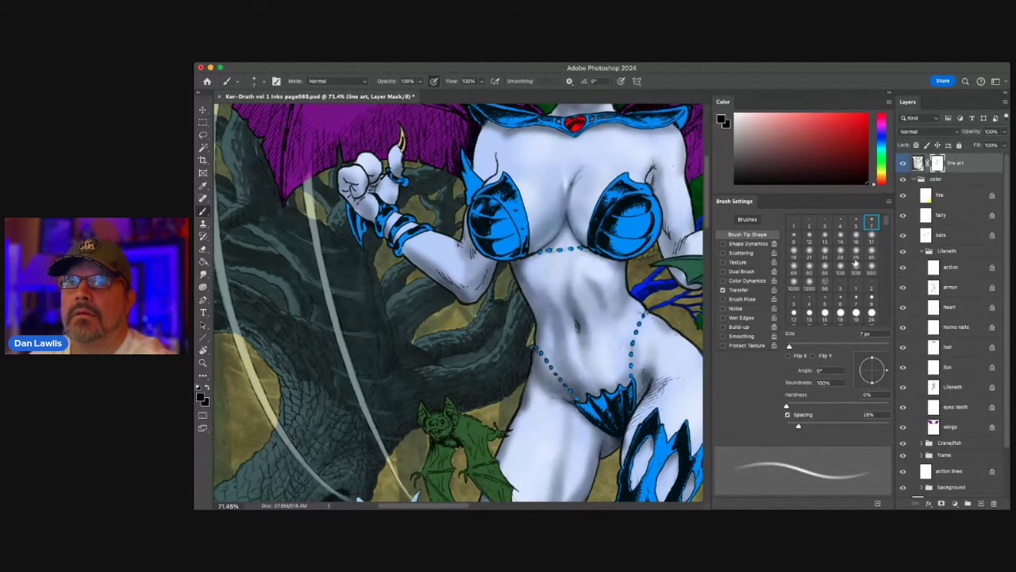
pyautogui.click(856, 254)
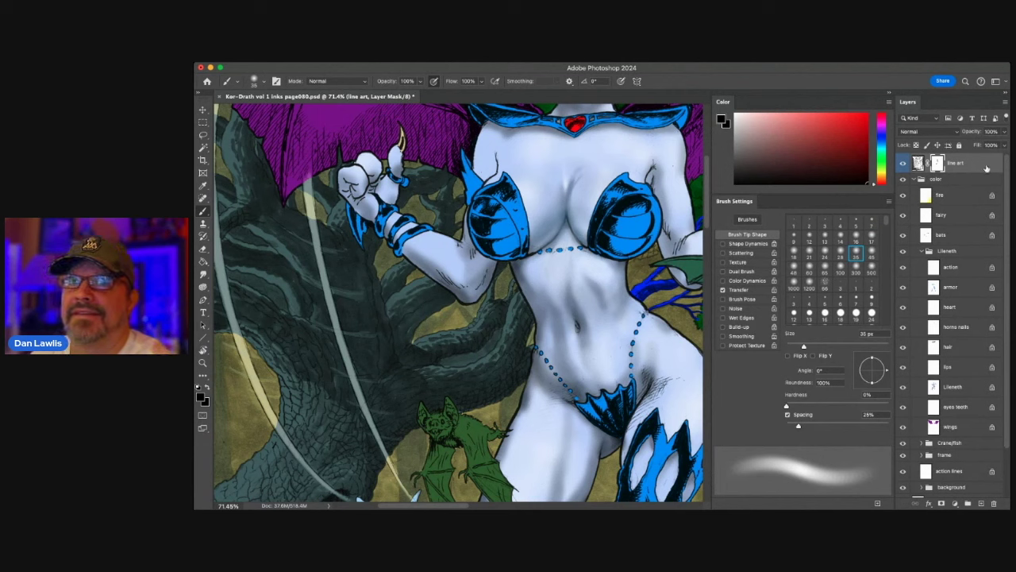
pyautogui.click(973, 389)
pyautogui.click(918, 163)
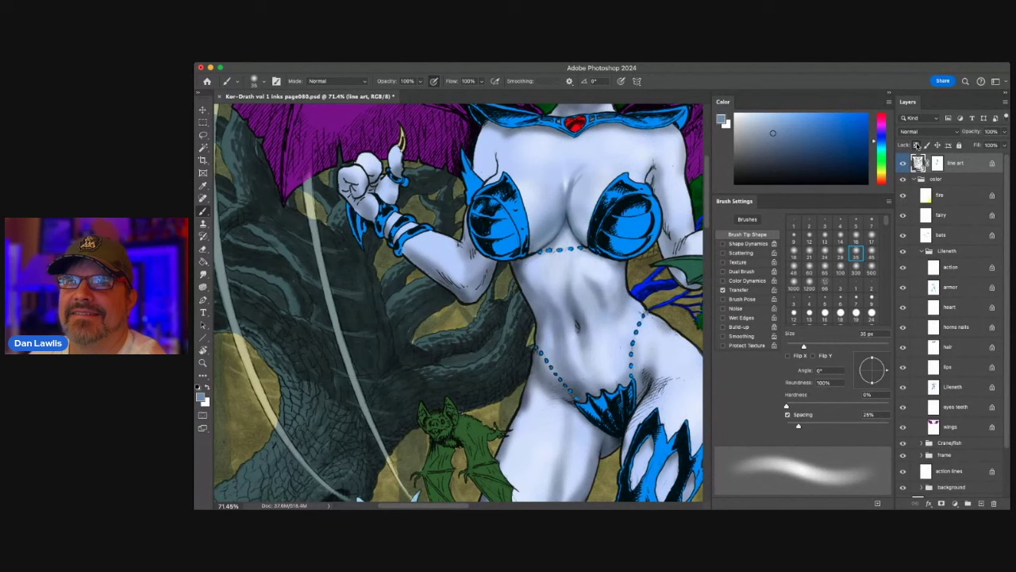
pyautogui.click(969, 389)
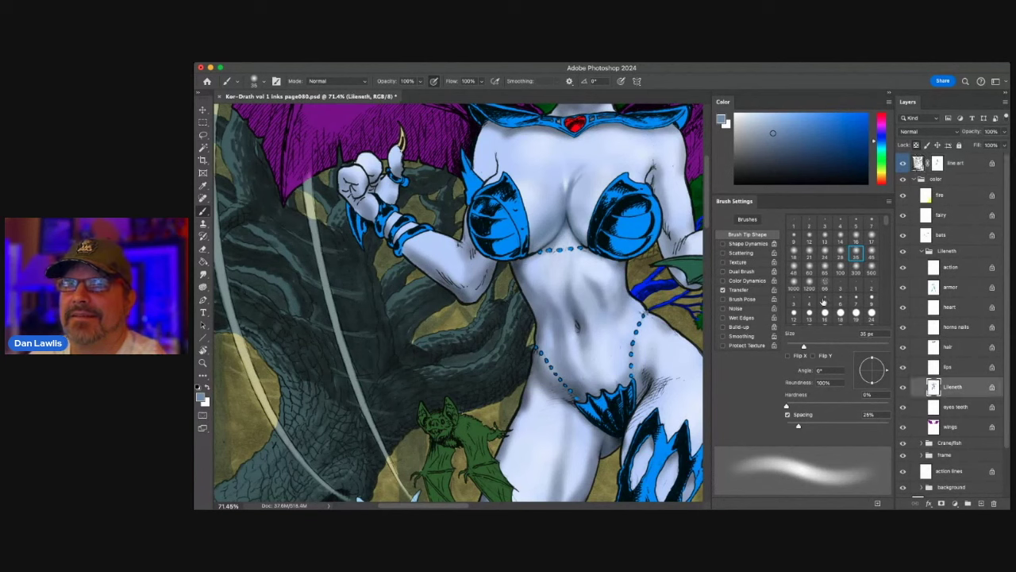
# - Shade the right-hand breast's upper contour with a 24 px soft brush and sharpen the cleavage line with a 7 px brush
pyautogui.click(825, 252)
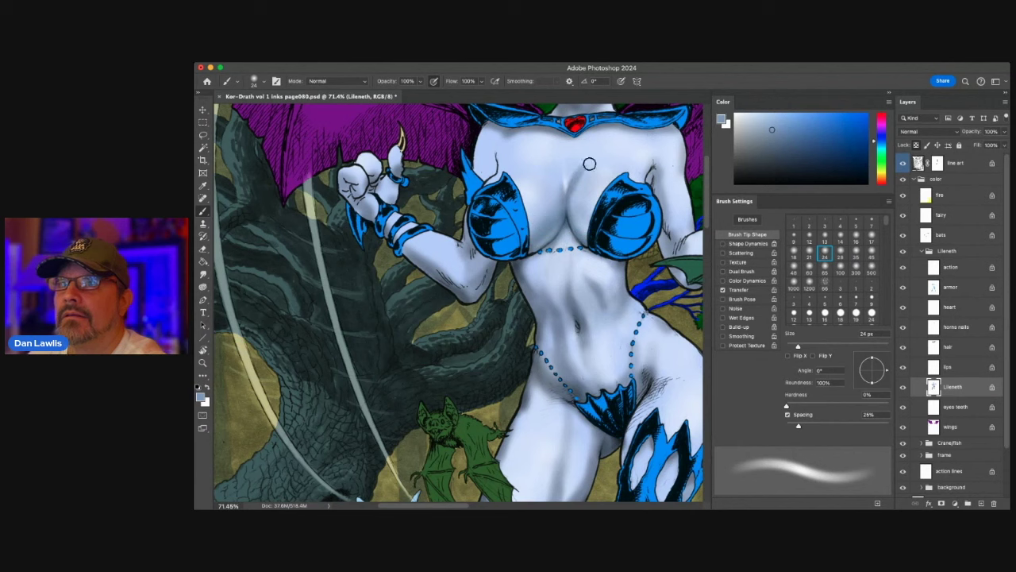
pyautogui.keyDown('alt'); pyautogui.click(592, 166); pyautogui.keyUp('alt')
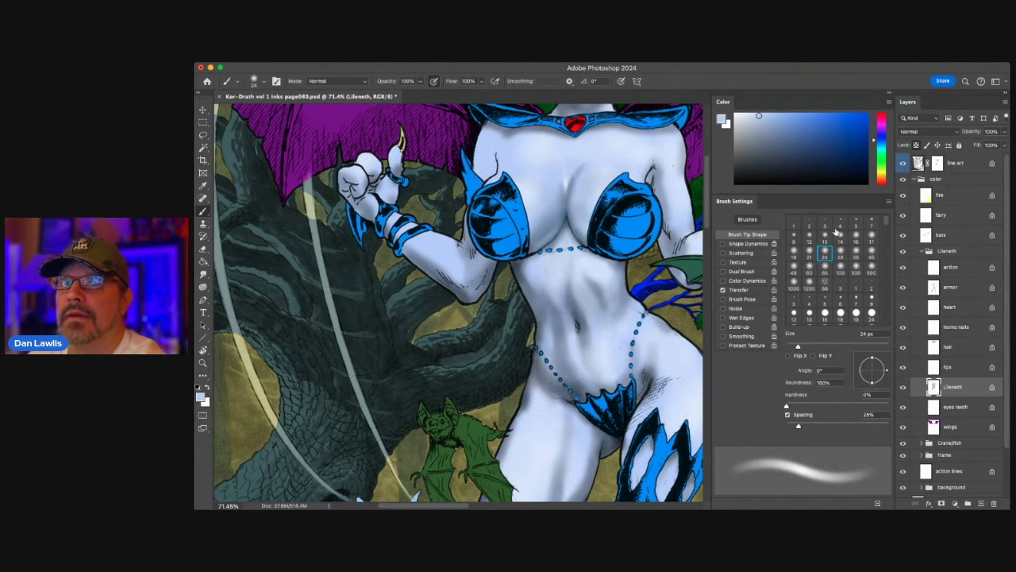
pyautogui.click(871, 220)
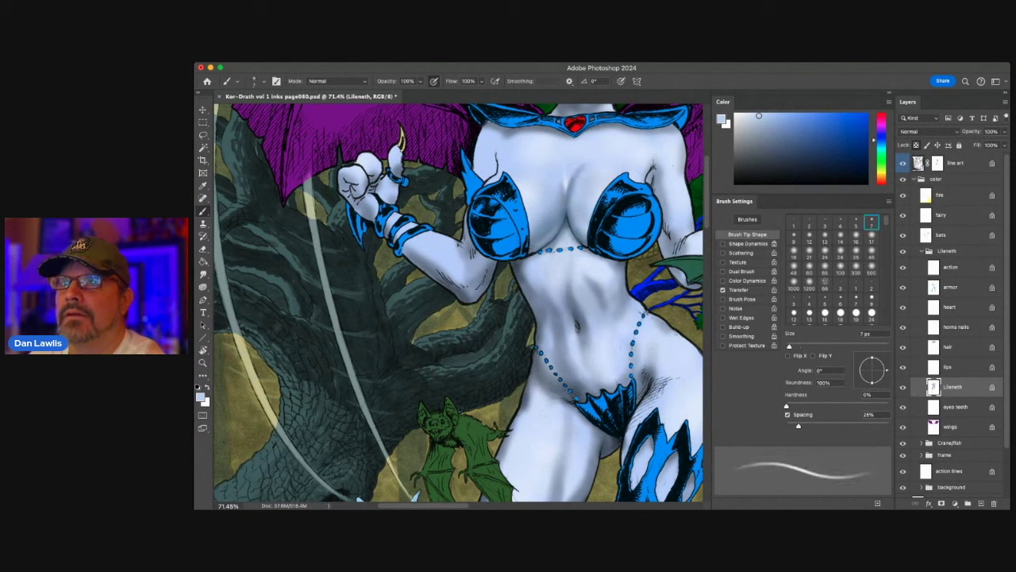
pyautogui.keyDown('alt'); pyautogui.click(628, 203); pyautogui.keyUp('alt')
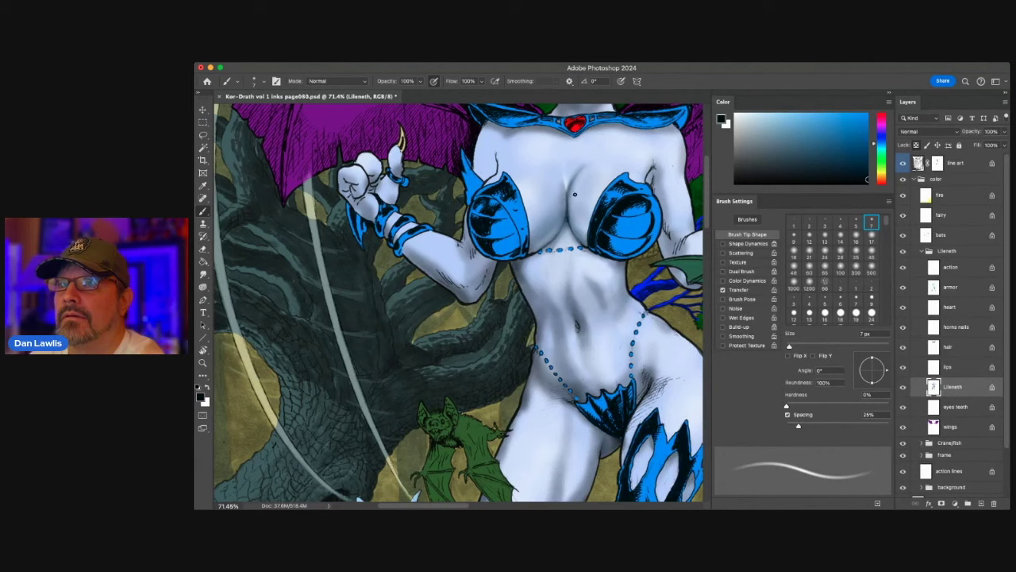
pyautogui.keyDown('alt'); pyautogui.click(569, 190); pyautogui.keyUp('alt')
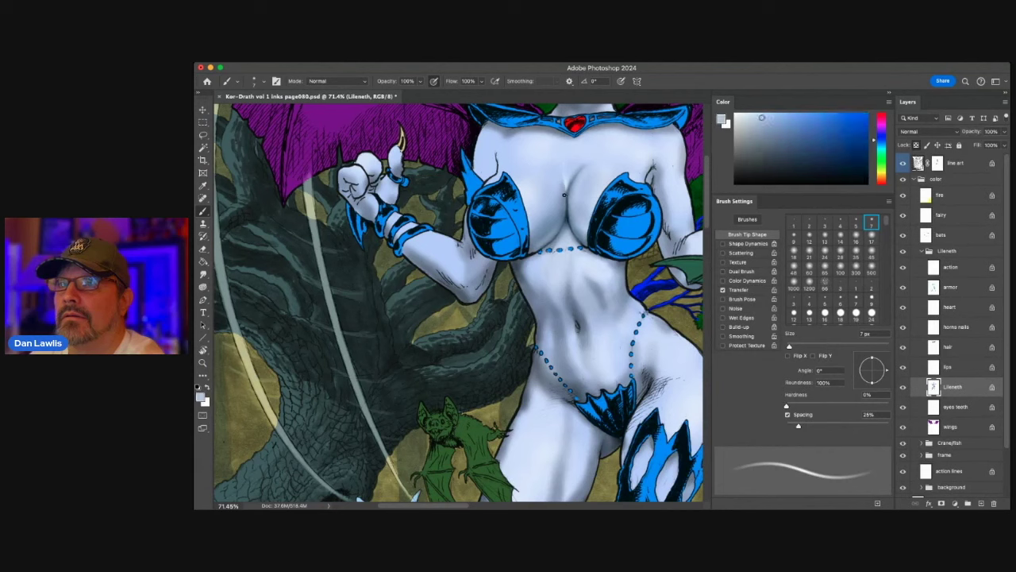
# - Blend sampled skin tones above the right-hand breast and shade the adjacent armpit crease with a 35 px soft brush
pyautogui.click(856, 252)
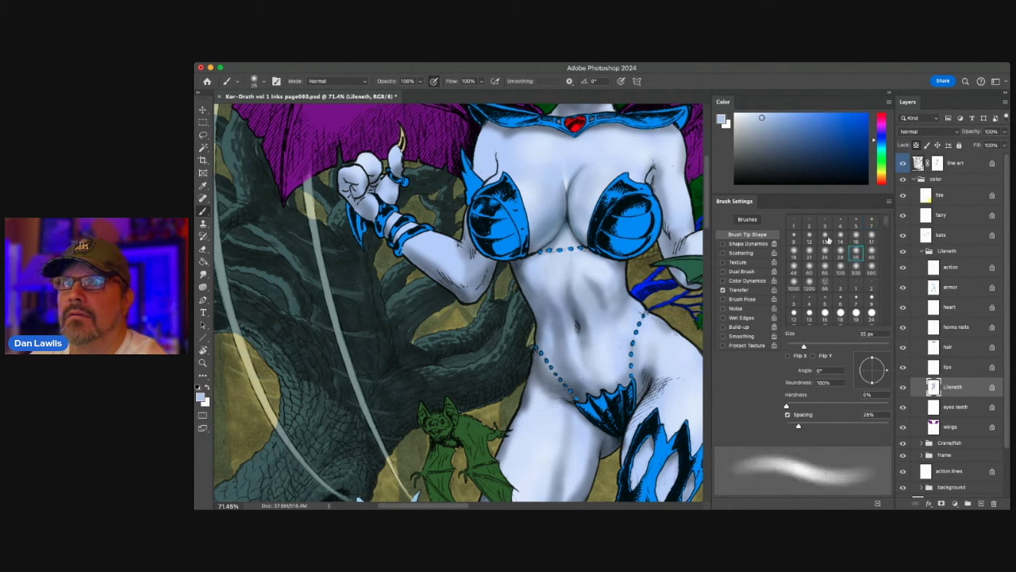
pyautogui.keyDown('alt'); pyautogui.click(578, 166); pyautogui.keyUp('alt')
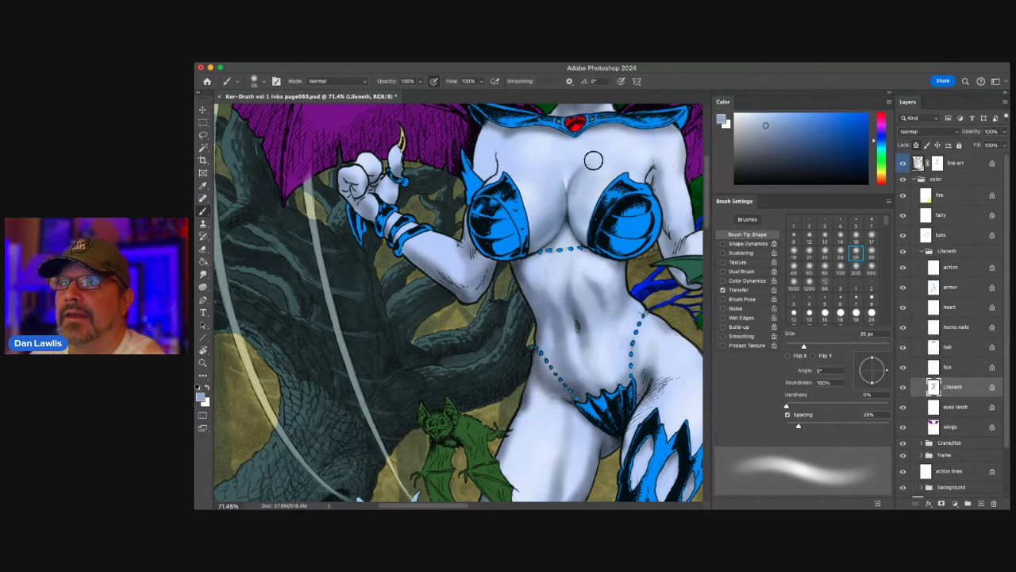
pyautogui.keyDown('alt'); pyautogui.click(652, 175); pyautogui.keyUp('alt')
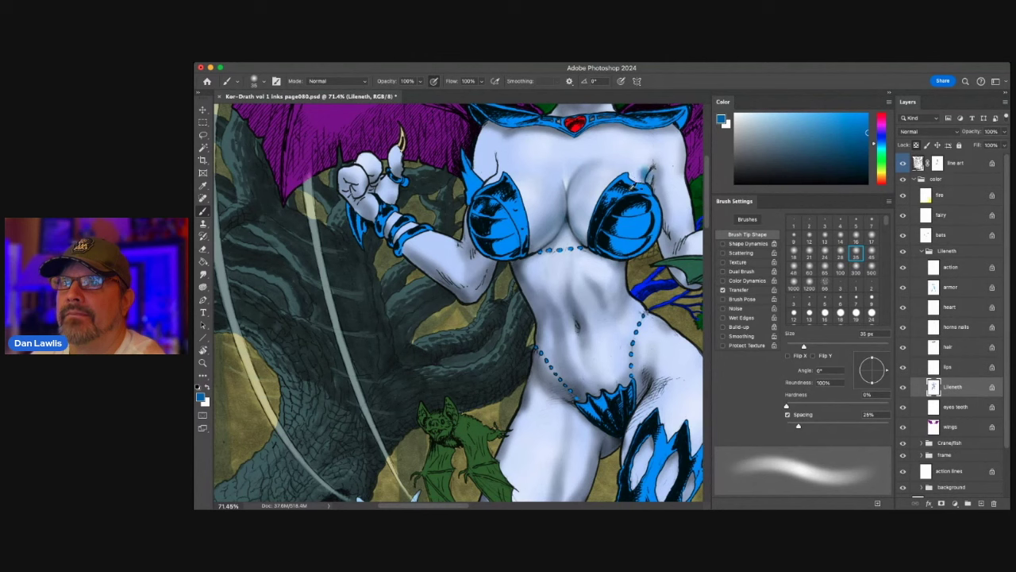
pyautogui.keyDown('alt'); pyautogui.click(648, 173); pyautogui.keyUp('alt')
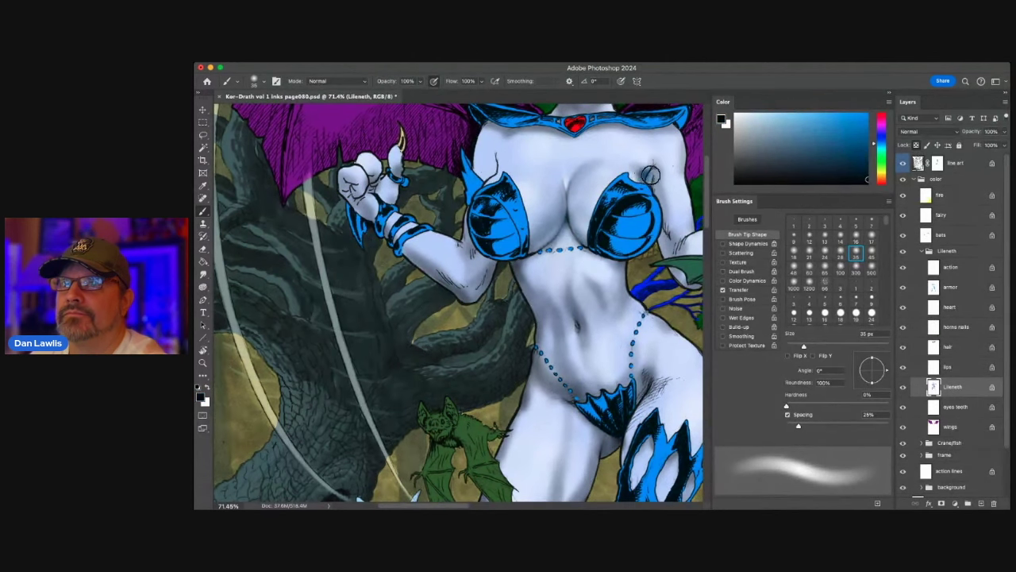
# - Paint black on the line art layer mask around the figure's left armpit, using soft brushes of 7 px and 24 px
pyautogui.keyDown('alt'); pyautogui.click(653, 165); pyautogui.keyUp('alt')
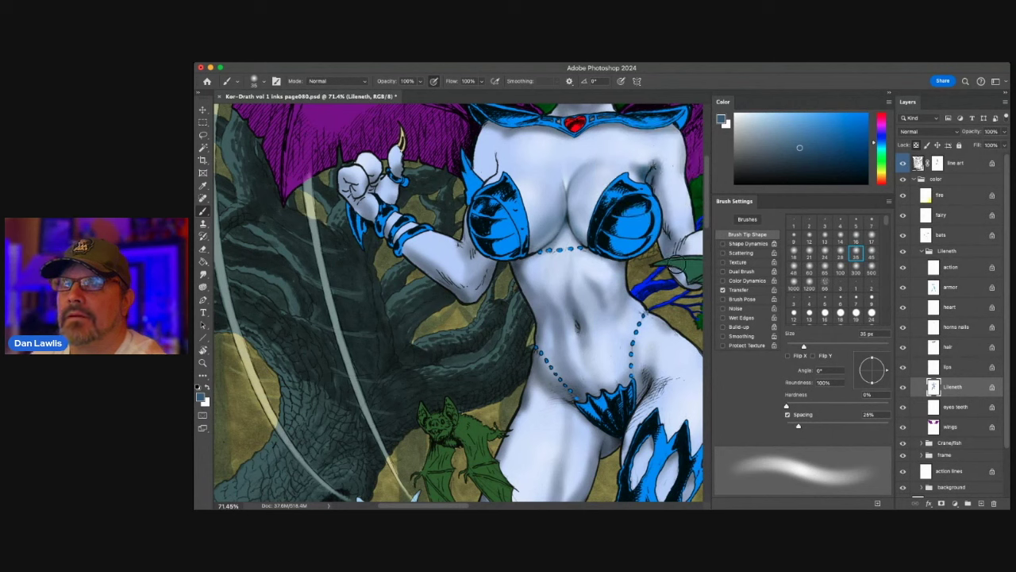
pyautogui.click(937, 162)
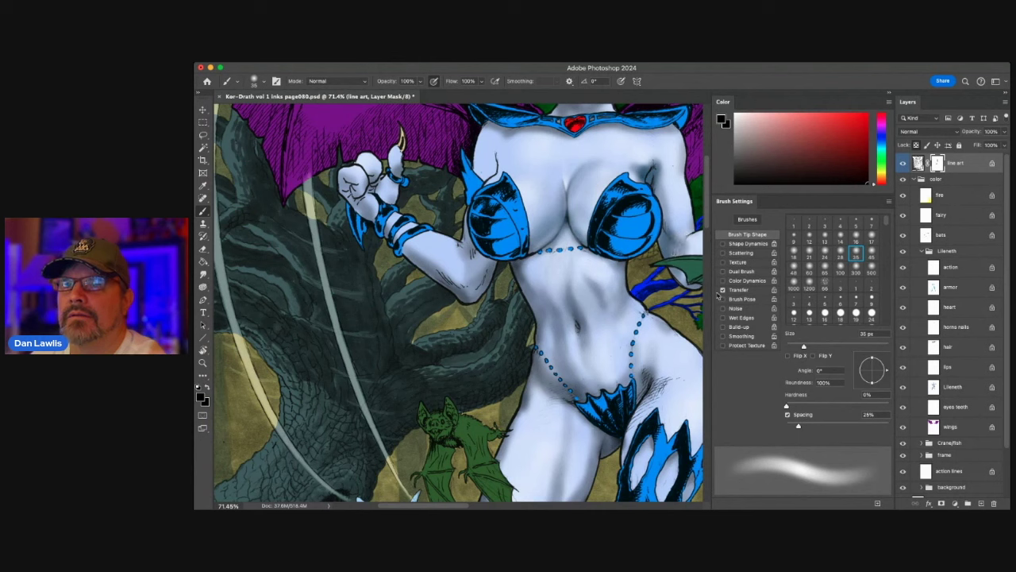
pyautogui.click(871, 223)
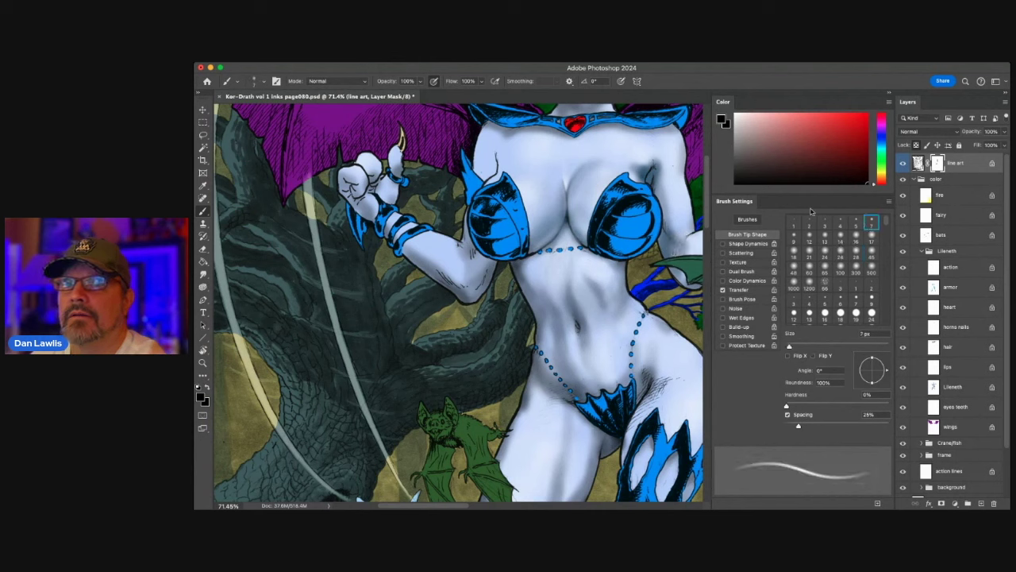
pyautogui.click(825, 252)
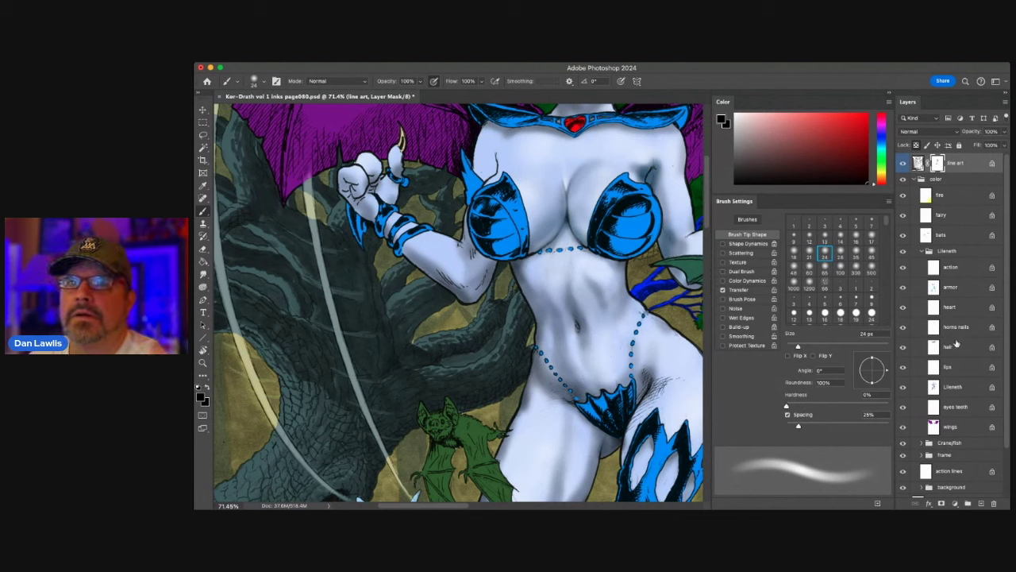
# - Shade the armpits on the Lileneth layer with a 24 px soft brush in sampled dark blue, comparing against the unmasked line art
pyautogui.click(970, 387)
pyautogui.keyDown('alt'); pyautogui.click(647, 164); pyautogui.keyUp('alt')
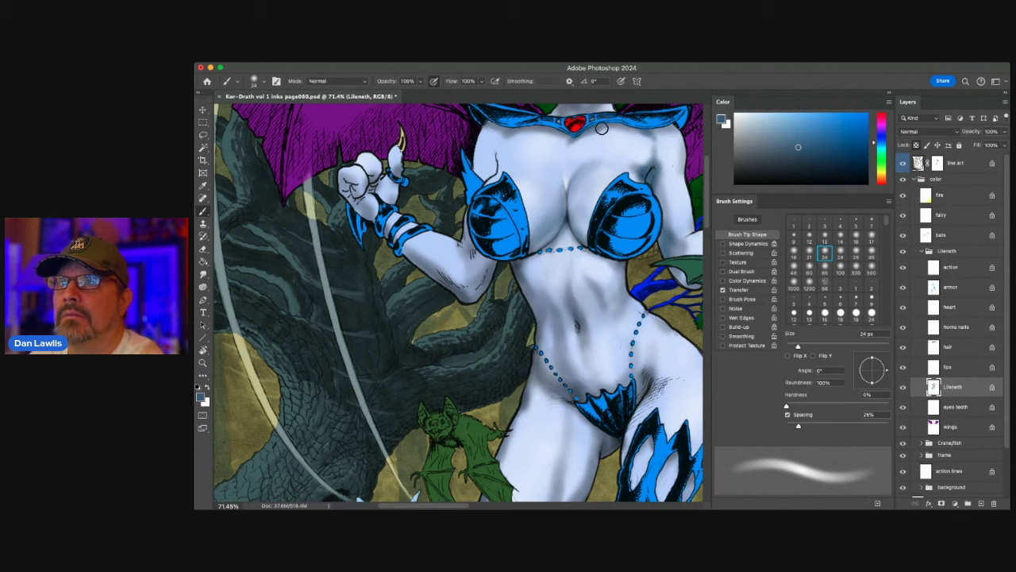
pyautogui.keyDown('shift'); pyautogui.click(938, 163); pyautogui.keyUp('shift')
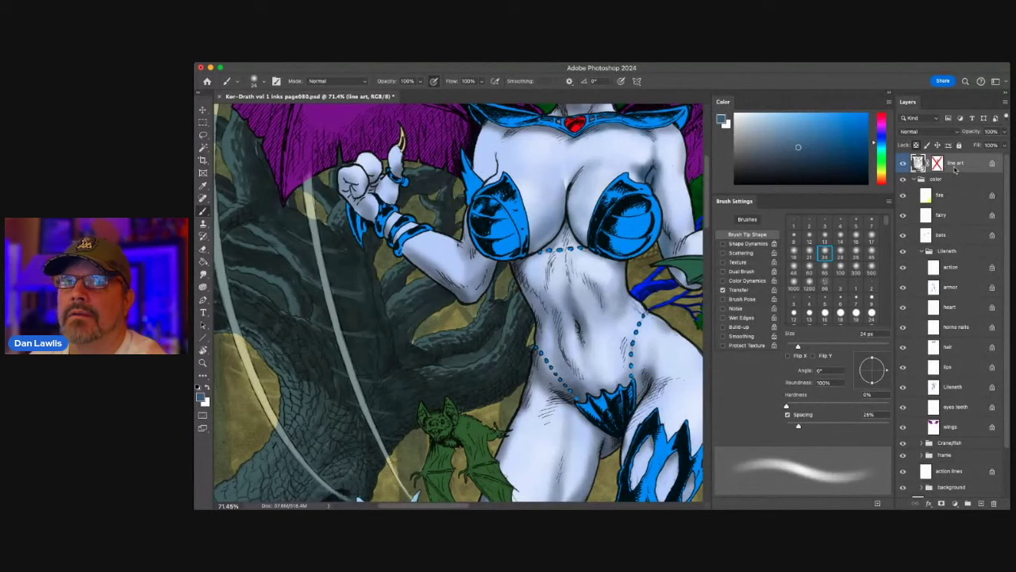
pyautogui.keyDown('shift'); pyautogui.click(952, 165); pyautogui.keyUp('shift')
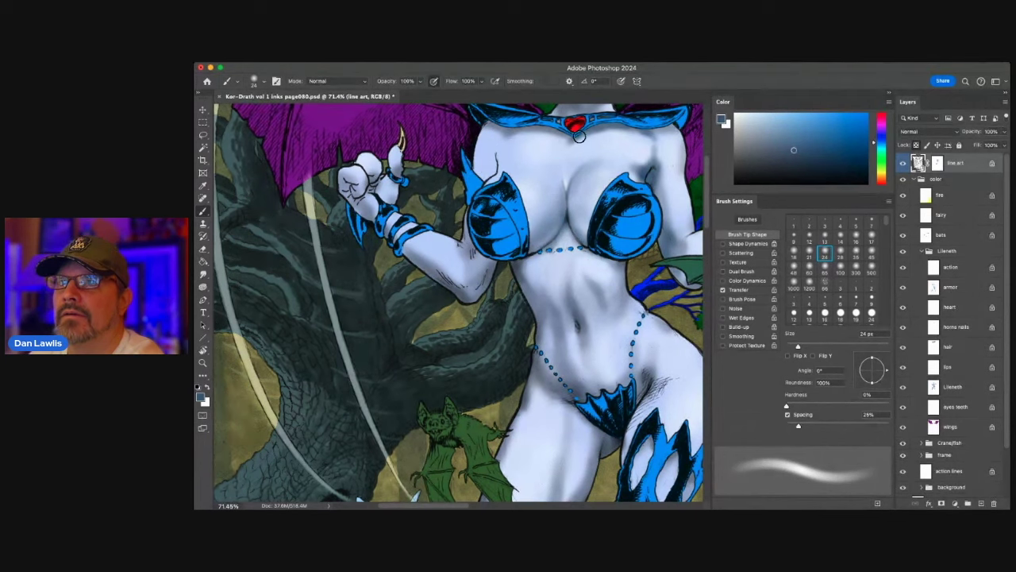
pyautogui.click(965, 391)
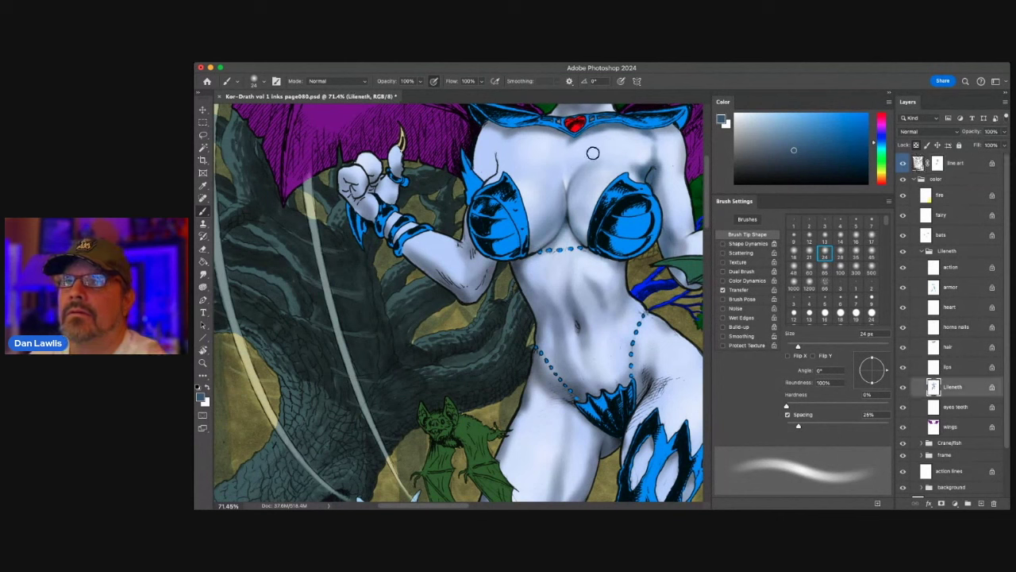
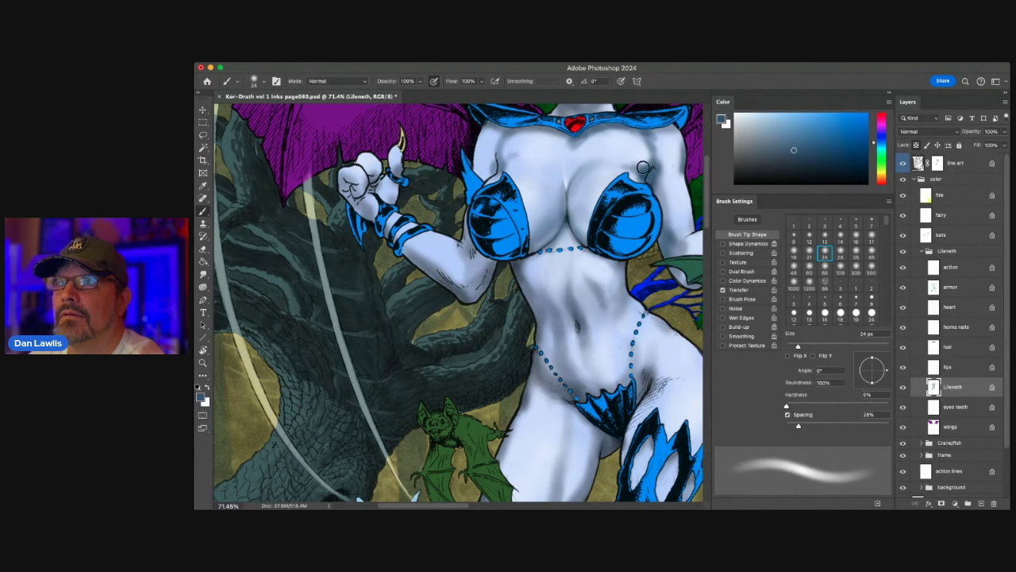
# - Lighten the skin around the figure's left armpit and shoulder with a 35 px soft brush in a sampled pale blue
pyautogui.press(']')
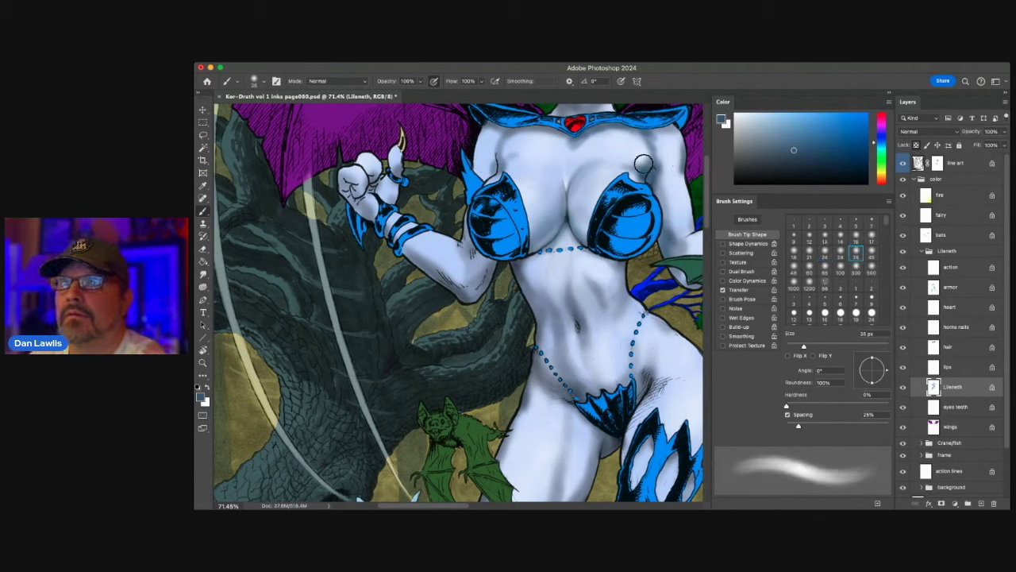
pyautogui.keyDown('alt'); pyautogui.click(652, 141); pyautogui.keyUp('alt')
pyautogui.moveTo(650, 137); pyautogui.dragTo(671, 175)
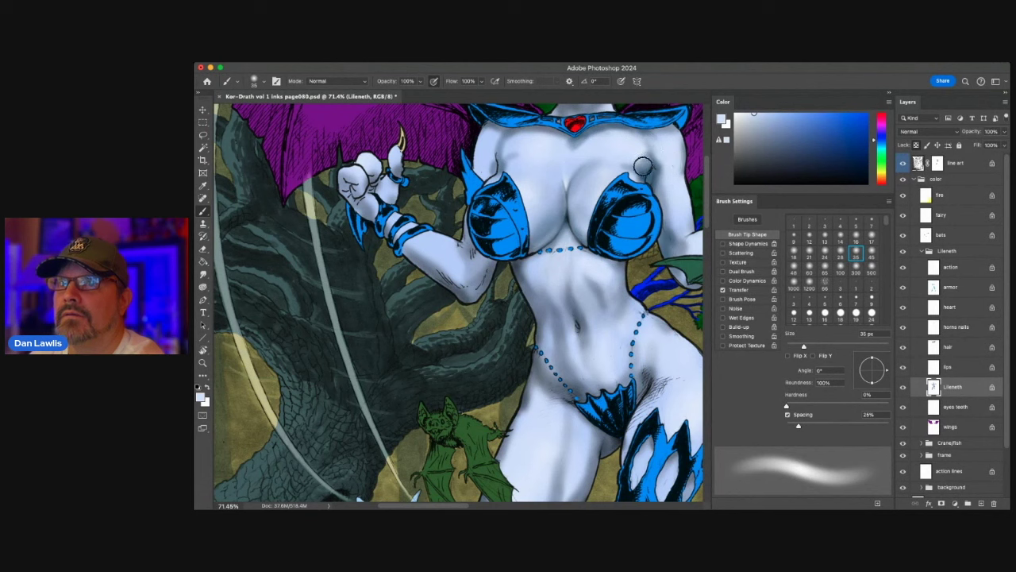
# - Shade the upper chest beneath the collar armor with sampled blue-grey and dark blue tones
pyautogui.keyDown('alt'); pyautogui.click(515, 128); pyautogui.keyUp('alt')
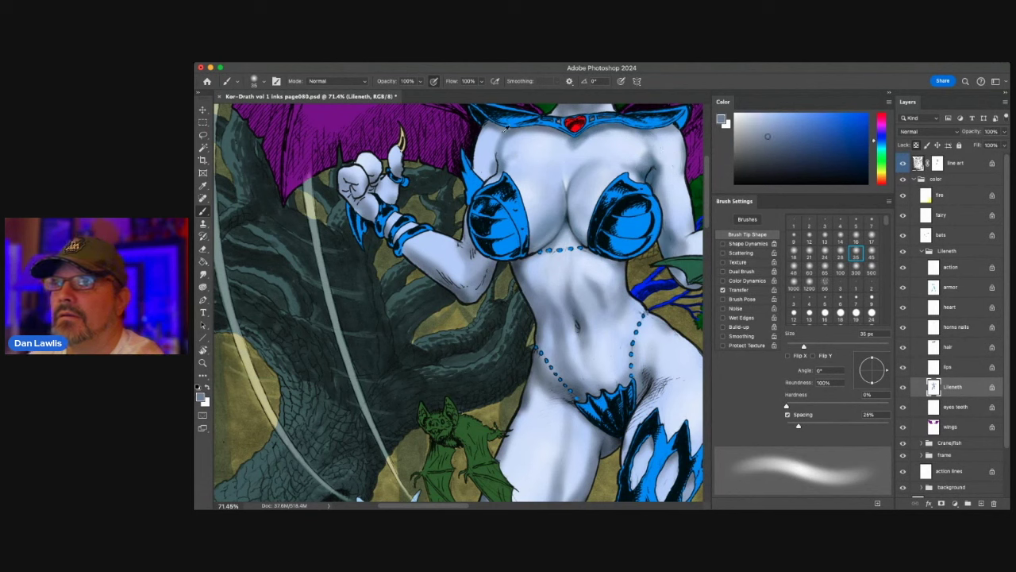
pyautogui.keyDown('alt'); pyautogui.click(653, 171); pyautogui.keyUp('alt')
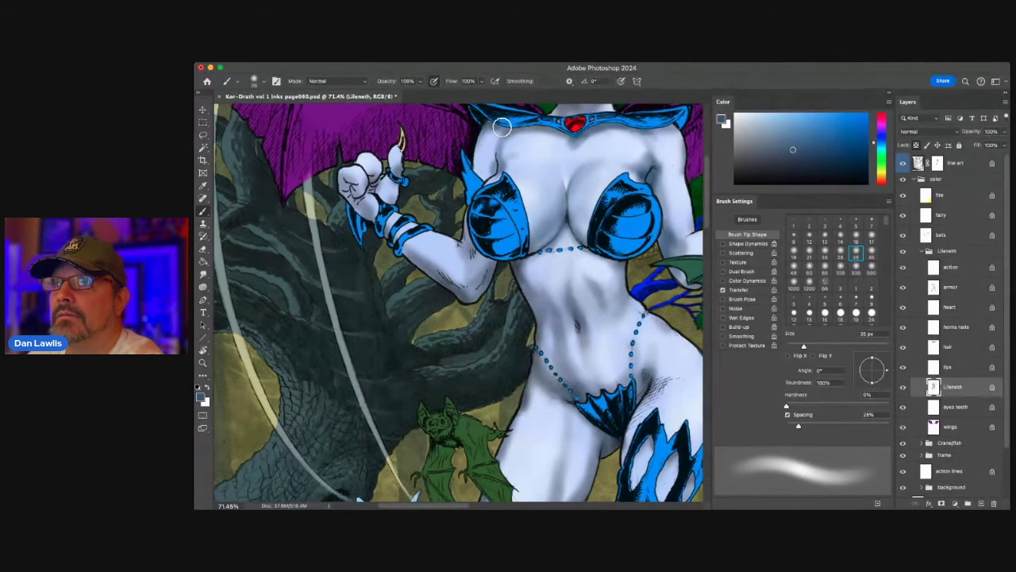
pyautogui.keyDown('alt'); pyautogui.click(509, 112); pyautogui.keyUp('alt')
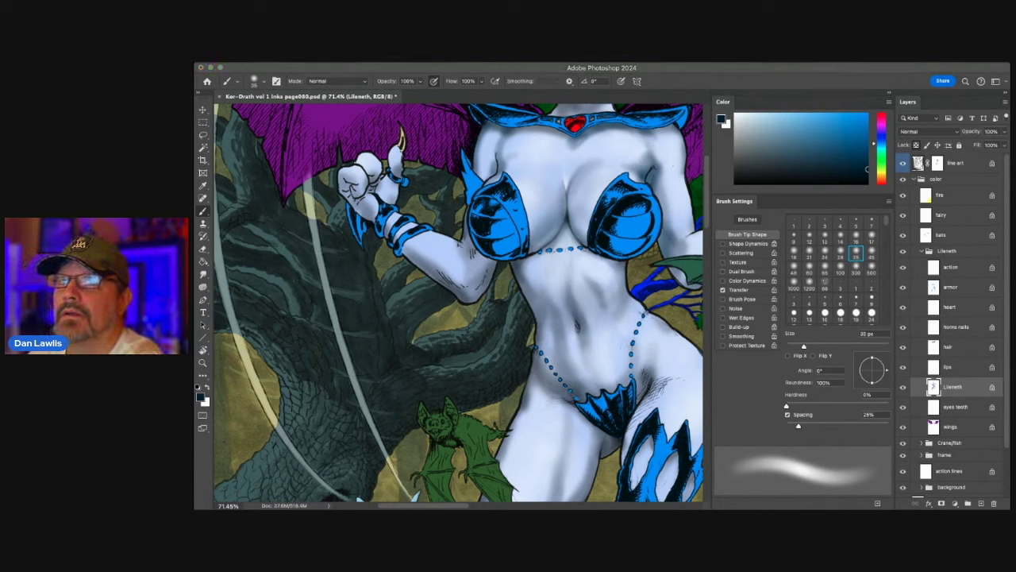
pyautogui.click(497, 73)
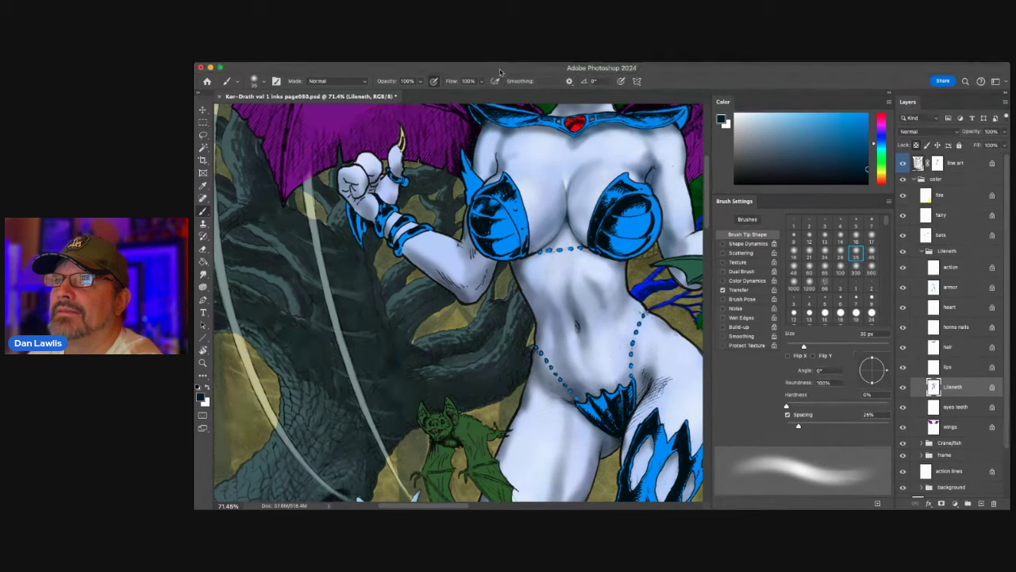
# - Blend the upper chest and the figure's right armpit with sampled pale and mid blue skin tones
pyautogui.keyDown('alt'); pyautogui.click(643, 149); pyautogui.keyUp('alt')
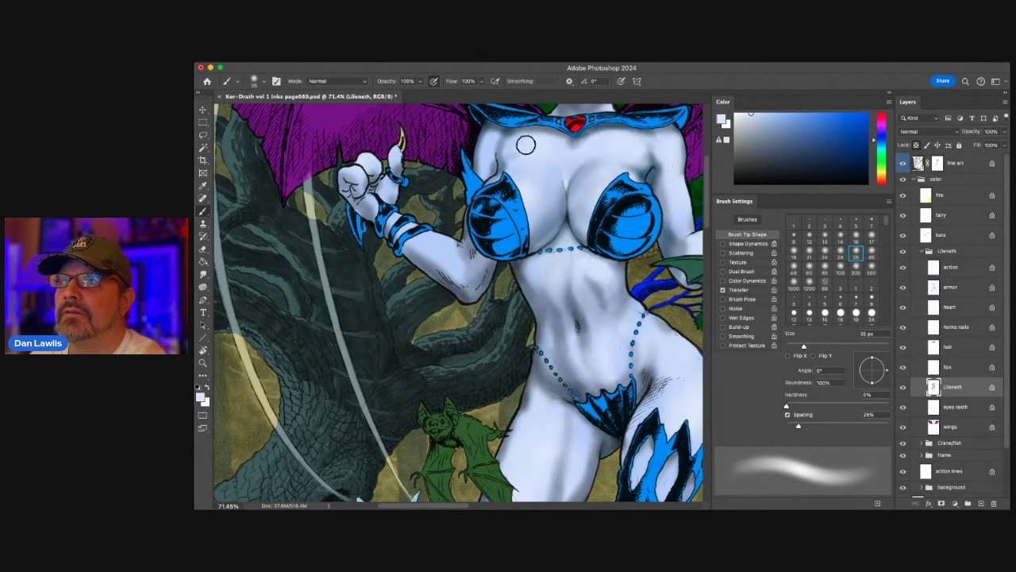
pyautogui.keyDown('alt'); pyautogui.click(505, 161); pyautogui.keyUp('alt')
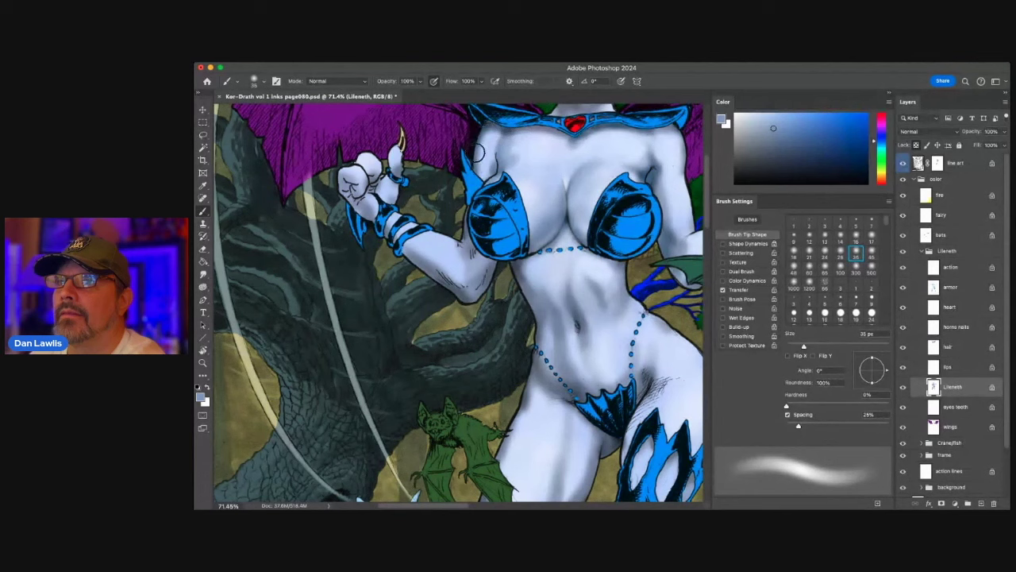
pyautogui.keyDown('alt'); pyautogui.click(490, 159); pyautogui.keyUp('alt')
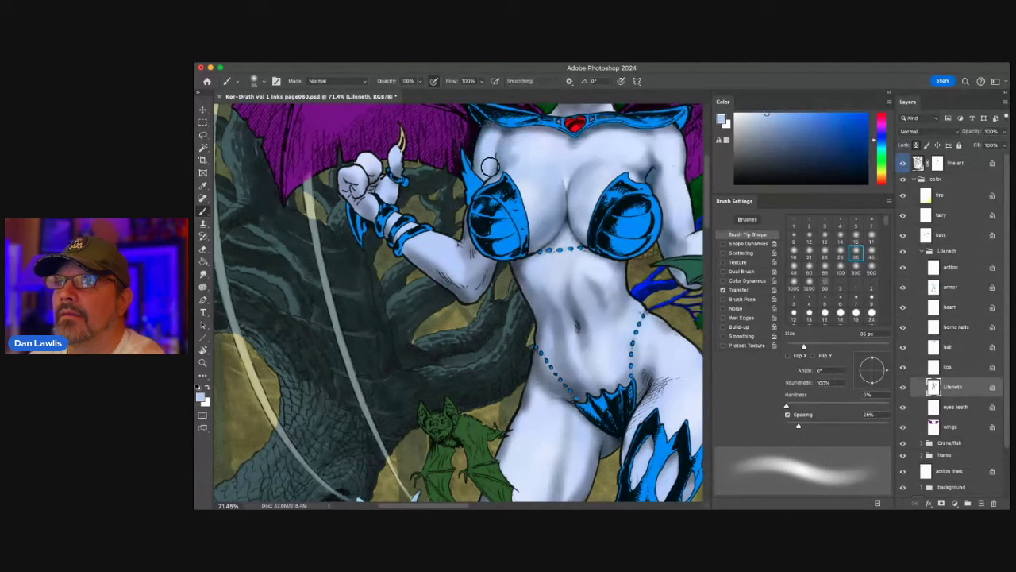
# - Model the center of the chest by blending sampled light, mid and dark blue skin tones with the 35 px soft brush
pyautogui.keyDown('alt'); pyautogui.click(576, 181); pyautogui.keyUp('alt')
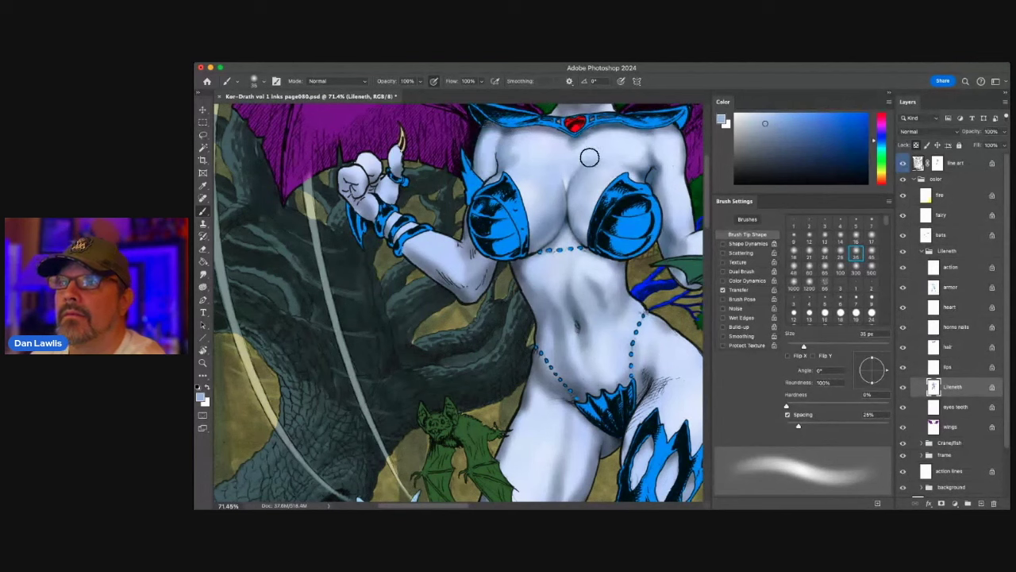
pyautogui.keyDown('alt'); pyautogui.click(574, 192); pyautogui.keyUp('alt')
pyautogui.keyDown('alt'); pyautogui.click(568, 220); pyautogui.keyUp('alt')
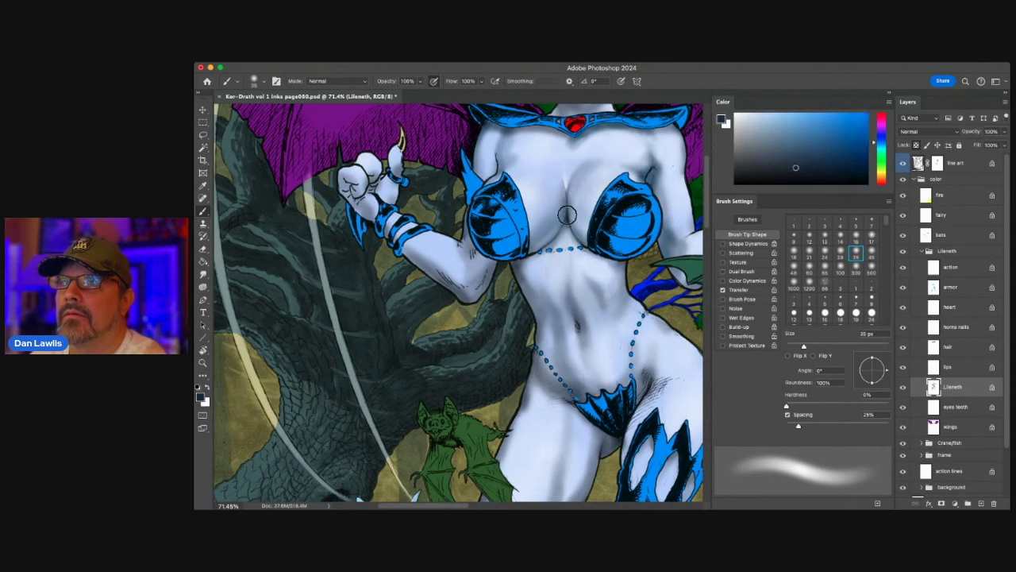
pyautogui.keyDown('alt'); pyautogui.click(577, 188); pyautogui.keyUp('alt')
pyautogui.moveTo(577, 187); pyautogui.dragTo(573, 216)
pyautogui.keyDown('alt'); pyautogui.click(559, 188); pyautogui.keyUp('alt')
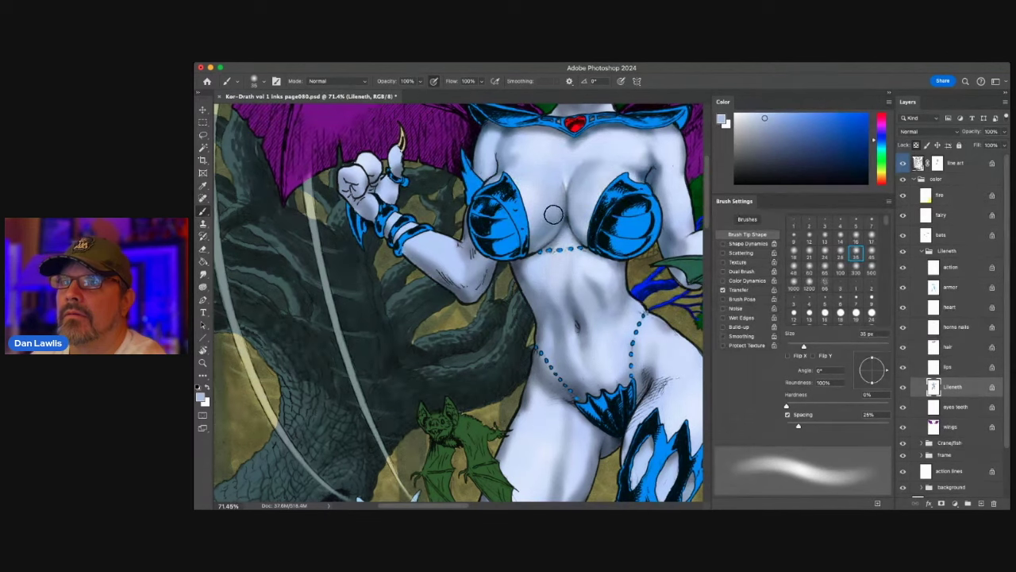
pyautogui.keyDown('alt'); pyautogui.click(536, 234); pyautogui.keyUp('alt')
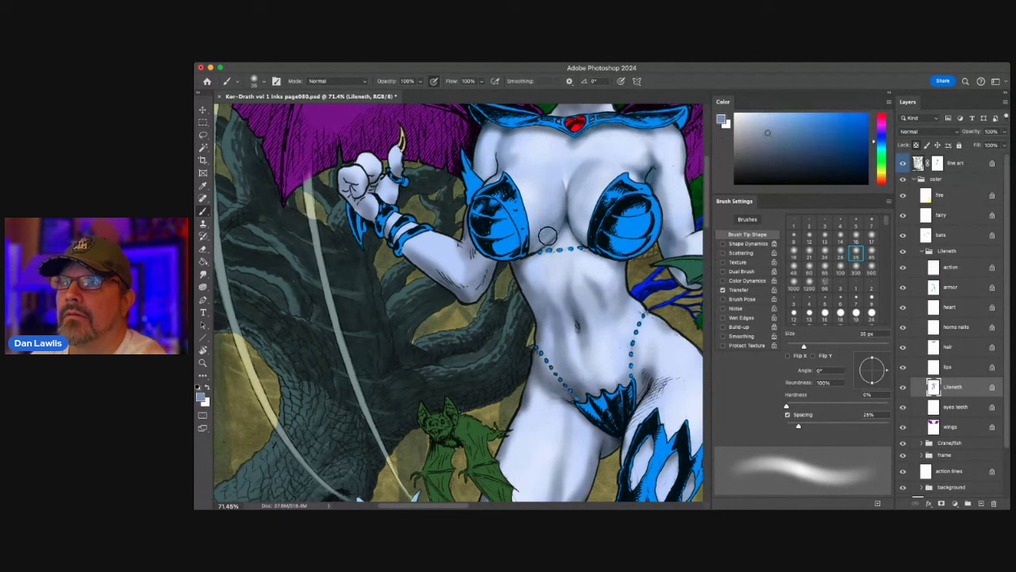
pyautogui.keyDown('alt'); pyautogui.click(568, 211); pyautogui.keyUp('alt')
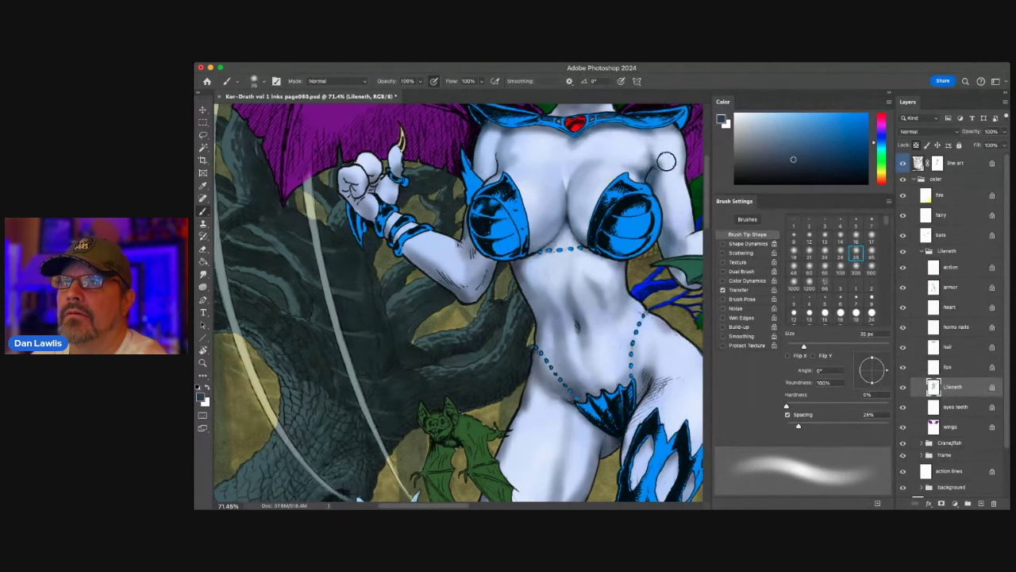
# - Refine the crease at the figure's left armpit with a 5 px soft brush, using sampled light and shadow tones
pyautogui.click(855, 223)
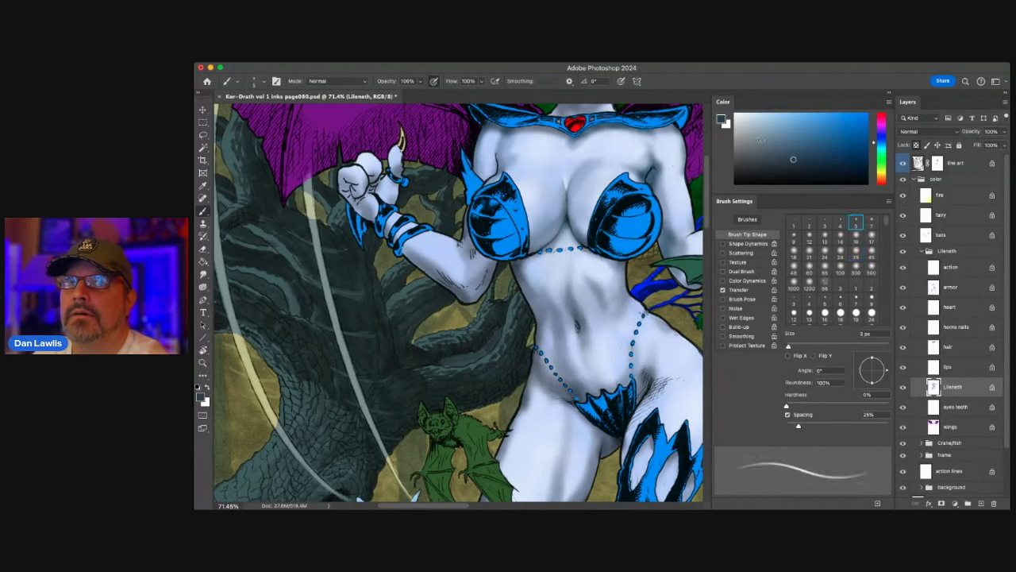
pyautogui.keyDown('alt'); pyautogui.click(637, 164); pyautogui.keyUp('alt')
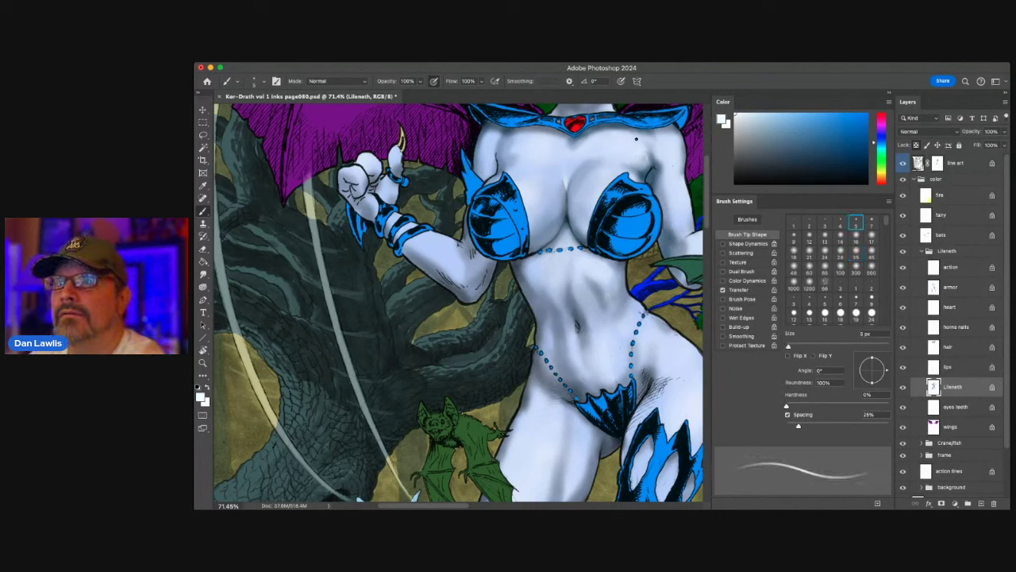
pyautogui.keyDown('alt'); pyautogui.click(647, 156); pyautogui.keyUp('alt')
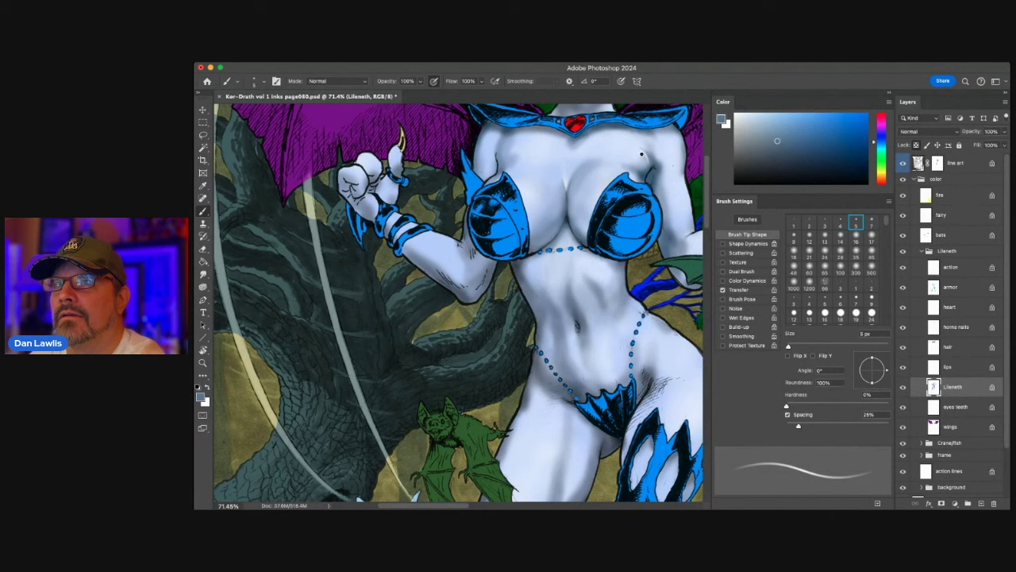
pyautogui.keyDown('alt'); pyautogui.click(645, 156); pyautogui.keyUp('alt')
pyautogui.keyDown('alt'); pyautogui.click(652, 165); pyautogui.keyUp('alt')
# - Soften the armpit crease with a 17 px soft brush, alternating sampled pale skin and dark shadow colors
pyautogui.click(869, 236)
pyautogui.keyDown('alt'); pyautogui.click(648, 143); pyautogui.keyUp('alt')
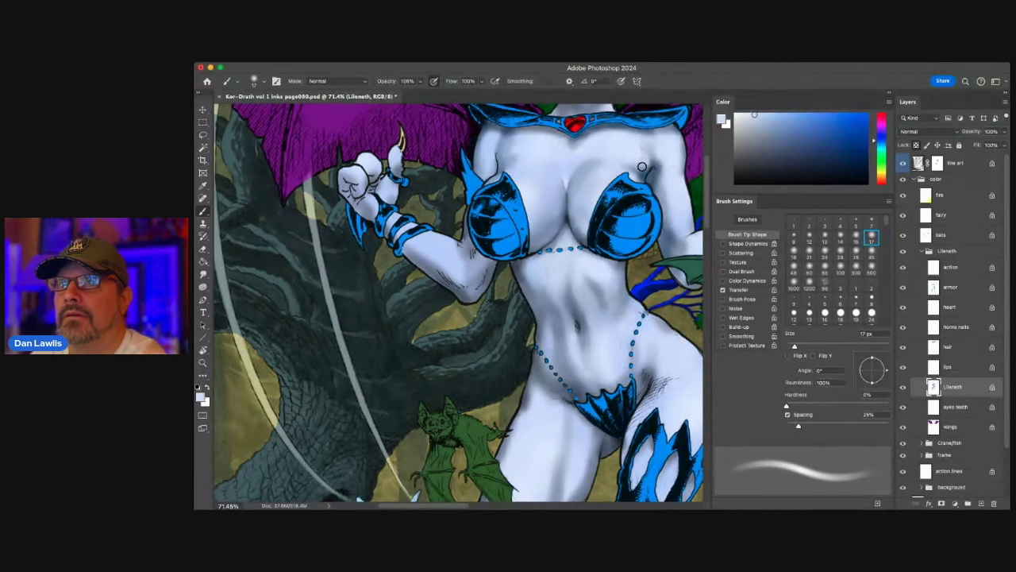
pyautogui.keyDown('alt'); pyautogui.click(650, 167); pyautogui.keyUp('alt')
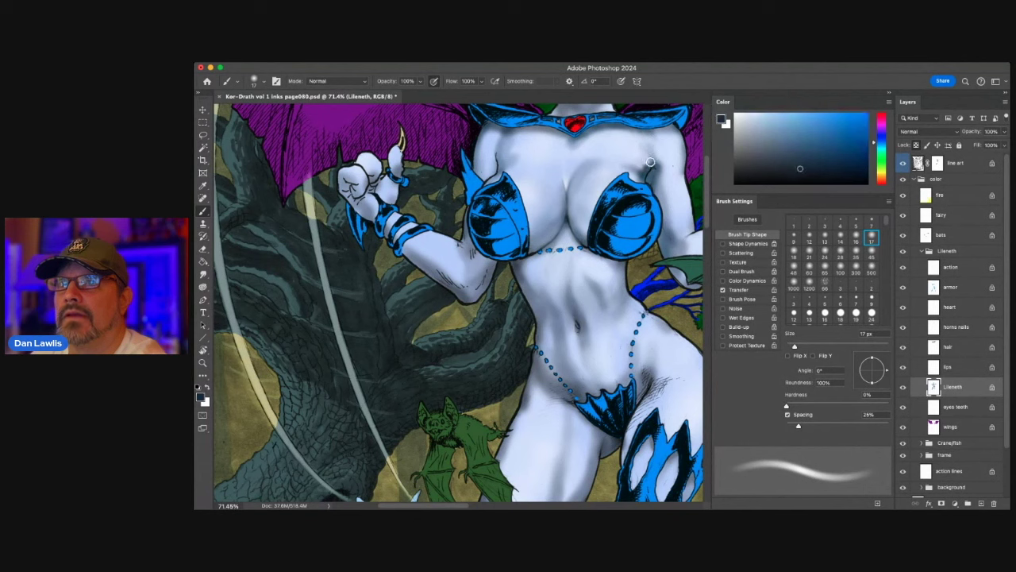
# - Blend the shading between the figure's left armpit and shoulder with a 60 px soft brush in sampled pale and grey-blue tones
pyautogui.click(840, 252)
pyautogui.click(809, 269)
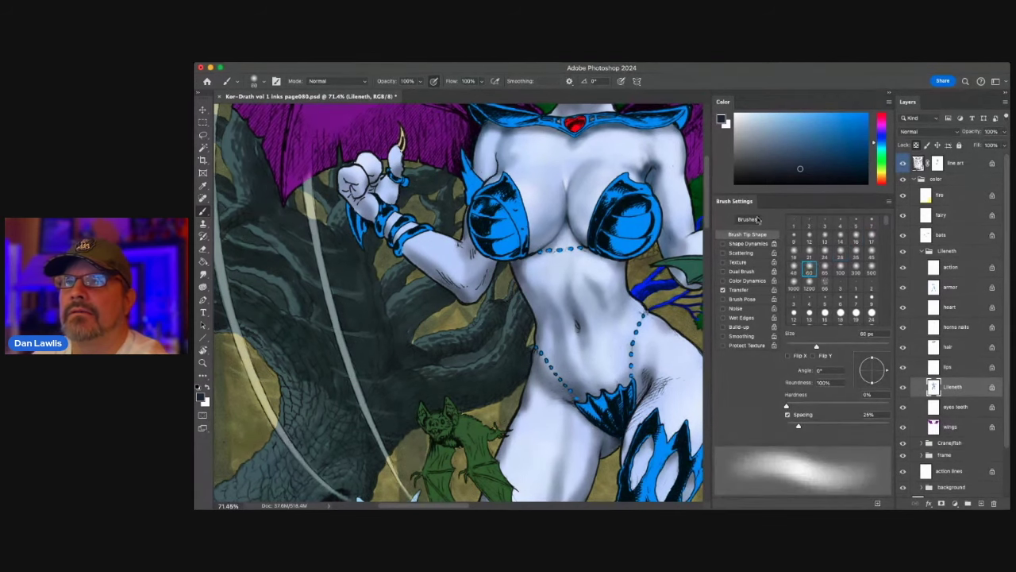
pyautogui.keyDown('alt'); pyautogui.click(652, 166); pyautogui.keyUp('alt')
pyautogui.keyDown('alt'); pyautogui.click(660, 152); pyautogui.keyUp('alt')
pyautogui.moveTo(660, 152)
pyautogui.mouseDown()
pyautogui.moveTo(646, 159)
pyautogui.moveTo(651, 145)
pyautogui.mouseUp()
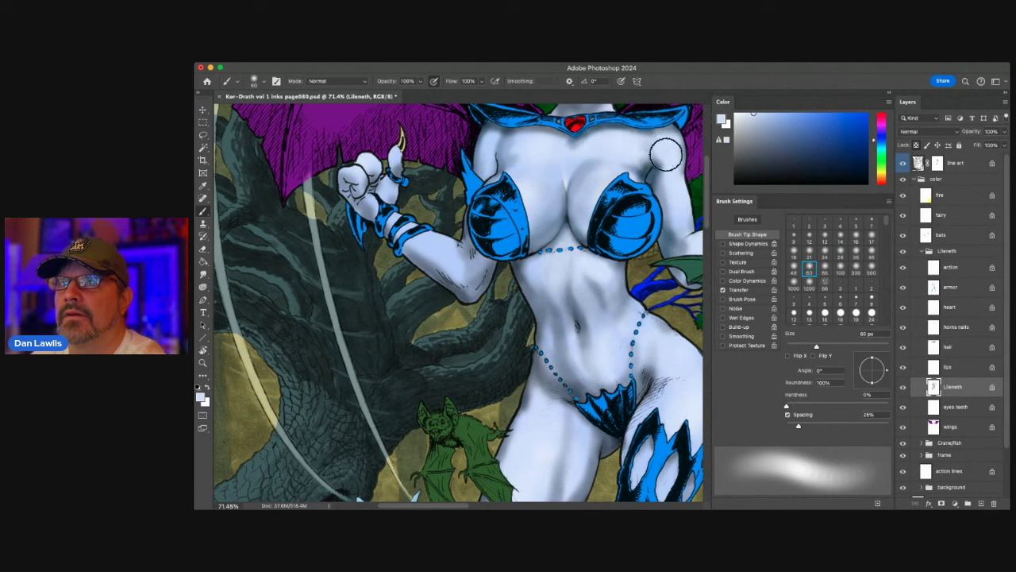
pyautogui.keyDown('alt'); pyautogui.click(655, 163); pyautogui.keyUp('alt')
pyautogui.moveTo(645, 145); pyautogui.dragTo(654, 162)
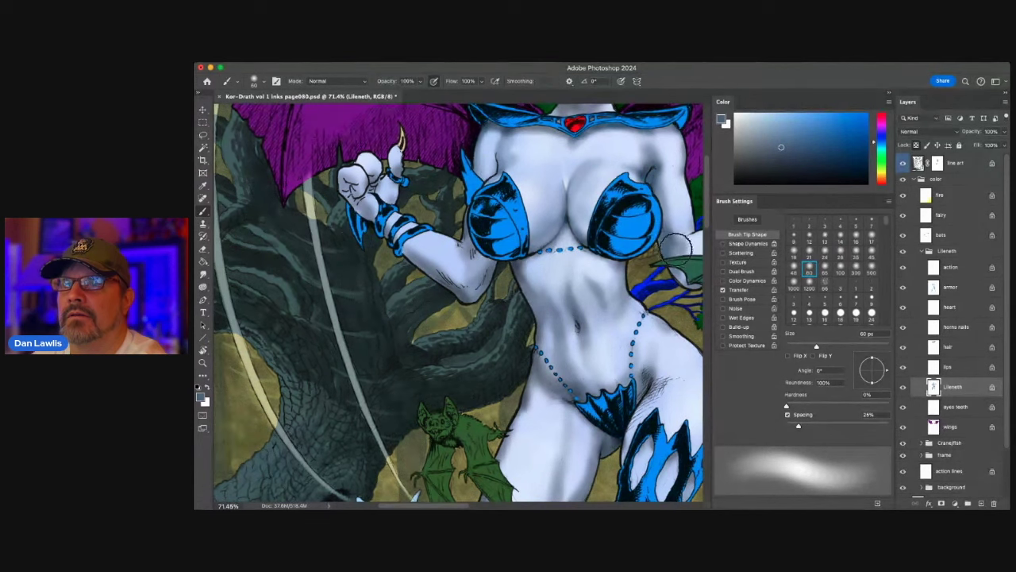
# - Blend the skin along the figure's left upper arm and shoulder with a 65 px soft brush in a tone sampled from the arm
pyautogui.click(871, 221)
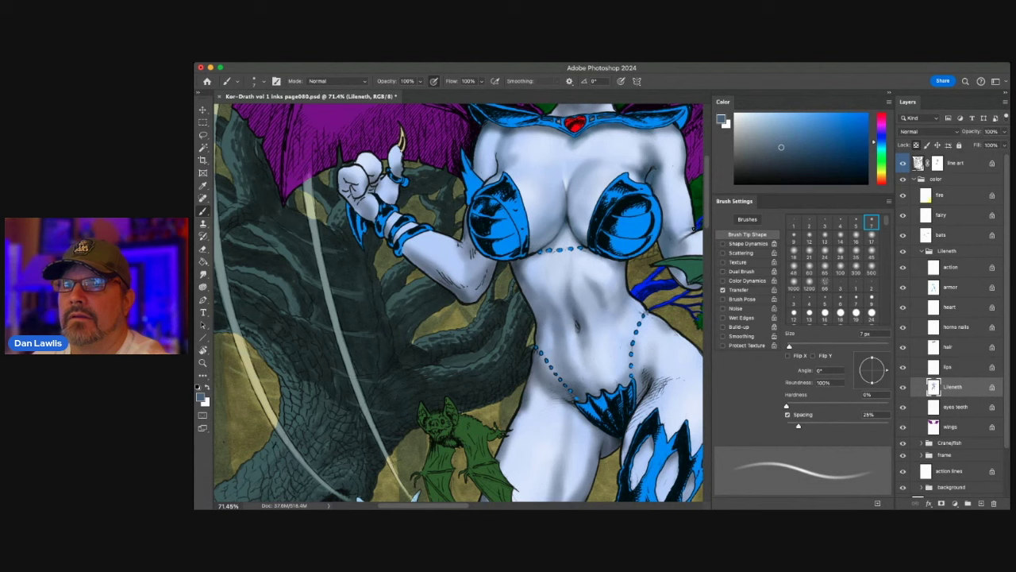
pyautogui.click(840, 267)
pyautogui.click(824, 271)
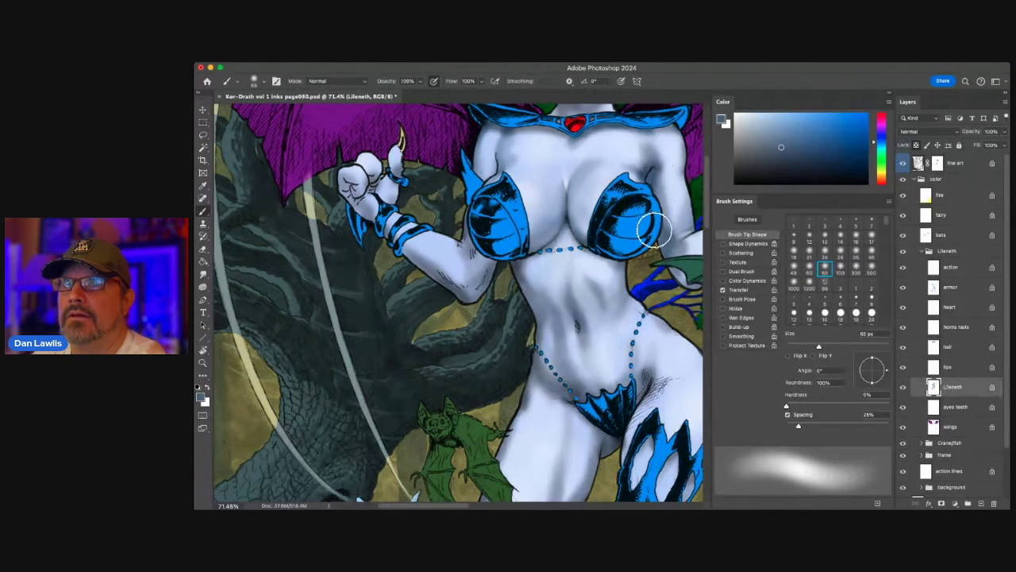
pyautogui.keyDown('alt'); pyautogui.click(671, 203); pyautogui.keyUp('alt')
pyautogui.moveTo(679, 219)
pyautogui.mouseDown()
pyautogui.moveTo(667, 154)
pyautogui.moveTo(655, 142)
pyautogui.moveTo(640, 149)
pyautogui.moveTo(667, 153)
pyautogui.moveTo(644, 124)
pyautogui.mouseUp()
# - Deepen the crease at the figure's left armpit in a sampled dark tone with 5 px and 24 px soft brushes
pyautogui.keyDown('alt'); pyautogui.click(648, 170); pyautogui.keyUp('alt')
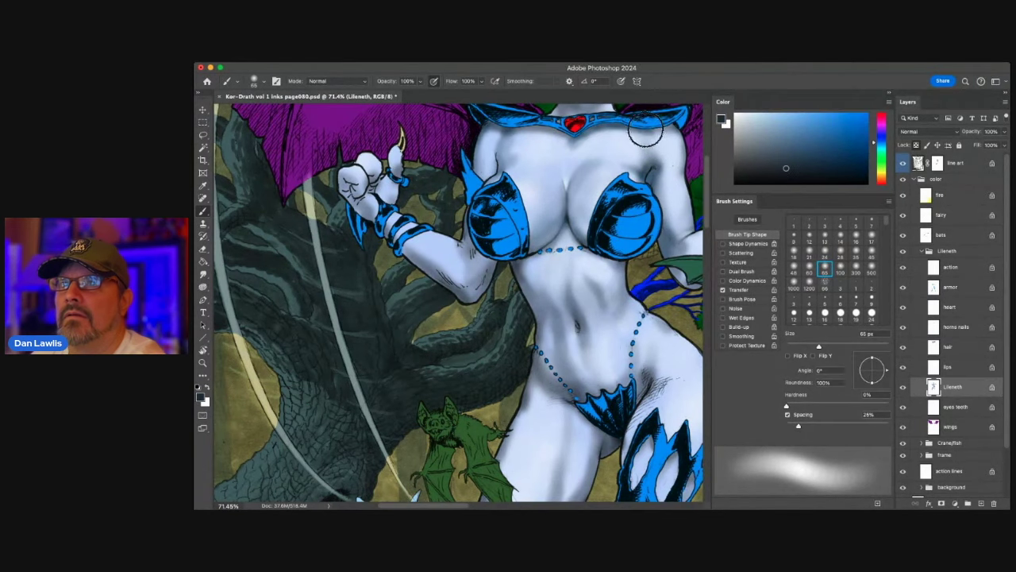
pyautogui.click(855, 222)
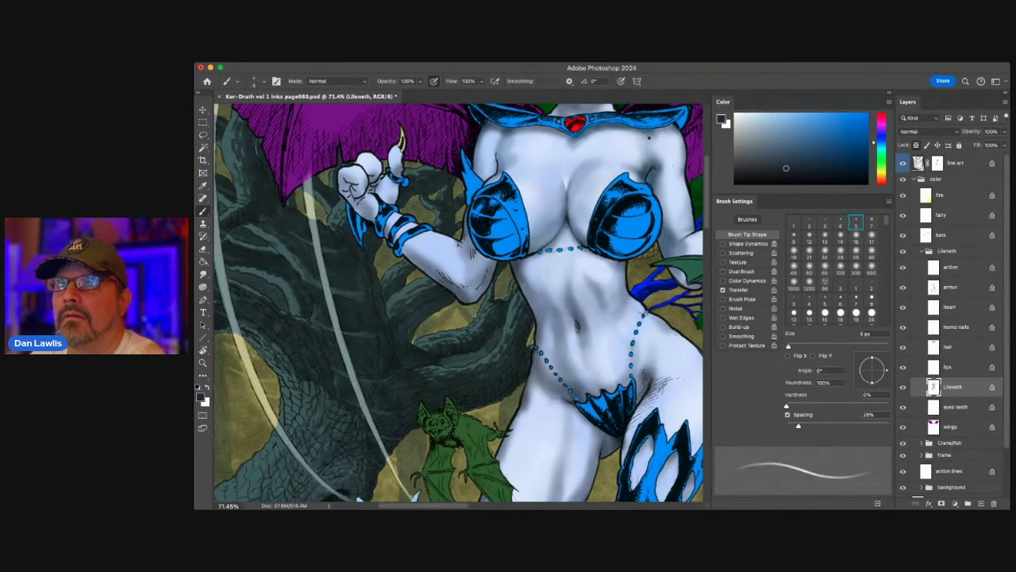
pyautogui.click(826, 252)
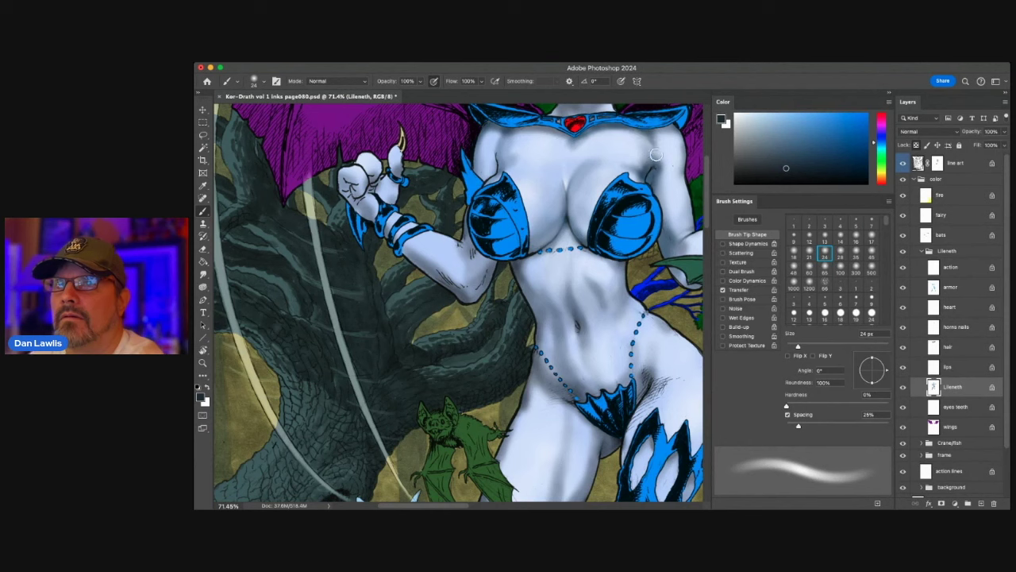
pyautogui.press('x')
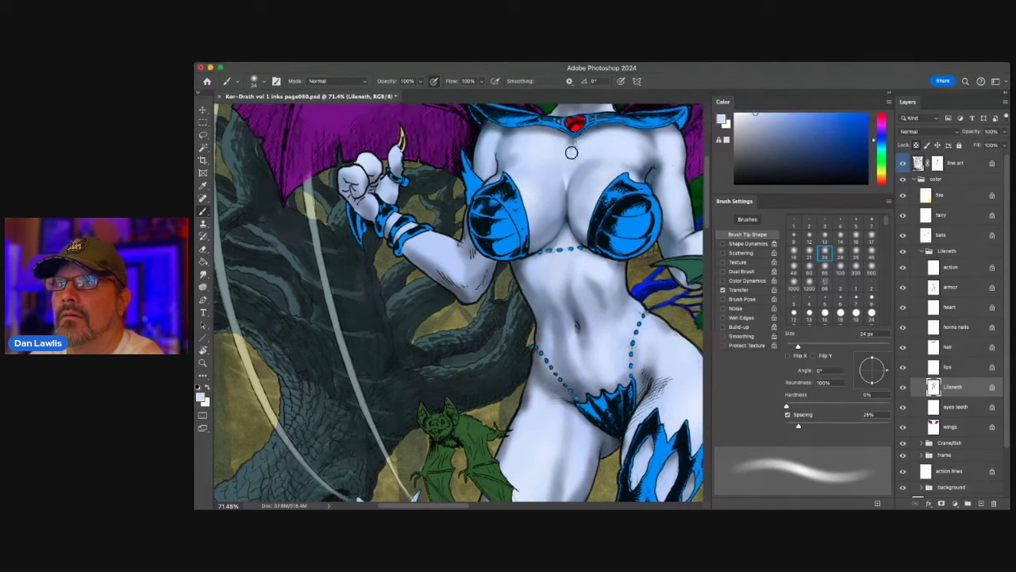
# - Blend the shading across the upper chest with a 100 px soft brush, alternating sampled pale skin and grey-blue tones
pyautogui.click(856, 273)
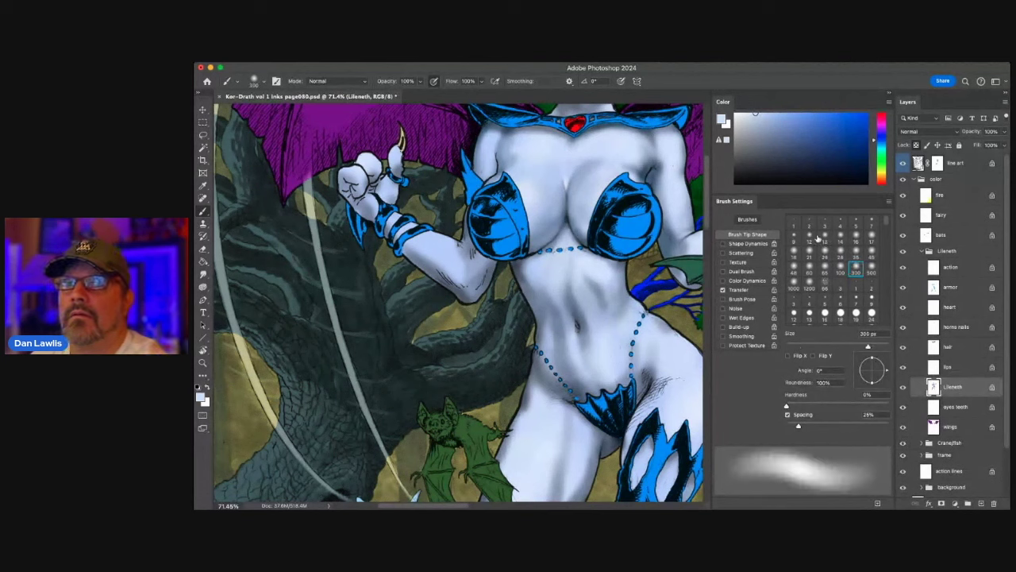
pyautogui.keyDown('alt'); pyautogui.click(654, 164); pyautogui.keyUp('alt')
pyautogui.click(872, 254)
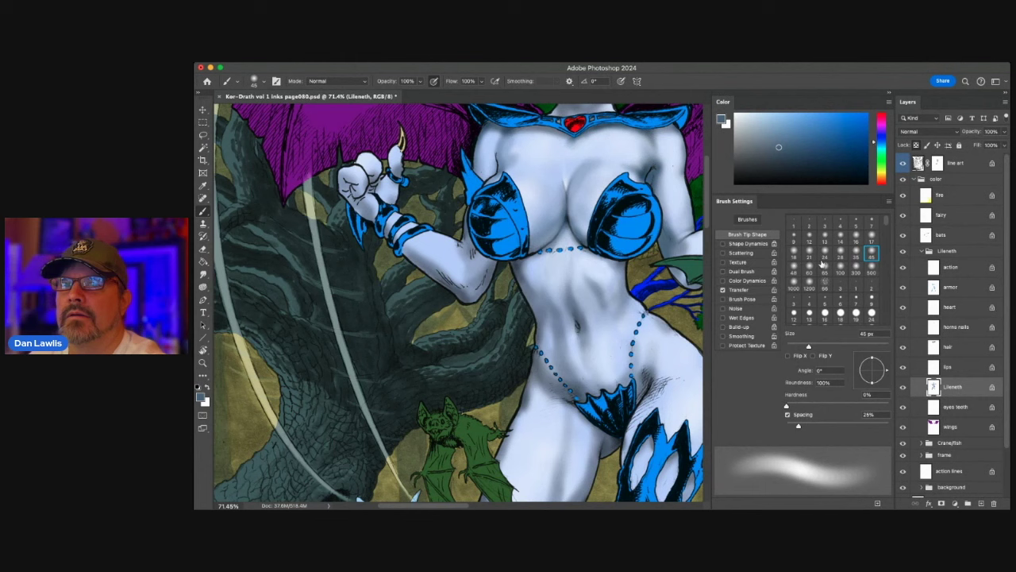
pyautogui.click(840, 273)
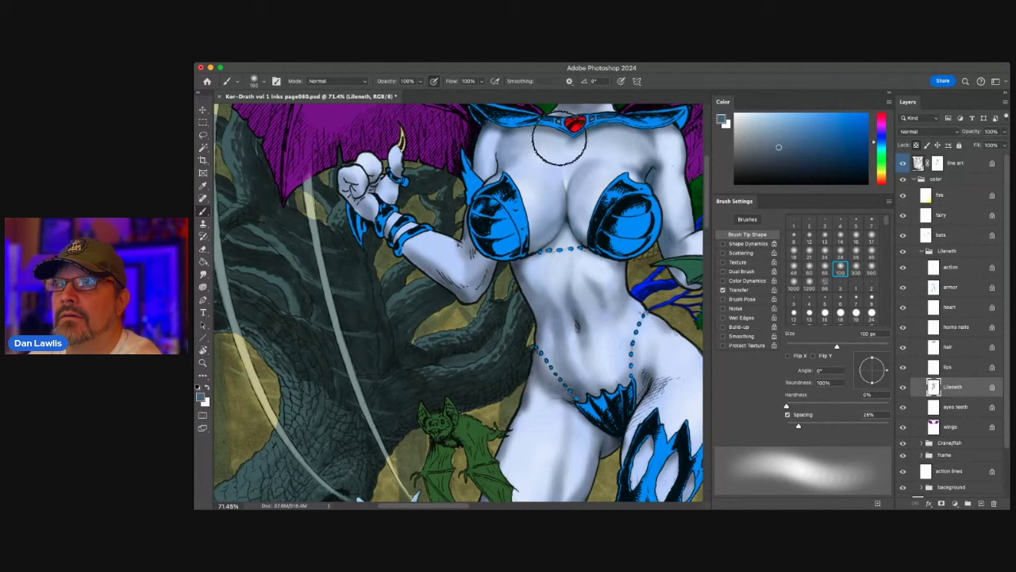
pyautogui.keyDown('alt'); pyautogui.click(580, 161); pyautogui.keyUp('alt')
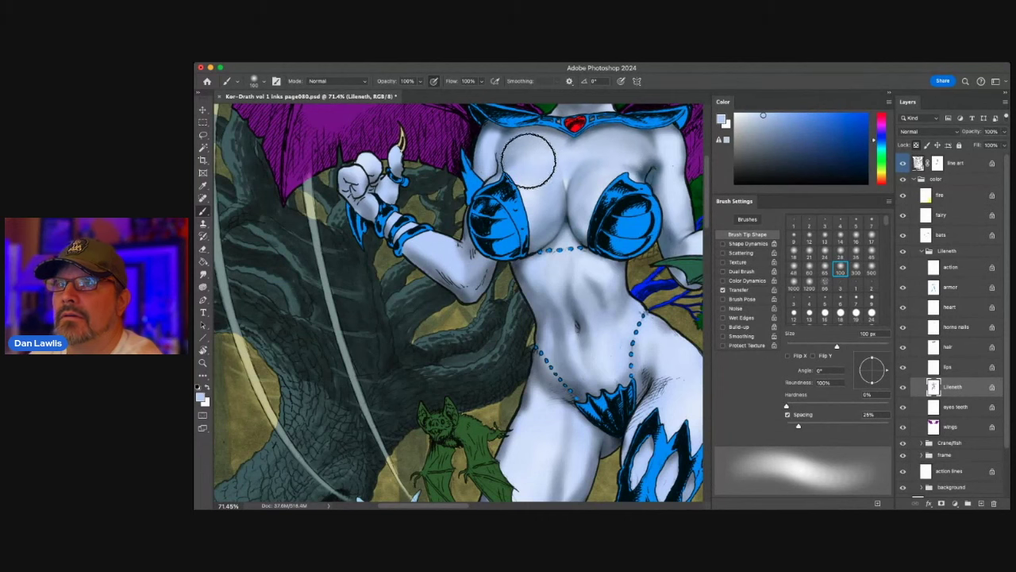
pyautogui.keyDown('alt'); pyautogui.click(538, 189); pyautogui.keyUp('alt')
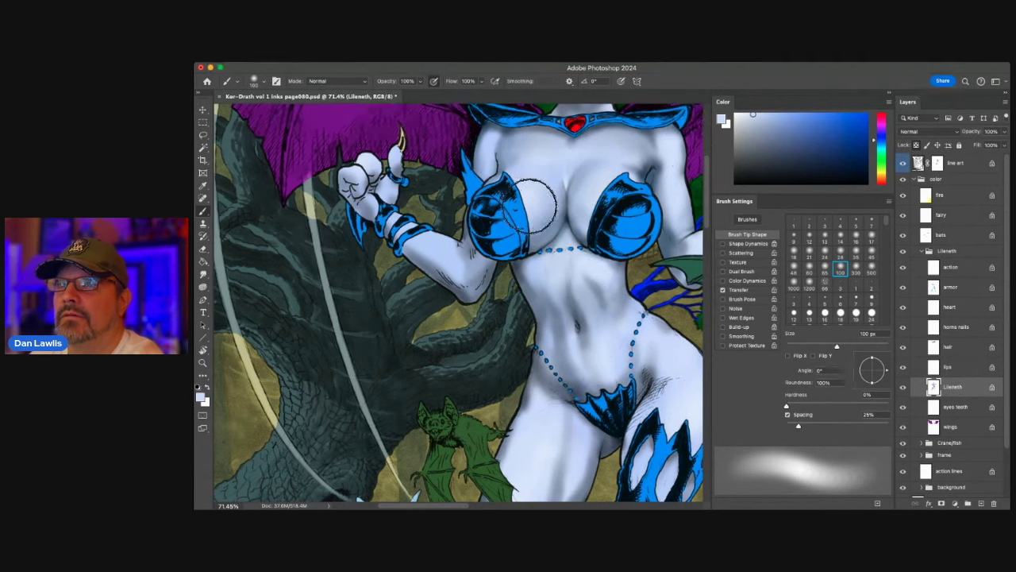
pyautogui.keyDown('alt'); pyautogui.click(634, 145); pyautogui.keyUp('alt')
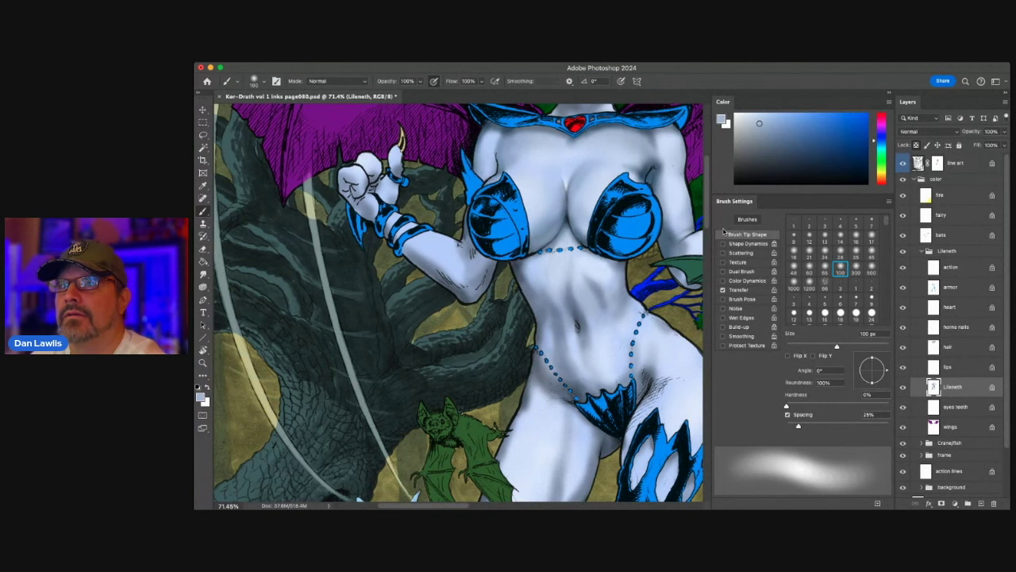
# - Shade the upper abdomen below the beaded chain with 35 px and 7 px soft brushes in a grey-blue sampled from the abdomen
pyautogui.keyDown('alt'); pyautogui.click(599, 292); pyautogui.keyUp('alt')
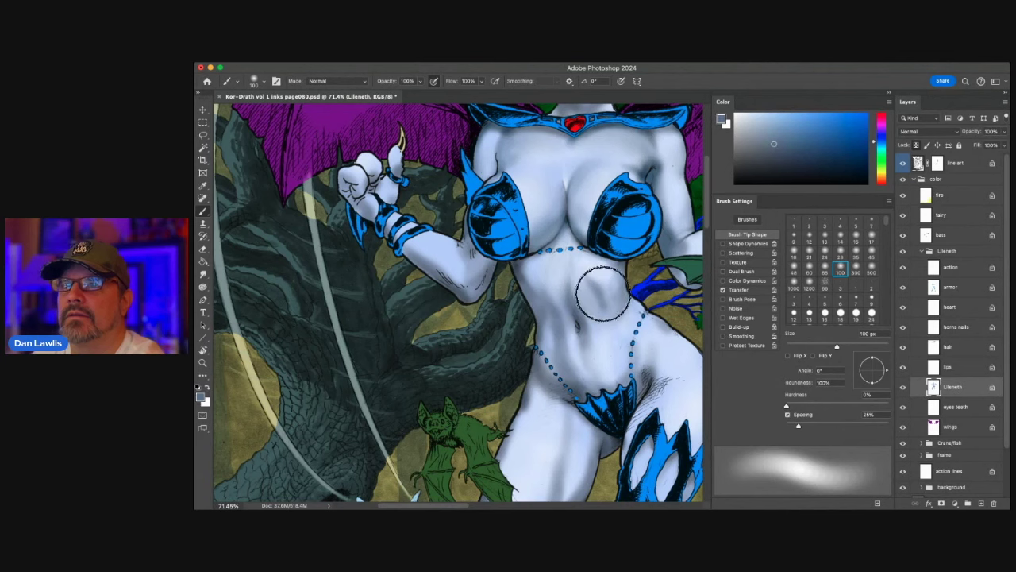
pyautogui.click(856, 252)
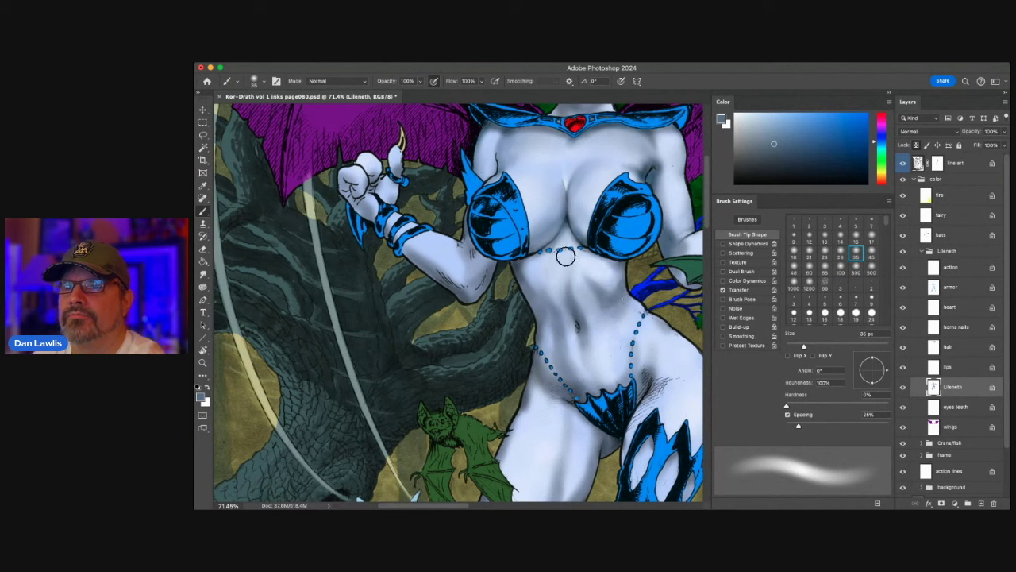
pyautogui.click(871, 221)
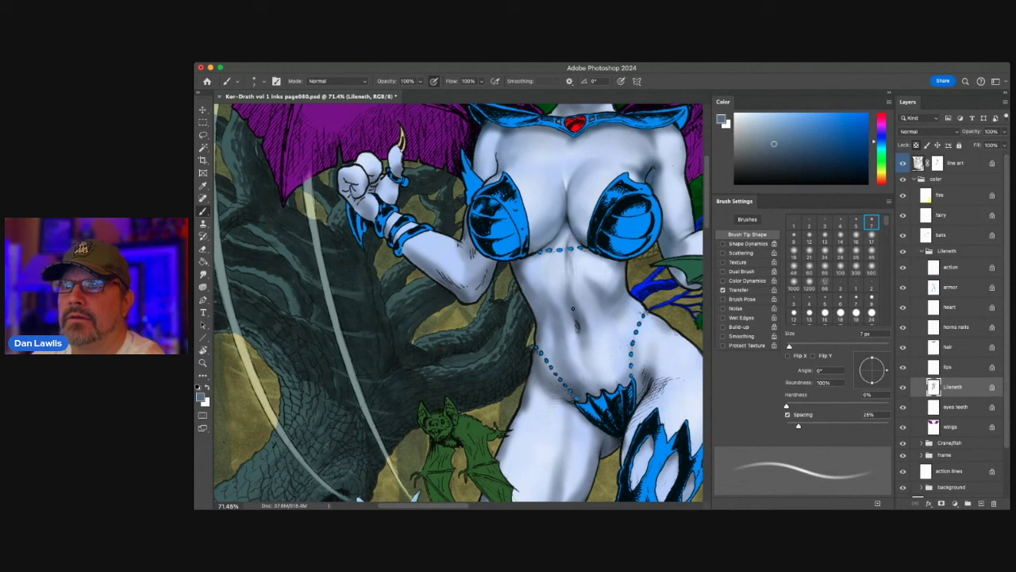
pyautogui.click(856, 253)
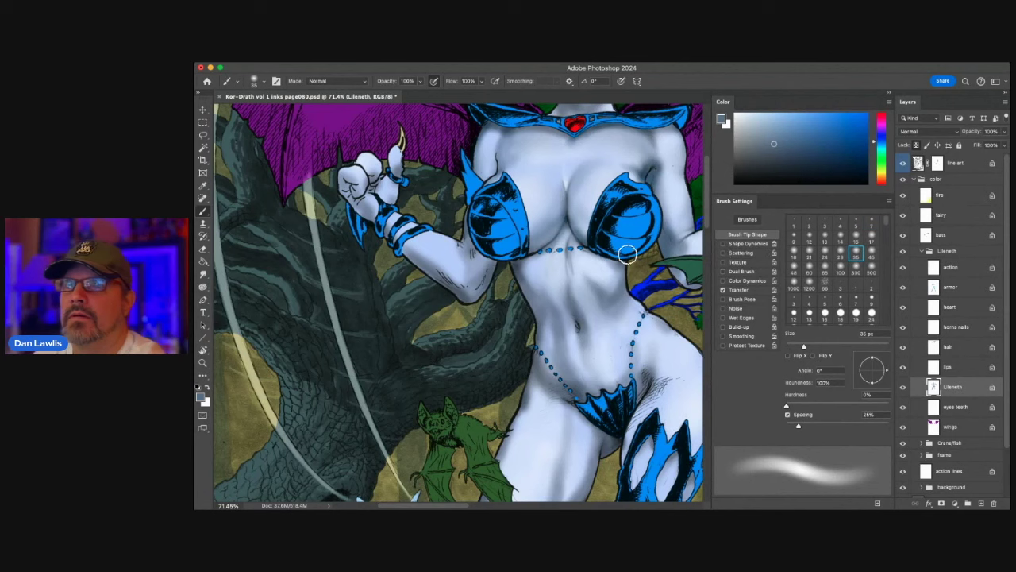
# - Blend the skin around the center of the beaded chain with a 35 px soft brush, alternating sampled light and mid blue tones
pyautogui.keyDown('alt'); pyautogui.click(576, 247); pyautogui.keyUp('alt')
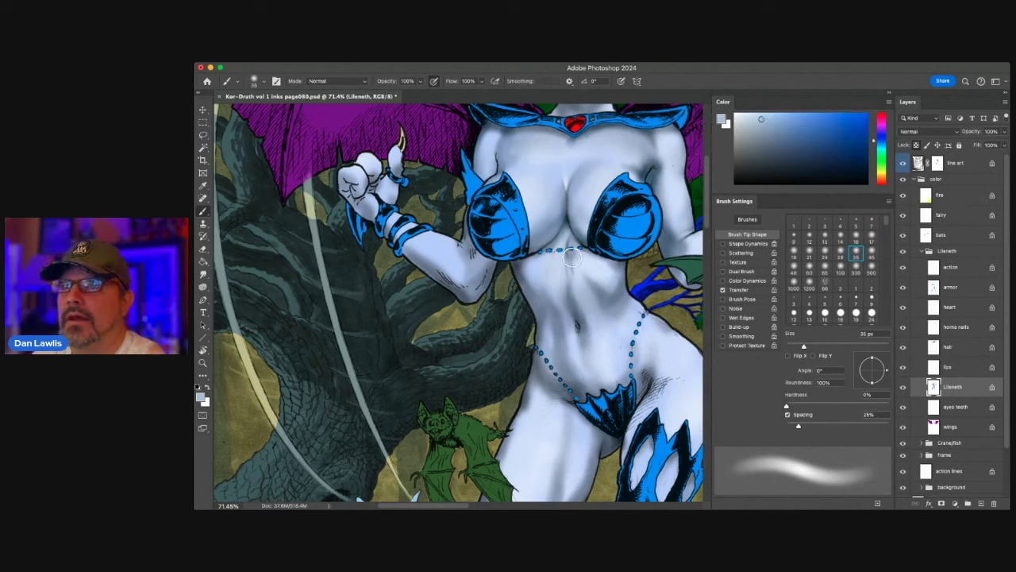
pyautogui.keyDown('alt'); pyautogui.click(575, 268); pyautogui.keyUp('alt')
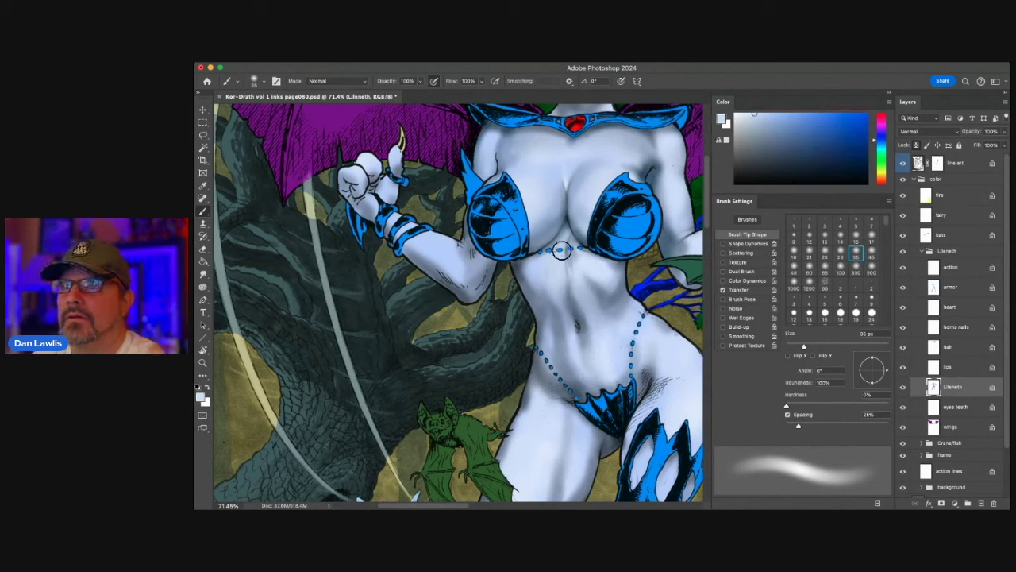
pyautogui.keyDown('alt'); pyautogui.click(594, 194); pyautogui.keyUp('alt')
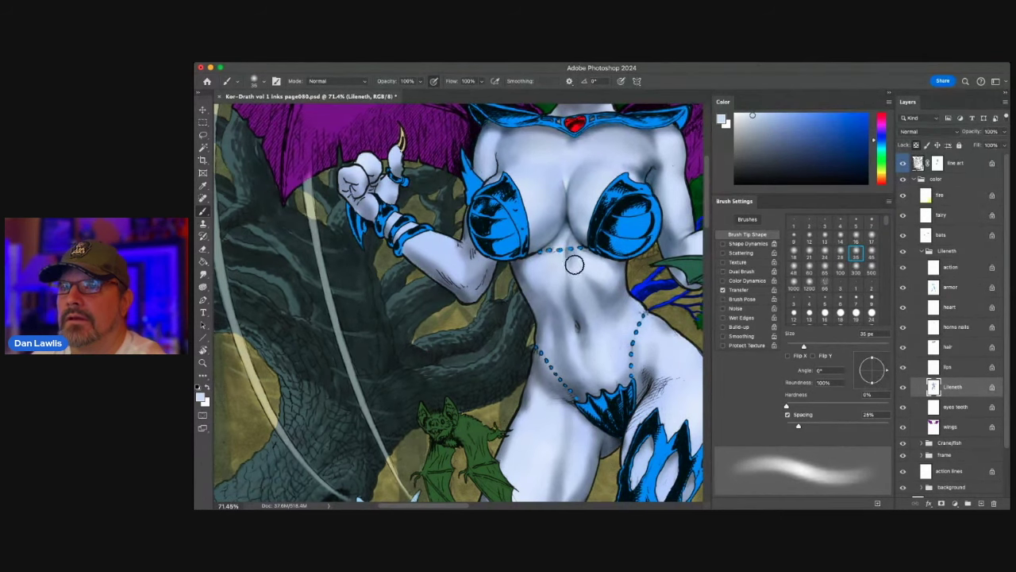
pyautogui.keyDown('alt'); pyautogui.click(569, 234); pyautogui.keyUp('alt')
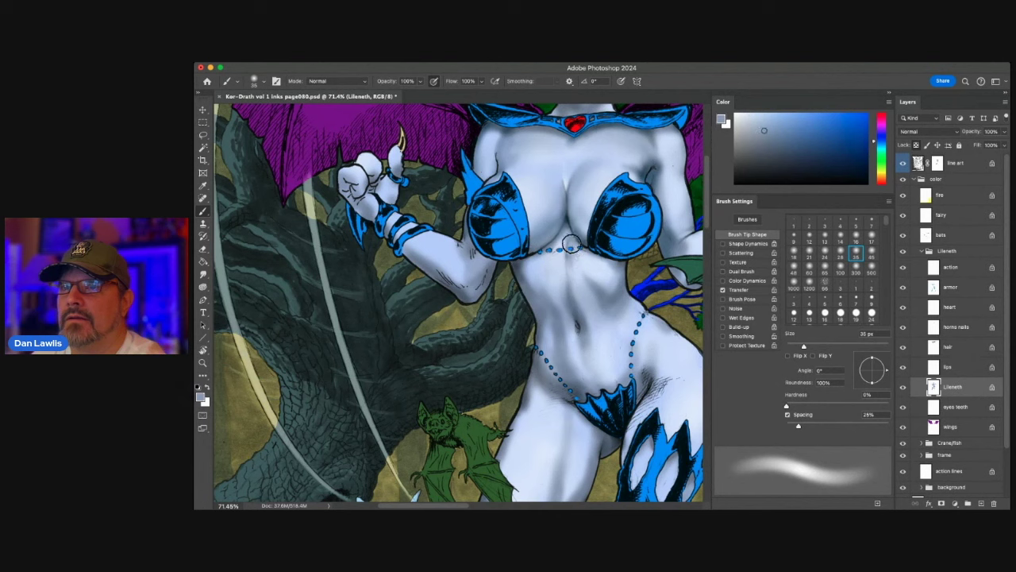
pyautogui.keyDown('alt'); pyautogui.click(572, 256); pyautogui.keyUp('alt')
pyautogui.keyDown('alt'); pyautogui.click(571, 272); pyautogui.keyUp('alt')
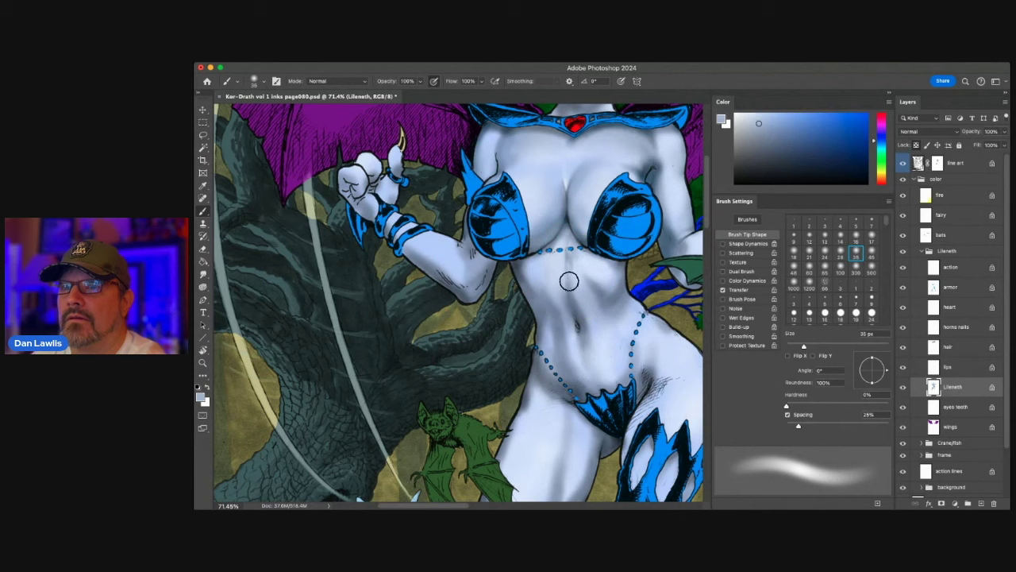
# - Refine the shading down the abdomen's midline toward the navel with a 28 px soft brush in sampled grey-blue tones
pyautogui.click(839, 256)
pyautogui.keyDown('alt'); pyautogui.click(580, 274); pyautogui.keyUp('alt')
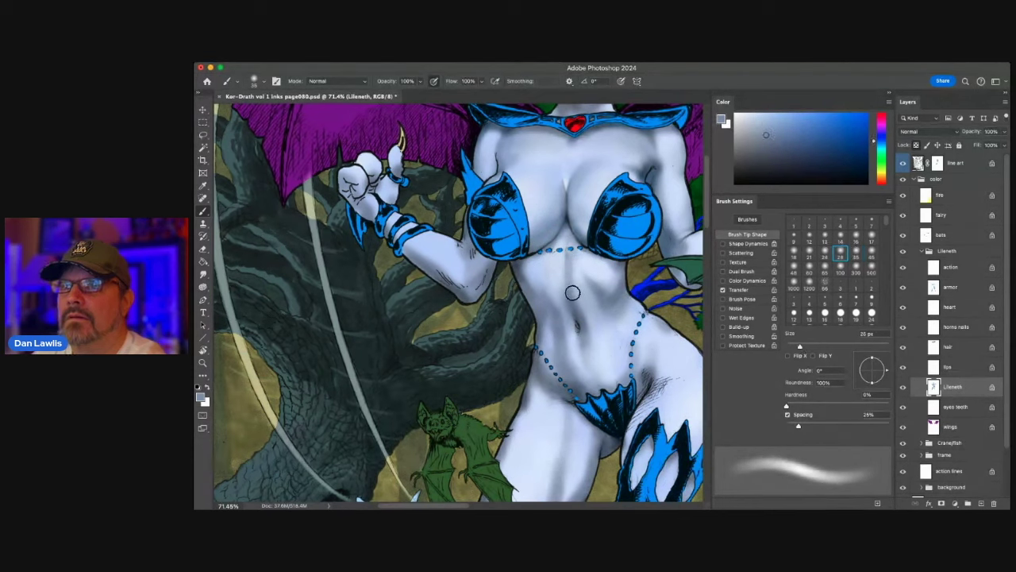
pyautogui.keyDown('alt'); pyautogui.click(582, 295); pyautogui.keyUp('alt')
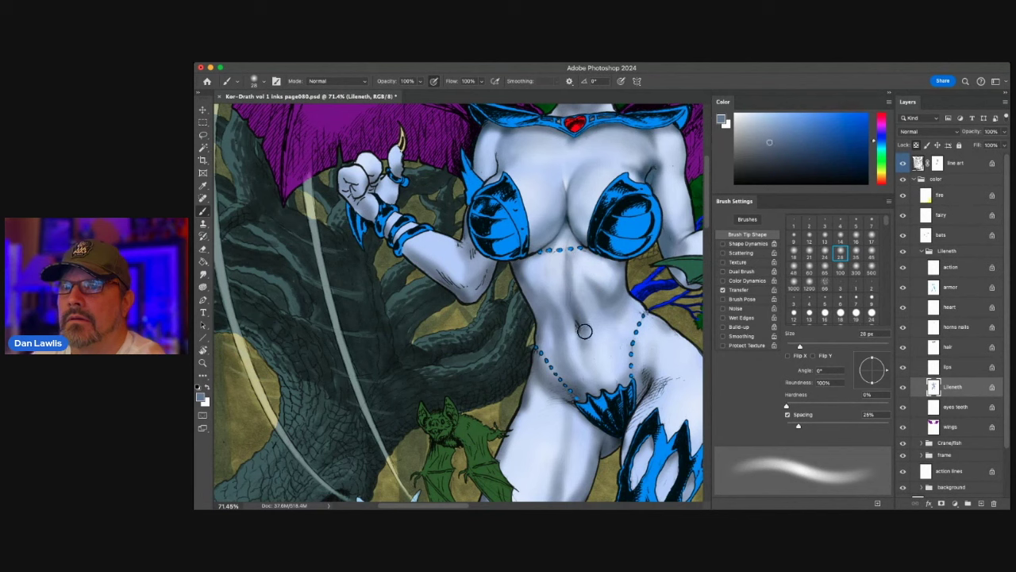
pyautogui.keyDown('alt'); pyautogui.click(599, 320); pyautogui.keyUp('alt')
pyautogui.keyDown('alt'); pyautogui.click(576, 278); pyautogui.keyUp('alt')
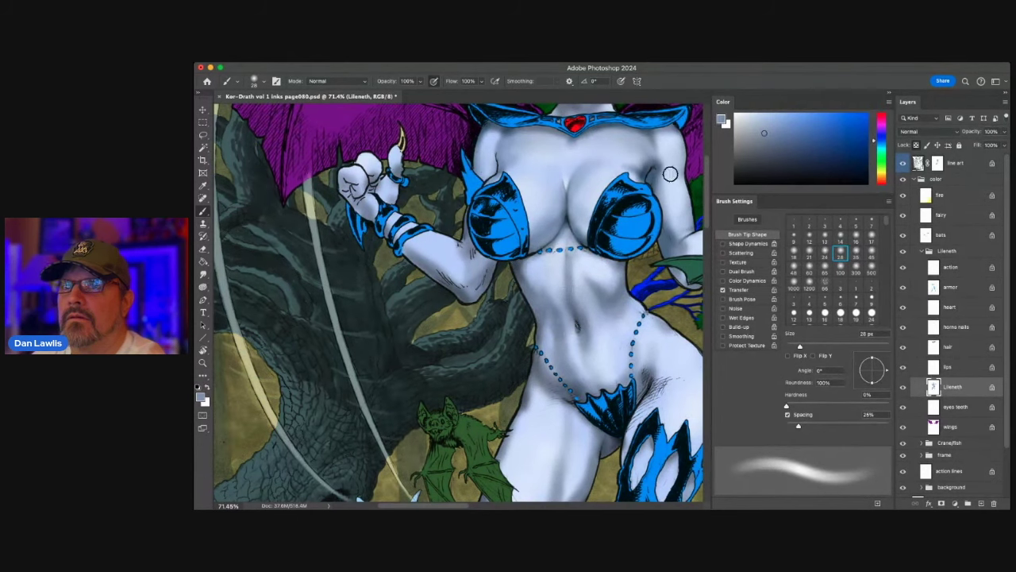
# - Soften the chest shading beside the figure's left armpit with sampled grey-blue and pale tones, enlarging the soft brush from 28 to 100 px
pyautogui.keyDown('alt'); pyautogui.click(645, 162); pyautogui.keyUp('alt')
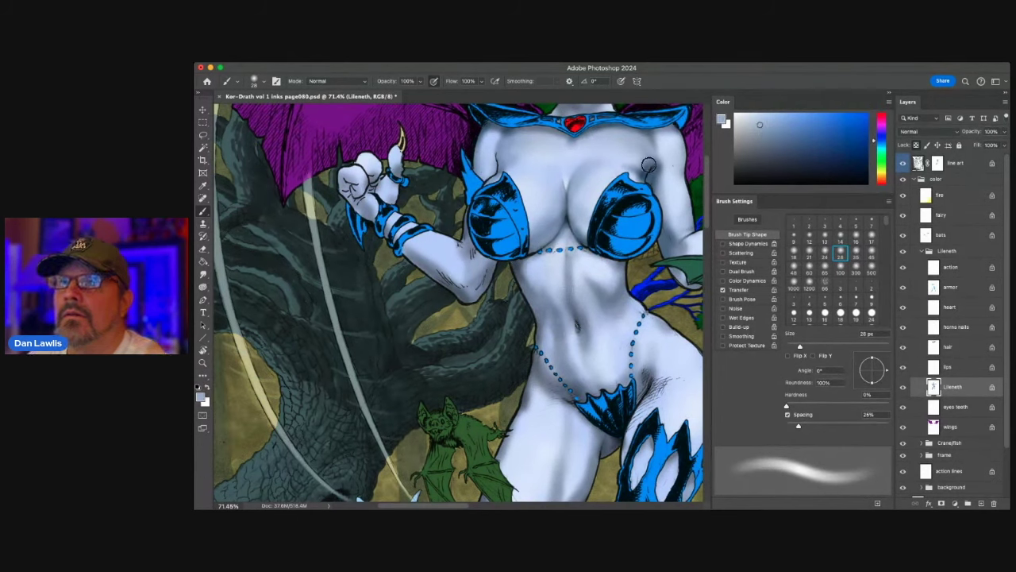
pyautogui.keyDown('alt'); pyautogui.click(639, 165); pyautogui.keyUp('alt')
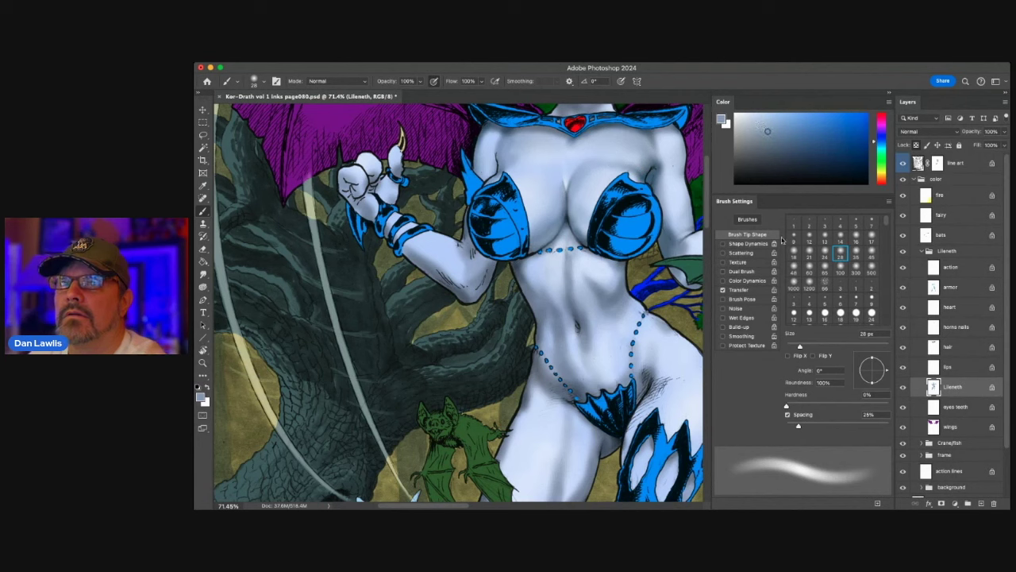
pyautogui.press(']')
pyautogui.press(']')
pyautogui.press(']')
pyautogui.press(']')
pyautogui.press(']')
pyautogui.press(']')
pyautogui.press(']')
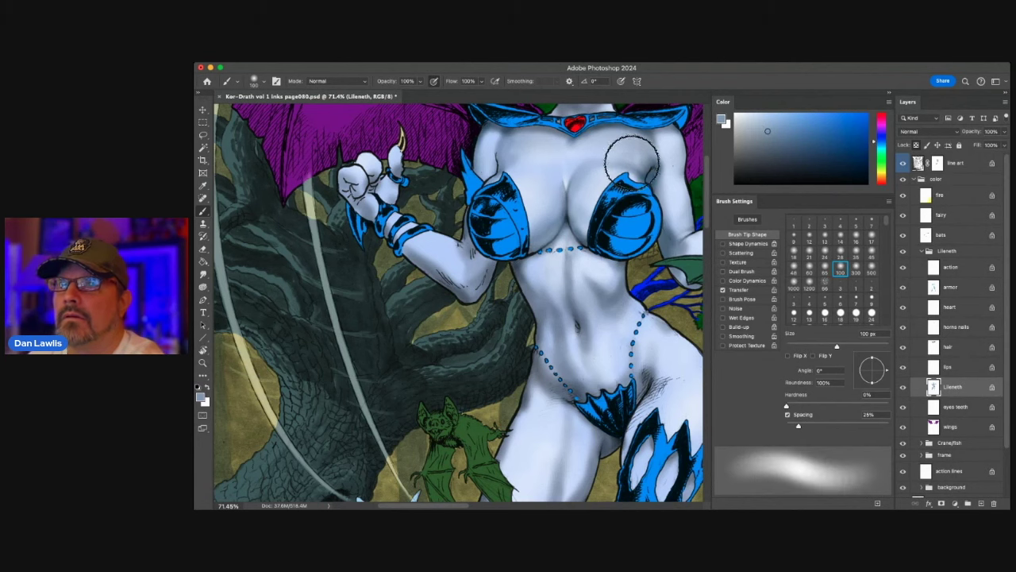
pyautogui.keyDown('alt'); pyautogui.click(613, 167); pyautogui.keyUp('alt')
pyautogui.moveTo(610, 170)
pyautogui.mouseDown()
pyautogui.moveTo(610, 154)
pyautogui.moveTo(596, 157)
pyautogui.mouseUp()
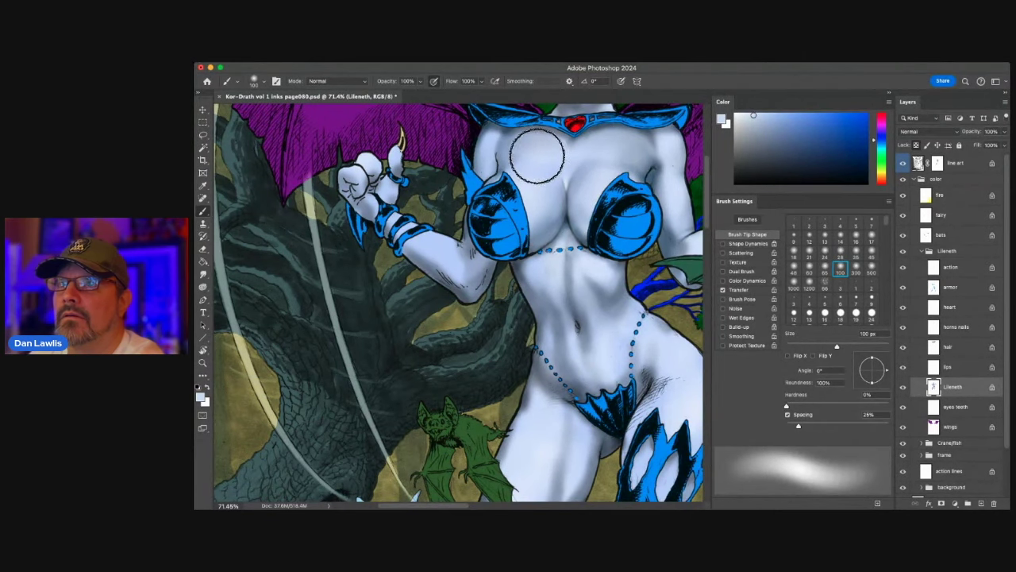
# - Refine the sternum shading with 35 px and 7 px soft brushes, using light and shadow tones sampled nearby
pyautogui.click(856, 252)
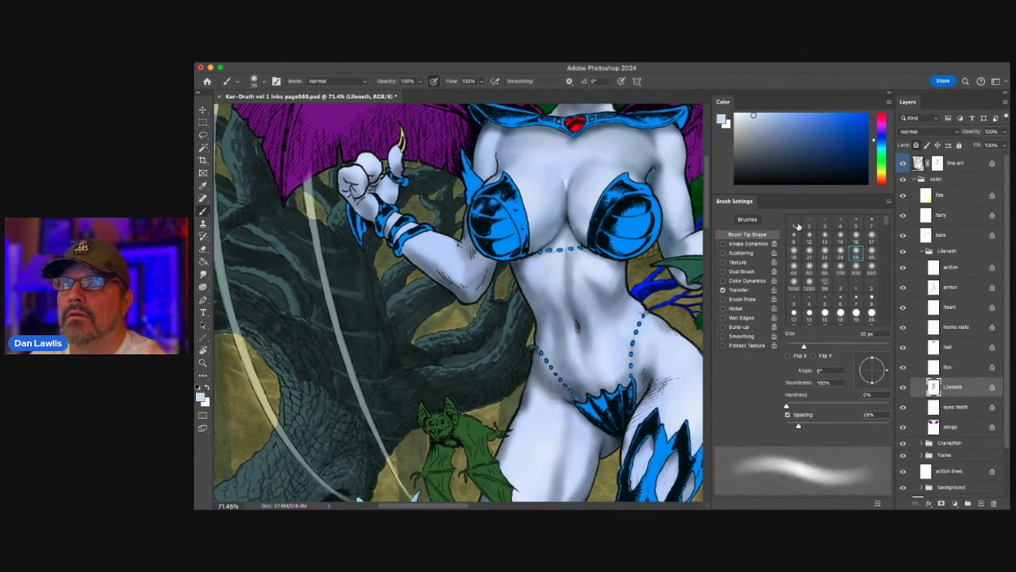
pyautogui.keyDown('alt'); pyautogui.click(577, 182); pyautogui.keyUp('alt')
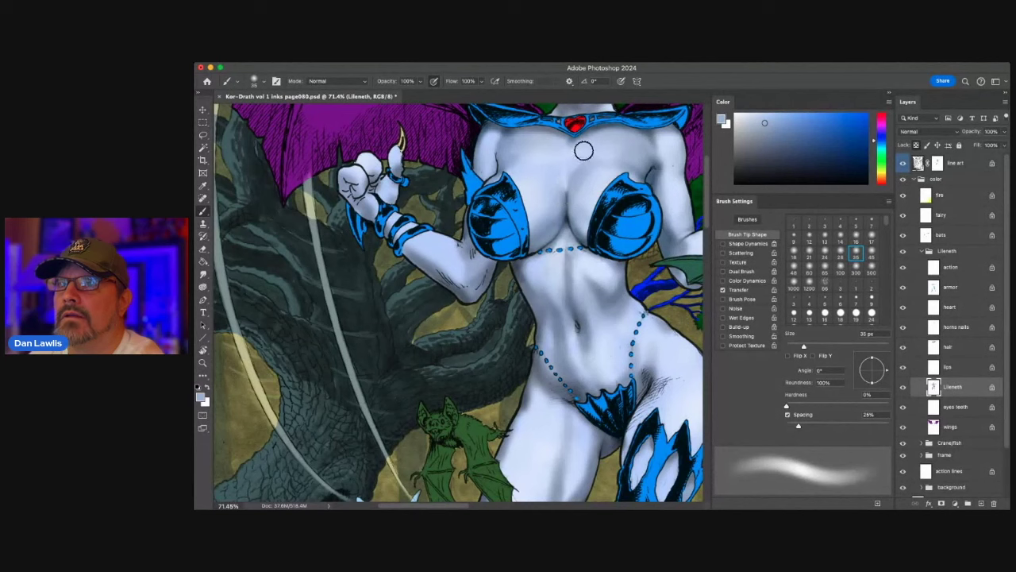
pyautogui.click(871, 221)
pyautogui.keyDown('alt'); pyautogui.click(564, 181); pyautogui.keyUp('alt')
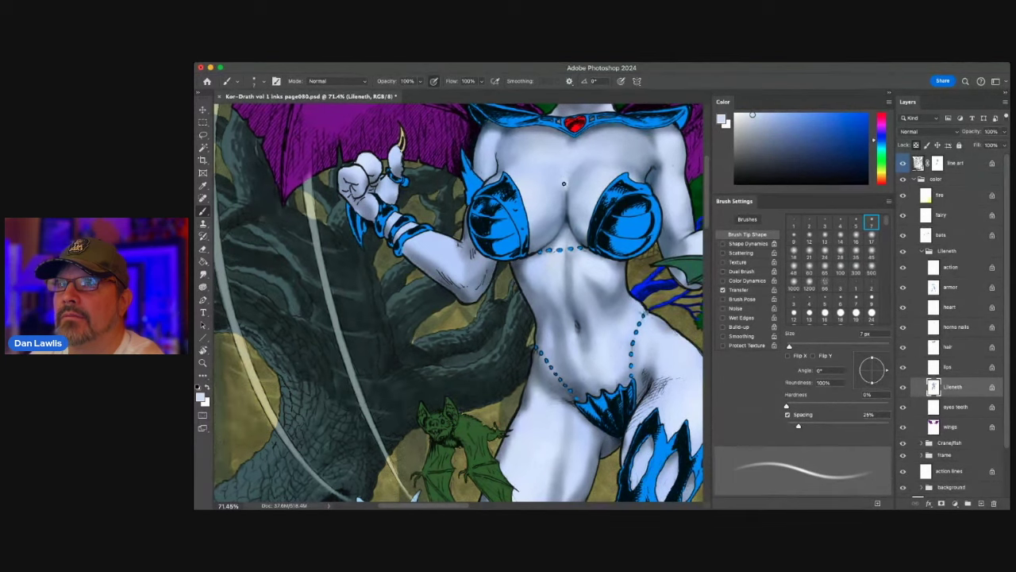
pyautogui.keyDown('alt'); pyautogui.click(567, 177); pyautogui.keyUp('alt')
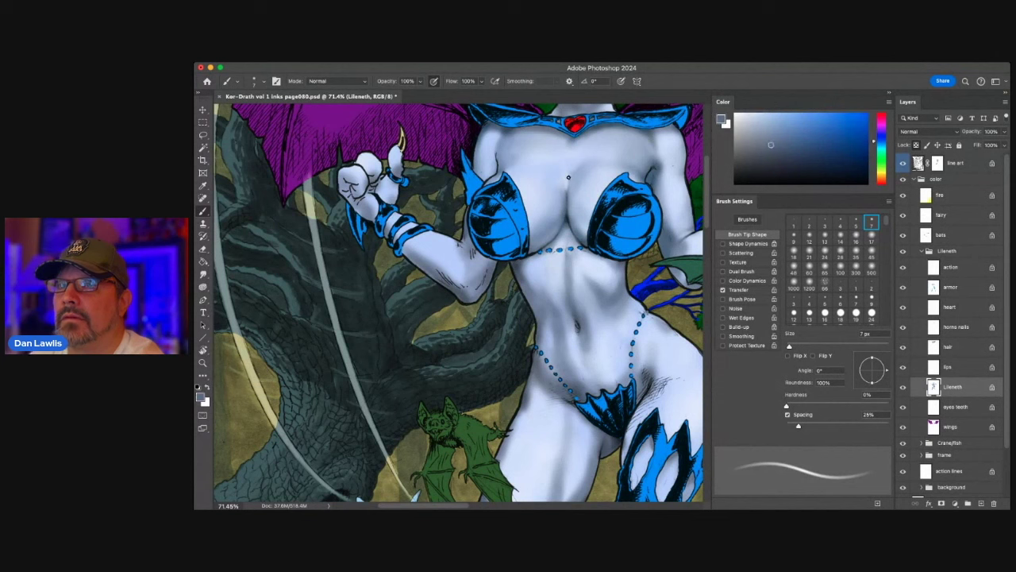
# - Shade the figure's left shoulder and upper arm with a 28 px soft brush, alternating sampled grey-blue, dark and pale tones
pyautogui.click(839, 253)
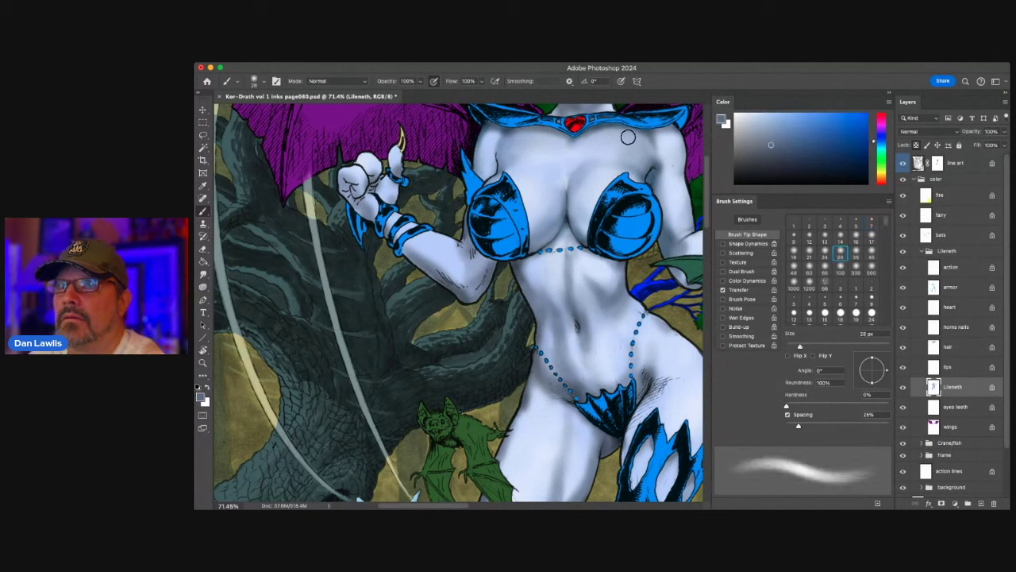
pyautogui.keyDown('alt'); pyautogui.click(659, 130); pyautogui.keyUp('alt')
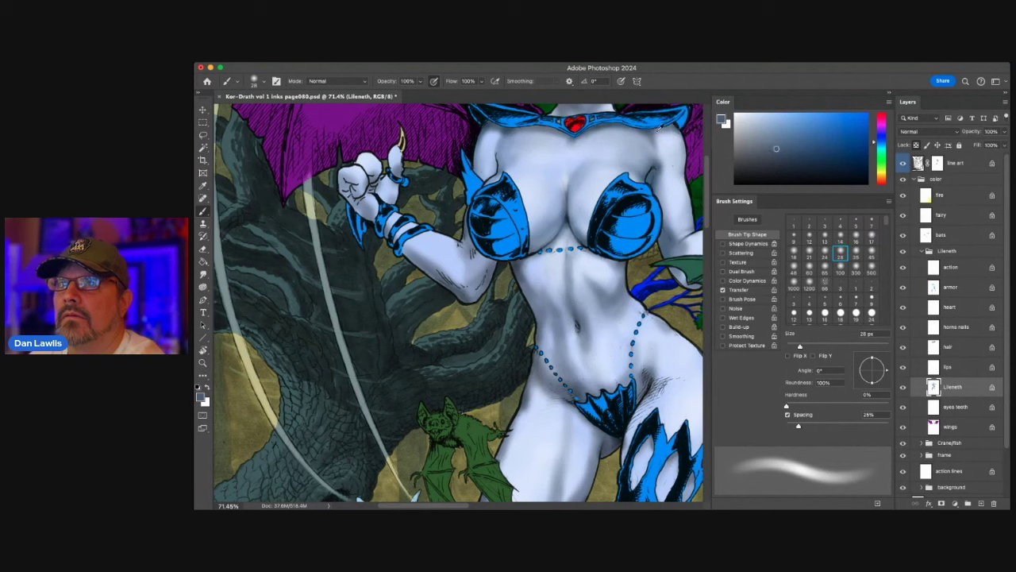
pyautogui.keyDown('alt'); pyautogui.click(626, 202); pyautogui.keyUp('alt')
pyautogui.moveTo(677, 125); pyautogui.dragTo(686, 165)
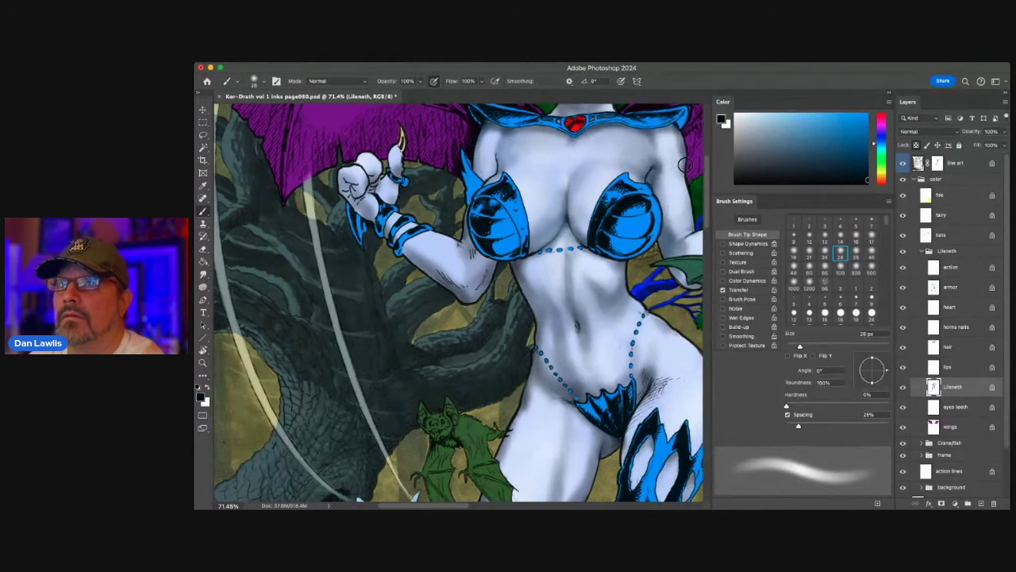
pyautogui.keyDown('alt'); pyautogui.click(676, 146); pyautogui.keyUp('alt')
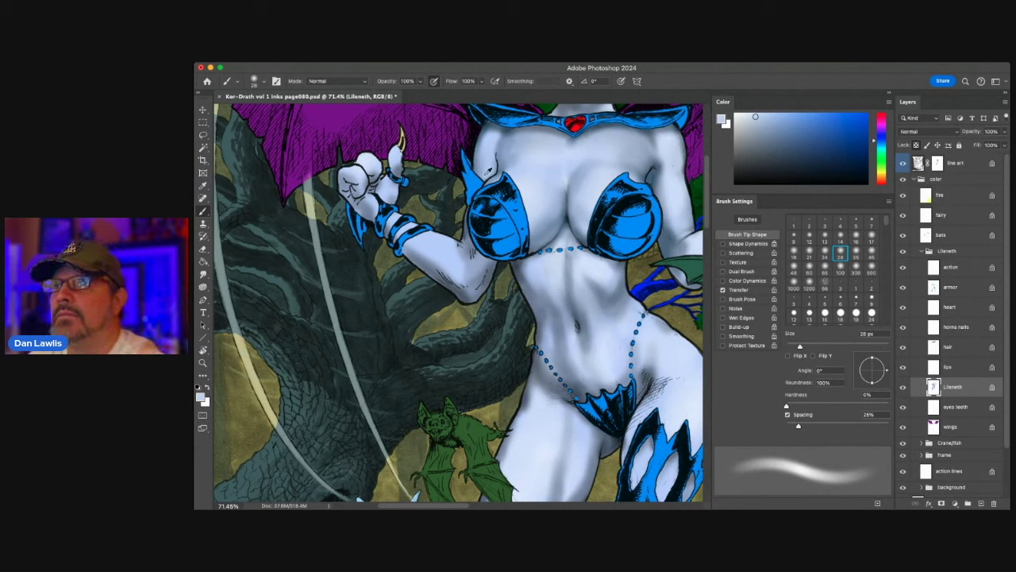
# - Lay shadows into the raised hand with a 28 px soft brush, adding finger details at 7 px in sampled dark blue tones
pyautogui.keyDown('alt'); pyautogui.click(501, 187); pyautogui.keyUp('alt')
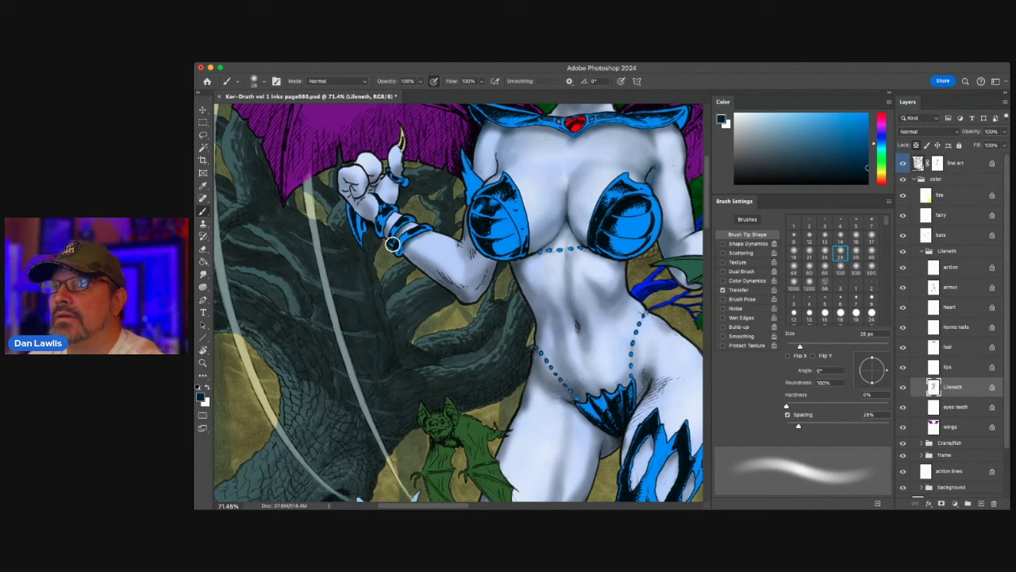
pyautogui.moveTo(368, 213)
pyautogui.mouseDown()
pyautogui.moveTo(345, 197)
pyautogui.moveTo(369, 161)
pyautogui.mouseUp()
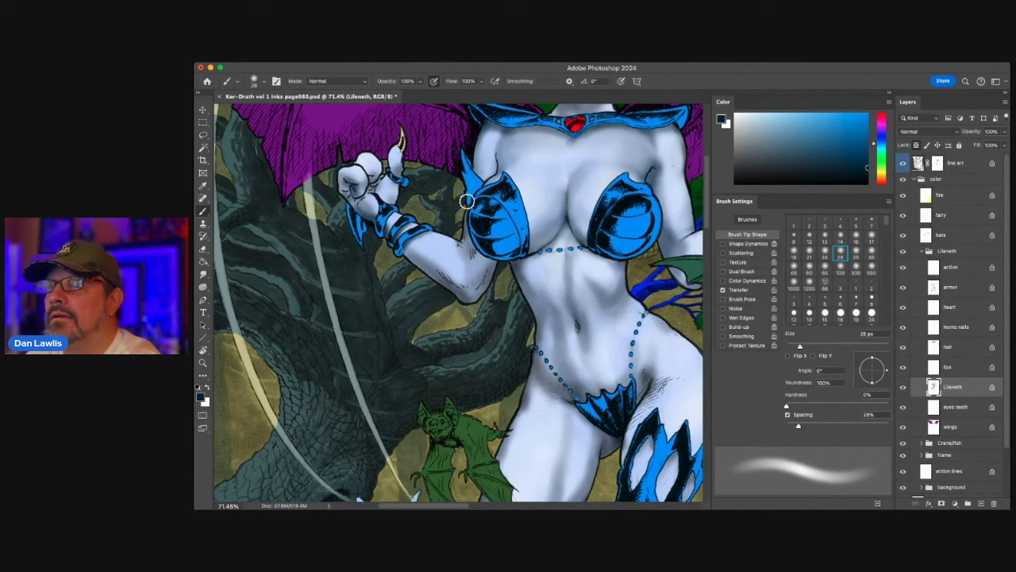
pyautogui.click(871, 222)
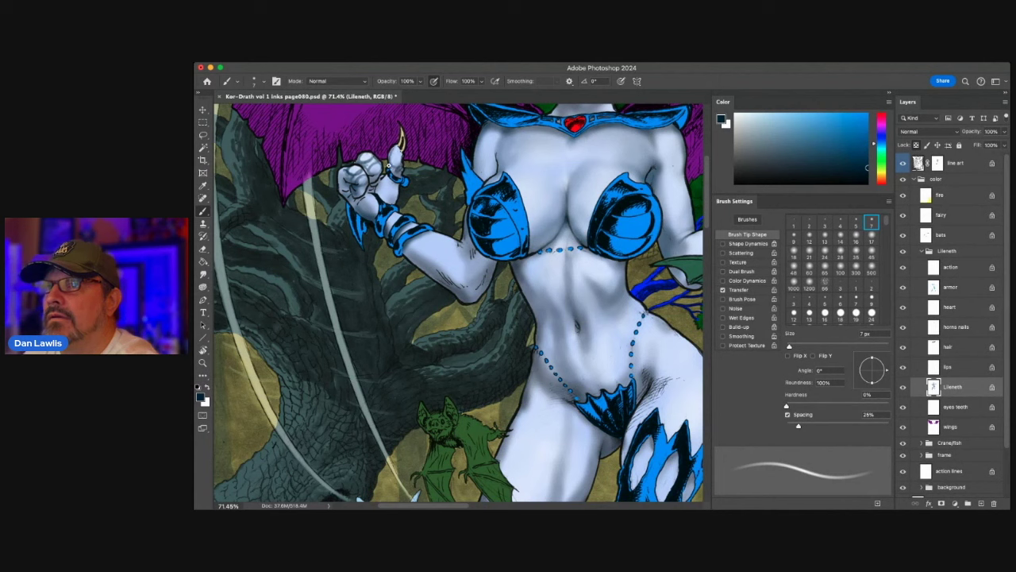
pyautogui.keyDown('alt'); pyautogui.click(395, 178); pyautogui.keyUp('alt')
pyautogui.keyDown('alt'); pyautogui.click(403, 162); pyautogui.keyUp('alt')
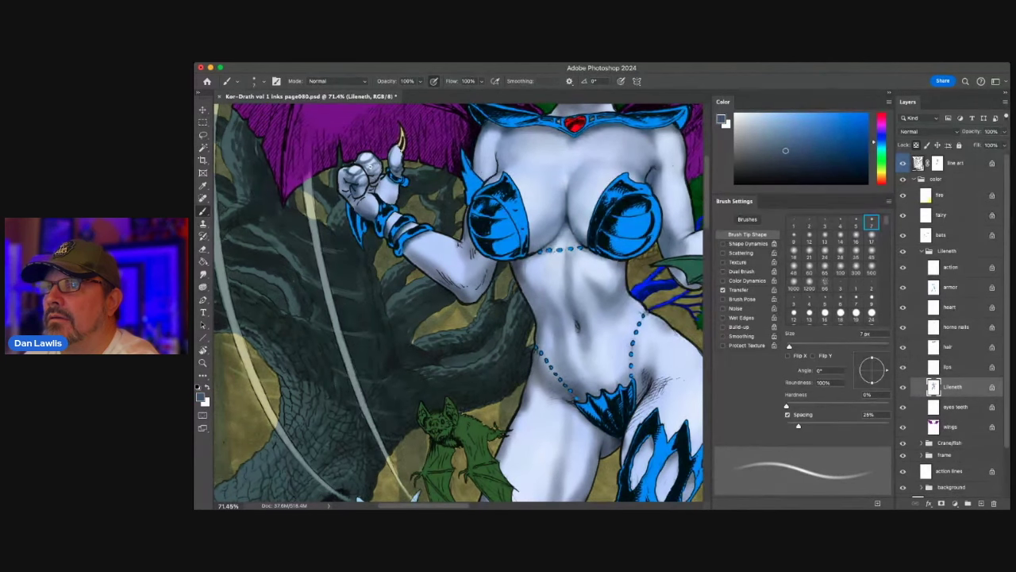
# - Soften the raised hand's knuckle shading with a 28 px soft brush in sampled grey-blue and pale tones
pyautogui.click(840, 252)
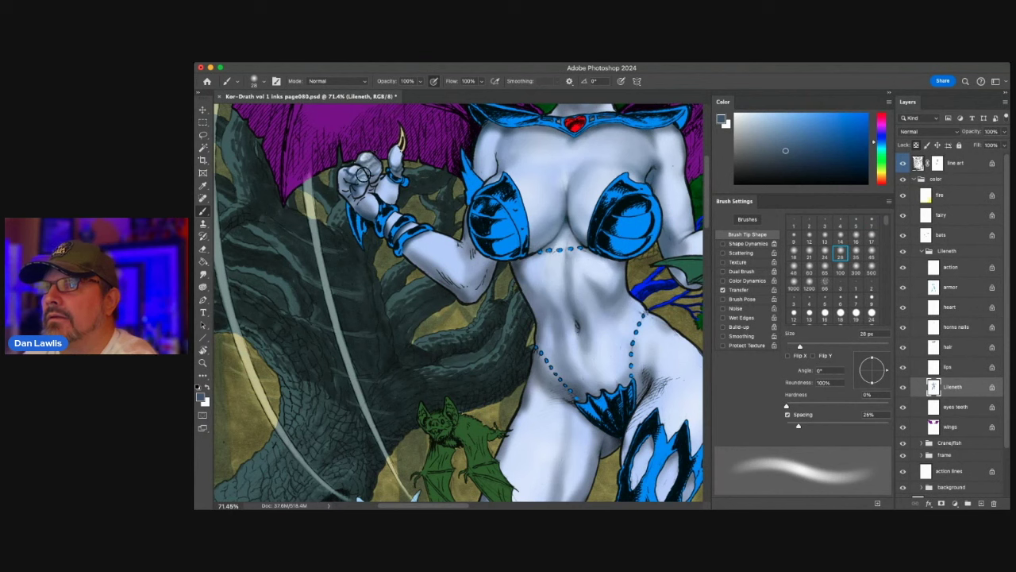
pyautogui.keyDown('alt'); pyautogui.click(604, 177); pyautogui.keyUp('alt')
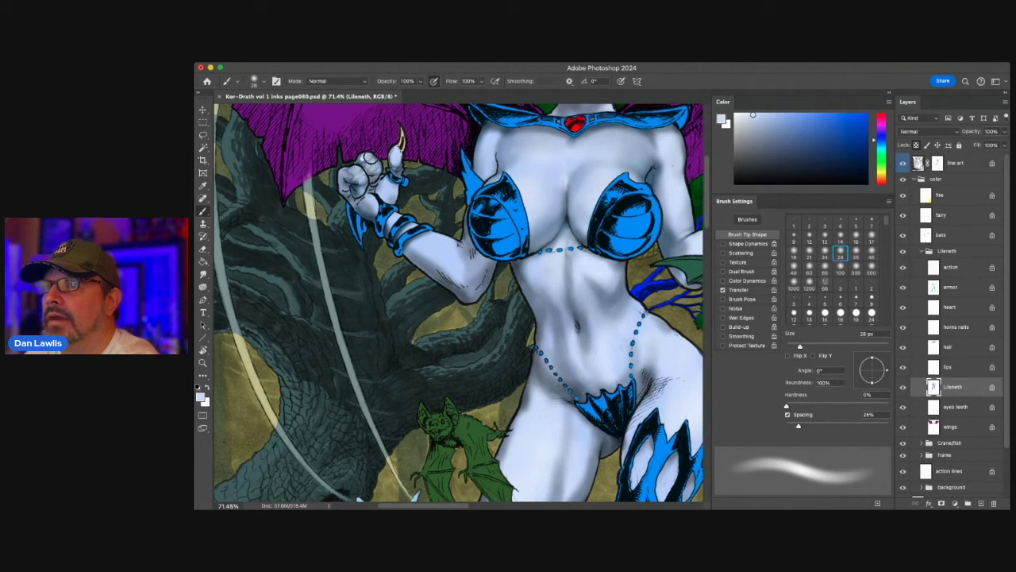
pyautogui.keyDown('alt'); pyautogui.click(397, 169); pyautogui.keyUp('alt')
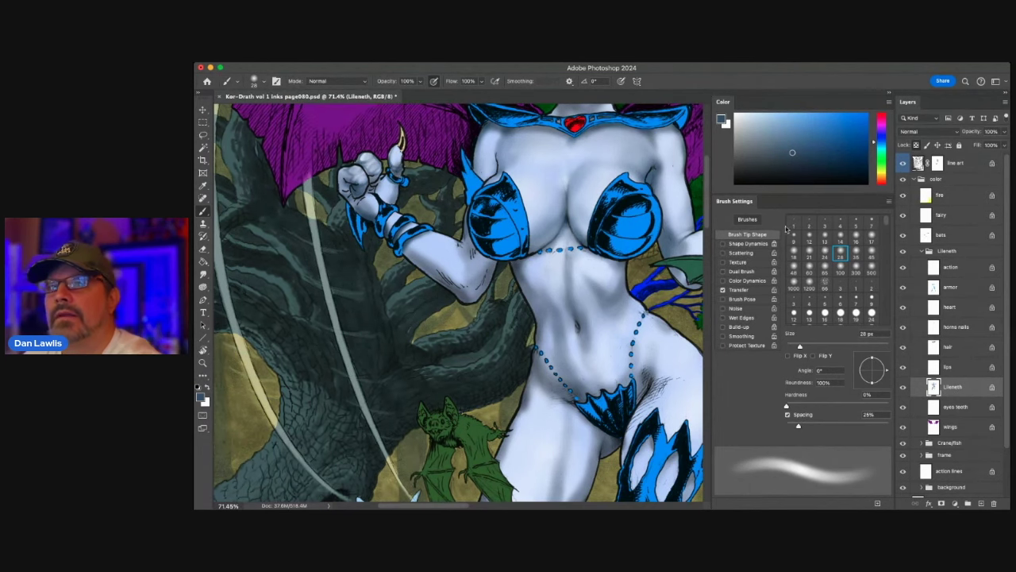
# - Refine highlights and shadows on the raised hand's knuckles with a 7 px soft brush, alternating sampled pale and dark tones
pyautogui.click(871, 222)
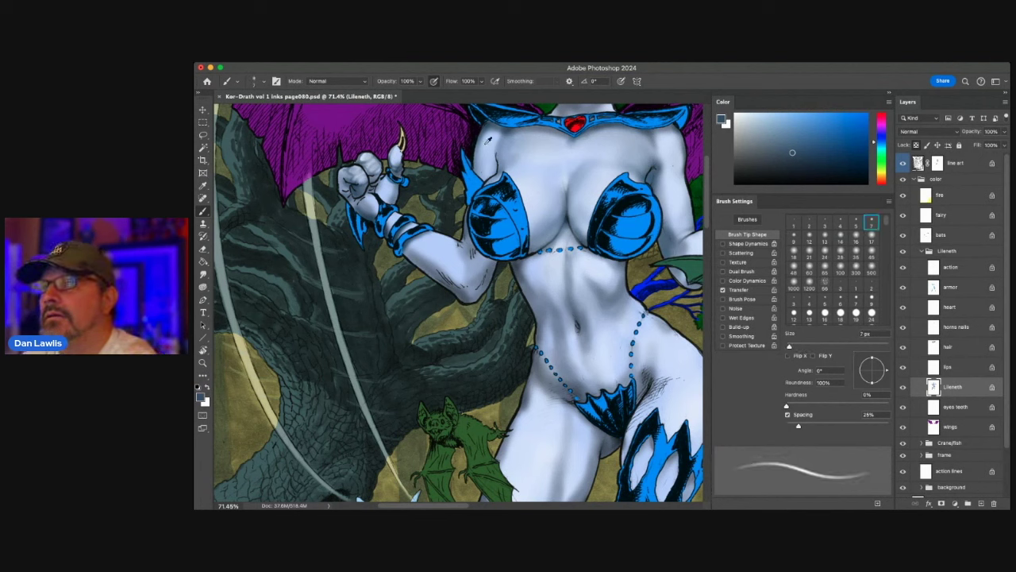
pyautogui.keyDown('alt'); pyautogui.click(541, 158); pyautogui.keyUp('alt')
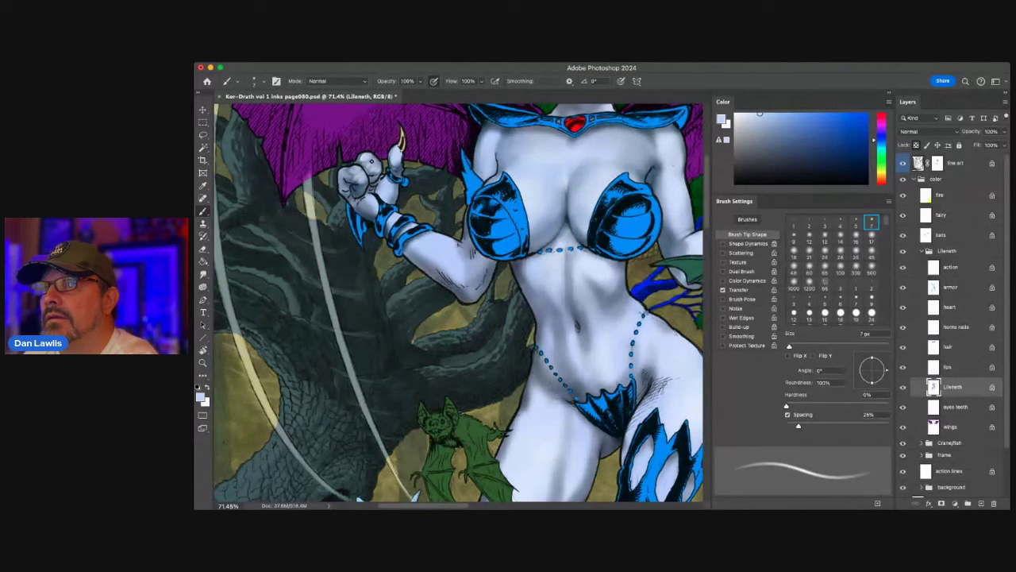
pyautogui.keyDown('alt'); pyautogui.click(362, 167); pyautogui.keyUp('alt')
pyautogui.keyDown('alt'); pyautogui.click(370, 169); pyautogui.keyUp('alt')
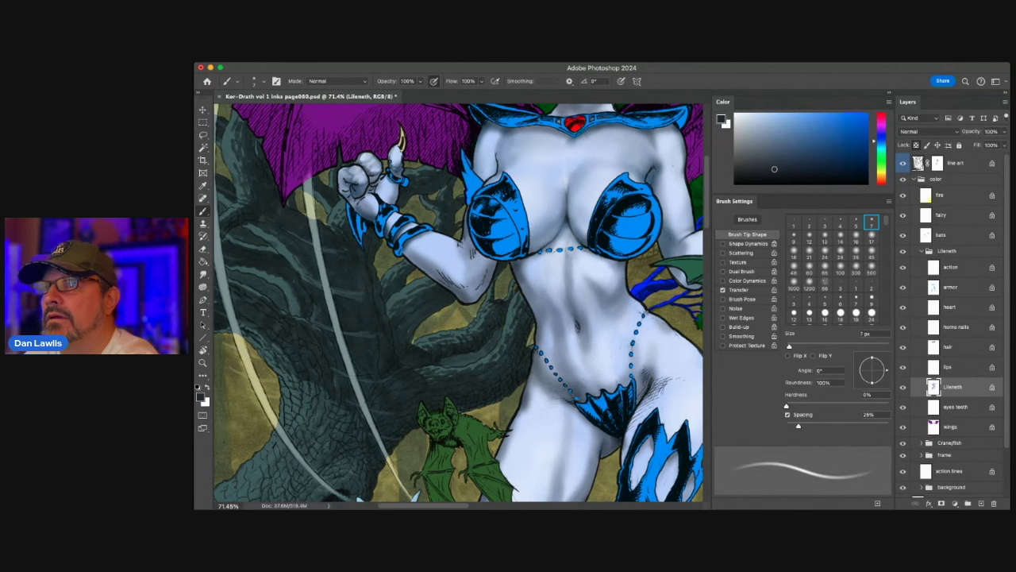
pyautogui.keyDown('alt'); pyautogui.click(391, 153); pyautogui.keyUp('alt')
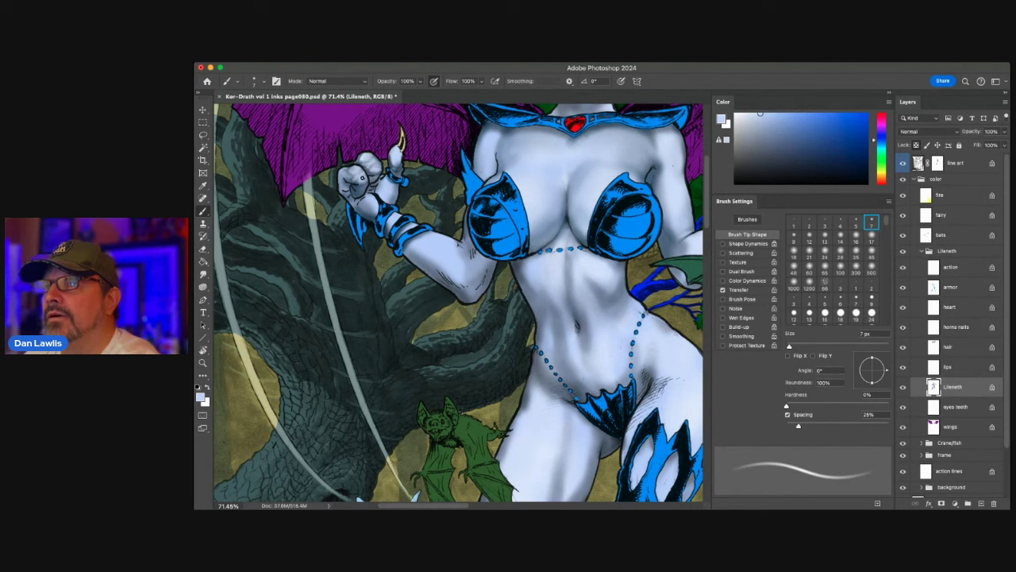
# - Detail the raised hand's palm and curled fingers with a 7 px soft brush in sampled pale, grey-blue and dark tones
pyautogui.keyDown('alt'); pyautogui.click(561, 174); pyautogui.keyUp('alt')
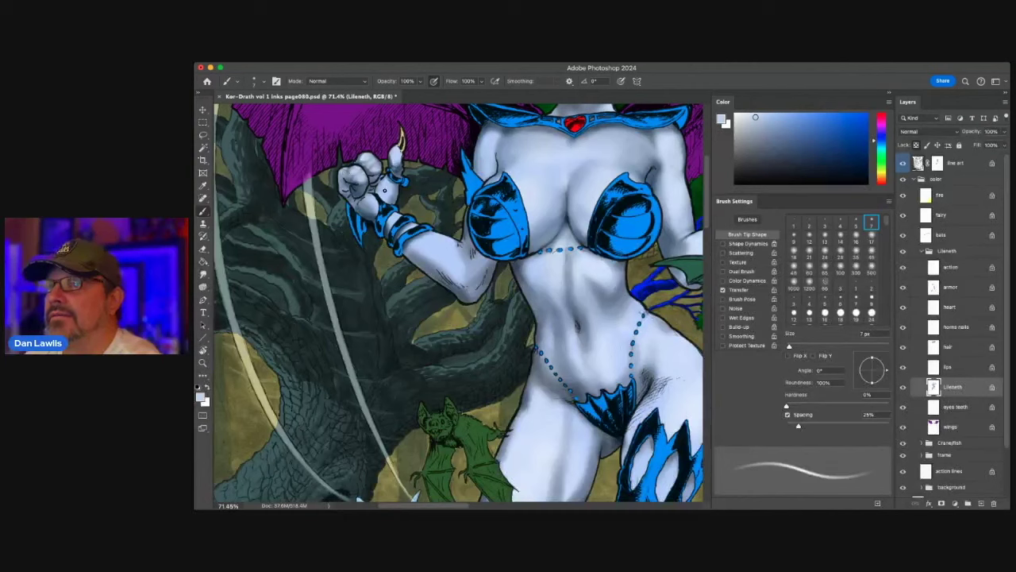
pyautogui.keyDown('alt'); pyautogui.click(369, 187); pyautogui.keyUp('alt')
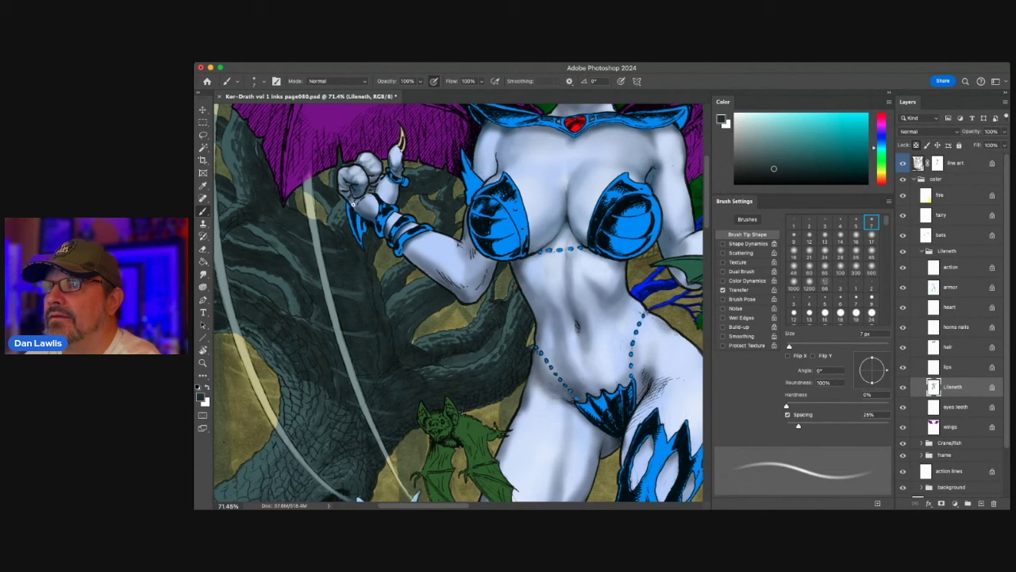
pyautogui.keyDown('alt'); pyautogui.click(388, 151); pyautogui.keyUp('alt')
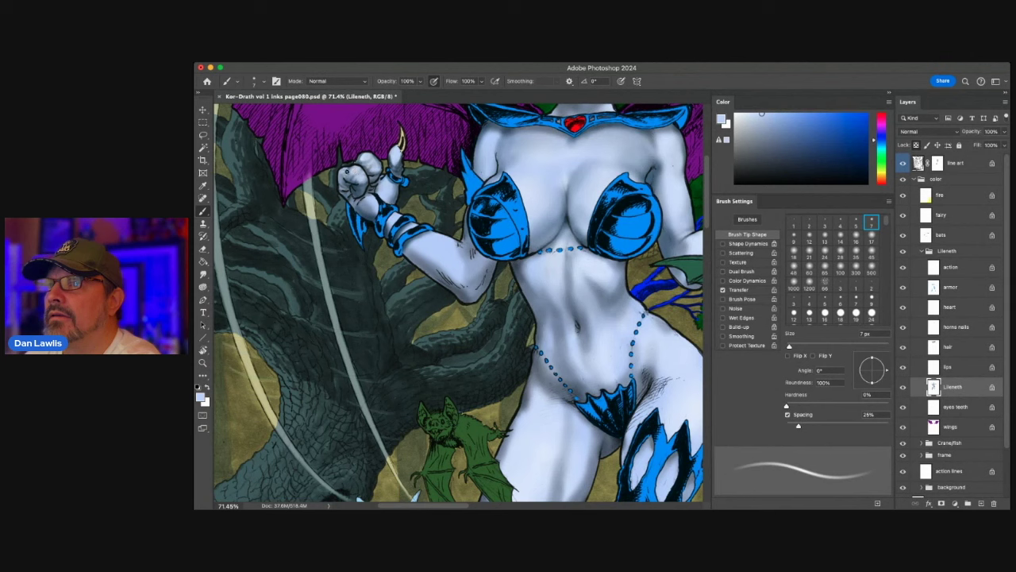
pyautogui.keyDown('alt'); pyautogui.click(355, 167); pyautogui.keyUp('alt')
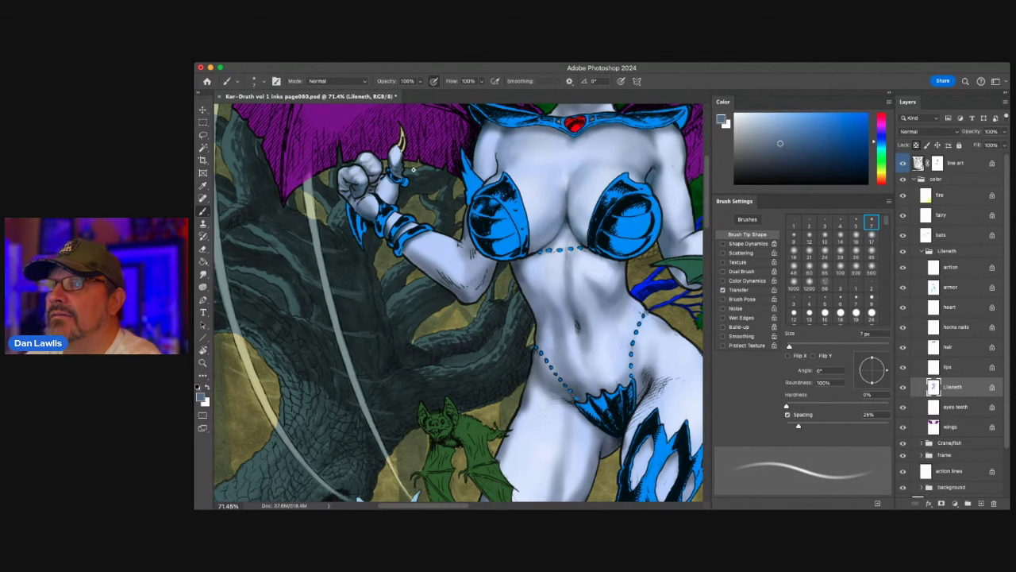
pyautogui.keyDown('alt'); pyautogui.click(488, 205); pyautogui.keyUp('alt')
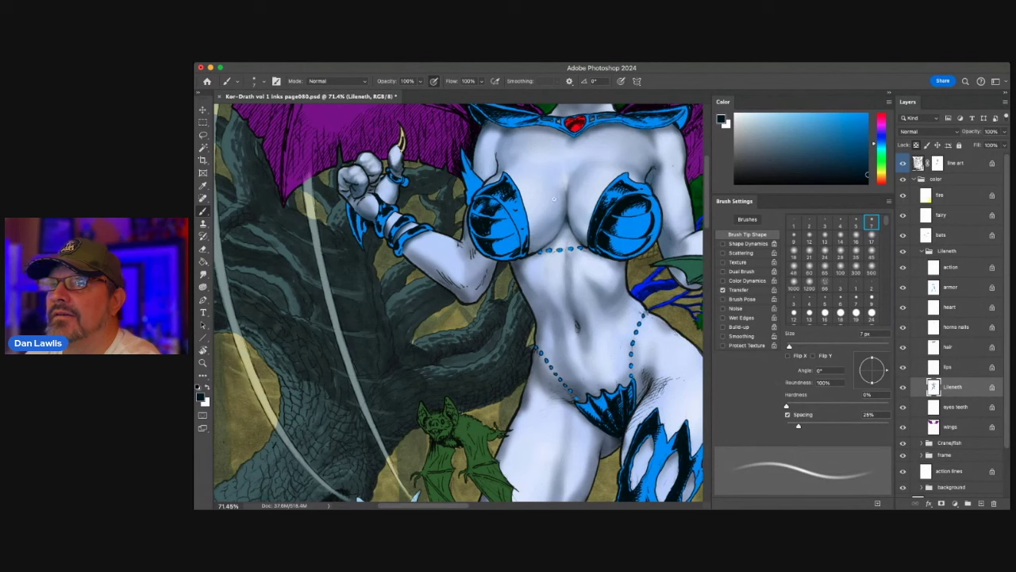
# - Blend the skin of the clawed finger, palm and wrist with 24 px and 14 px soft brushes, using sampled light and dark tones
pyautogui.click(824, 253)
pyautogui.keyDown('alt'); pyautogui.click(398, 167); pyautogui.keyUp('alt')
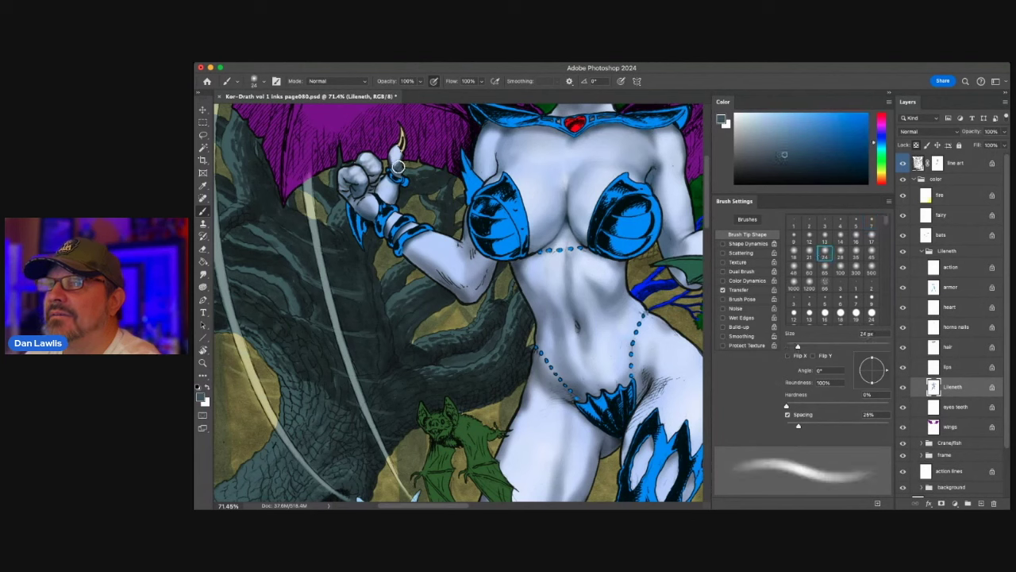
pyautogui.keyDown('alt'); pyautogui.click(399, 148); pyautogui.keyUp('alt')
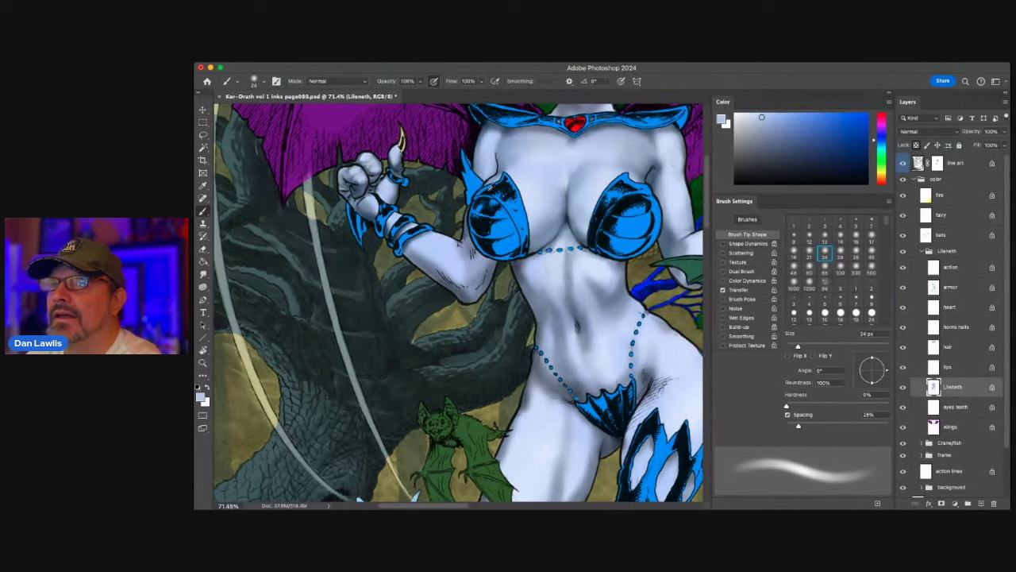
pyautogui.click(841, 238)
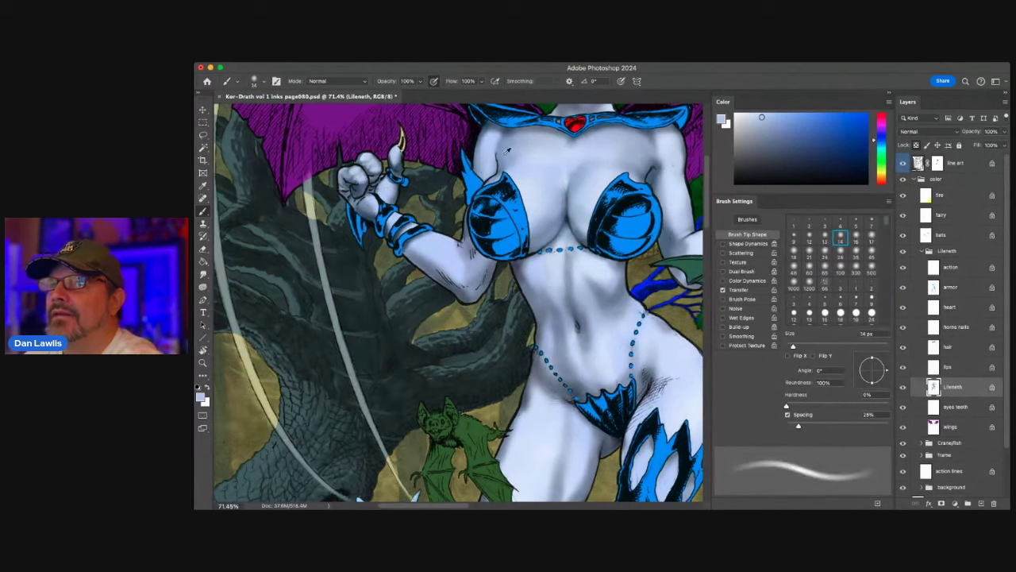
pyautogui.keyDown('alt'); pyautogui.click(518, 182); pyautogui.keyUp('alt')
pyautogui.moveTo(370, 199); pyautogui.dragTo(366, 201)
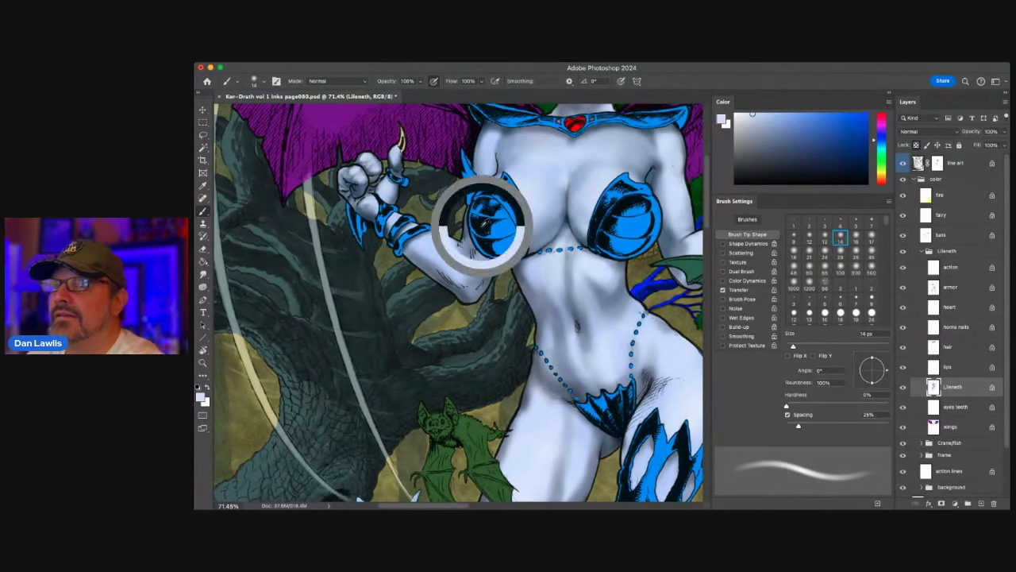
pyautogui.press('d')
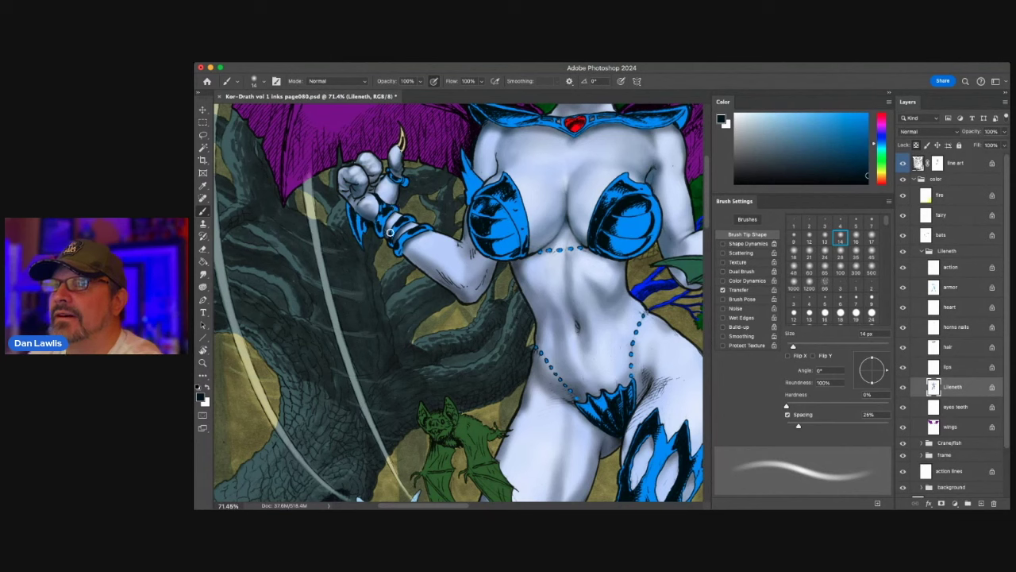
pyautogui.keyDown('alt'); pyautogui.click(403, 227); pyautogui.keyUp('alt')
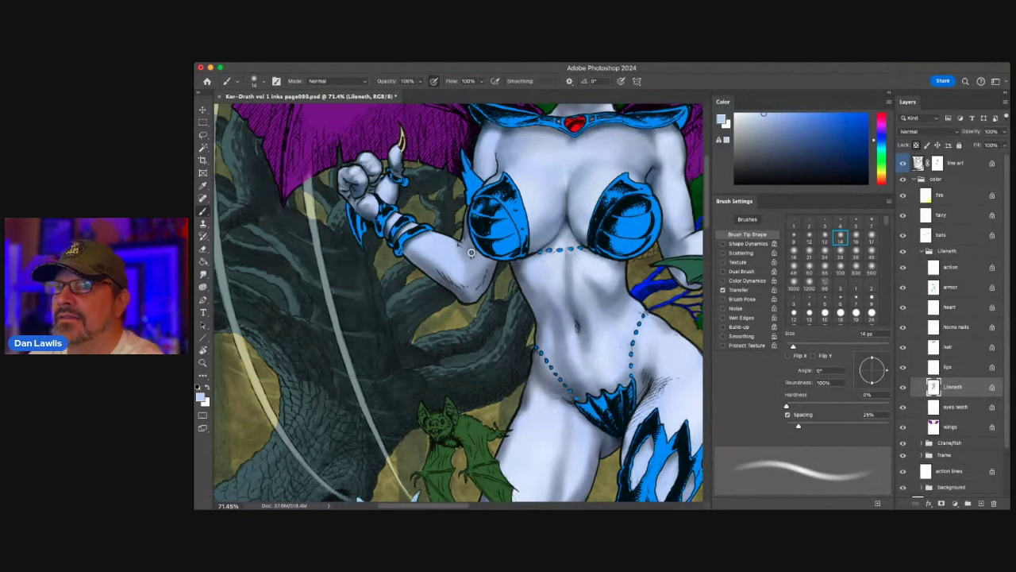
# - Paint out the hatch lines inside the raised forearm on the line art layer mask with a 14 px brush, then return to the Lileneth layer
pyautogui.click(936, 163)
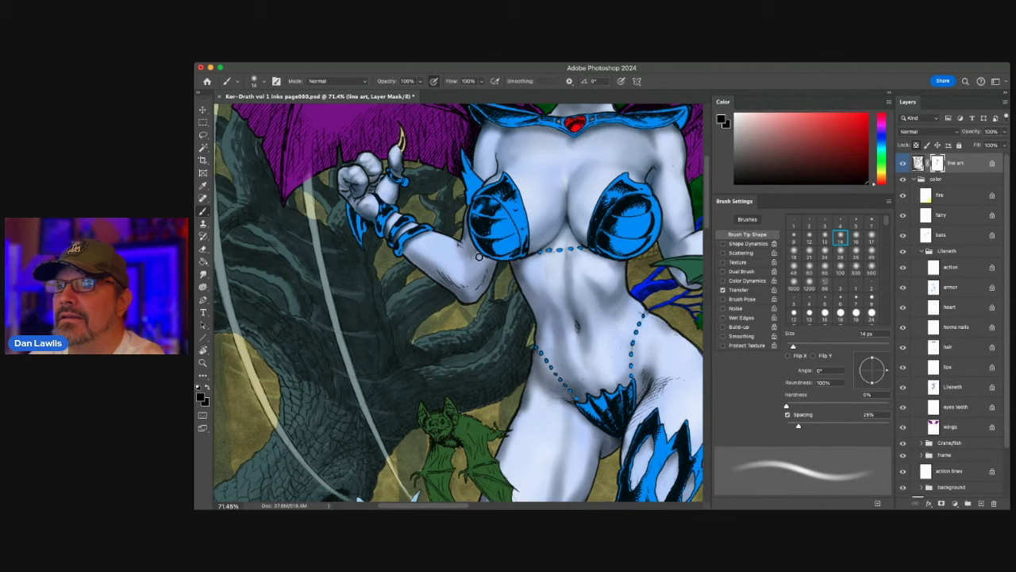
pyautogui.click(827, 167)
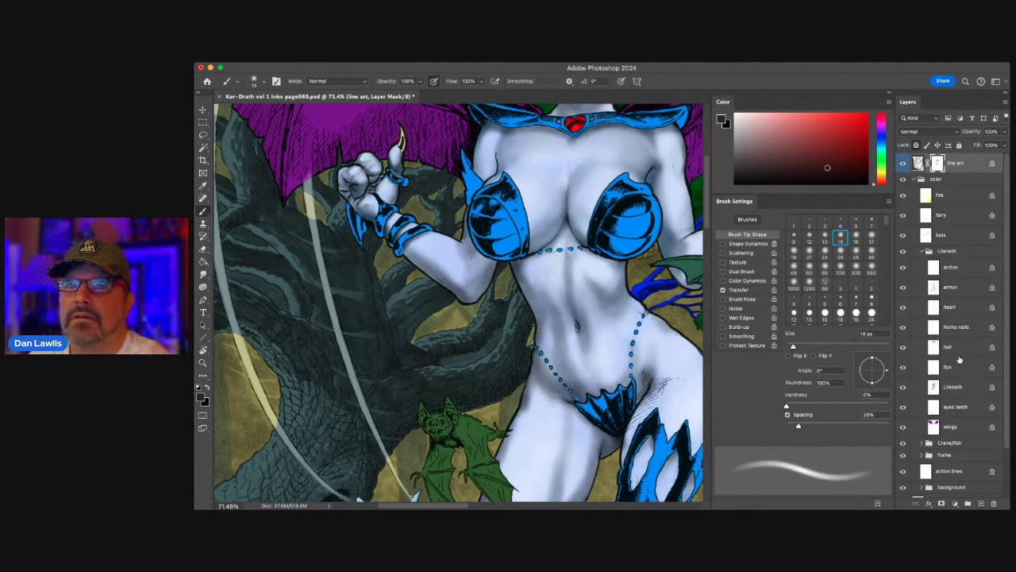
pyautogui.click(975, 387)
pyautogui.keyDown('alt'); pyautogui.click(485, 223); pyautogui.keyUp('alt')
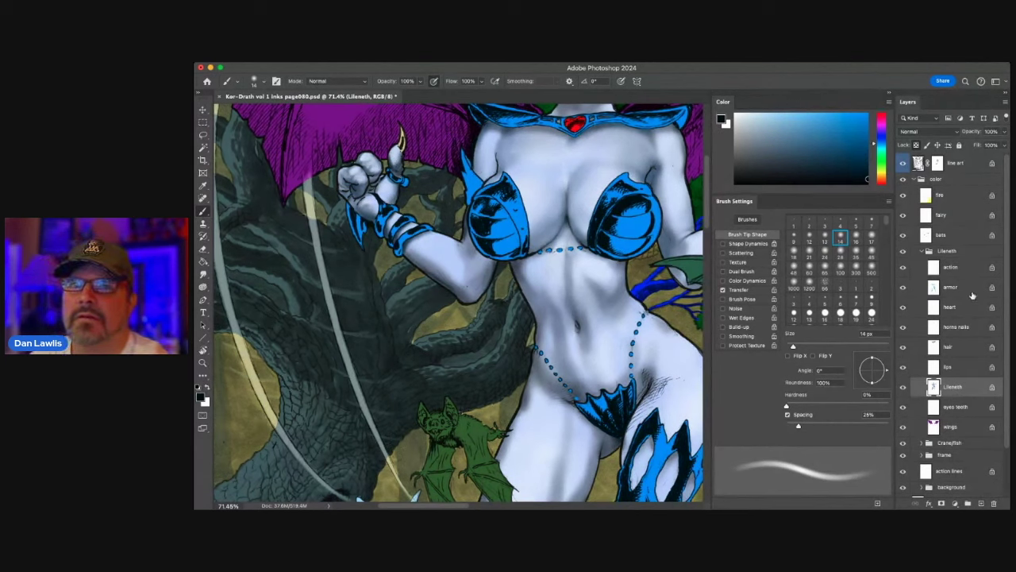
# - Recolor the raised hand's yellow claw on the horns nails layer with a 14 px soft brush in sampled blue, dark teal and pale tones
pyautogui.click(974, 327)
pyautogui.keyDown('alt'); pyautogui.click(474, 182); pyautogui.keyUp('alt')
pyautogui.moveTo(404, 139); pyautogui.dragTo(403, 138)
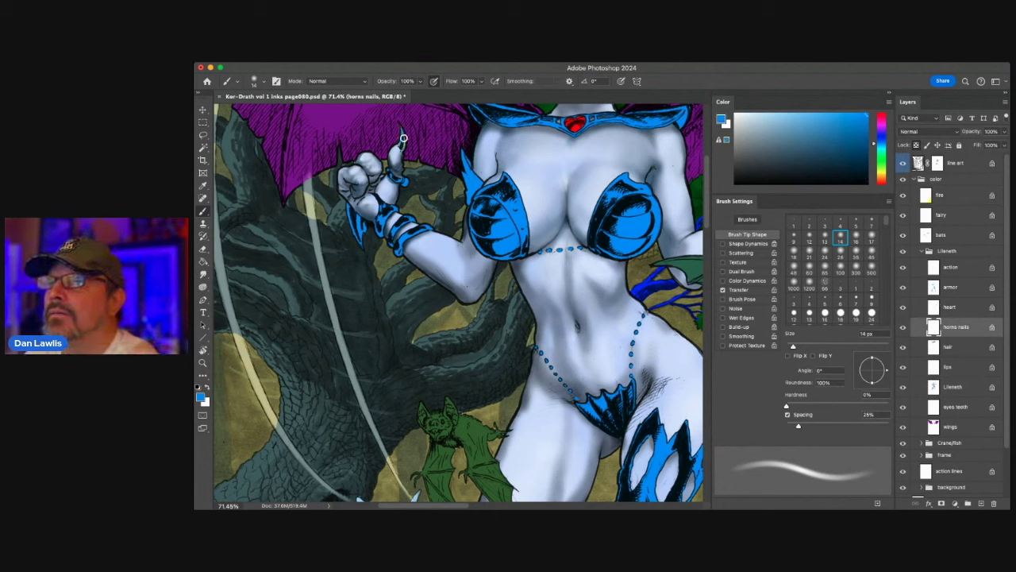
pyautogui.keyDown('alt'); pyautogui.click(423, 252); pyautogui.keyUp('alt')
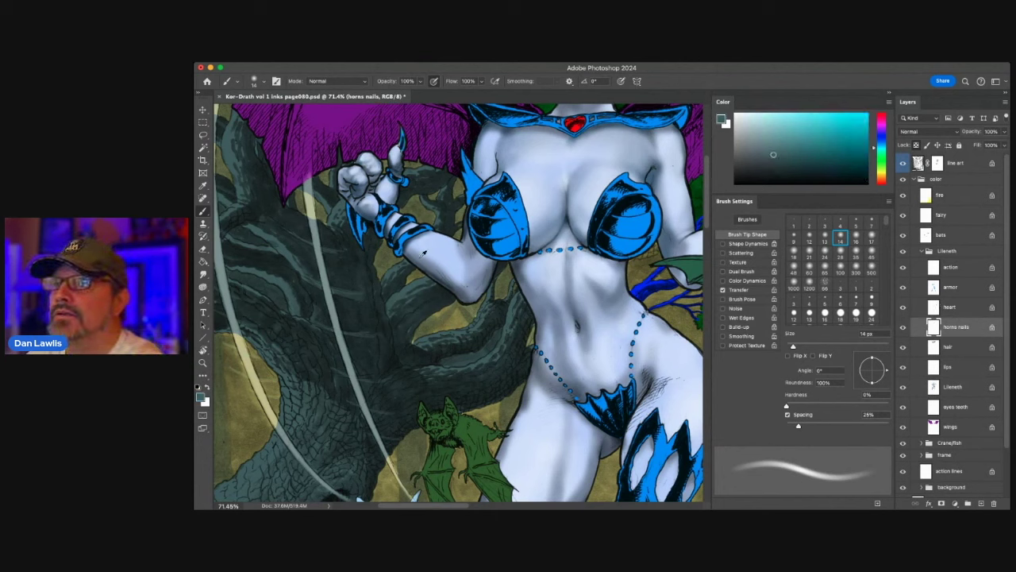
pyautogui.moveTo(400, 144)
pyautogui.mouseDown()
pyautogui.moveTo(402, 125)
pyautogui.moveTo(403, 142)
pyautogui.mouseUp()
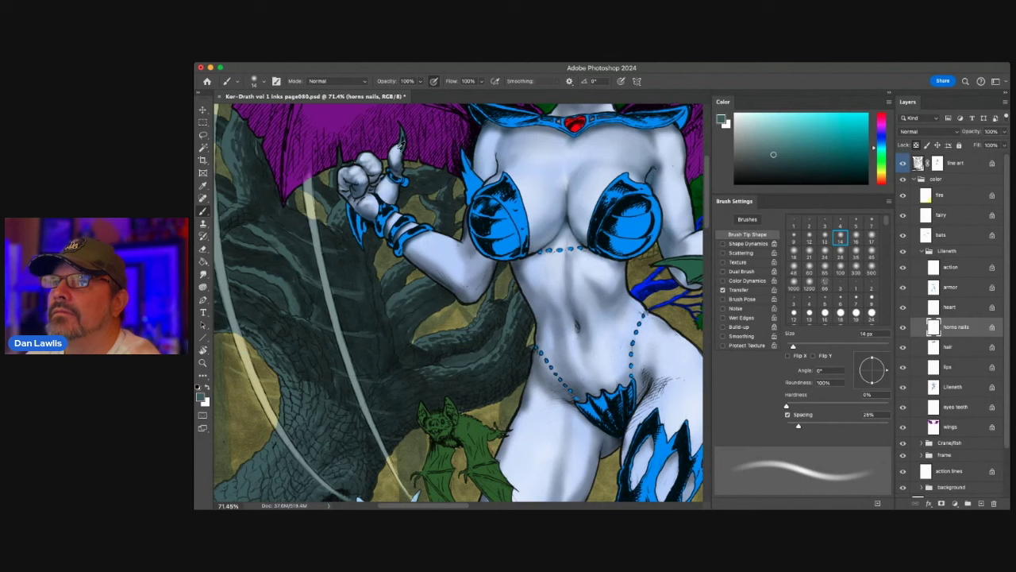
pyautogui.keyDown('alt'); pyautogui.click(402, 144); pyautogui.keyUp('alt')
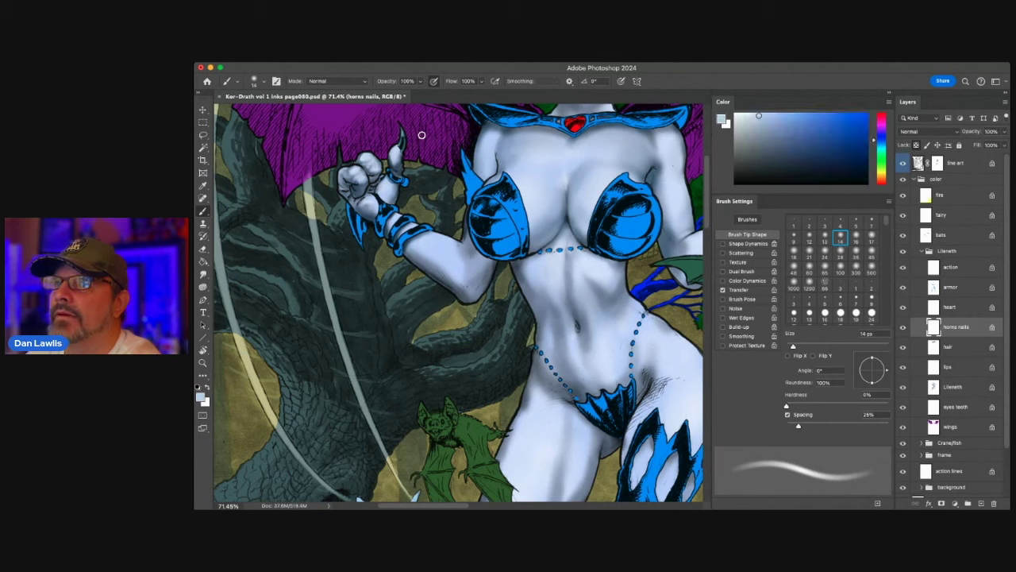
pyautogui.keyDown('alt'); pyautogui.click(402, 148); pyautogui.keyUp('alt')
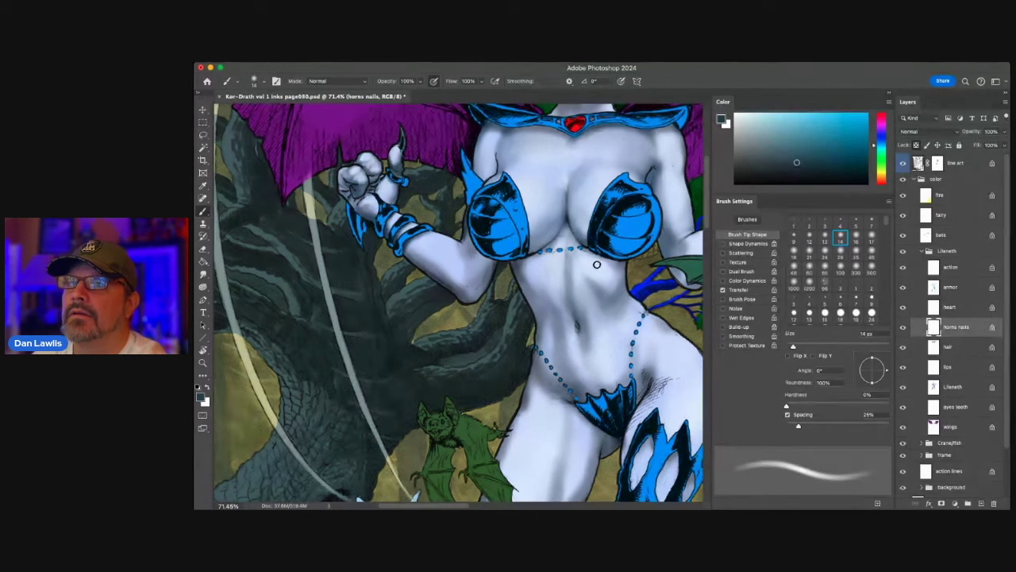
pyautogui.press('z')
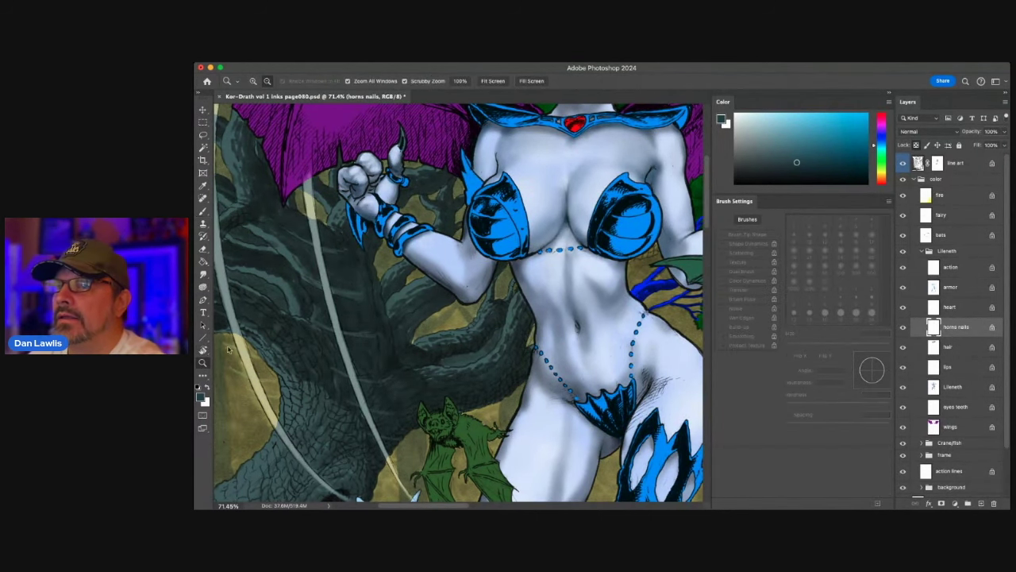
# - Shade the bare thigh beside the bat on the Lileneth layer with a 300 px soft brush in a sampled dark blue-grey
pyautogui.keyDown('alt'); pyautogui.click(594, 246); pyautogui.keyUp('alt')
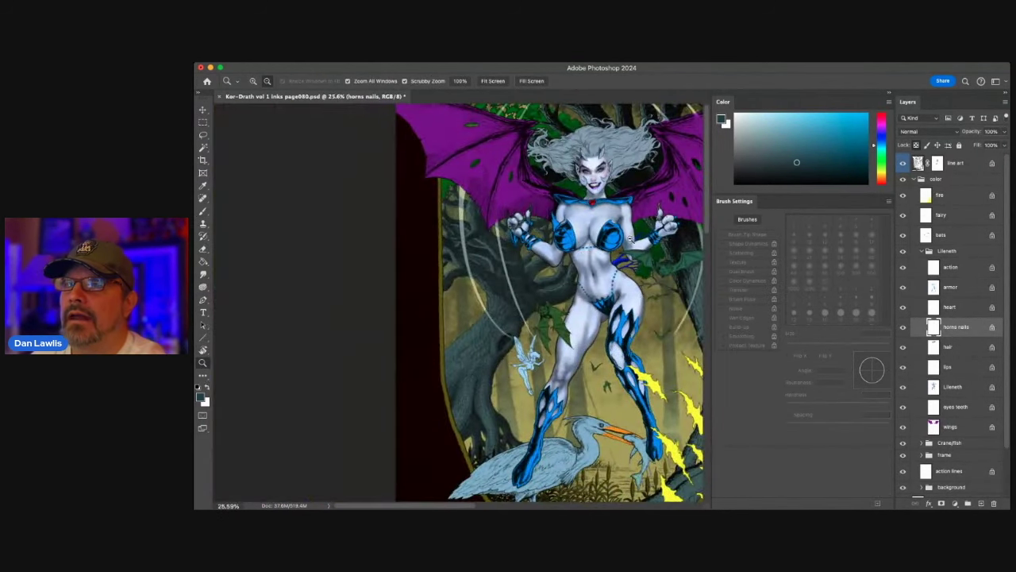
pyautogui.moveTo(624, 238)
pyautogui.mouseDown()
pyautogui.moveTo(636, 238)
pyautogui.moveTo(624, 241)
pyautogui.mouseUp()
pyautogui.moveTo(612, 326); pyautogui.dragTo(622, 315)
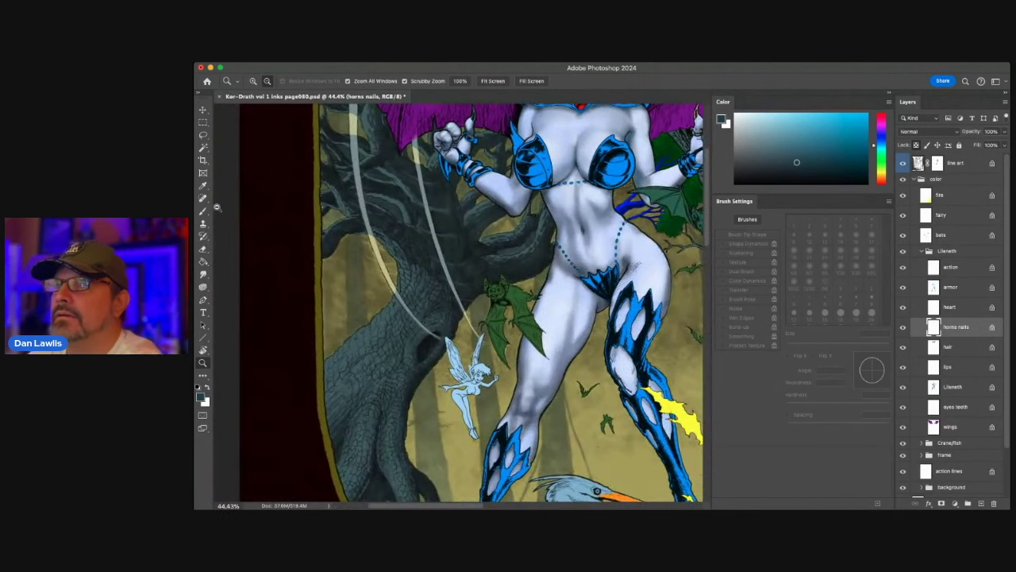
pyautogui.press('b')
pyautogui.click(856, 271)
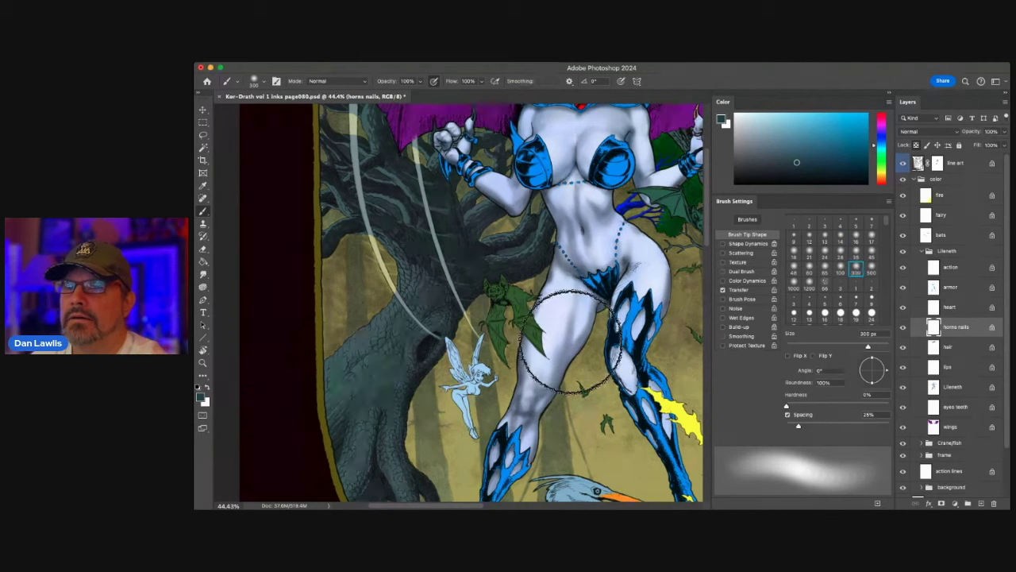
pyautogui.keyDown('alt'); pyautogui.click(631, 264); pyautogui.keyUp('alt')
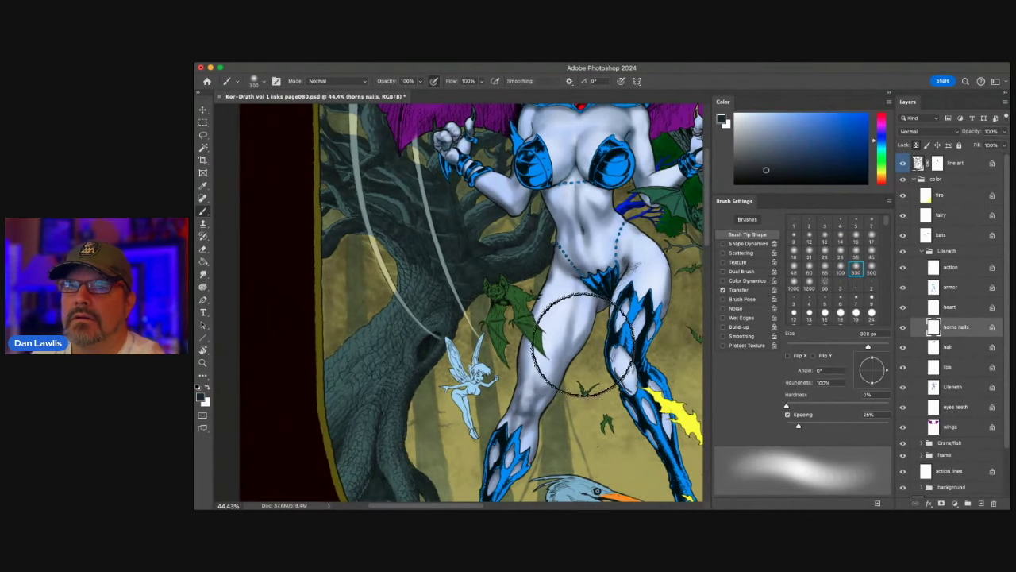
pyautogui.click(968, 386)
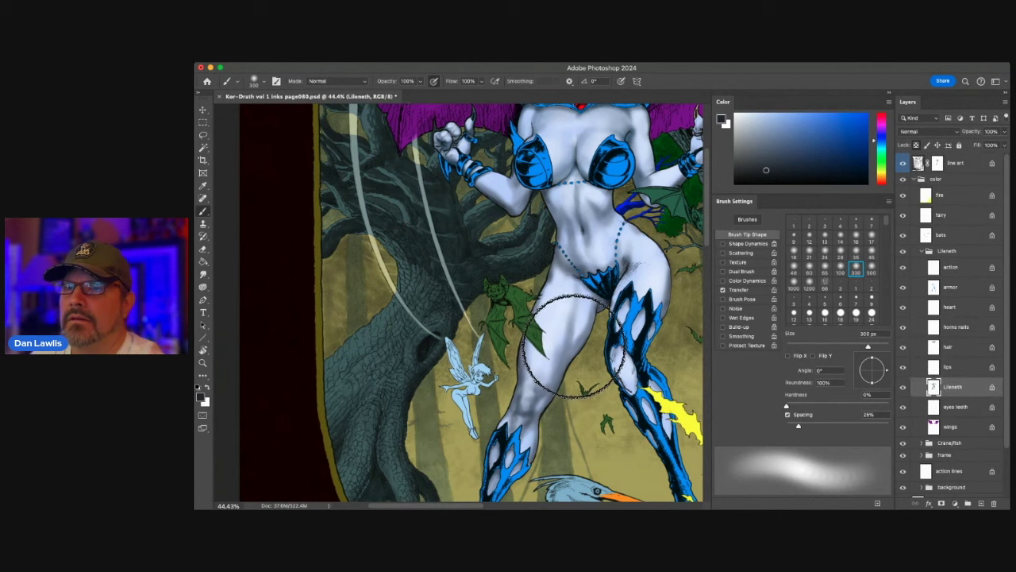
pyautogui.moveTo(564, 356); pyautogui.dragTo(546, 380)
pyautogui.moveTo(584, 344)
pyautogui.mouseDown()
pyautogui.moveTo(595, 316)
pyautogui.moveTo(537, 314)
pyautogui.moveTo(519, 345)
pyautogui.moveTo(529, 360)
pyautogui.moveTo(546, 336)
pyautogui.mouseUp()
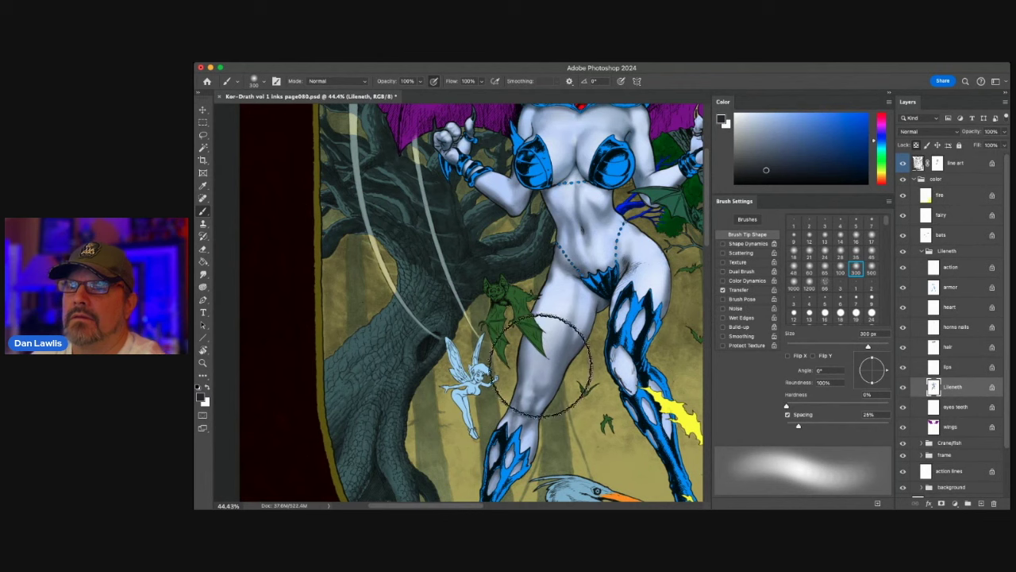
# - Refine the shading around the knee and along the thigh's outer edge with 45 px and 17 px soft brushes in sampled skin tones
pyautogui.click(871, 254)
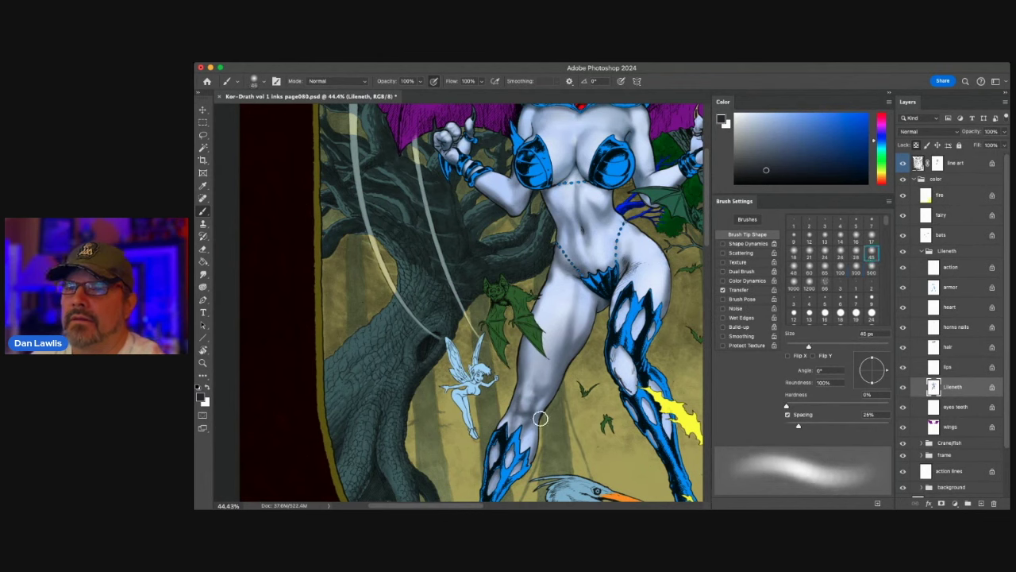
pyautogui.moveTo(519, 401)
pyautogui.mouseDown()
pyautogui.moveTo(525, 411)
pyautogui.moveTo(512, 409)
pyautogui.mouseUp()
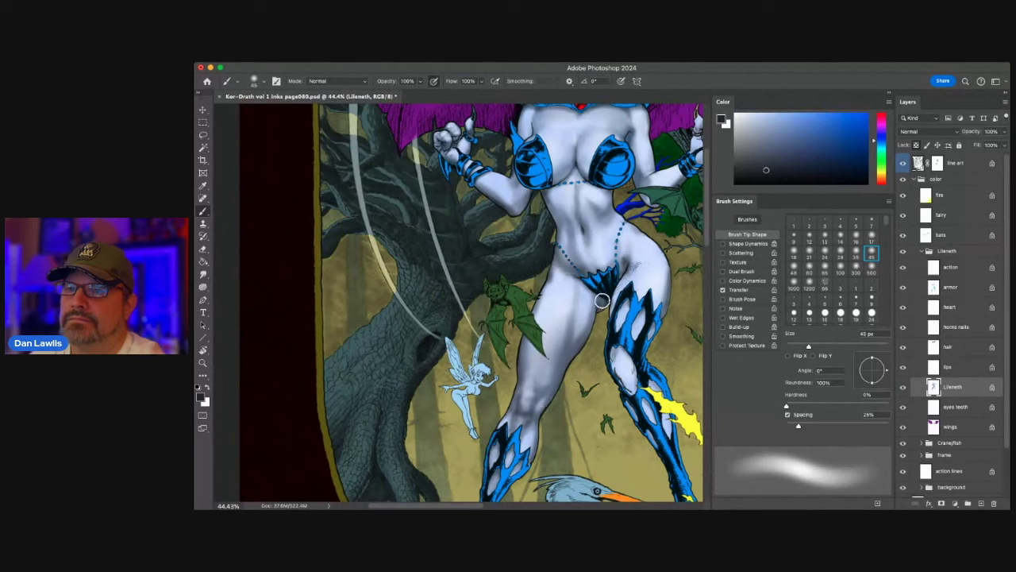
pyautogui.keyDown('alt'); pyautogui.click(554, 275); pyautogui.keyUp('alt')
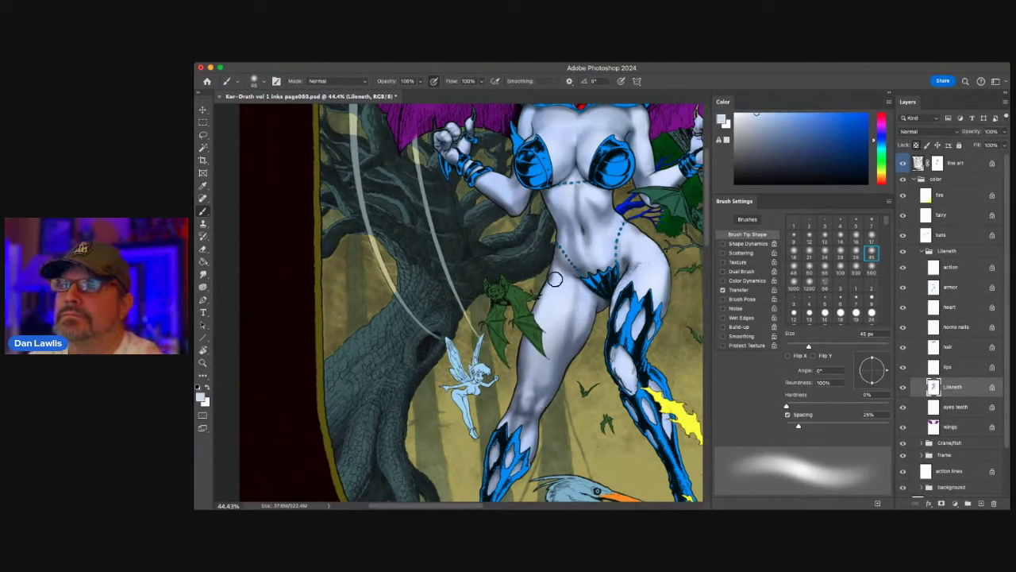
pyautogui.click(868, 236)
pyautogui.keyDown('alt'); pyautogui.click(552, 276); pyautogui.keyUp('alt')
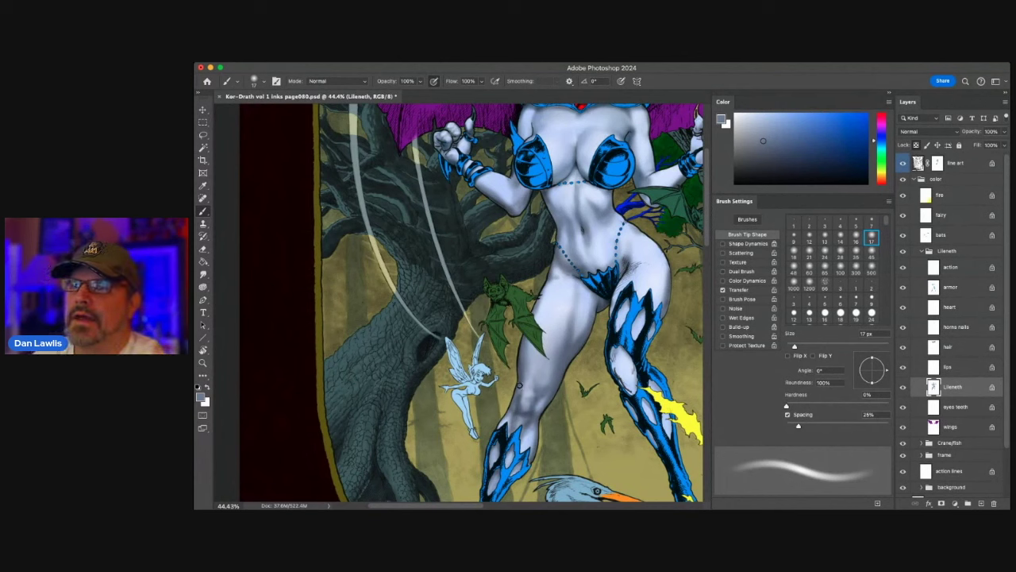
pyautogui.keyDown('alt'); pyautogui.click(517, 388); pyautogui.keyUp('alt')
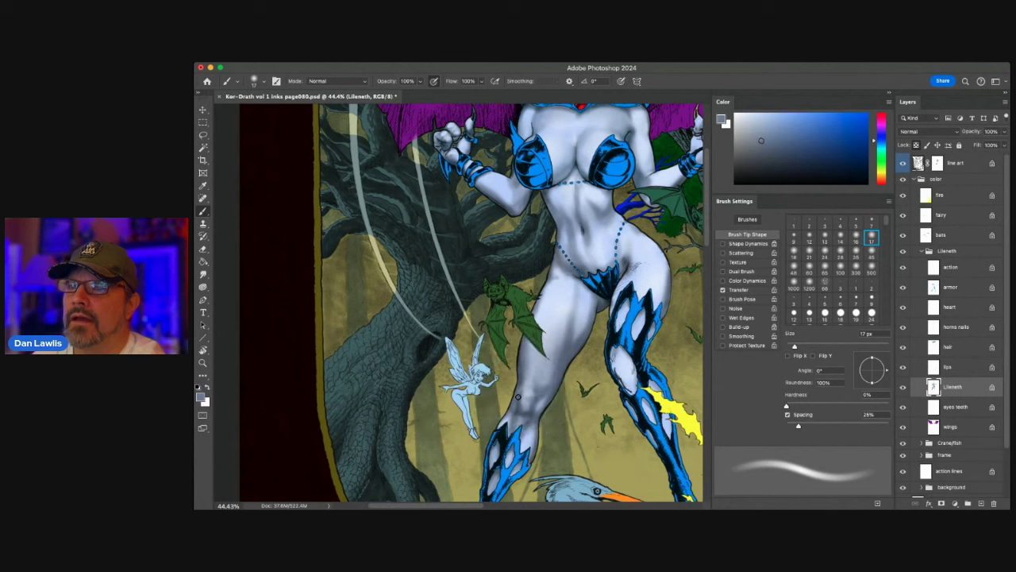
pyautogui.keyDown('alt'); pyautogui.click(523, 382); pyautogui.keyUp('alt')
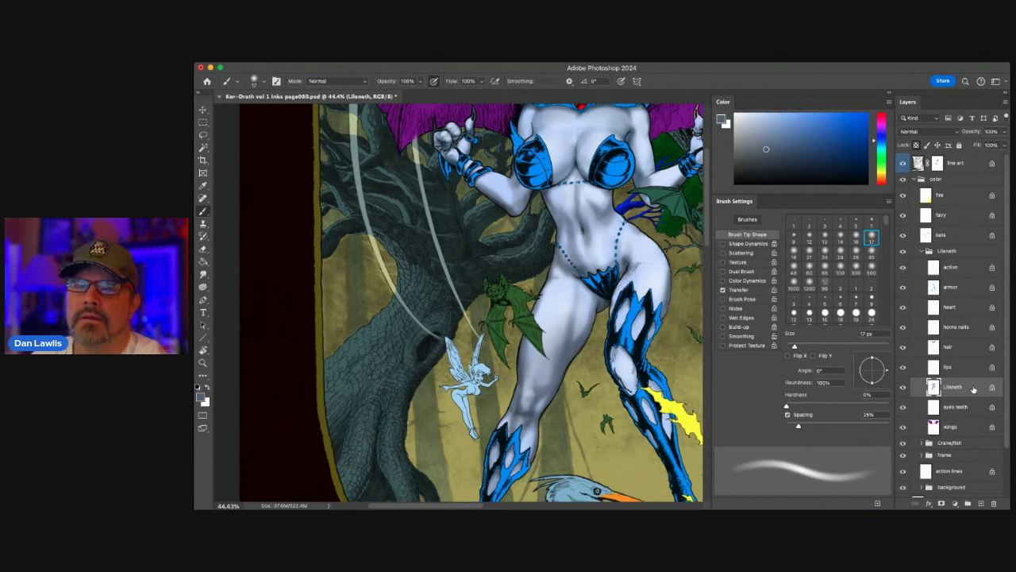
# - Add a new layer clipped to the Lileneth layer and set its blending mode to Darken
pyautogui.click(982, 505)
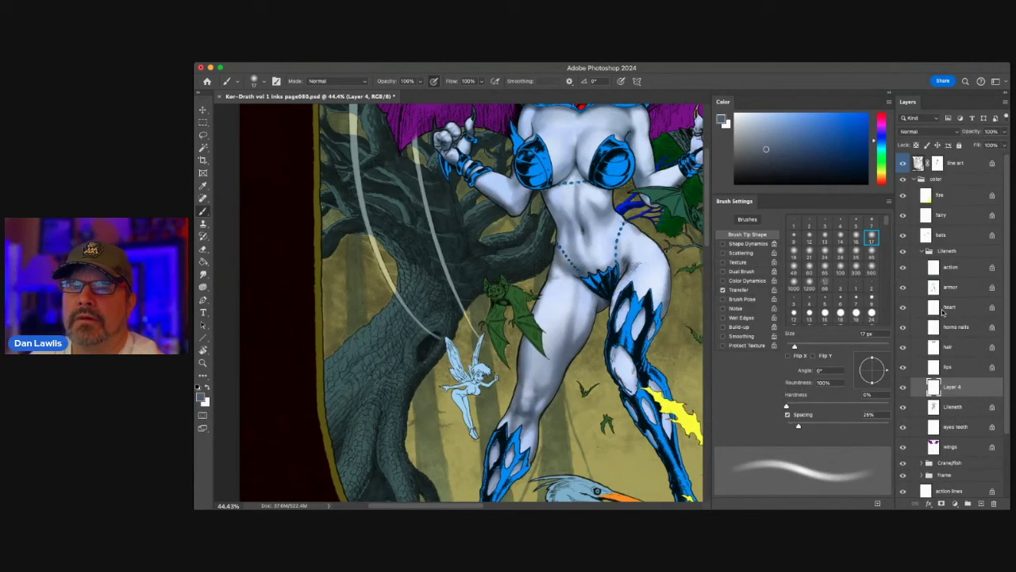
pyautogui.press('super+alt+g')
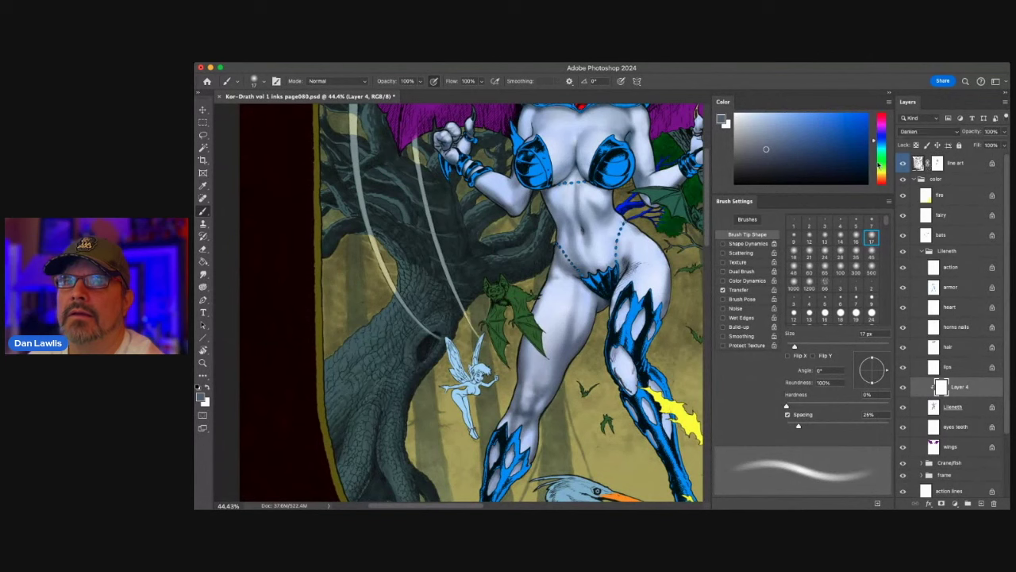
# - Tint the thigh and knee on the clipped layer with a 100 px soft brush in orange, red, pink and blue
pyautogui.moveTo(883, 171); pyautogui.dragTo(882, 178)
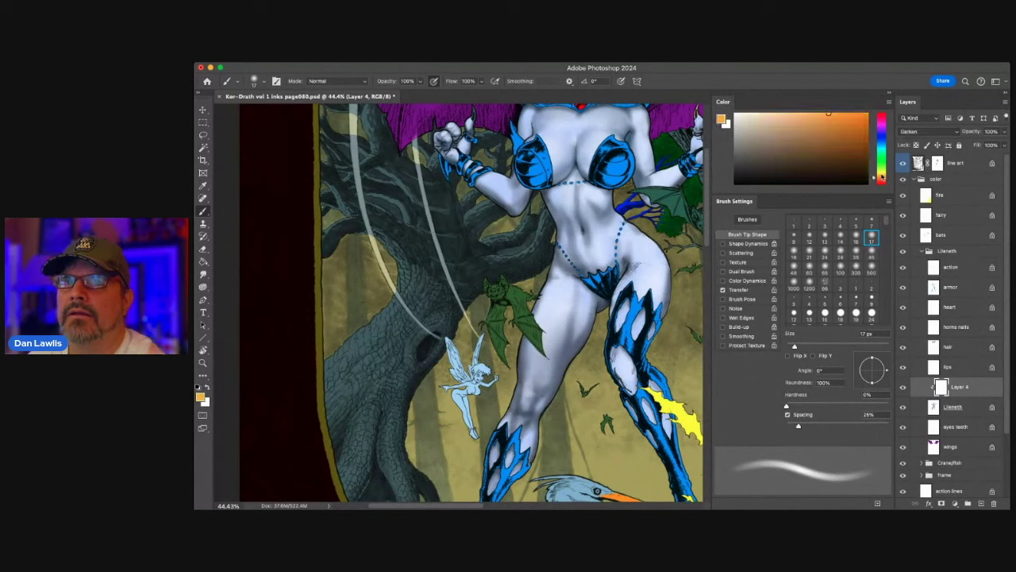
pyautogui.click(842, 263)
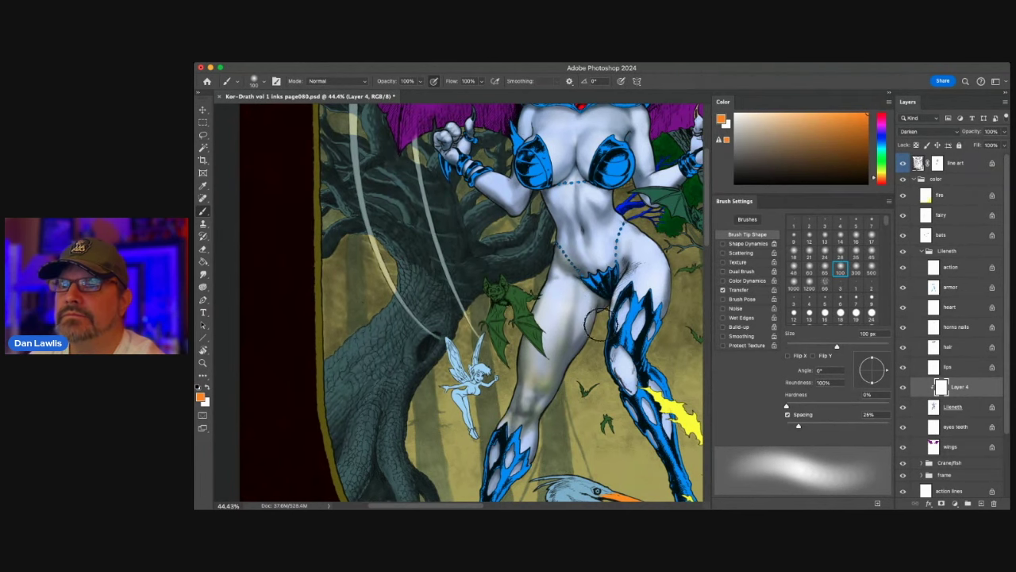
pyautogui.moveTo(881, 176); pyautogui.dragTo(881, 184)
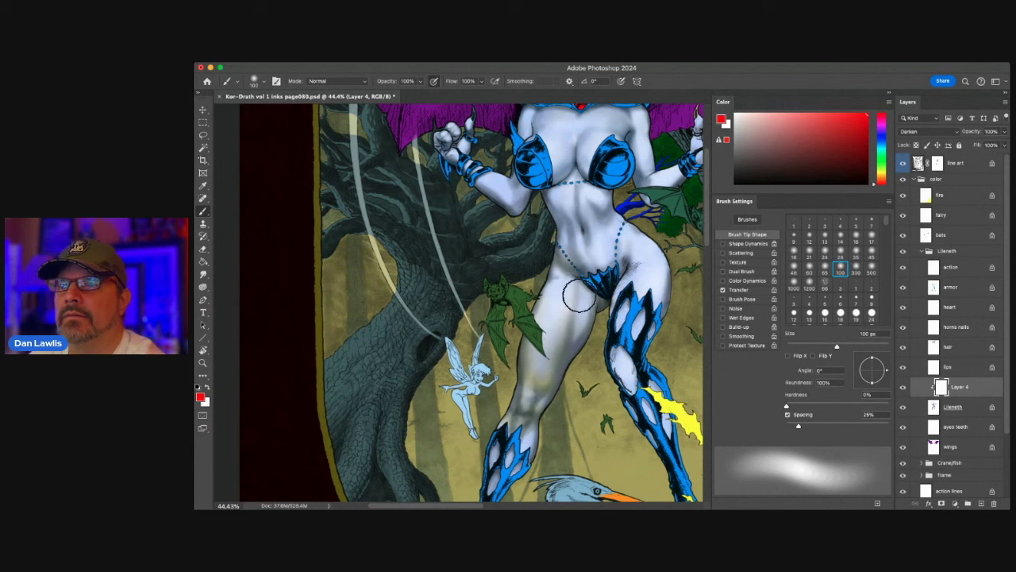
pyautogui.click(884, 127)
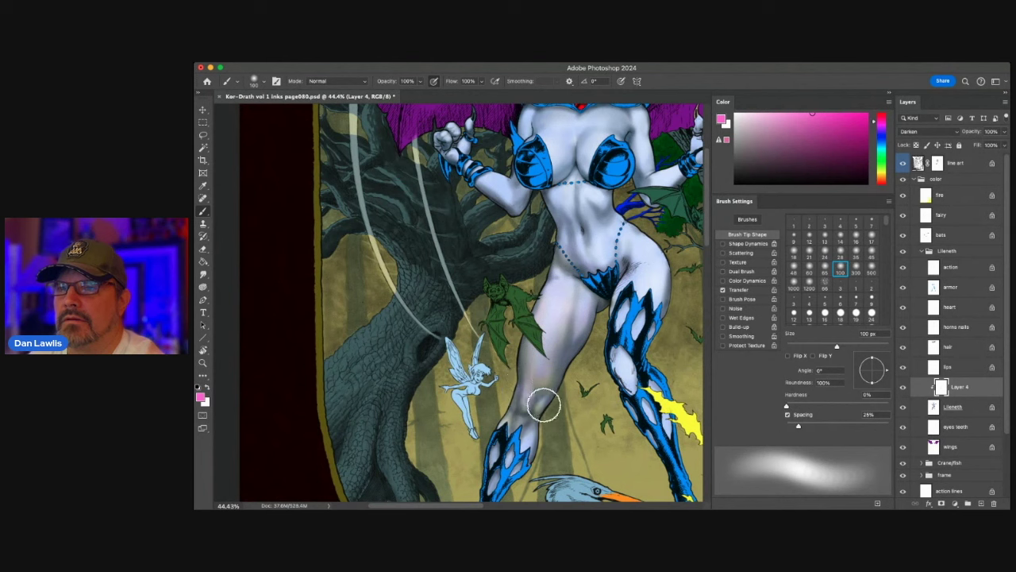
pyautogui.click(880, 140)
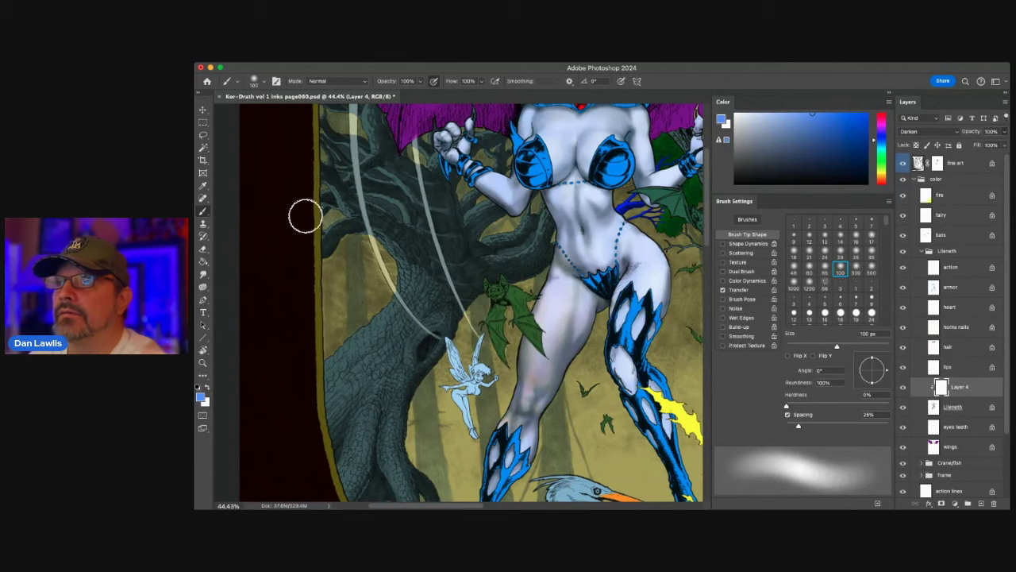
# - Vary the thigh's tint with 35 px and 300 px soft brushes, using sampled greys, light orange and pale yellow
pyautogui.click(855, 254)
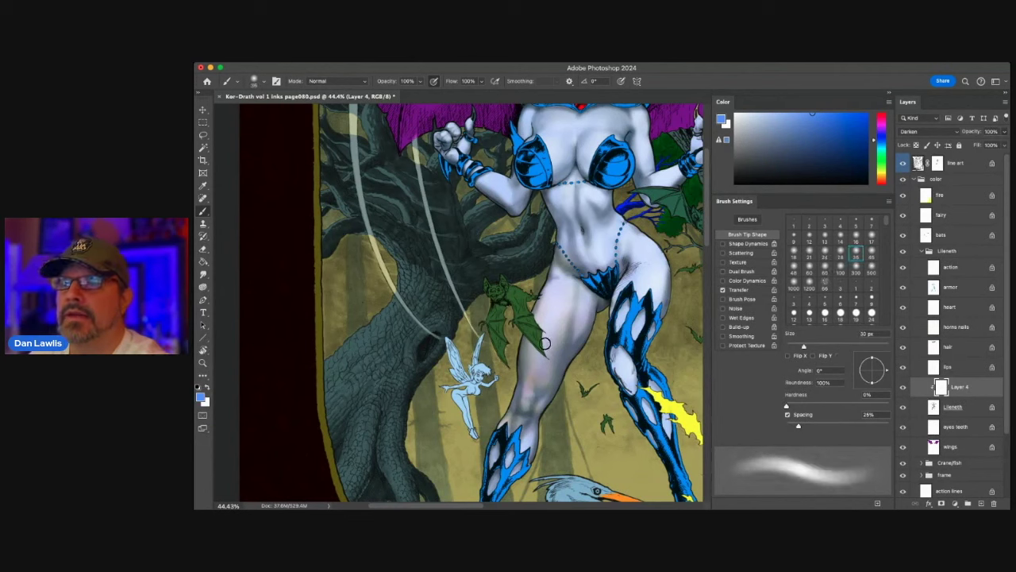
pyautogui.keyDown('alt'); pyautogui.click(561, 293); pyautogui.keyUp('alt')
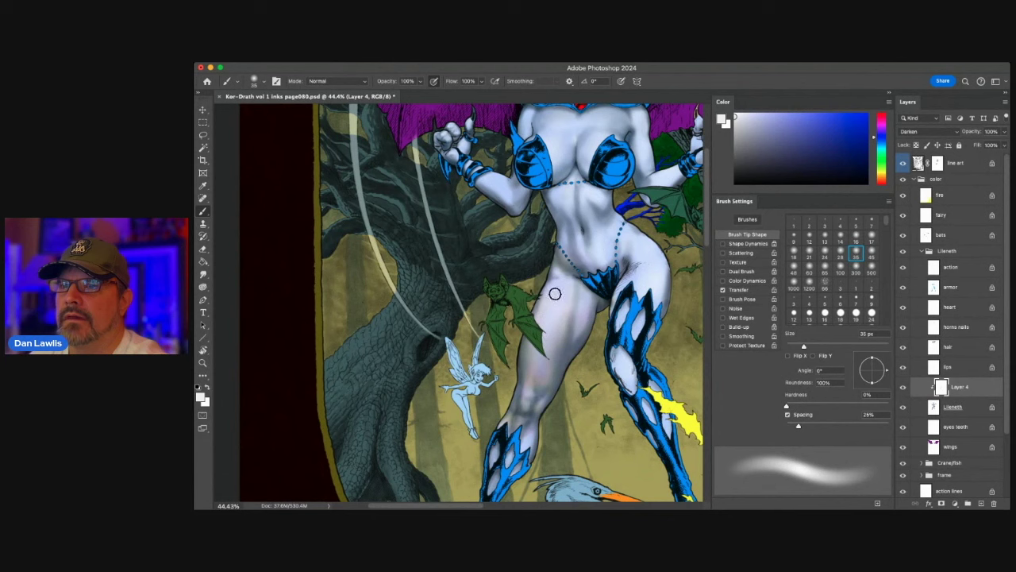
pyautogui.keyDown('alt'); pyautogui.click(573, 316); pyautogui.keyUp('alt')
pyautogui.moveTo(882, 171); pyautogui.dragTo(882, 179)
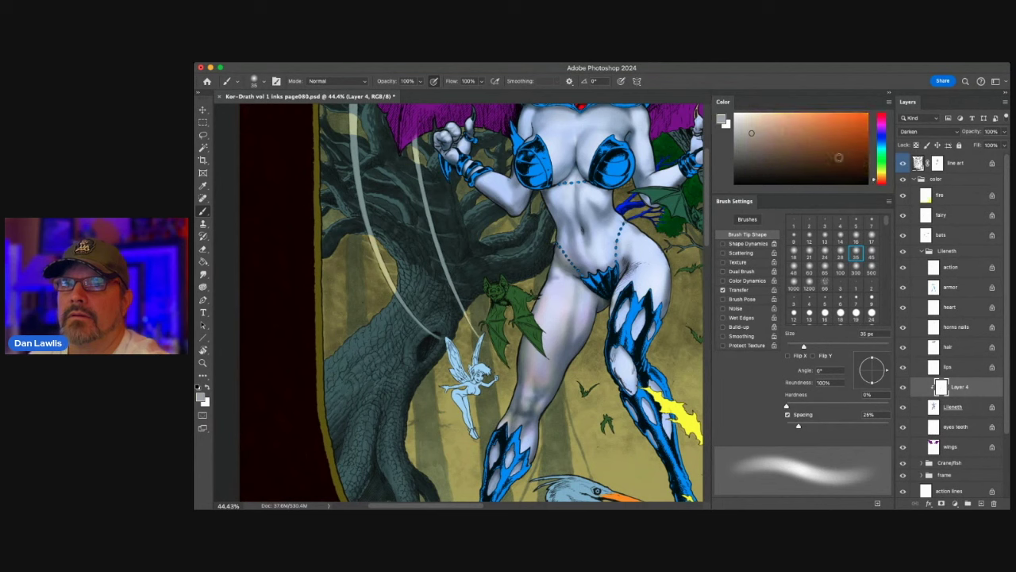
pyautogui.click(856, 271)
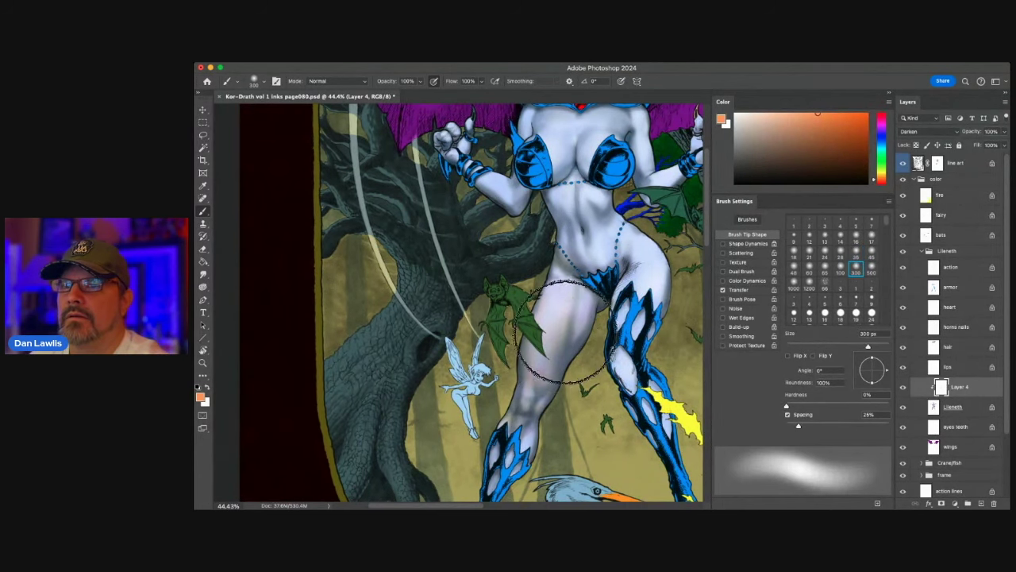
pyautogui.moveTo(882, 179); pyautogui.dragTo(879, 172)
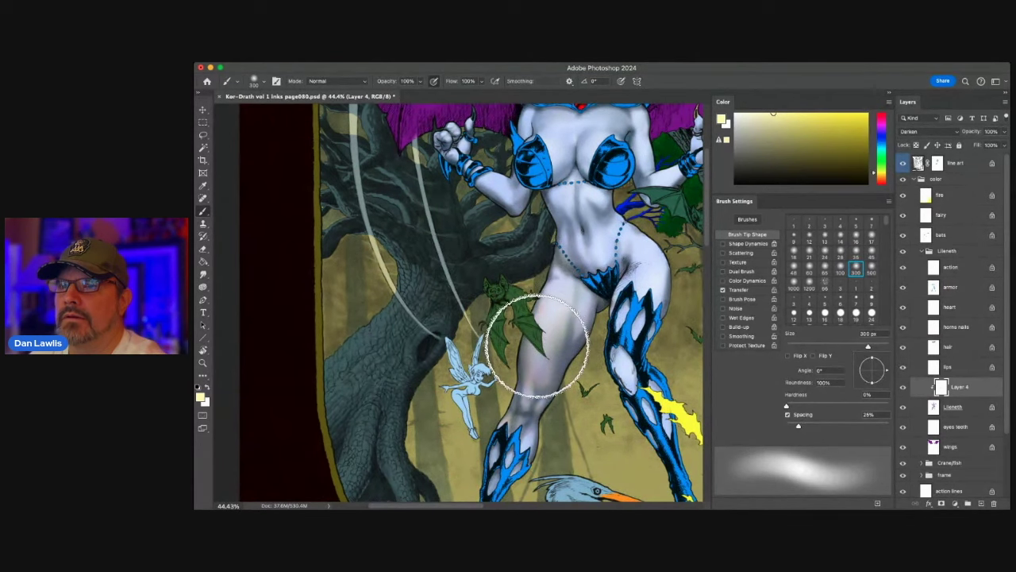
# - Soften the thigh's tint with 300 px soft brush strokes in a pale blue sampled from the hip
pyautogui.keyDown('alt'); pyautogui.click(663, 270); pyautogui.keyUp('alt')
pyautogui.moveTo(543, 349)
pyautogui.mouseDown()
pyautogui.moveTo(540, 363)
pyautogui.moveTo(544, 354)
pyautogui.mouseUp()
pyautogui.moveTo(535, 391); pyautogui.dragTo(581, 339)
pyautogui.moveTo(560, 373); pyautogui.dragTo(636, 321)
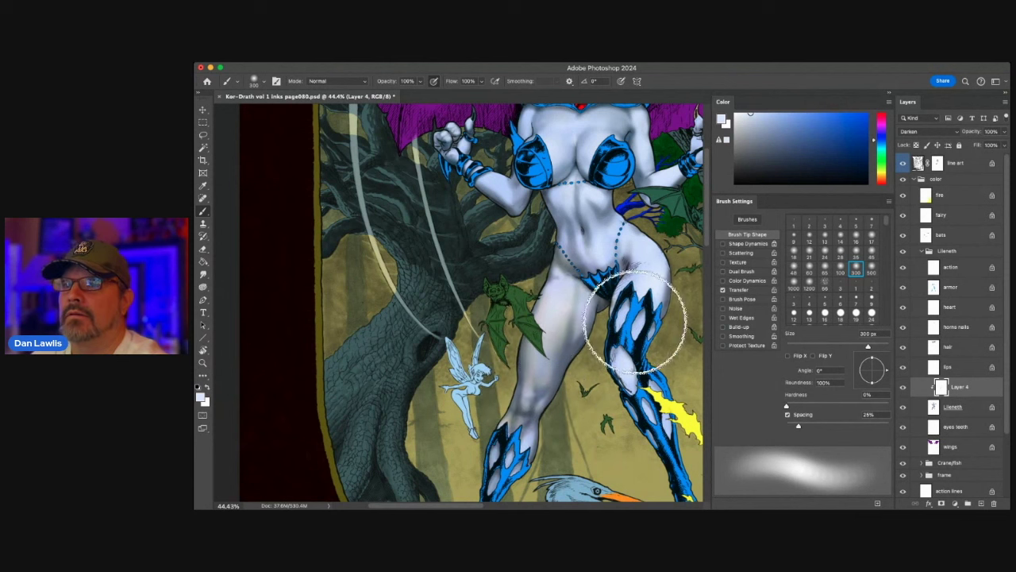
# - Compare the leg with the clipped Darken layer hidden and shown
pyautogui.click(902, 388)
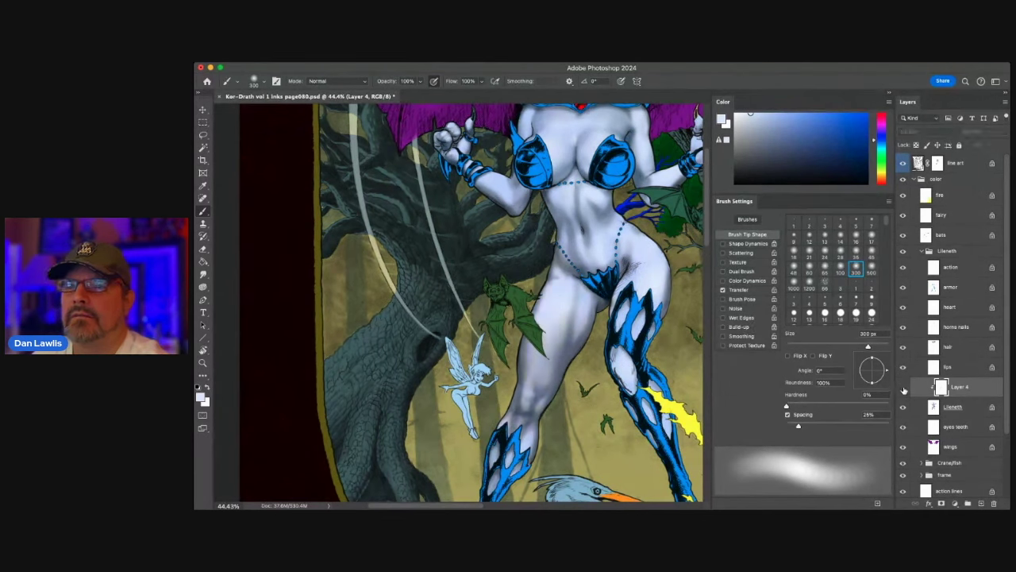
pyautogui.click(905, 388)
pyautogui.click(905, 389)
pyautogui.click(903, 389)
pyautogui.click(903, 389)
pyautogui.click(904, 389)
pyautogui.click(903, 389)
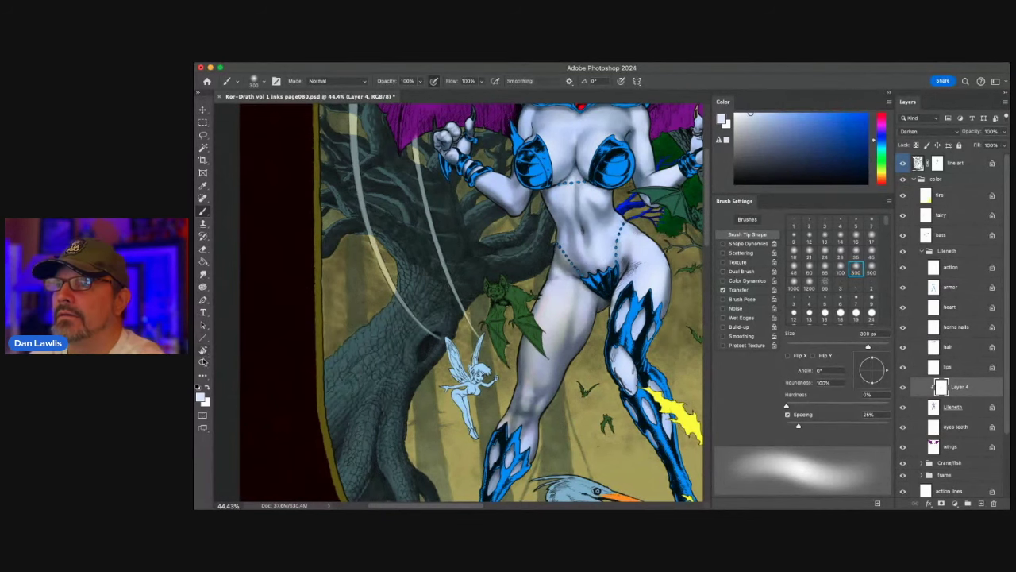
# - Tint the figure's torso and skin on the clipped layer with a 300 px soft brush in light orange and yellow-orange
pyautogui.click(207, 362)
pyautogui.moveTo(611, 262); pyautogui.dragTo(633, 243)
pyautogui.click(640, 242)
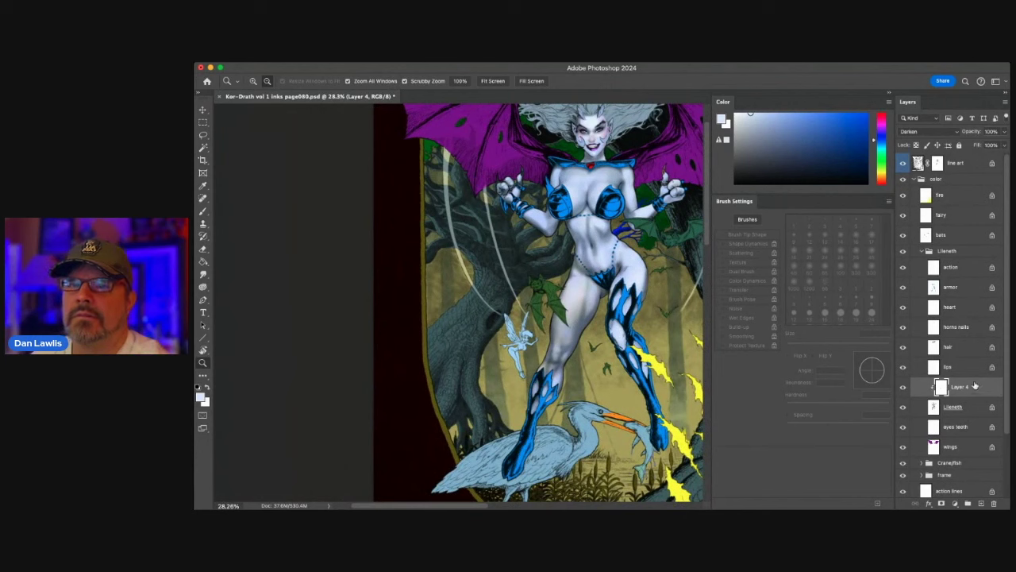
pyautogui.click(204, 209)
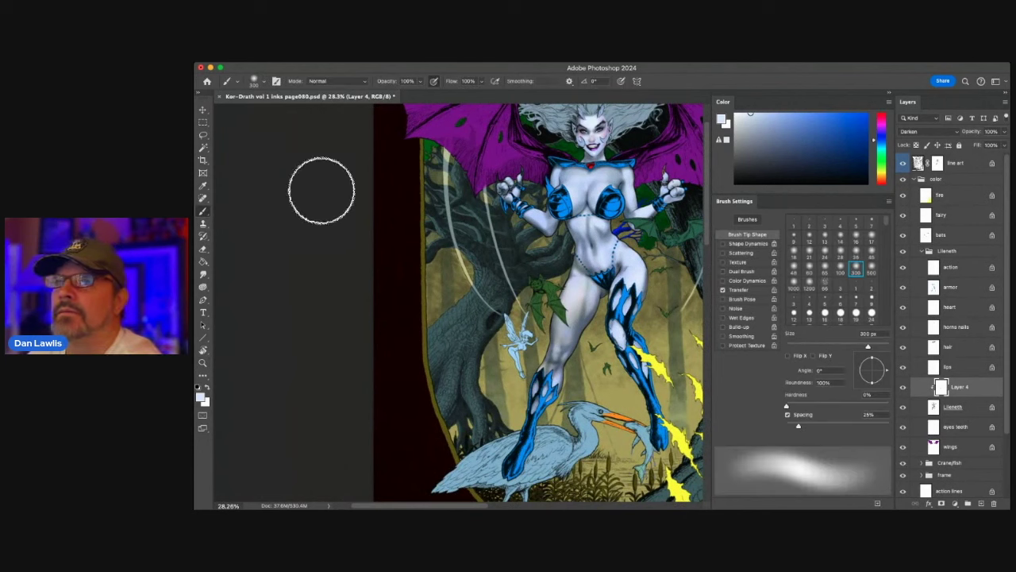
pyautogui.moveTo(884, 165); pyautogui.dragTo(879, 181)
pyautogui.click(813, 113)
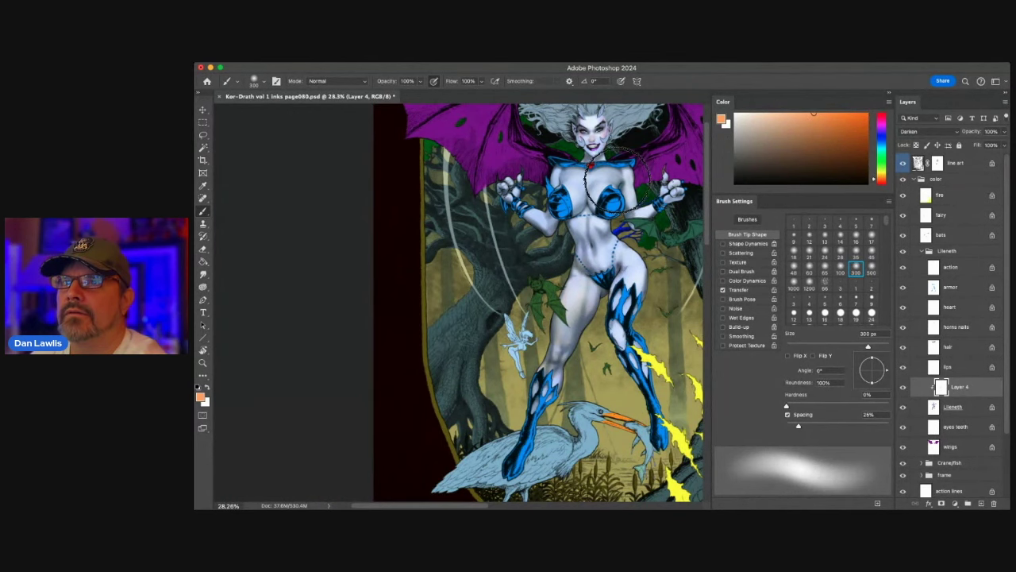
pyautogui.click(881, 177)
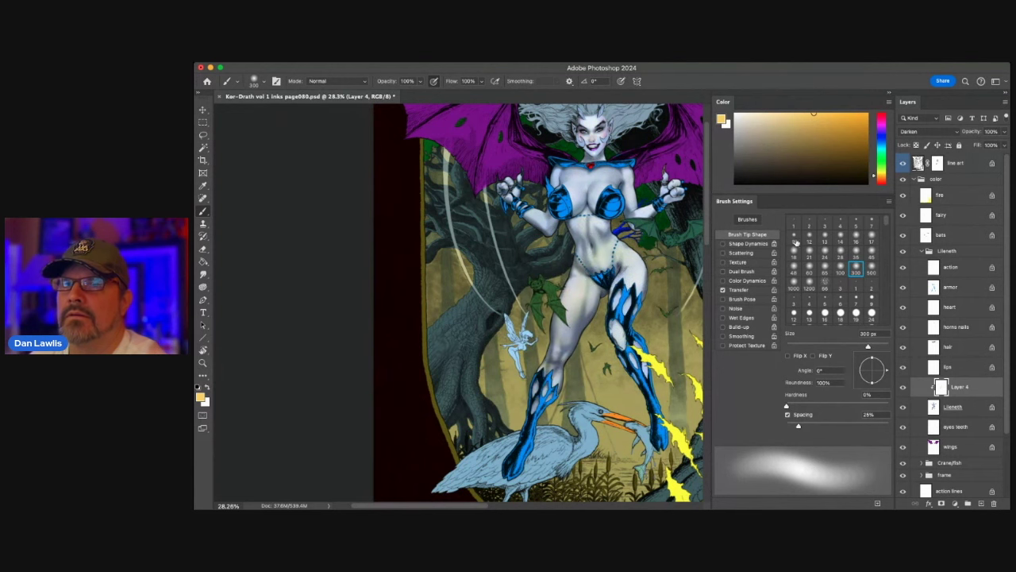
# - Erase part of the warm tint on the clipped layer with a 500 px soft eraser
pyautogui.click(204, 249)
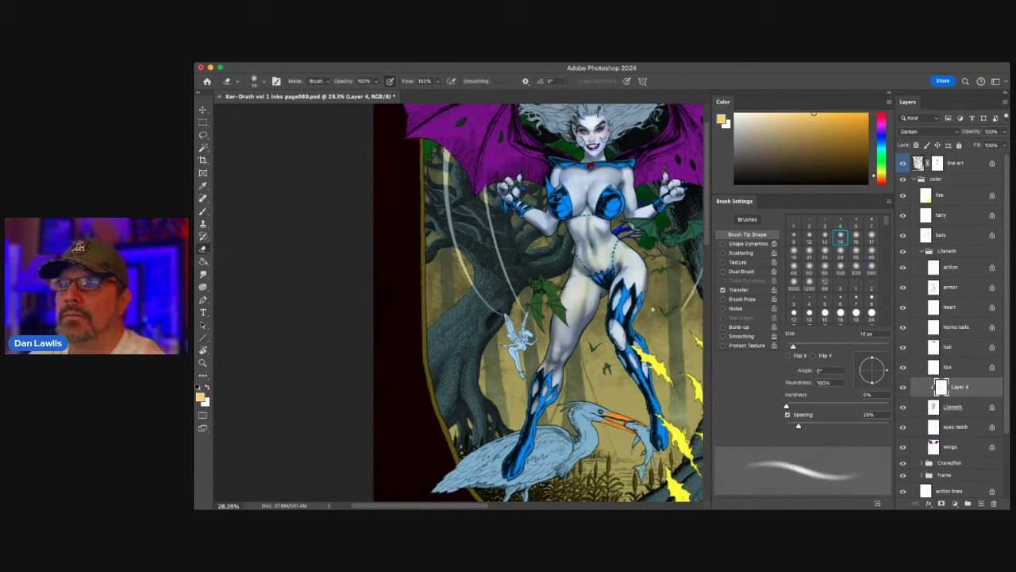
pyautogui.click(796, 282)
pyautogui.click(871, 272)
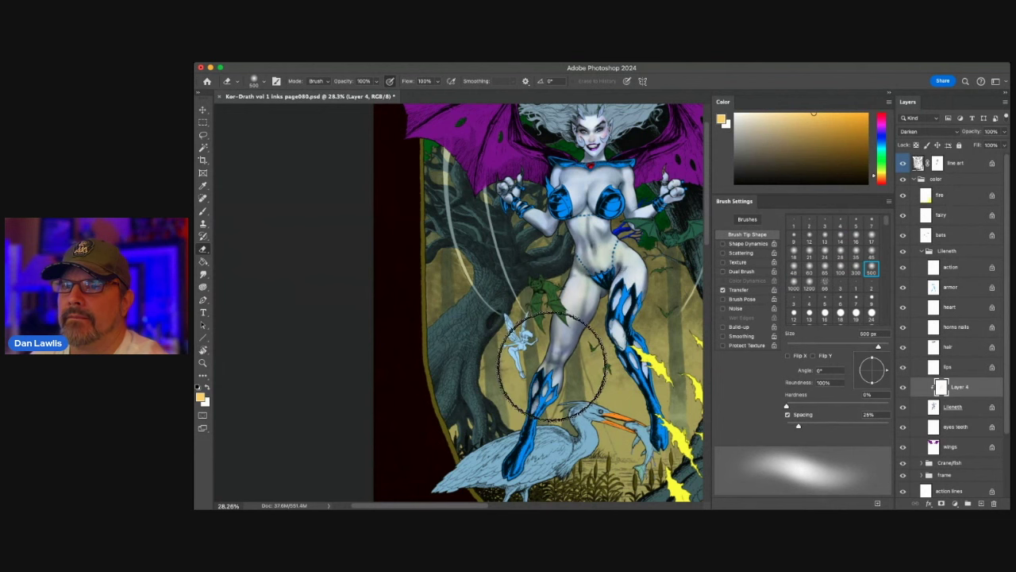
# - Compare the figure with the tint layer hidden and shown, and fade the remaining tint with a 1200 px soft eraser
pyautogui.click(905, 389)
pyautogui.click(904, 389)
pyautogui.click(904, 389)
pyautogui.click(904, 389)
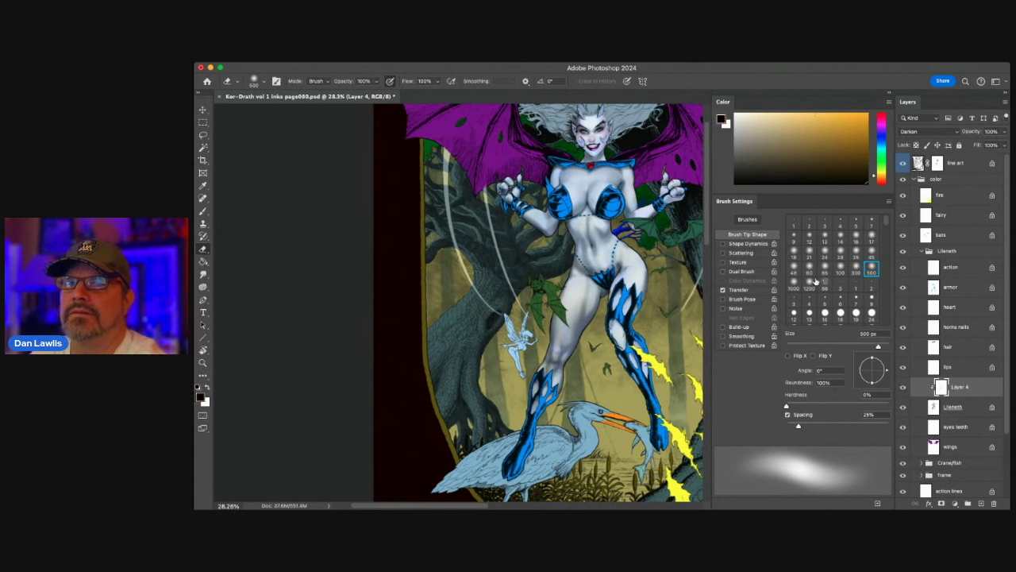
pyautogui.click(857, 271)
pyautogui.click(809, 288)
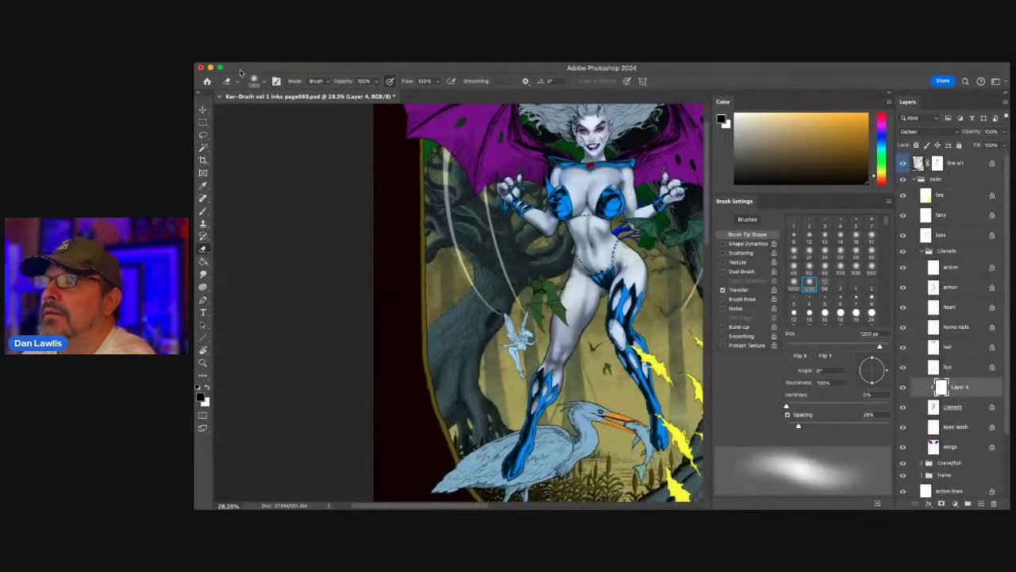
# - Try darkening the hips and thighs on the clipped layer with a 1000 px soft black brush, compare the result, and undo it
pyautogui.click(203, 212)
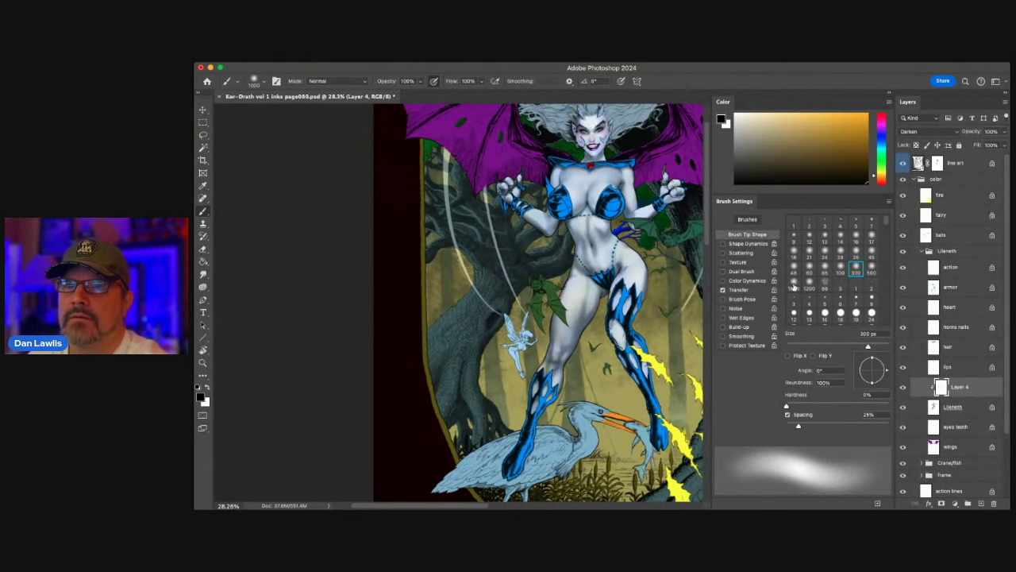
pyautogui.moveTo(612, 312)
pyautogui.mouseDown()
pyautogui.moveTo(620, 342)
pyautogui.moveTo(576, 367)
pyautogui.moveTo(619, 349)
pyautogui.moveTo(594, 357)
pyautogui.mouseUp()
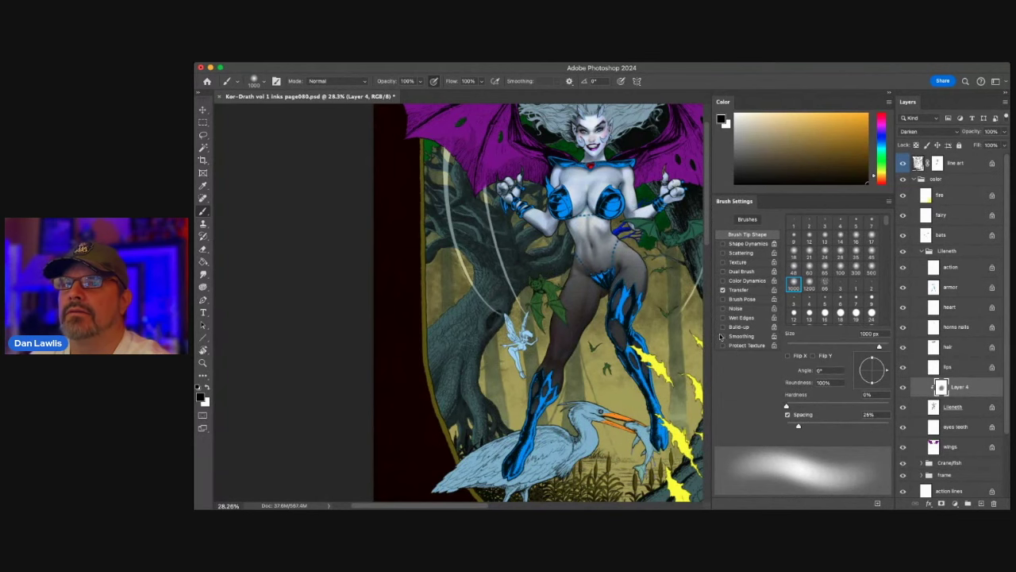
pyautogui.click(203, 363)
pyautogui.moveTo(589, 290); pyautogui.dragTo(574, 299)
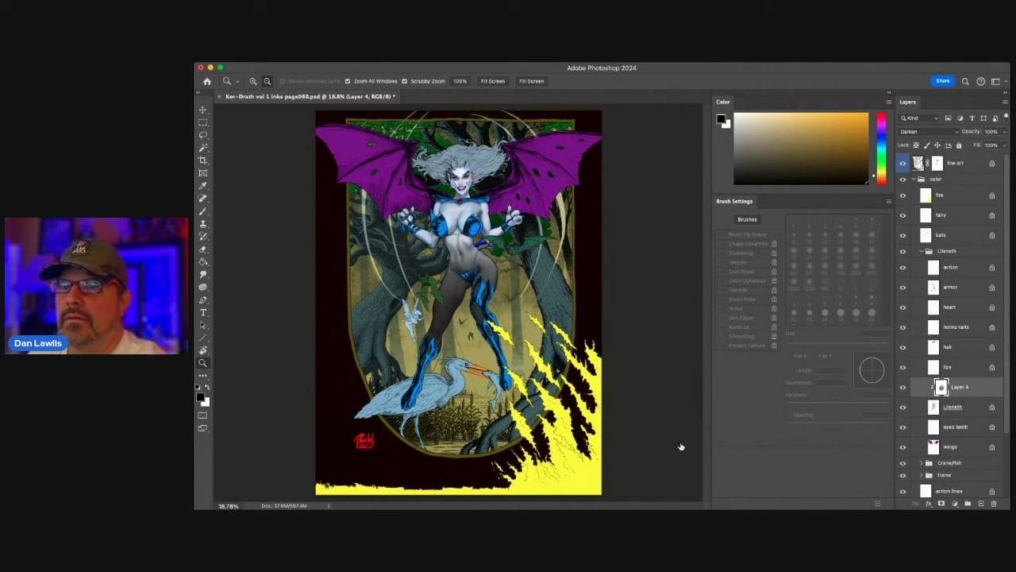
pyautogui.press('super+z')
pyautogui.hotkey('ctrl', 'shift', 'z')
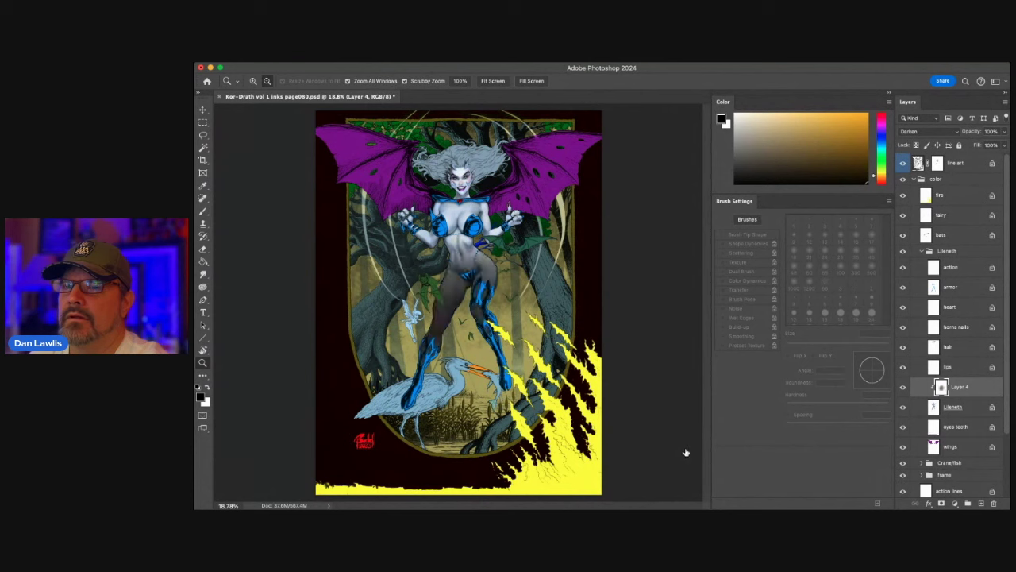
pyautogui.hotkey('ctrl', 'z')
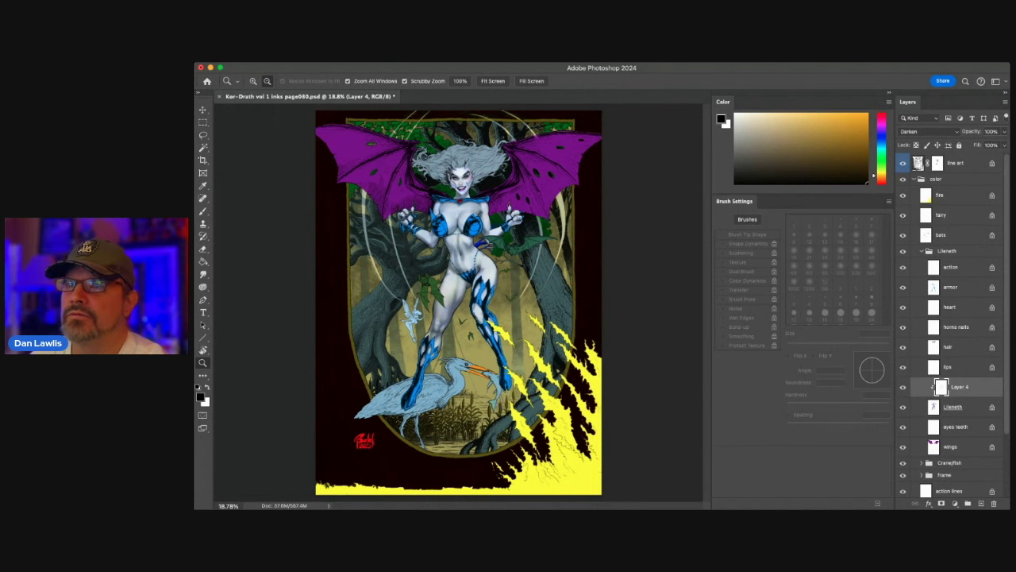
# - Hide the clipped Darken layer above the skin and select the Lileneth layer for work on the face
pyautogui.moveTo(469, 235)
pyautogui.mouseDown()
pyautogui.moveTo(500, 232)
pyautogui.moveTo(485, 226)
pyautogui.mouseUp()
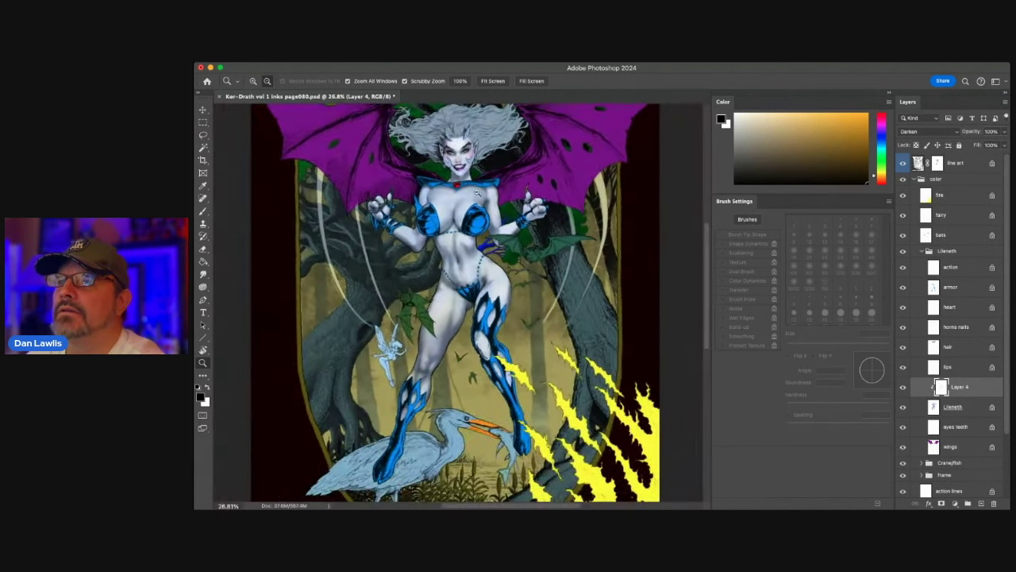
pyautogui.moveTo(467, 153); pyautogui.dragTo(503, 143)
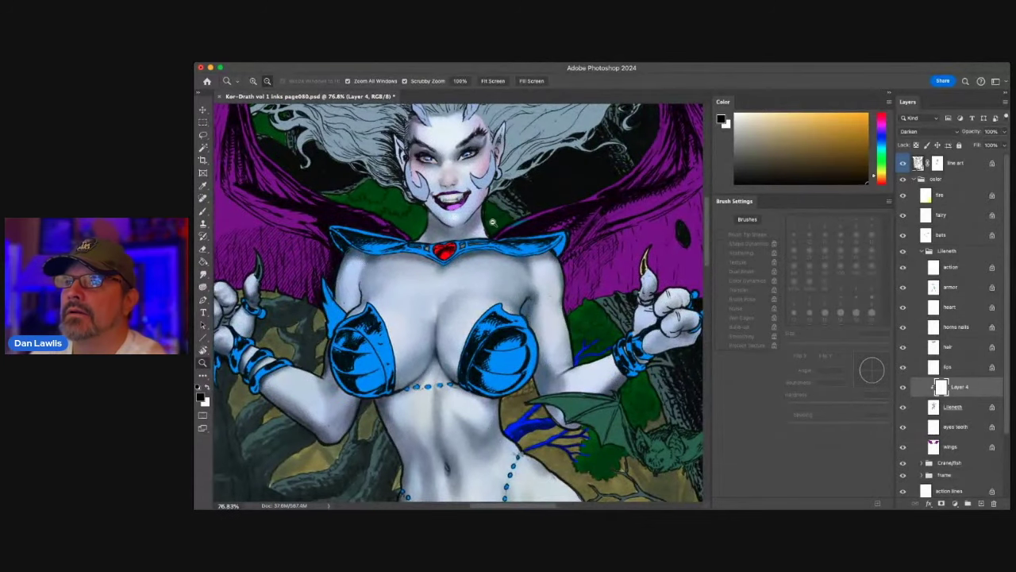
pyautogui.click(904, 389)
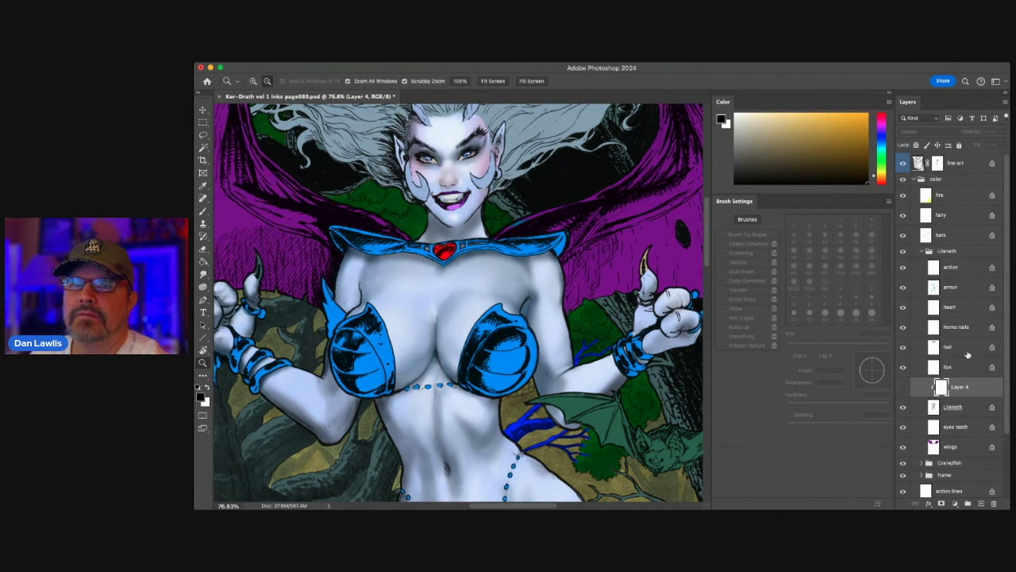
pyautogui.click(970, 407)
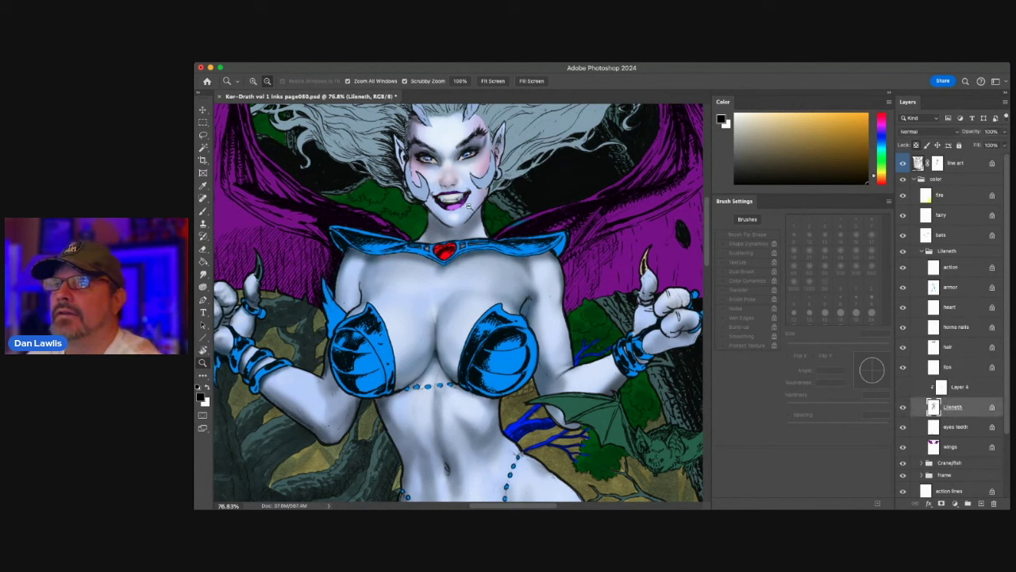
# - Touch up the face on the Lileneth layer with a 35 px soft brush in sampled lavender and a 7 px brush in white and grey-blue
pyautogui.click(202, 211)
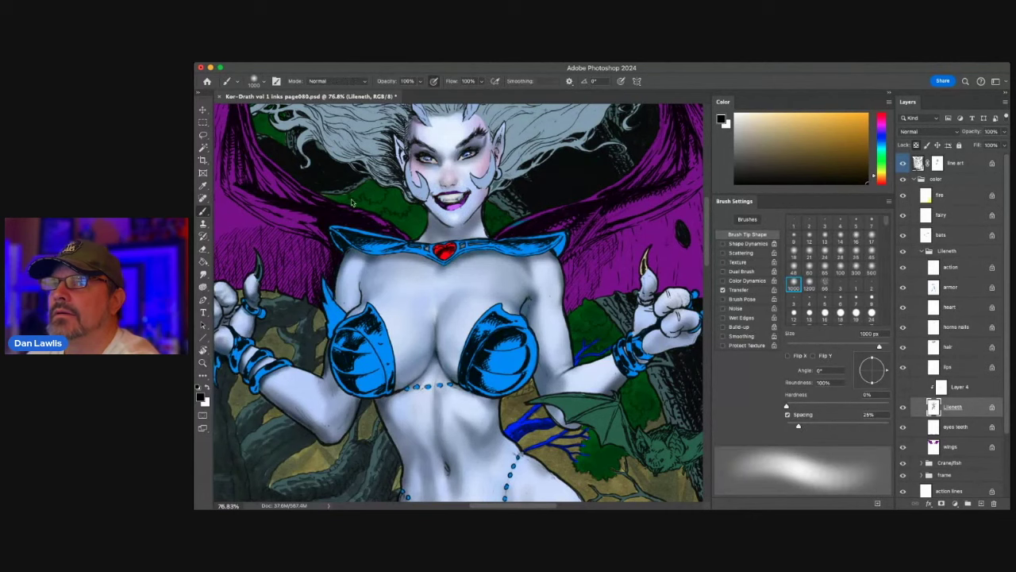
pyautogui.click(856, 253)
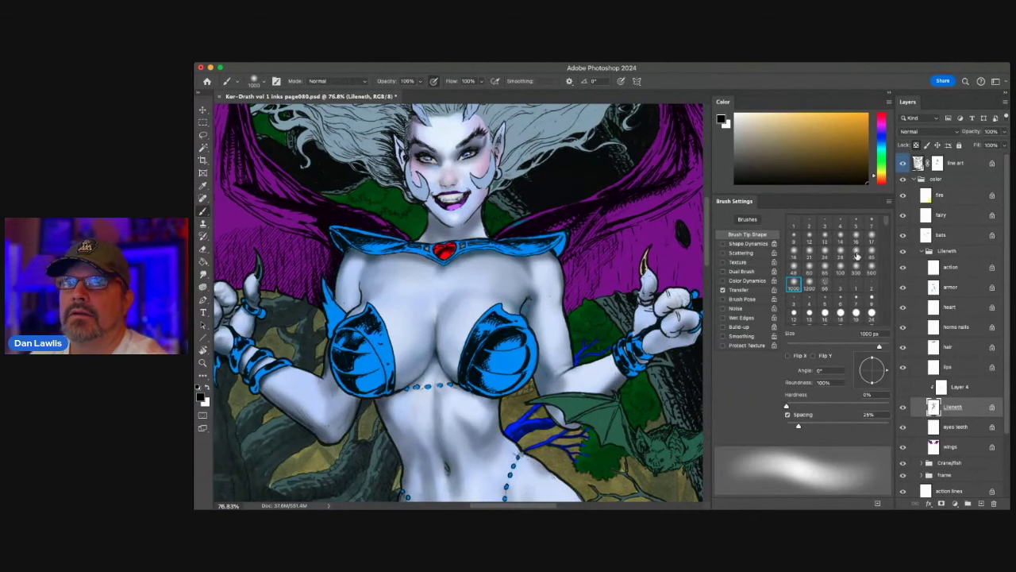
pyautogui.keyDown('alt'); pyautogui.click(476, 170); pyautogui.keyUp('alt')
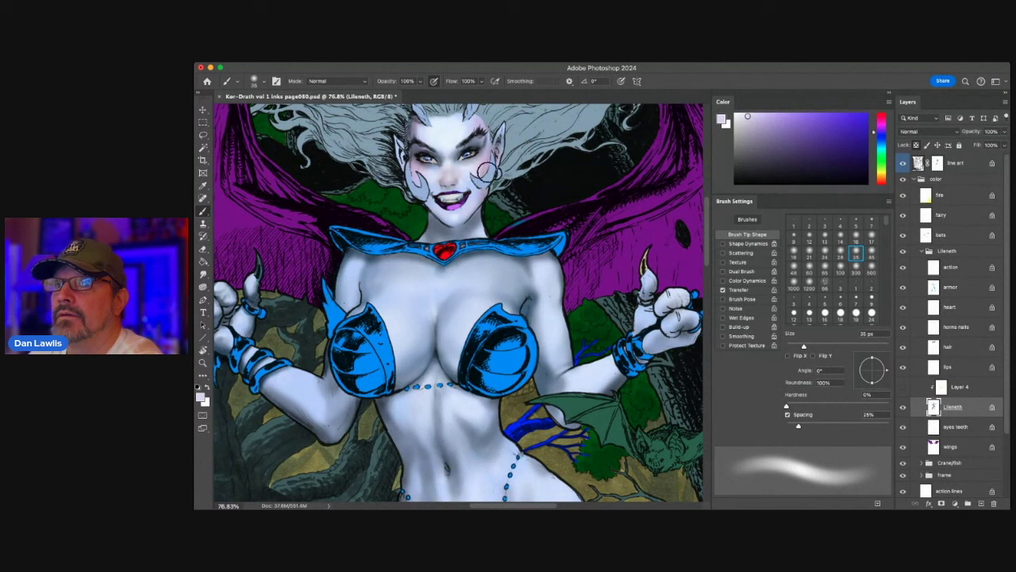
pyautogui.click(871, 222)
pyautogui.click(735, 113)
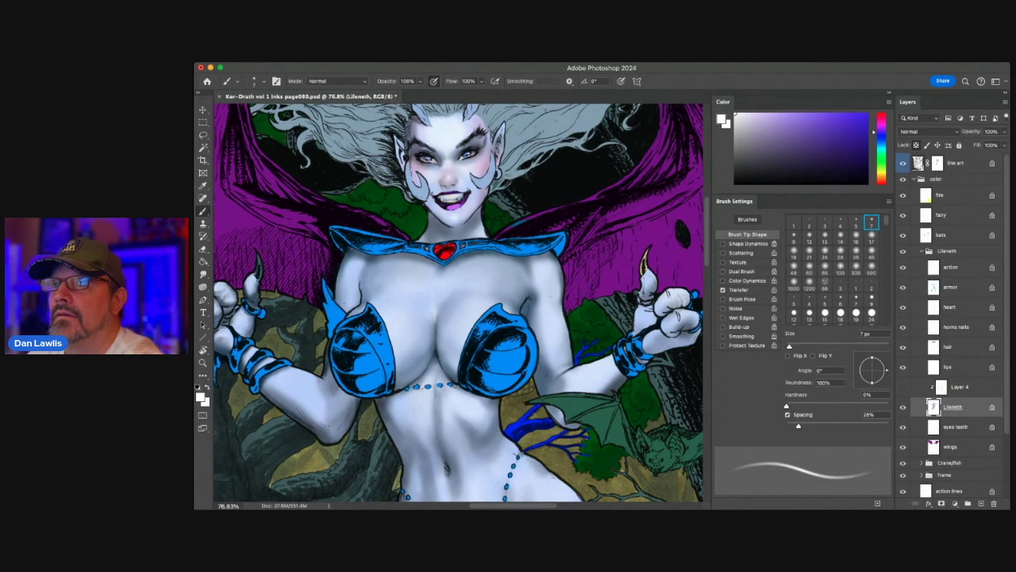
pyautogui.keyDown('alt'); pyautogui.click(476, 213); pyautogui.keyUp('alt')
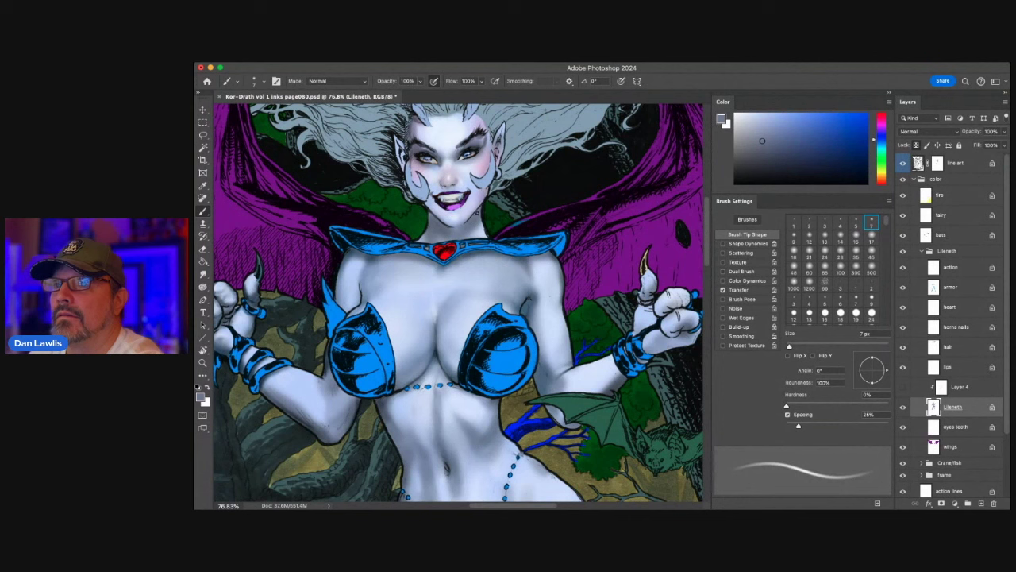
pyautogui.keyDown('alt'); pyautogui.click(520, 185); pyautogui.keyUp('alt')
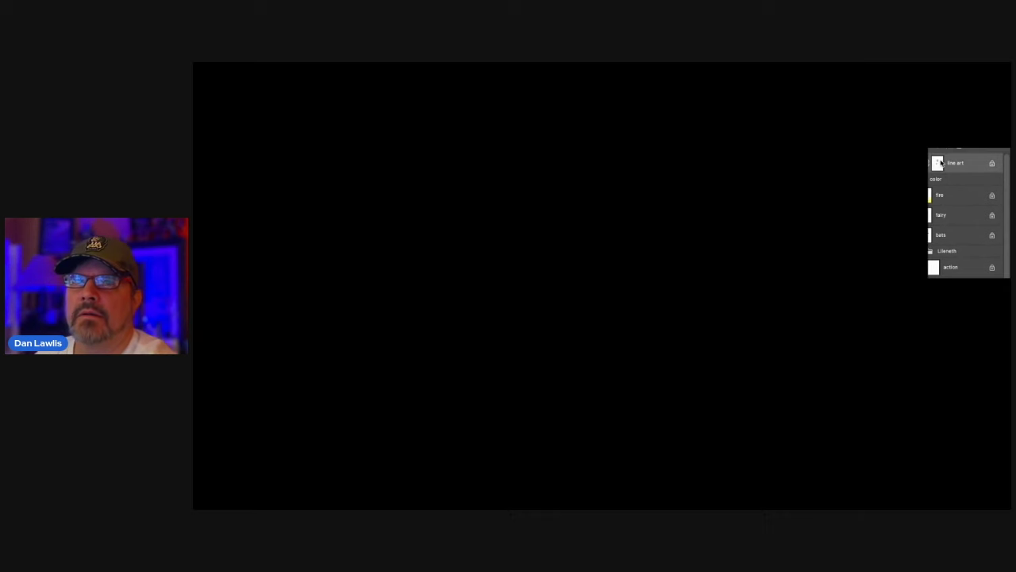
# - Reselect the Lileneth layer after checking the line art layer, and shade the neck and jaw with a 28 px soft brush in sampled grey-blue and black
pyautogui.click(956, 164)
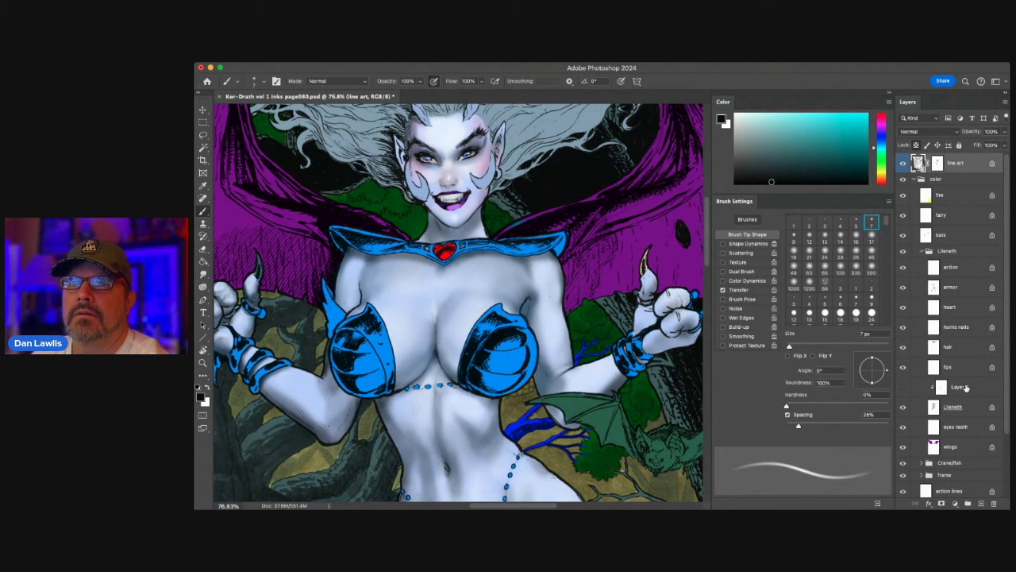
pyautogui.click(963, 408)
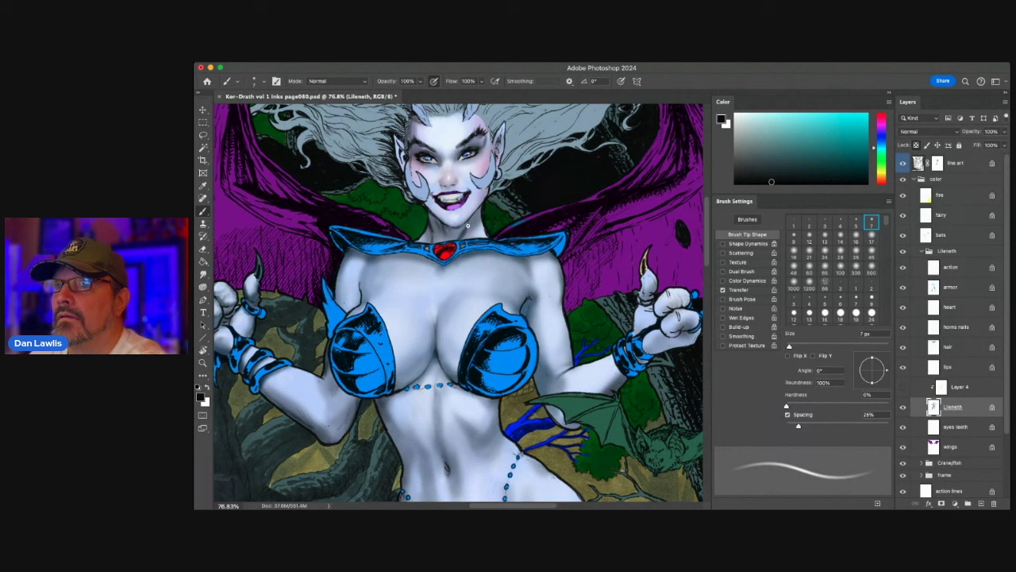
pyautogui.click(840, 253)
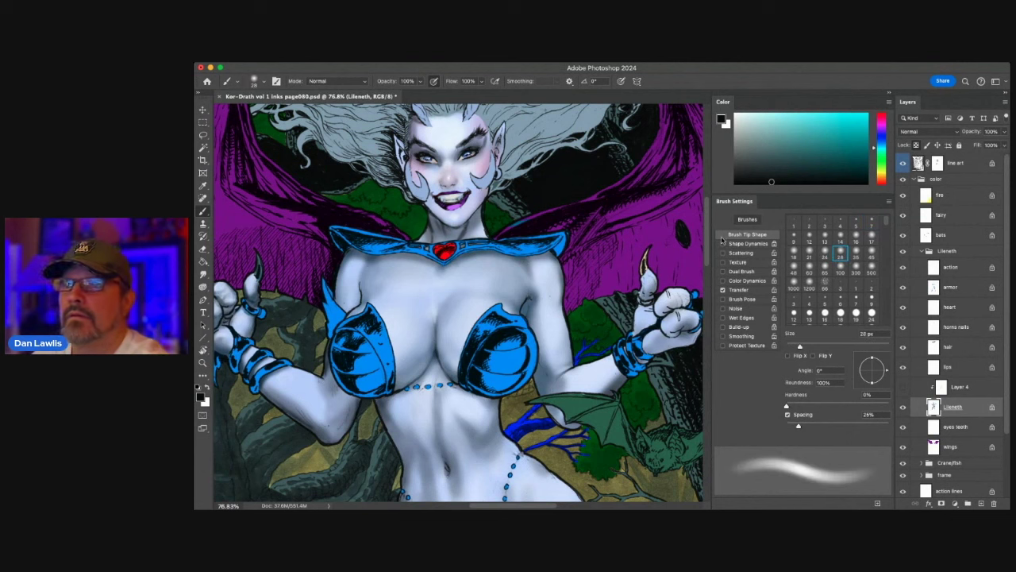
pyautogui.keyDown('alt'); pyautogui.click(476, 220); pyautogui.keyUp('alt')
pyautogui.keyDown('alt'); pyautogui.click(467, 227); pyautogui.keyUp('alt')
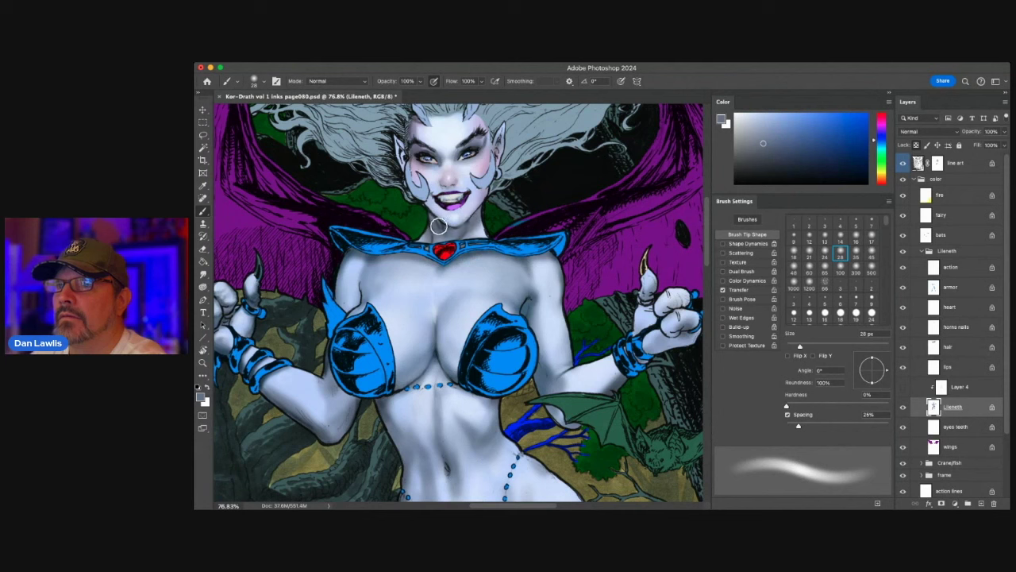
pyautogui.keyDown('alt'); pyautogui.click(433, 213); pyautogui.keyUp('alt')
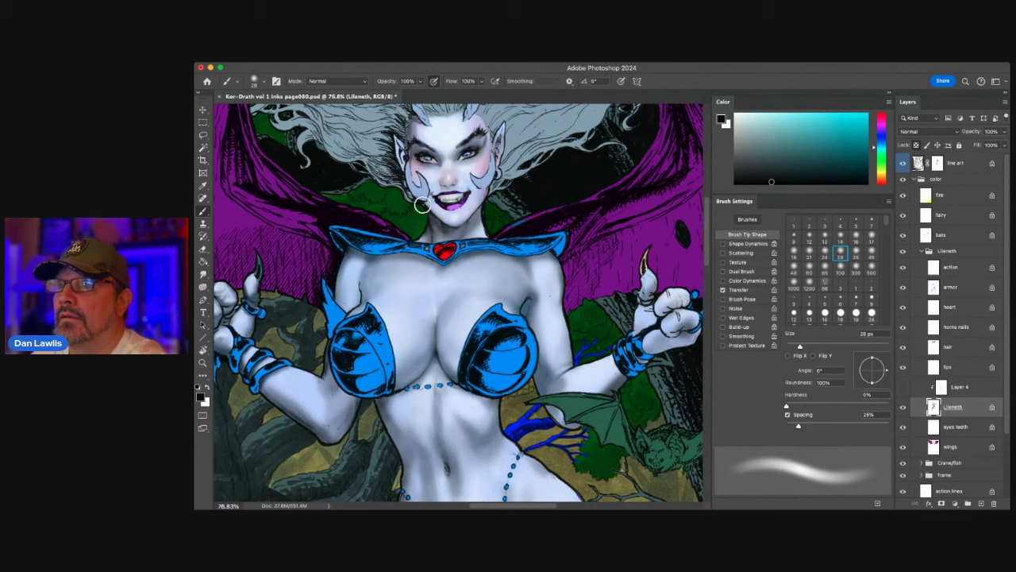
# - Blend the skin beside the mouth with a 17 px soft brush in sampled lavender tones
pyautogui.click(871, 237)
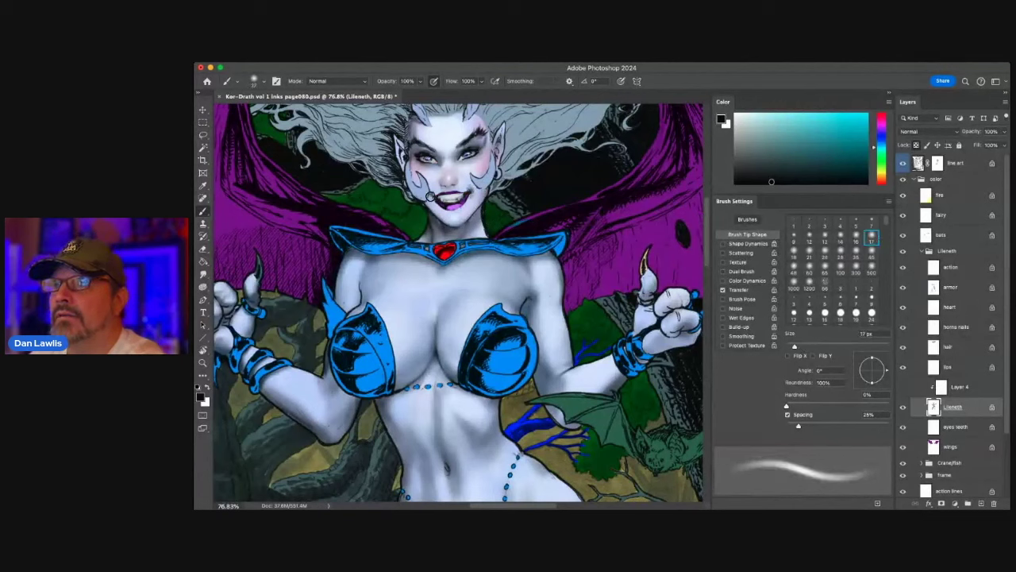
pyautogui.keyDown('alt'); pyautogui.click(474, 187); pyautogui.keyUp('alt')
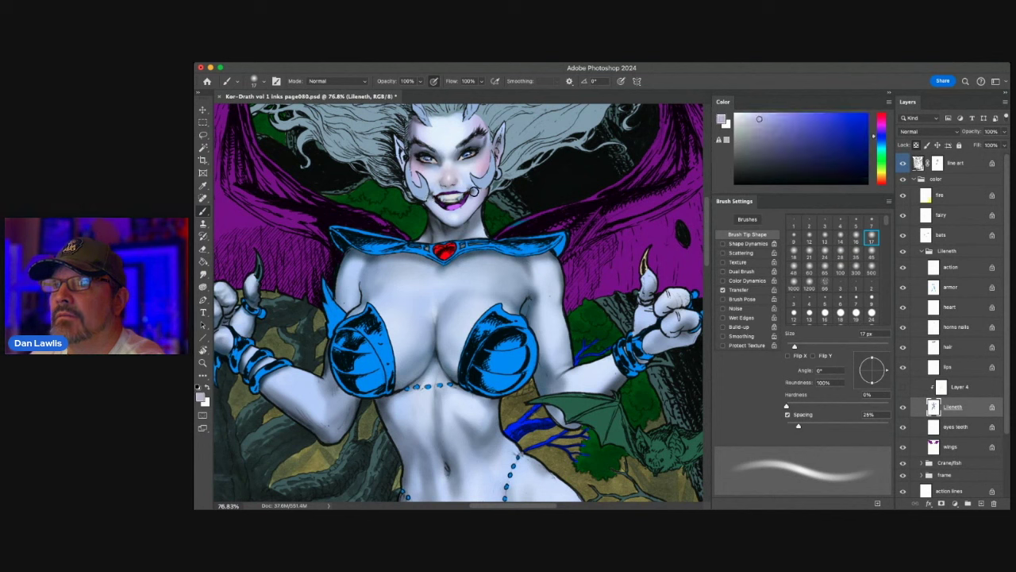
pyautogui.keyDown('alt'); pyautogui.click(474, 189); pyautogui.keyUp('alt')
pyautogui.keyDown('alt'); pyautogui.click(472, 197); pyautogui.keyUp('alt')
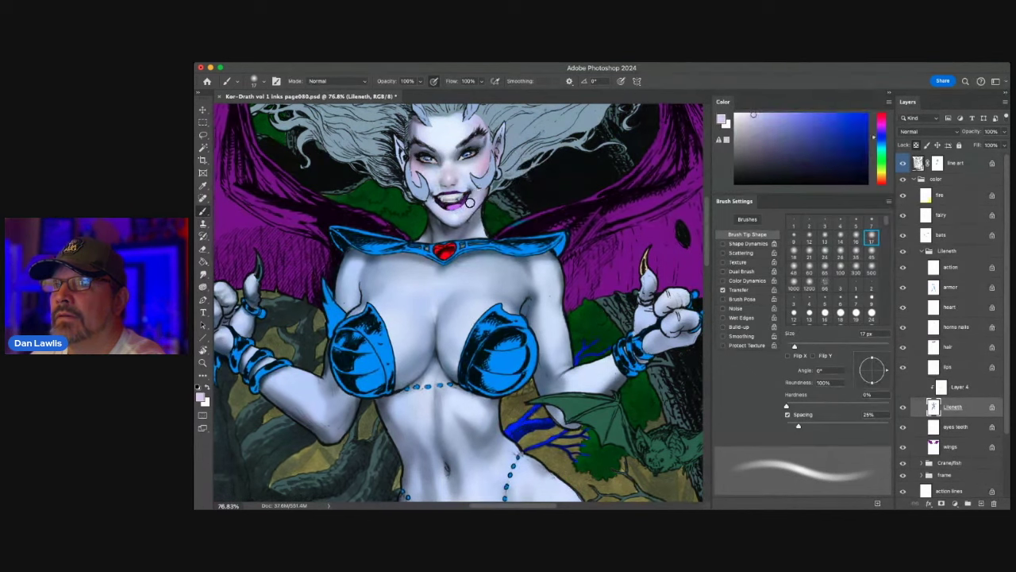
# - Refine the shading under the lower lip with a 7 px brush in sampled grey-blue, black and light lavender
pyautogui.click(871, 220)
pyautogui.keyDown('alt'); pyautogui.click(468, 194); pyautogui.keyUp('alt')
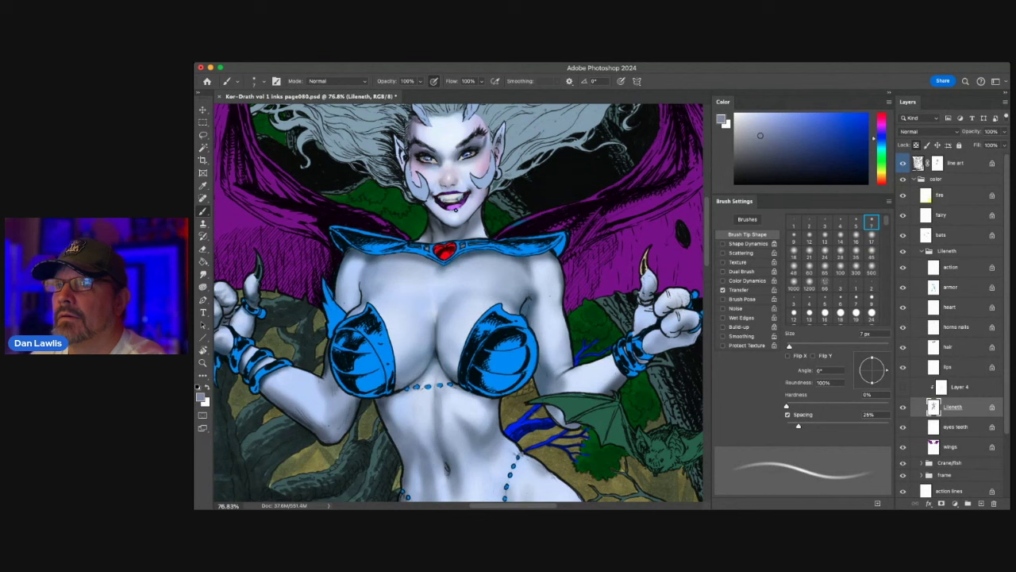
pyautogui.keyDown('alt'); pyautogui.click(541, 185); pyautogui.keyUp('alt')
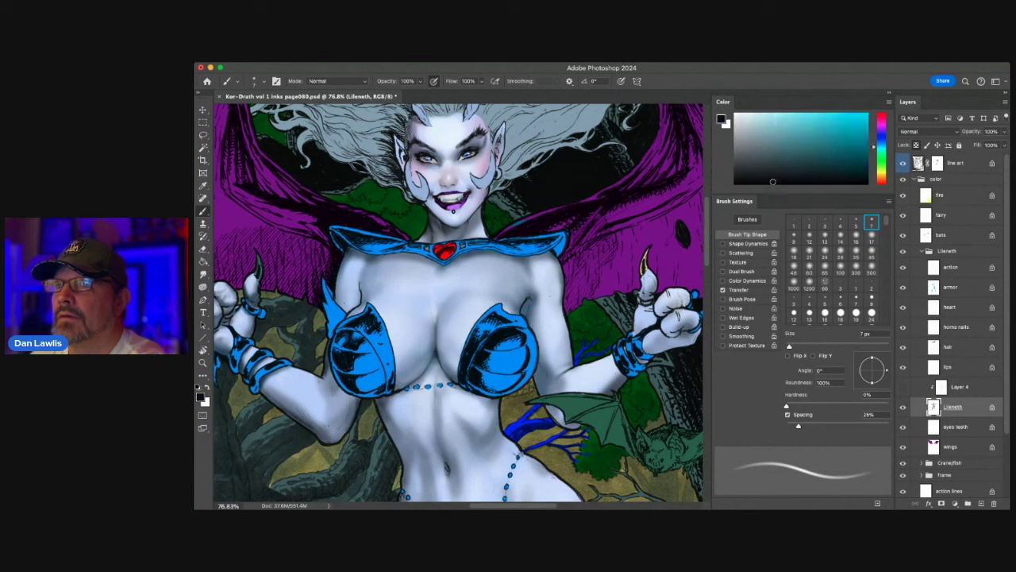
pyautogui.moveTo(441, 207); pyautogui.dragTo(451, 211)
pyautogui.keyDown('alt'); pyautogui.click(472, 199); pyautogui.keyUp('alt')
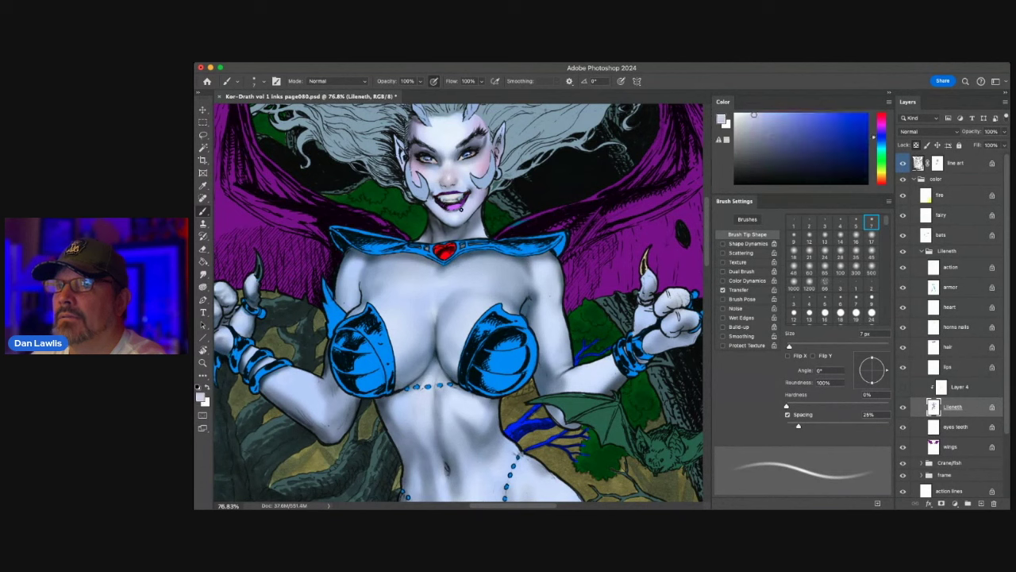
pyautogui.click(448, 211)
# - Blend the shading around the nose and upper lip with the 7 px brush in sampled greys, lavender and pale blue
pyautogui.keyDown('alt'); pyautogui.click(458, 184); pyautogui.keyUp('alt')
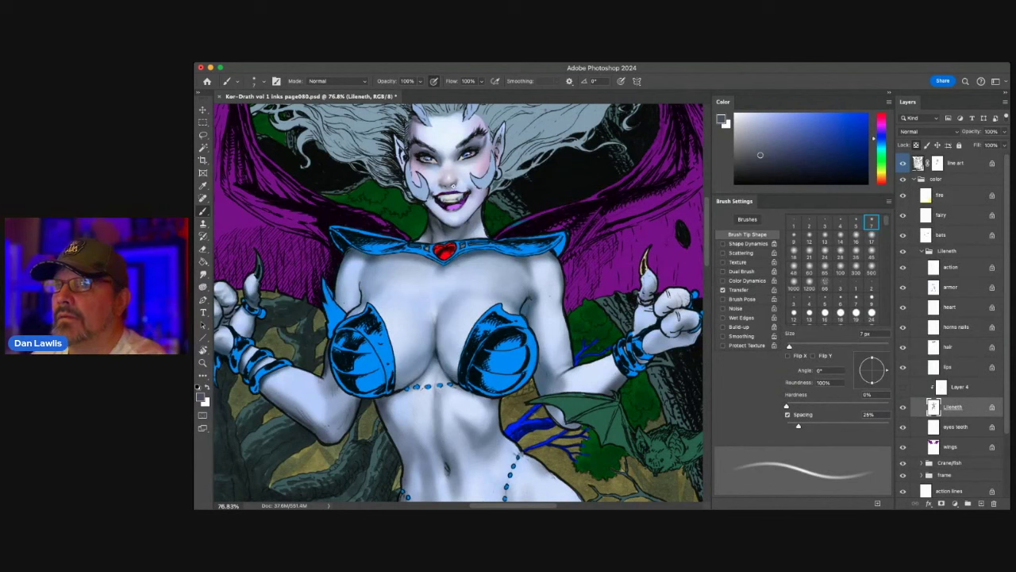
pyautogui.keyDown('alt'); pyautogui.click(451, 185); pyautogui.keyUp('alt')
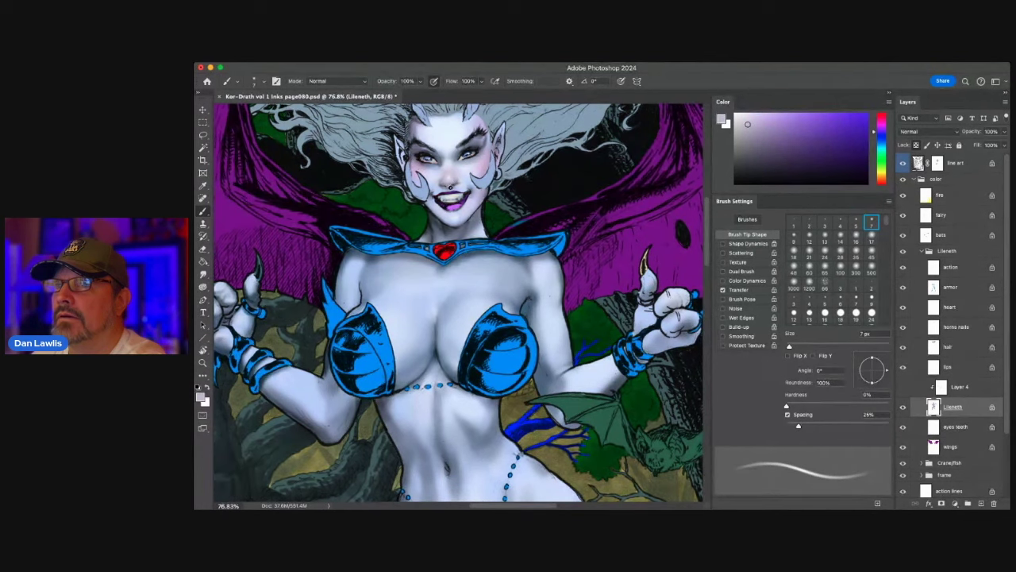
pyautogui.keyDown('alt'); pyautogui.click(462, 176); pyautogui.keyUp('alt')
pyautogui.keyDown('alt'); pyautogui.click(458, 179); pyautogui.keyUp('alt')
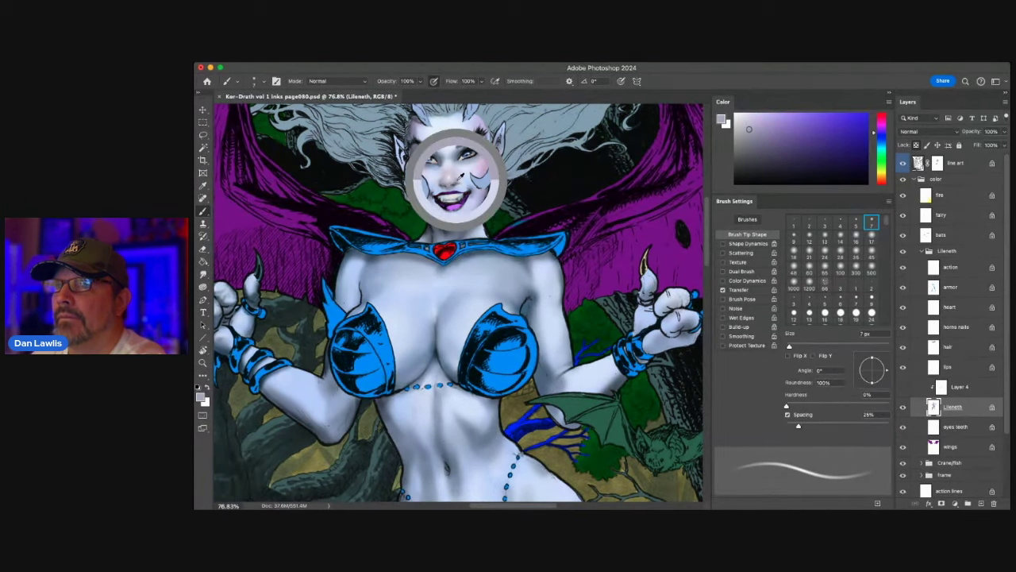
pyautogui.keyDown('alt'); pyautogui.click(458, 185); pyautogui.keyUp('alt')
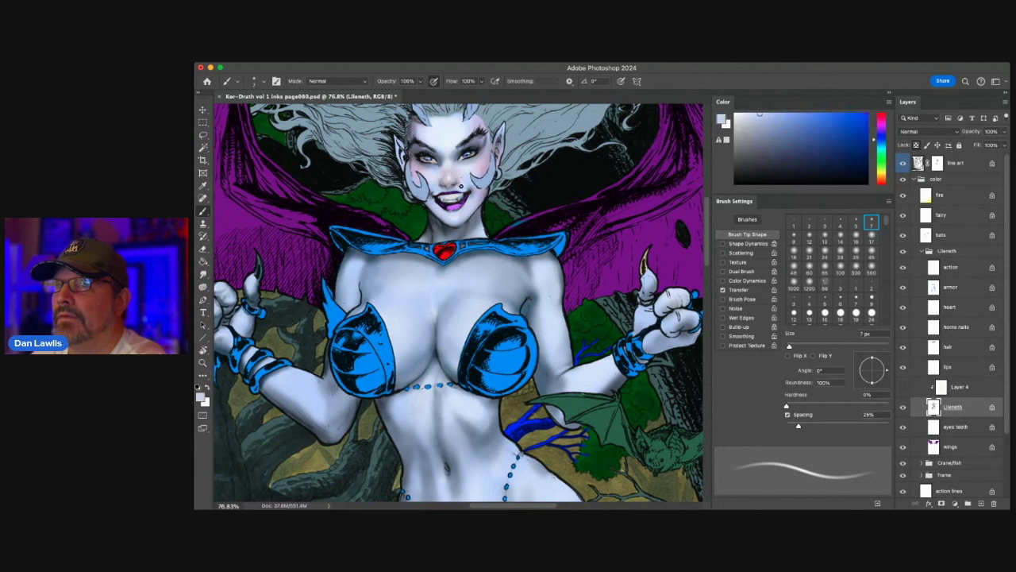
pyautogui.keyDown('alt'); pyautogui.click(460, 183); pyautogui.keyUp('alt')
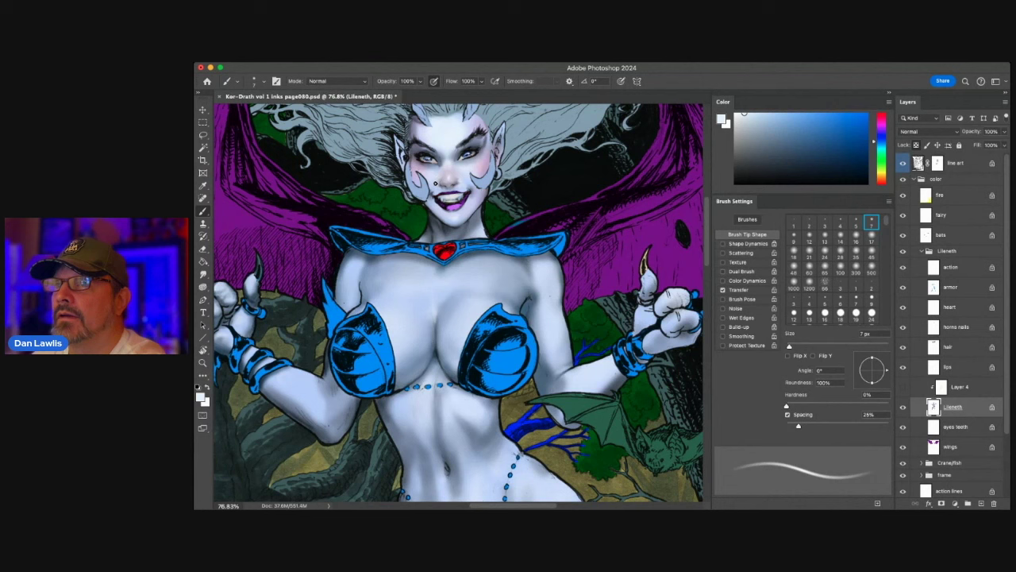
pyautogui.keyDown('alt'); pyautogui.click(445, 180); pyautogui.keyUp('alt')
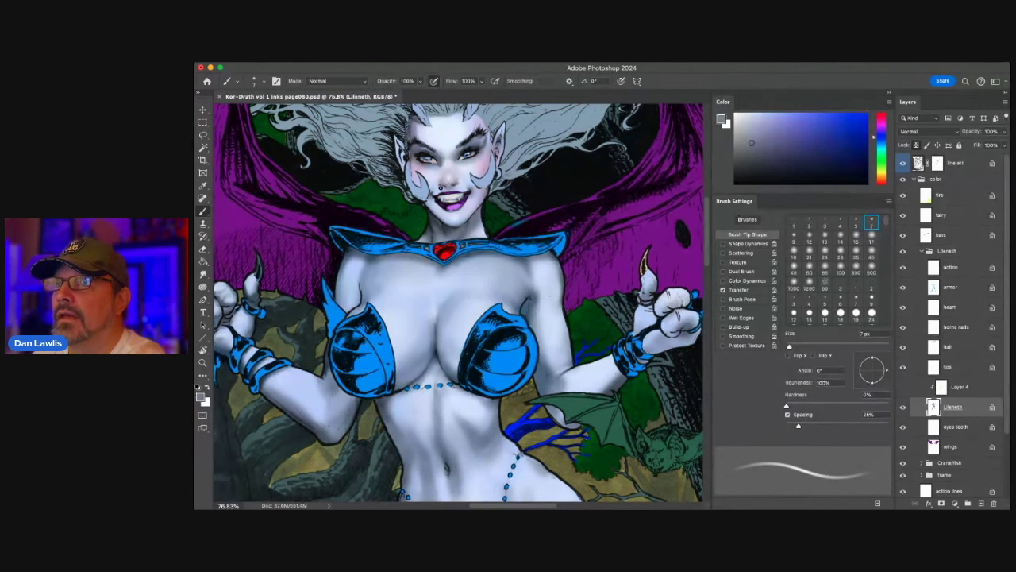
# - Refine the face's outer cheek and brow with the 7 px brush in sampled mauve-grey and dark blue-grey
pyautogui.keyDown('alt'); pyautogui.click(484, 166); pyautogui.keyUp('alt')
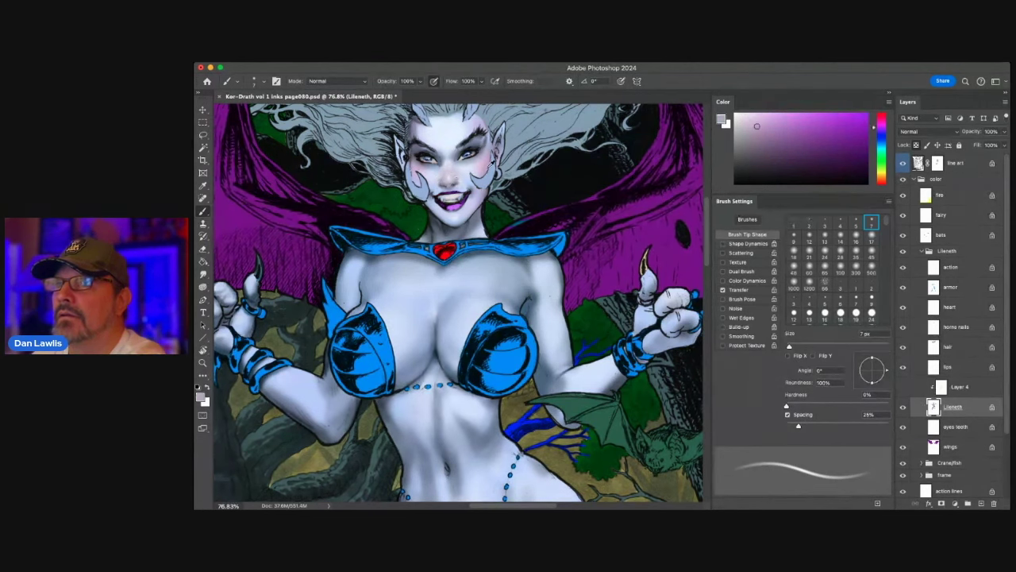
pyautogui.keyDown('alt'); pyautogui.click(486, 142); pyautogui.keyUp('alt')
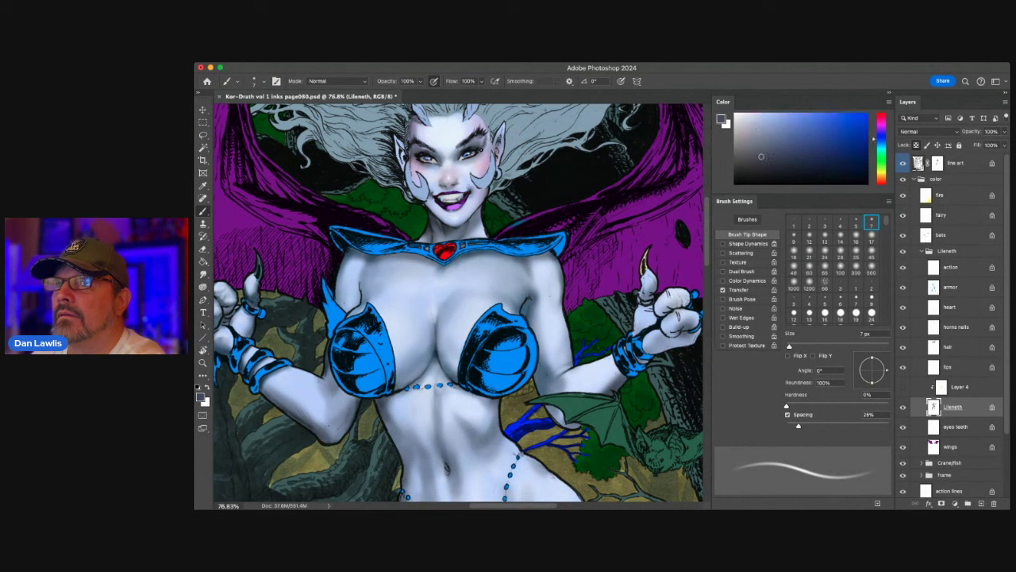
pyautogui.keyDown('alt'); pyautogui.click(480, 146); pyautogui.keyUp('alt')
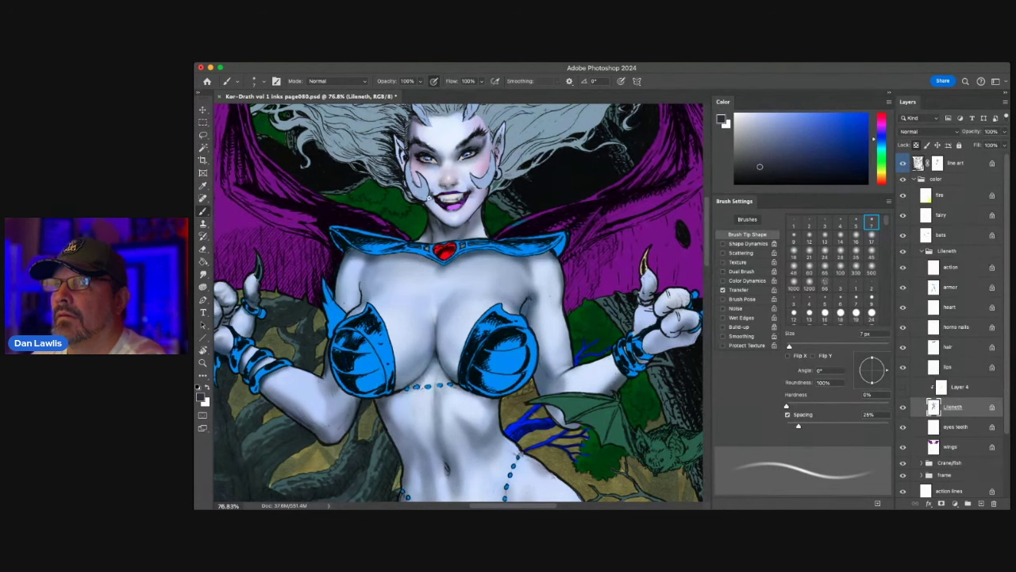
# - Blend the neck's shading below the jaw with a 24 px soft brush in sampled lavender-grey, grey-blue and pale blue tones
pyautogui.keyDown('alt'); pyautogui.click(442, 221); pyautogui.keyUp('alt')
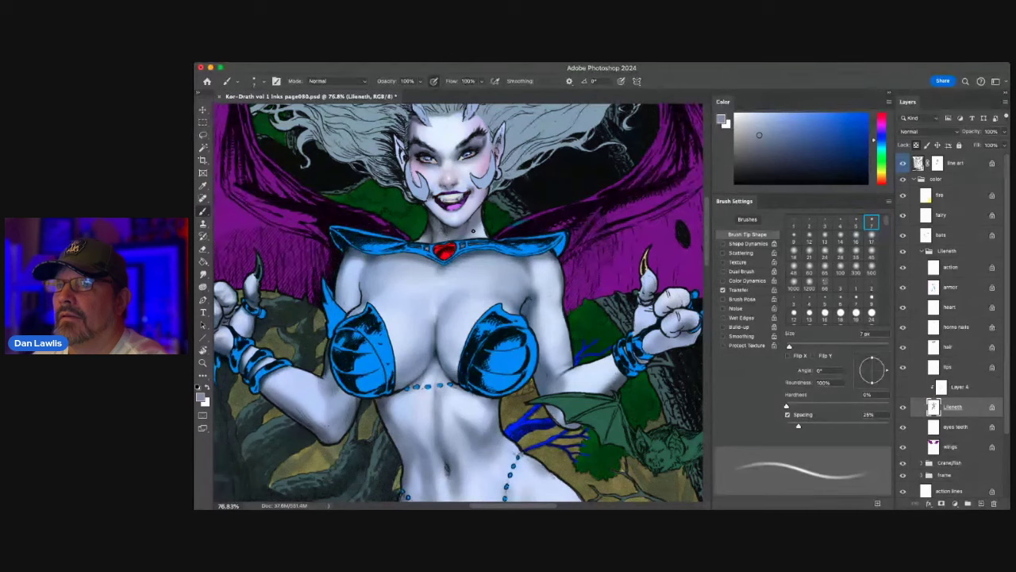
pyautogui.keyDown('alt'); pyautogui.click(471, 234); pyautogui.keyUp('alt')
pyautogui.click(826, 254)
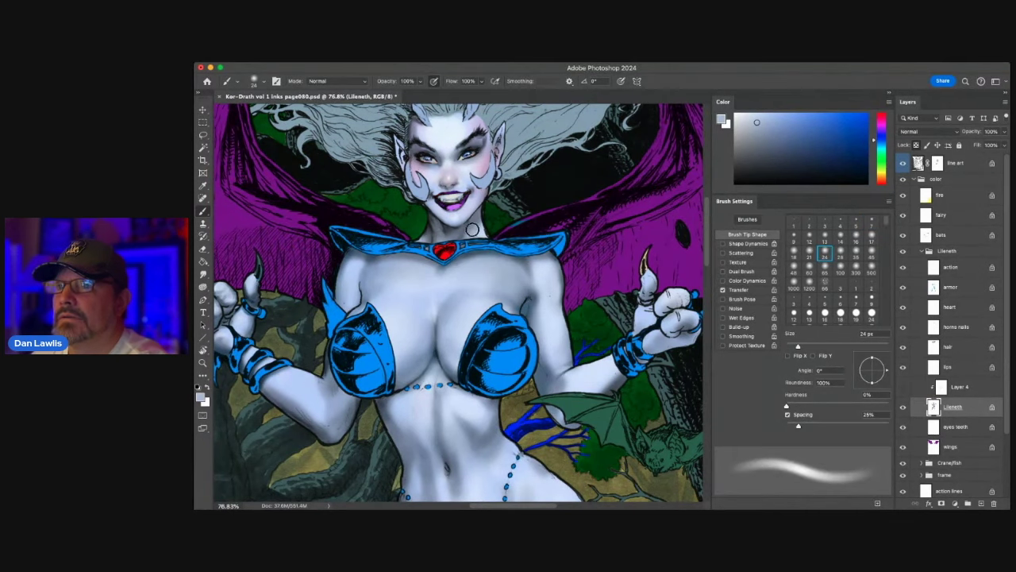
pyautogui.keyDown('alt'); pyautogui.click(474, 219); pyautogui.keyUp('alt')
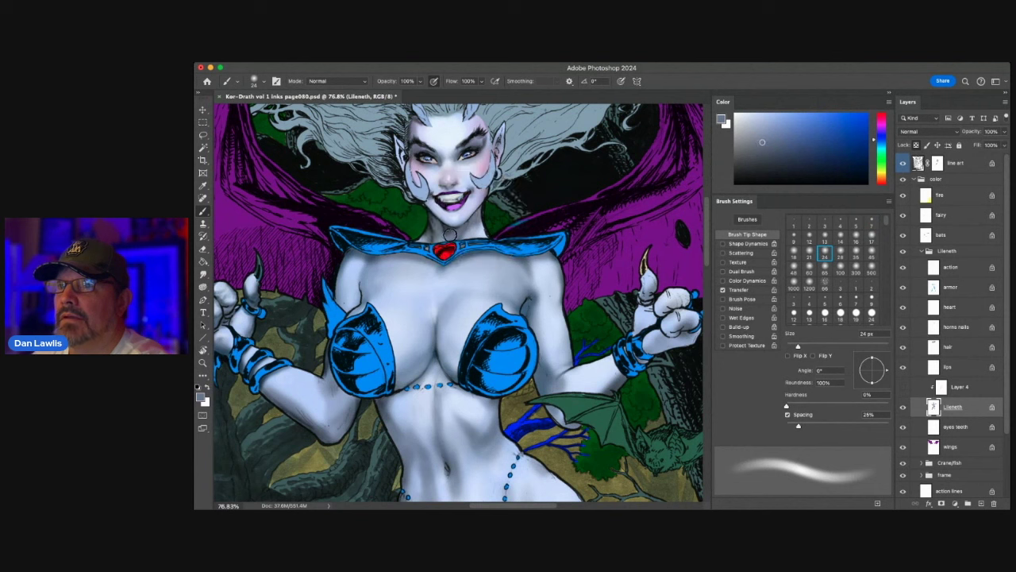
pyautogui.keyDown('alt'); pyautogui.click(474, 226); pyautogui.keyUp('alt')
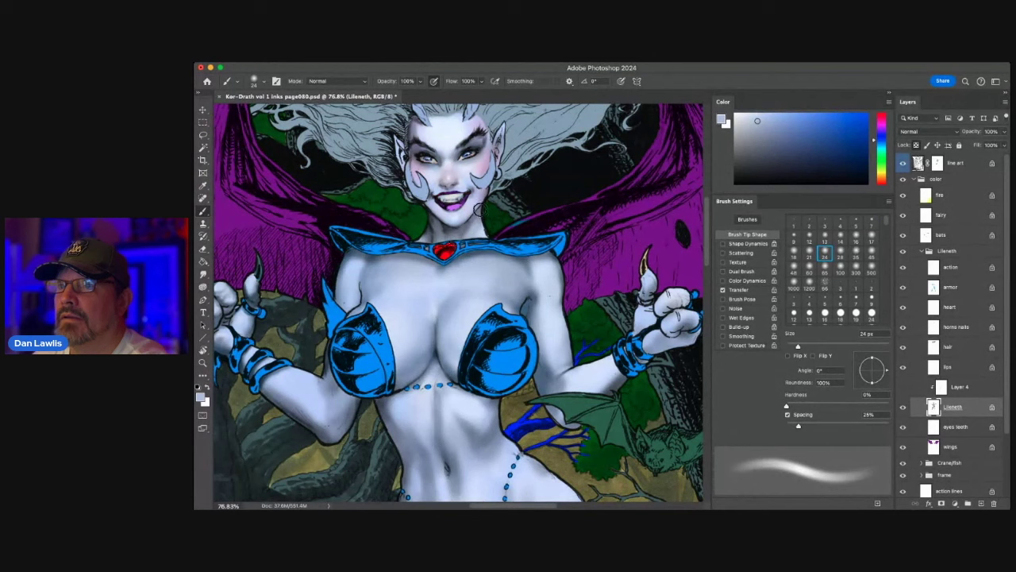
pyautogui.keyDown('alt'); pyautogui.click(480, 219); pyautogui.keyUp('alt')
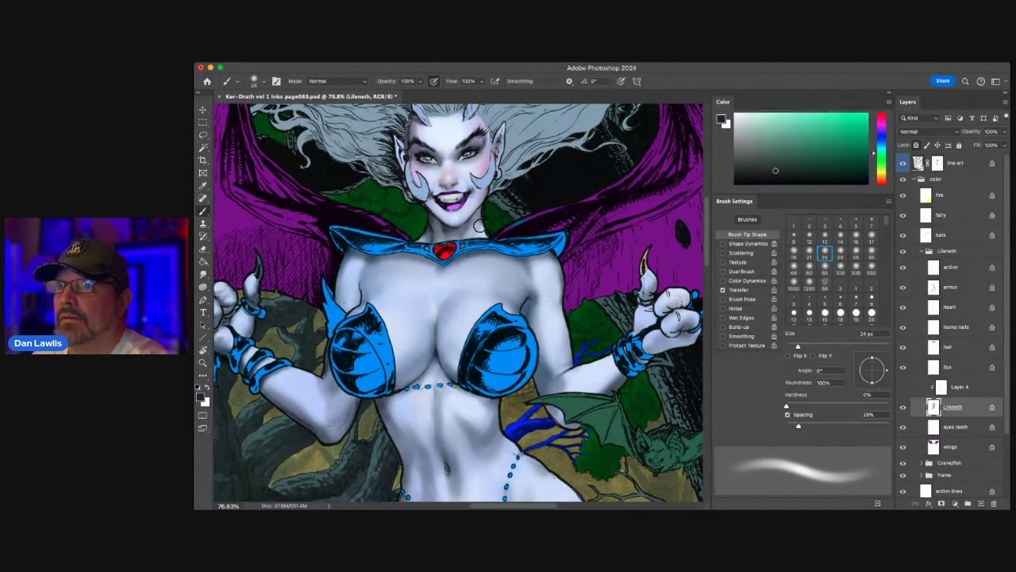
pyautogui.keyDown('alt'); pyautogui.click(479, 224); pyautogui.keyUp('alt')
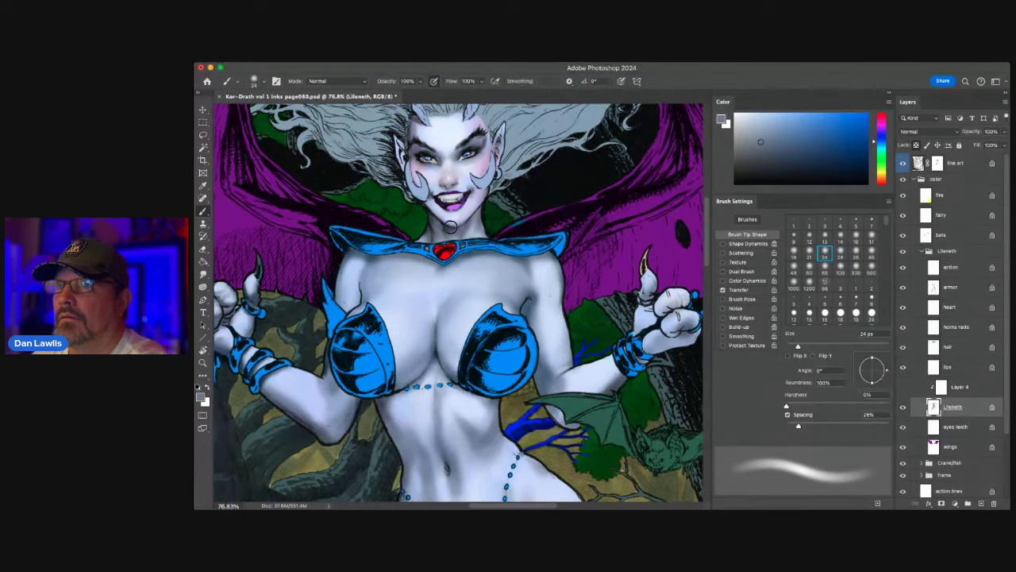
pyautogui.keyDown('alt'); pyautogui.click(455, 220); pyautogui.keyUp('alt')
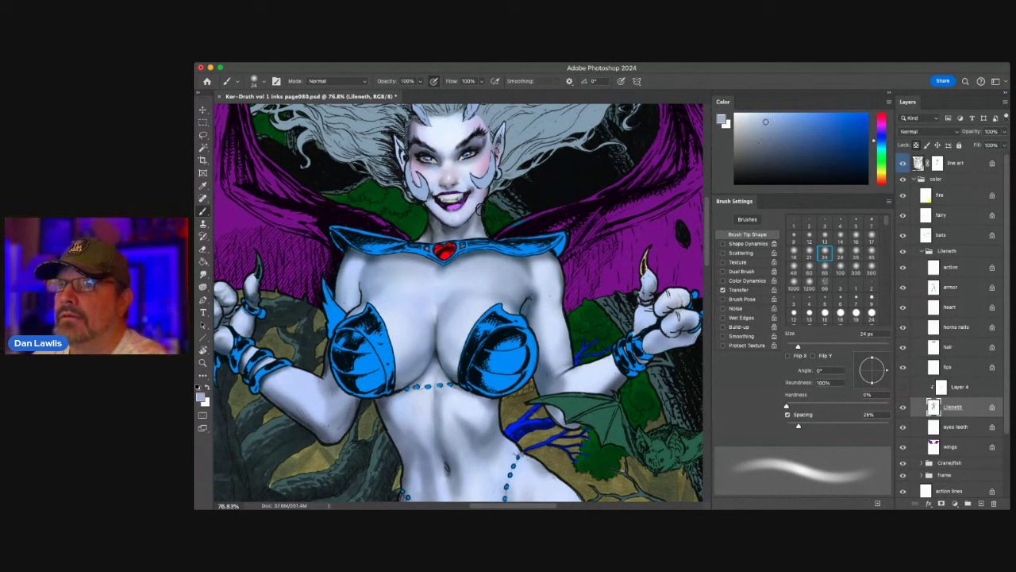
pyautogui.keyDown('alt'); pyautogui.click(462, 222); pyautogui.keyUp('alt')
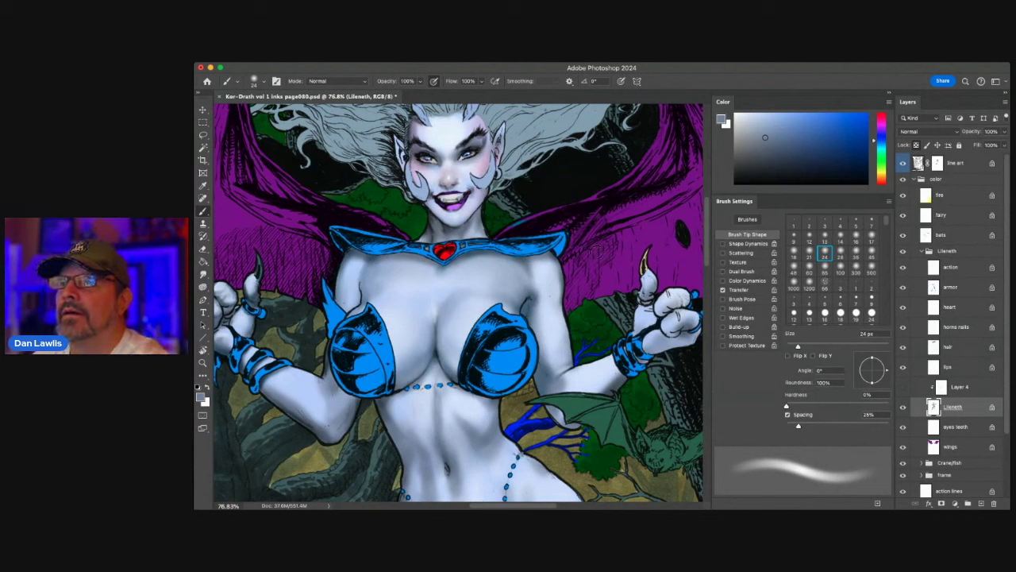
# - Tint the insides of both ears with bright pink and light orange, using a 24 px soft brush
pyautogui.click(872, 222)
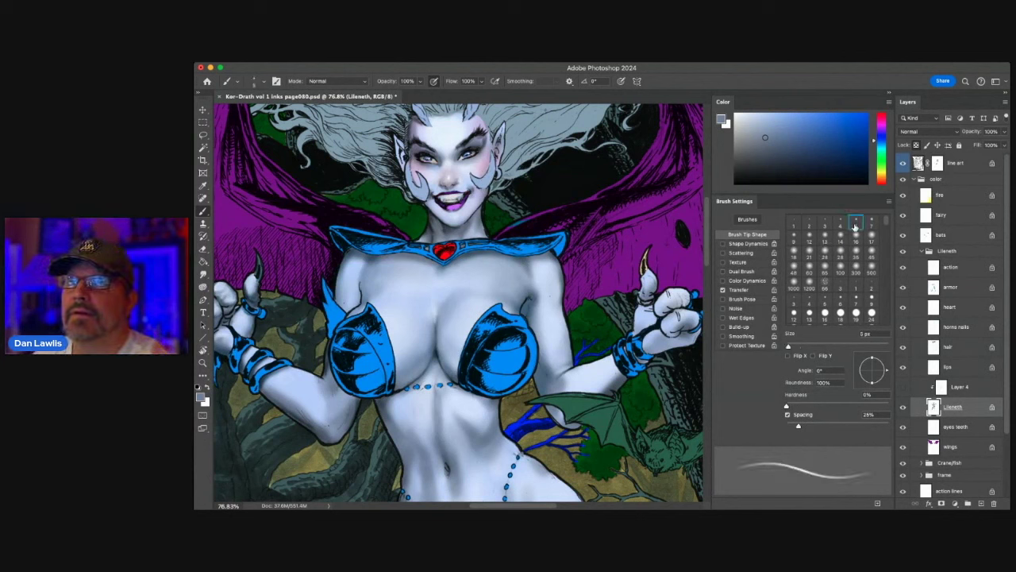
pyautogui.keyDown('alt'); pyautogui.click(640, 205); pyautogui.keyUp('alt')
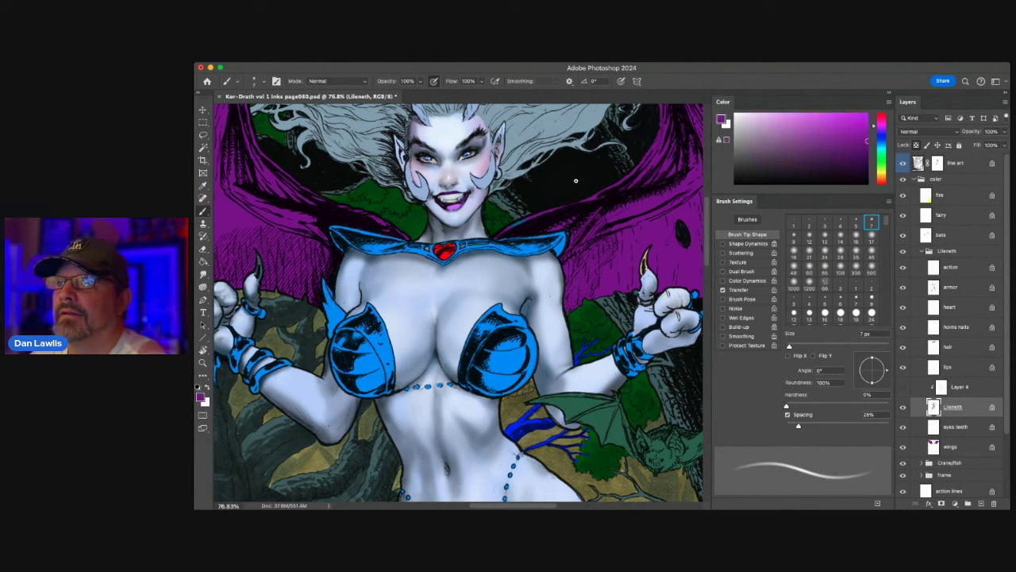
pyautogui.click(808, 112)
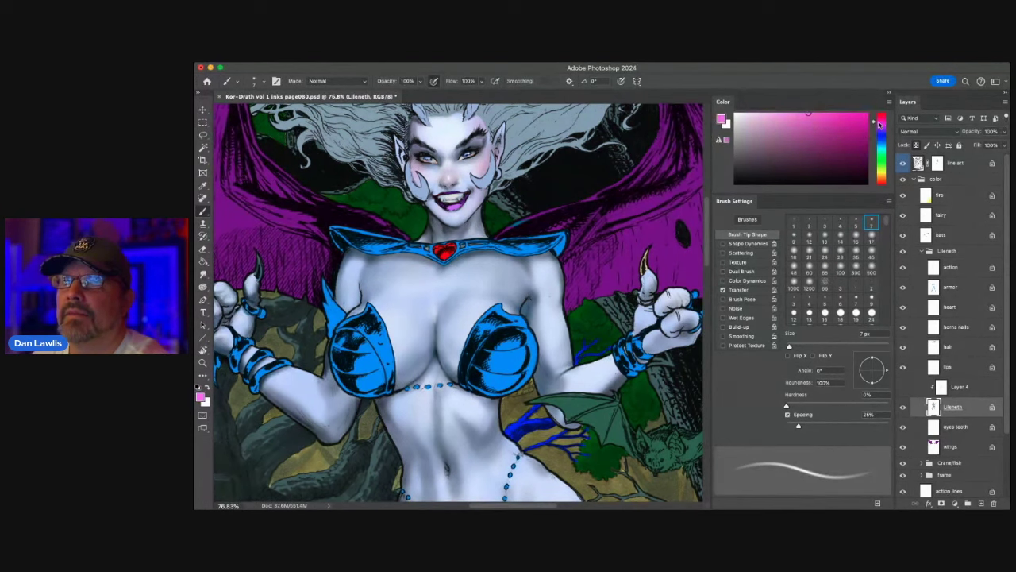
pyautogui.click(824, 252)
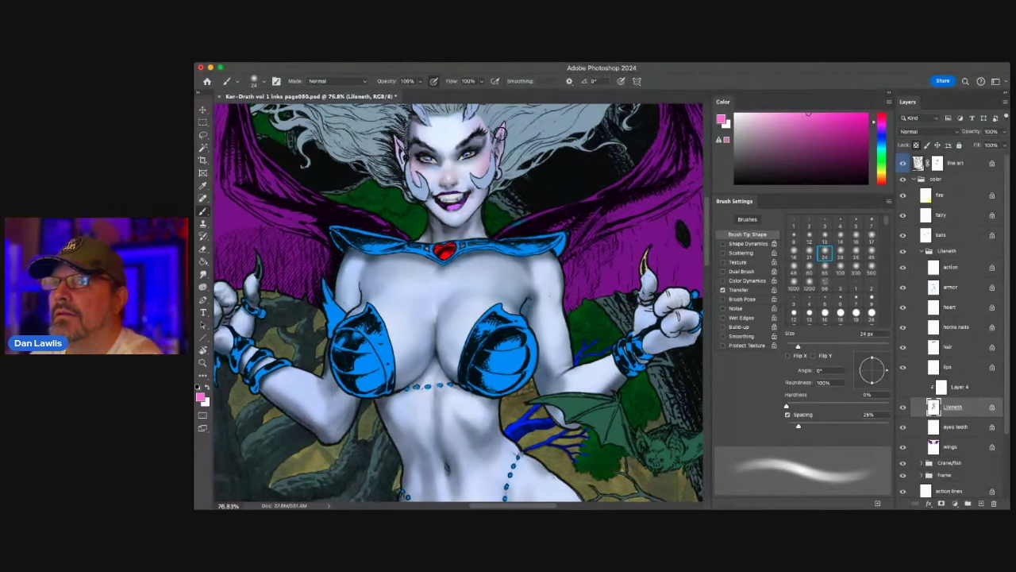
pyautogui.moveTo(882, 167); pyautogui.dragTo(882, 179)
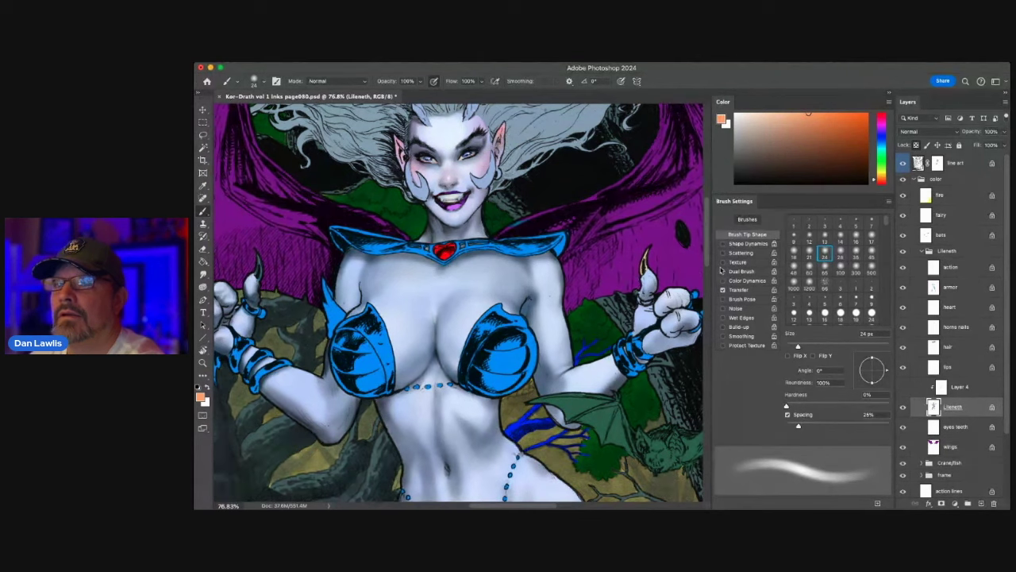
# - Refine the ears' edges and inner shading with a 7 px brush in sampled pale blue, black and grey-blue
pyautogui.click(869, 226)
pyautogui.keyDown('alt'); pyautogui.click(468, 129); pyautogui.keyUp('alt')
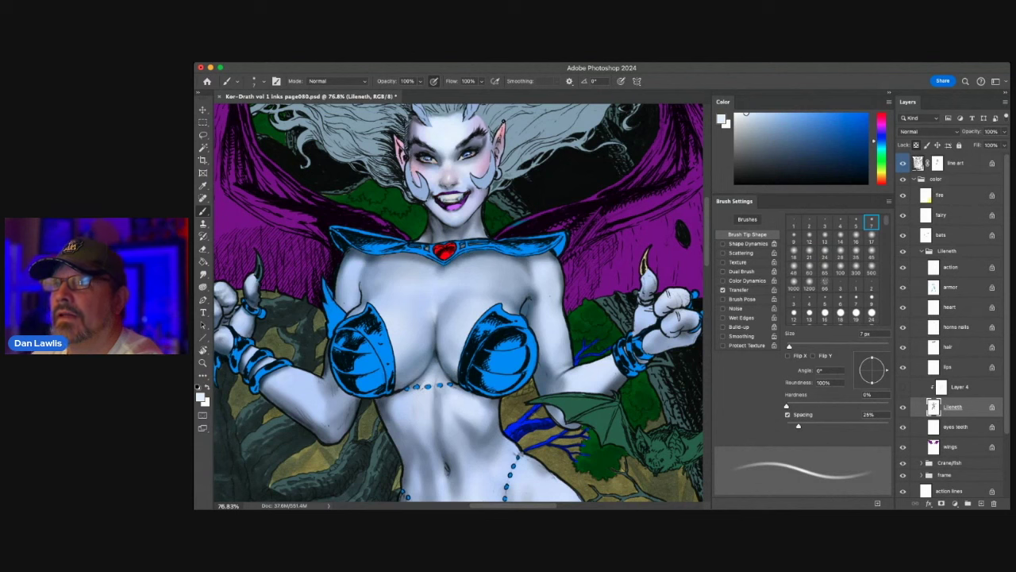
pyautogui.keyDown('alt'); pyautogui.click(544, 153); pyautogui.keyUp('alt')
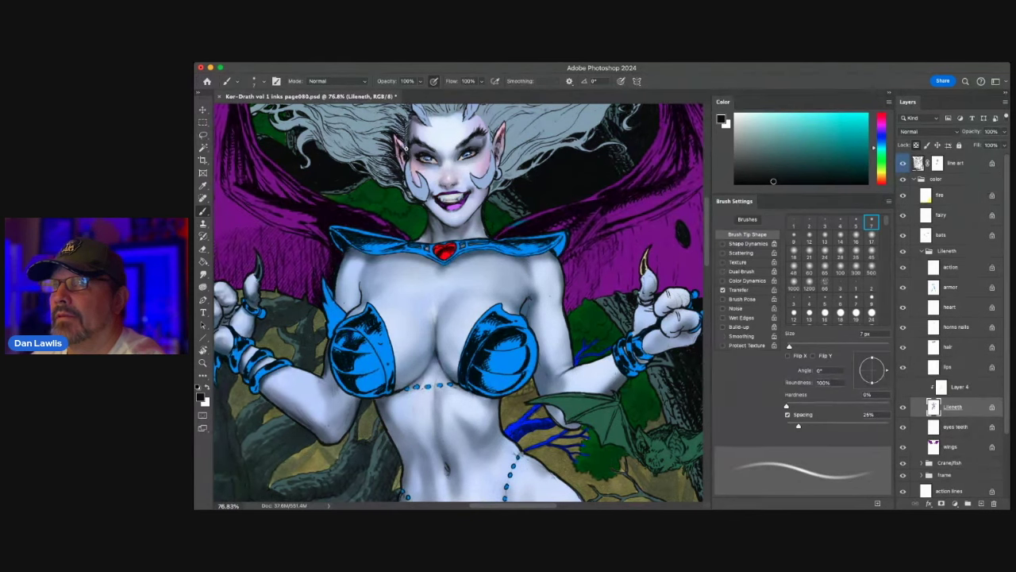
pyautogui.keyDown('alt'); pyautogui.click(488, 153); pyautogui.keyUp('alt')
pyautogui.keyDown('alt'); pyautogui.click(486, 145); pyautogui.keyUp('alt')
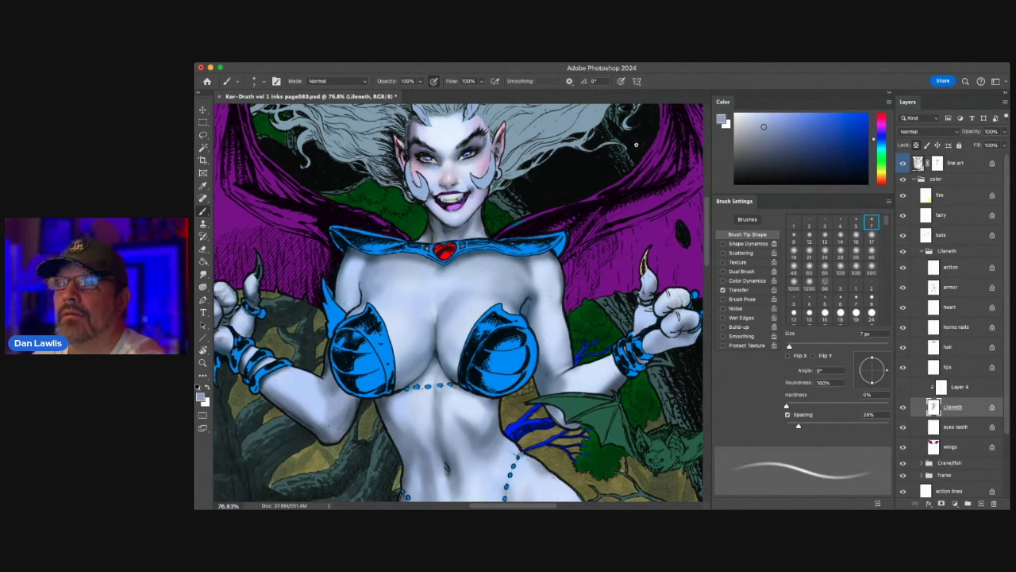
# - Blend the brow and forehead with a 28 px brush in grey-blue and pale lavender, and touch up facial details at 7 px
pyautogui.click(840, 253)
pyautogui.keyDown('alt'); pyautogui.click(489, 136); pyautogui.keyUp('alt')
pyautogui.keyDown('alt'); pyautogui.click(484, 143); pyautogui.keyUp('alt')
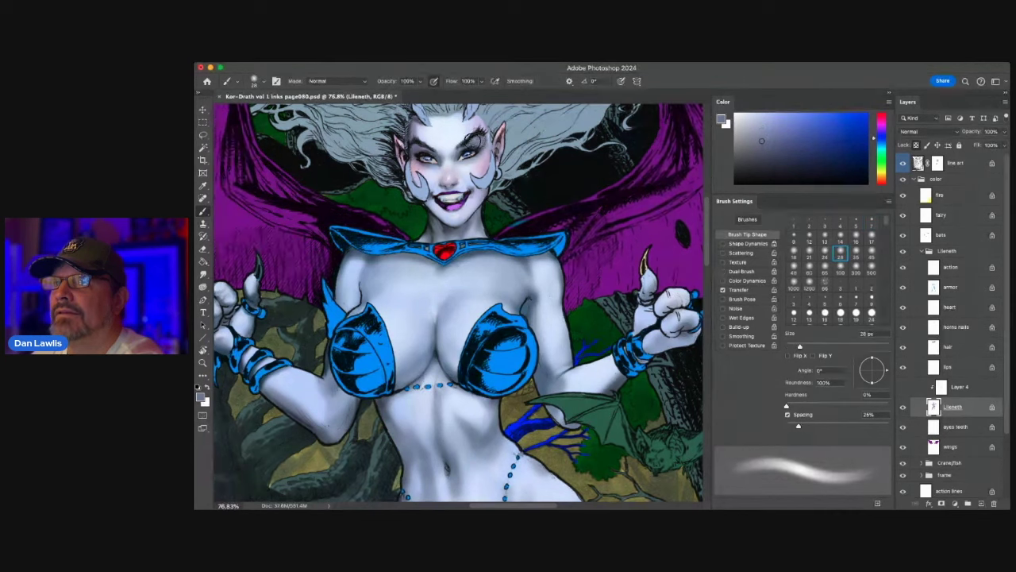
pyautogui.keyDown('alt'); pyautogui.click(456, 159); pyautogui.keyUp('alt')
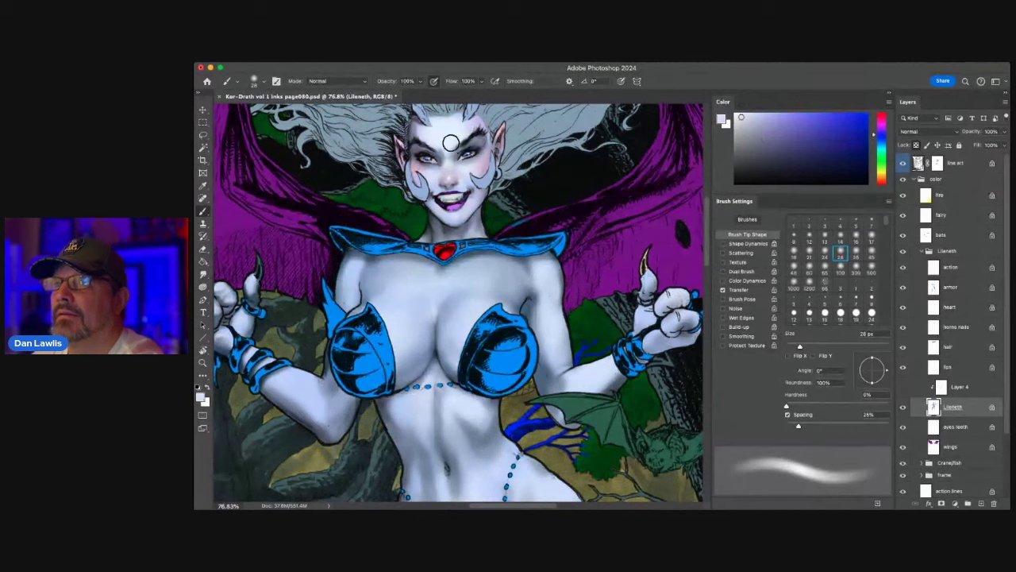
pyautogui.click(871, 222)
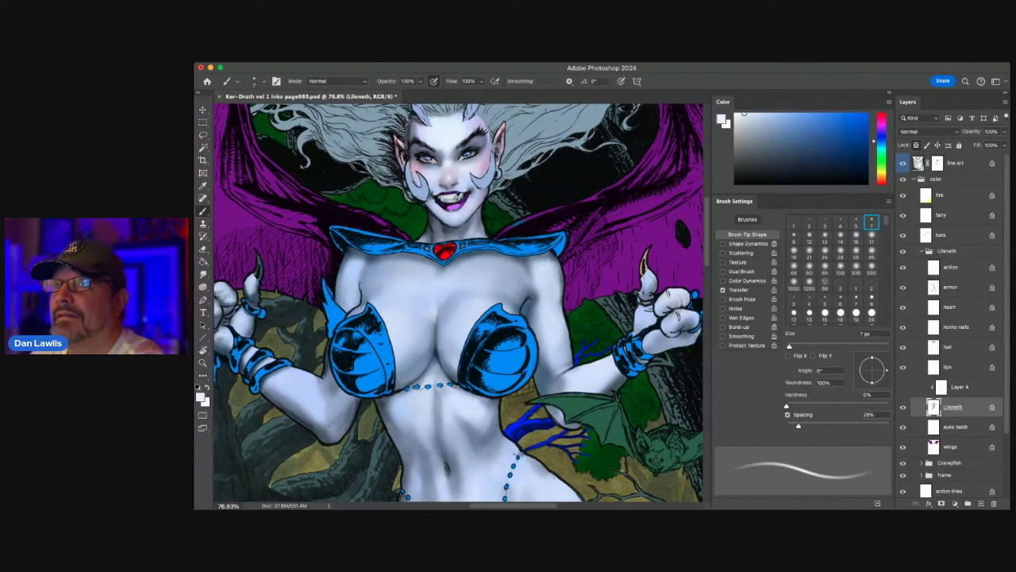
pyautogui.keyDown('alt'); pyautogui.click(491, 179); pyautogui.keyUp('alt')
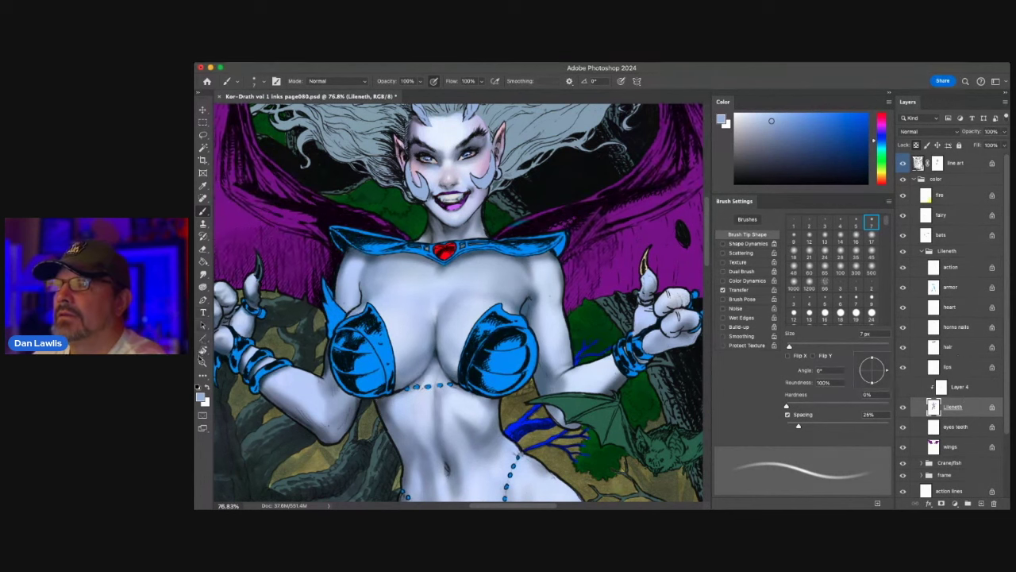
# - Shade both chest armor cups on the armor layer with black, using a 35 px soft brush
pyautogui.click(973, 290)
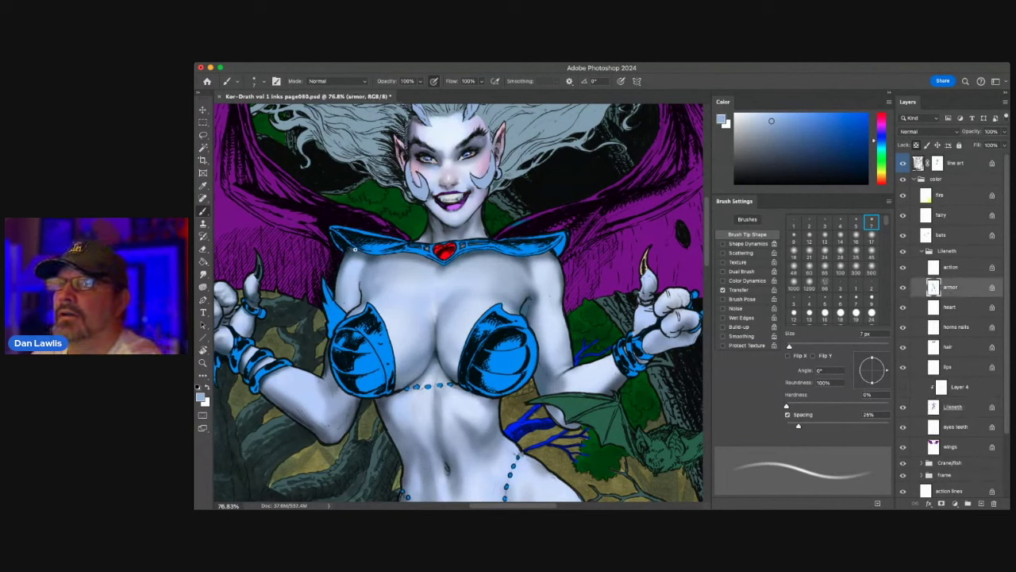
pyautogui.click(855, 254)
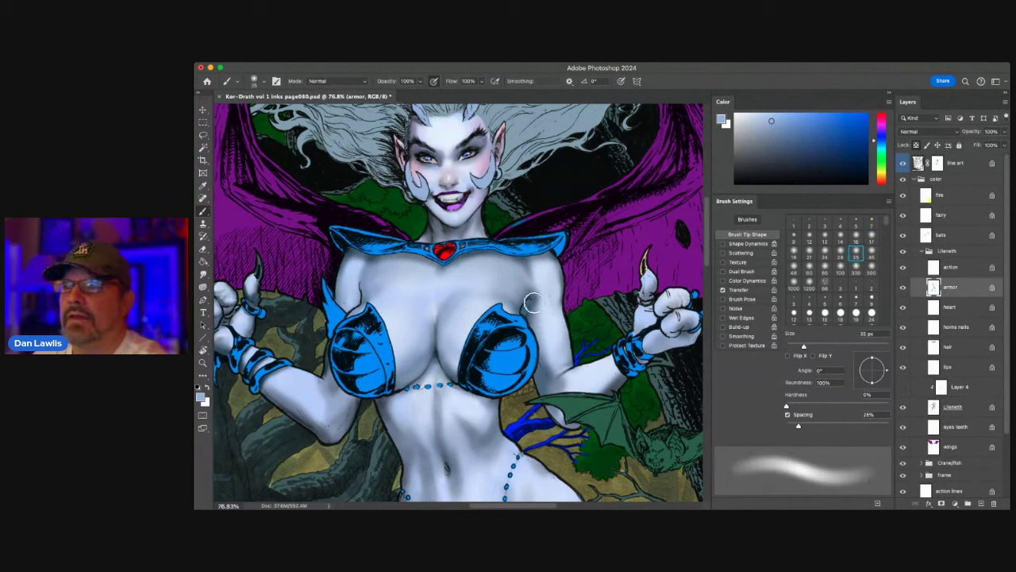
pyautogui.press('d')
pyautogui.moveTo(487, 354)
pyautogui.mouseDown()
pyautogui.moveTo(521, 367)
pyautogui.moveTo(486, 368)
pyautogui.moveTo(519, 370)
pyautogui.moveTo(530, 350)
pyautogui.moveTo(510, 389)
pyautogui.moveTo(530, 345)
pyautogui.moveTo(528, 378)
pyautogui.moveTo(526, 331)
pyautogui.moveTo(501, 390)
pyautogui.moveTo(485, 386)
pyautogui.moveTo(508, 385)
pyautogui.moveTo(470, 385)
pyautogui.moveTo(467, 352)
pyautogui.moveTo(486, 324)
pyautogui.moveTo(499, 322)
pyautogui.moveTo(484, 321)
pyautogui.moveTo(496, 304)
pyautogui.moveTo(523, 324)
pyautogui.moveTo(511, 332)
pyautogui.moveTo(519, 339)
pyautogui.moveTo(478, 362)
pyautogui.moveTo(530, 355)
pyautogui.moveTo(519, 356)
pyautogui.moveTo(522, 374)
pyautogui.moveTo(495, 382)
pyautogui.moveTo(506, 385)
pyautogui.moveTo(469, 372)
pyautogui.moveTo(486, 335)
pyautogui.mouseUp()
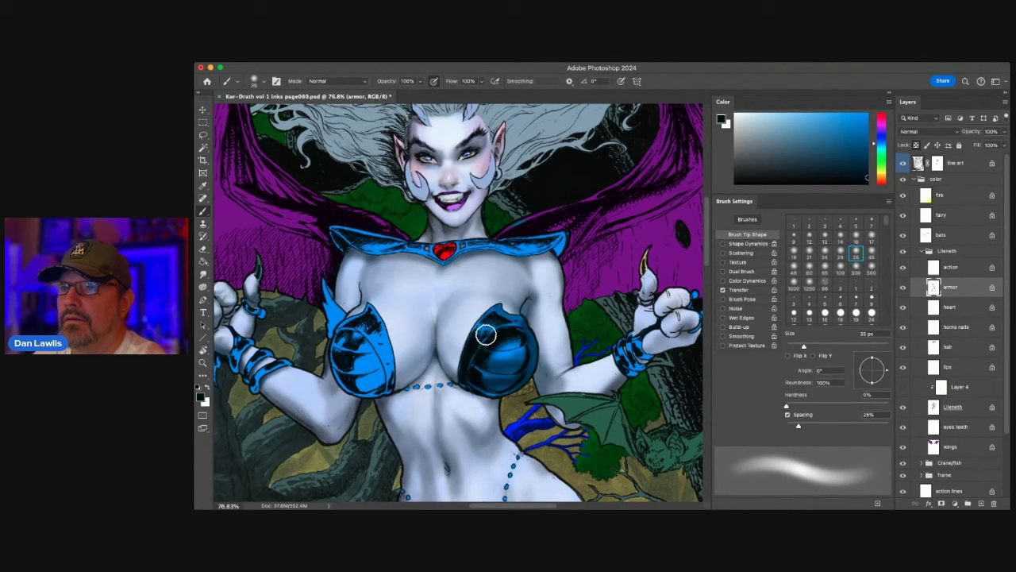
pyautogui.moveTo(370, 326)
pyautogui.mouseDown()
pyautogui.moveTo(358, 349)
pyautogui.moveTo(370, 334)
pyautogui.moveTo(367, 382)
pyautogui.moveTo(385, 386)
pyautogui.moveTo(350, 386)
pyautogui.moveTo(337, 379)
pyautogui.moveTo(338, 328)
pyautogui.moveTo(323, 289)
pyautogui.moveTo(339, 327)
pyautogui.moveTo(328, 334)
pyautogui.moveTo(320, 284)
pyautogui.moveTo(325, 343)
pyautogui.mouseUp()
pyautogui.moveTo(481, 330)
pyautogui.mouseDown()
pyautogui.moveTo(500, 308)
pyautogui.moveTo(517, 324)
pyautogui.moveTo(513, 354)
pyautogui.moveTo(495, 362)
pyautogui.moveTo(518, 352)
pyautogui.moveTo(516, 343)
pyautogui.moveTo(504, 358)
pyautogui.moveTo(513, 345)
pyautogui.moveTo(493, 368)
pyautogui.moveTo(514, 349)
pyautogui.mouseUp()
# - Rework the light and dark areas of both chest armor cups with the 35 px brush in sampled blue and black
pyautogui.keyDown('alt'); pyautogui.click(514, 351); pyautogui.keyUp('alt')
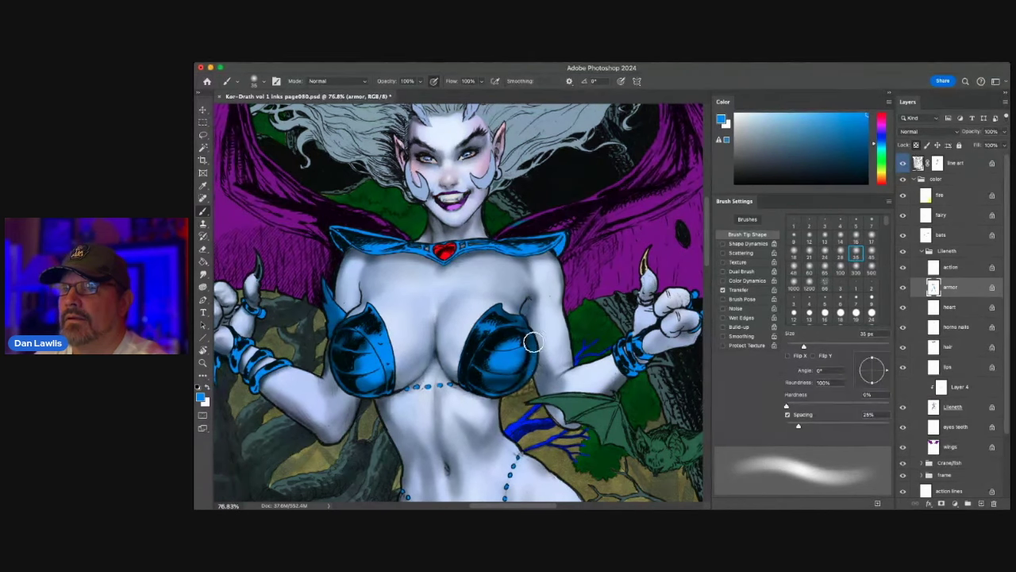
pyautogui.keyDown('alt'); pyautogui.click(498, 319); pyautogui.keyUp('alt')
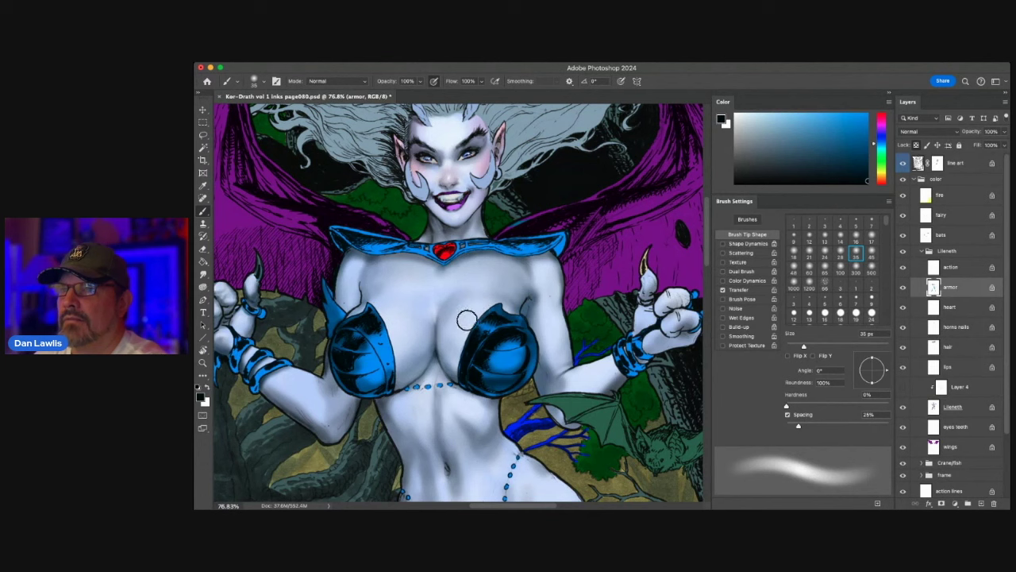
pyautogui.moveTo(356, 328)
pyautogui.mouseDown()
pyautogui.moveTo(332, 339)
pyautogui.moveTo(342, 336)
pyautogui.moveTo(351, 358)
pyautogui.moveTo(341, 364)
pyautogui.moveTo(357, 386)
pyautogui.moveTo(385, 385)
pyautogui.moveTo(350, 367)
pyautogui.mouseUp()
pyautogui.moveTo(503, 380)
pyautogui.mouseDown()
pyautogui.moveTo(481, 381)
pyautogui.moveTo(523, 375)
pyautogui.moveTo(531, 343)
pyautogui.mouseUp()
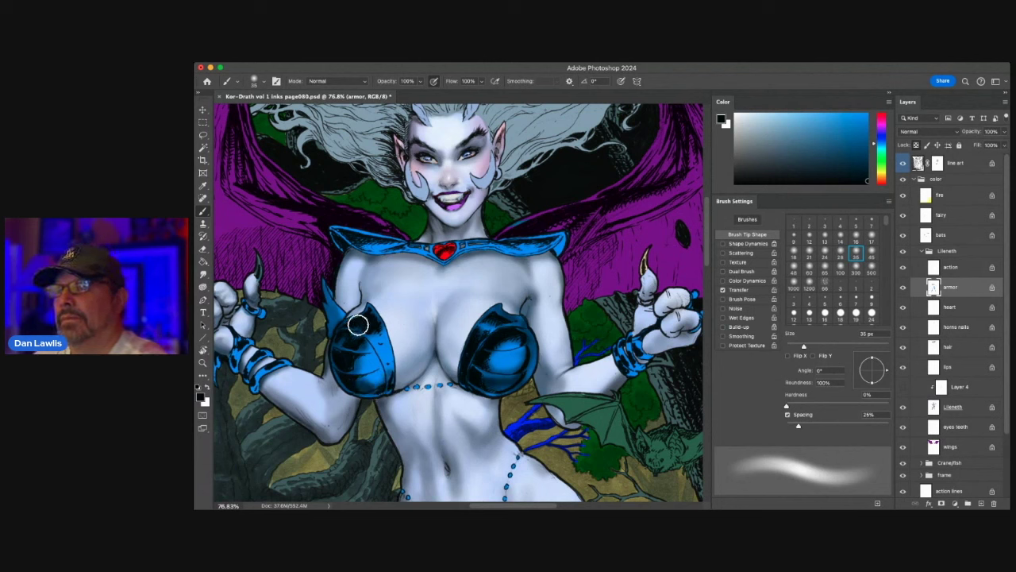
# - Brighten the chest armor cups with sampled blue and add fine white highlights with a 4 px brush
pyautogui.keyDown('alt'); pyautogui.click(507, 361); pyautogui.keyUp('alt')
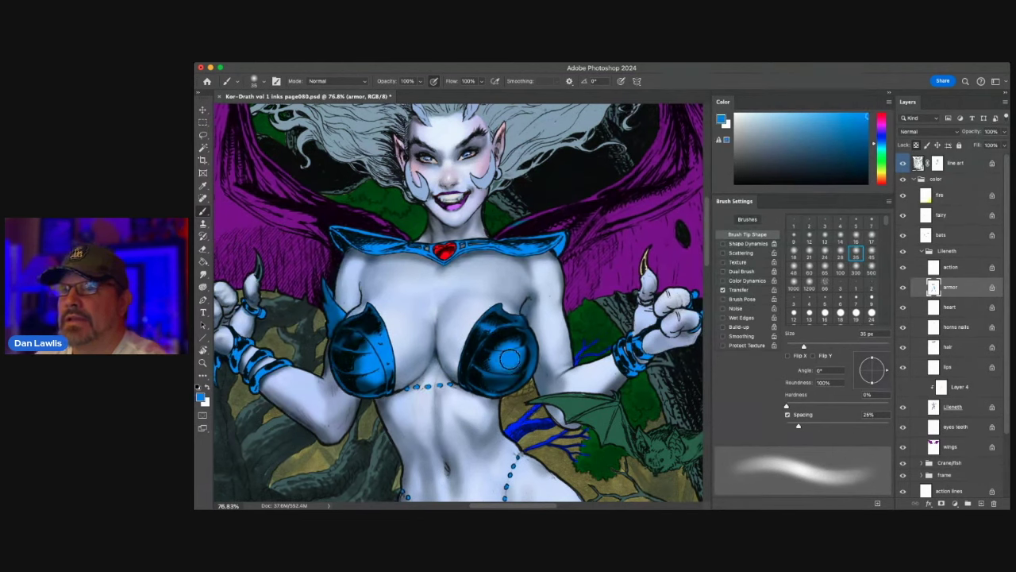
pyautogui.click(840, 221)
pyautogui.click(735, 114)
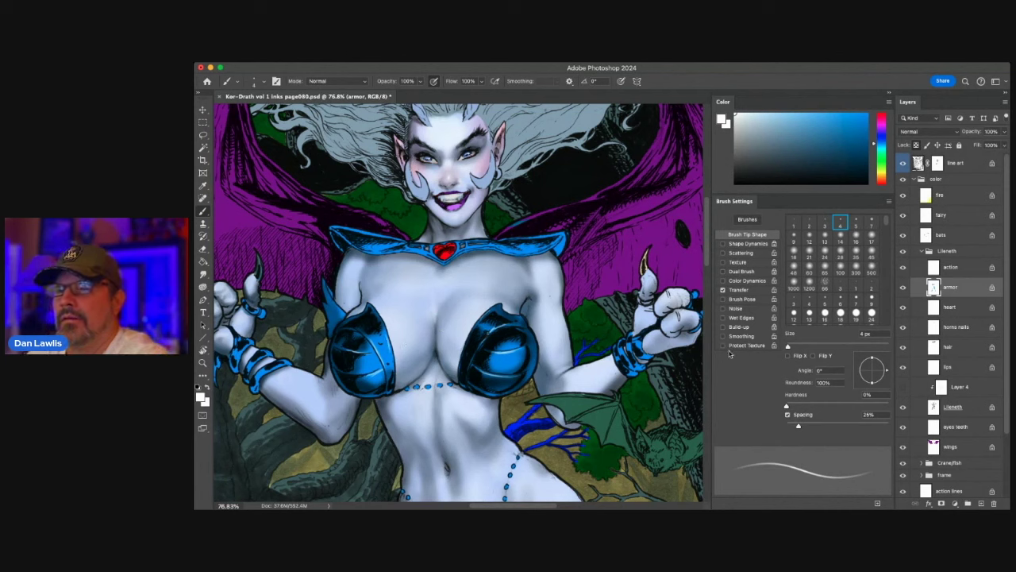
# - Blend the chest armor cups' glow and shadows with a 45 px soft brush in sampled blue, dark blue and black
pyautogui.click(871, 253)
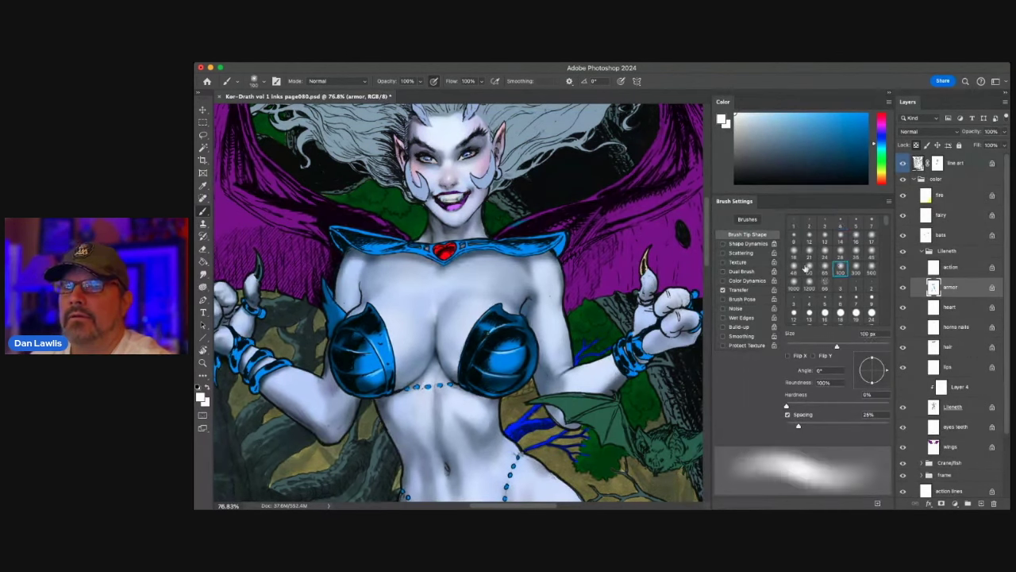
pyautogui.keyDown('alt'); pyautogui.click(515, 345); pyautogui.keyUp('alt')
pyautogui.moveTo(516, 354)
pyautogui.mouseDown()
pyautogui.moveTo(524, 348)
pyautogui.moveTo(496, 326)
pyautogui.moveTo(522, 337)
pyautogui.moveTo(504, 369)
pyautogui.moveTo(478, 370)
pyautogui.moveTo(505, 377)
pyautogui.moveTo(477, 373)
pyautogui.moveTo(513, 380)
pyautogui.mouseUp()
pyautogui.keyDown('alt'); pyautogui.click(484, 365); pyautogui.keyUp('alt')
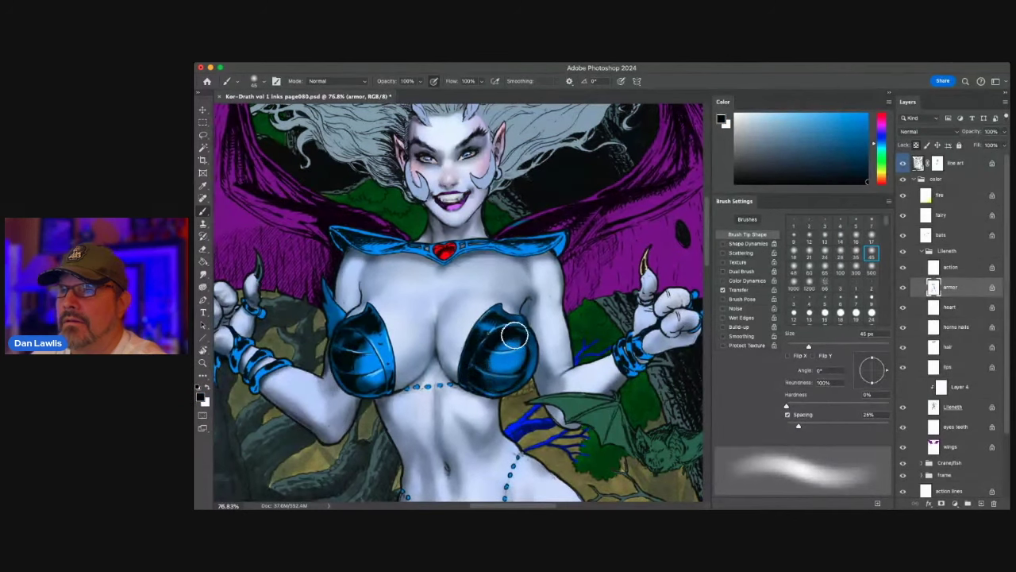
pyautogui.keyDown('alt'); pyautogui.click(378, 377); pyautogui.keyUp('alt')
pyautogui.keyDown('alt'); pyautogui.click(372, 382); pyautogui.keyUp('alt')
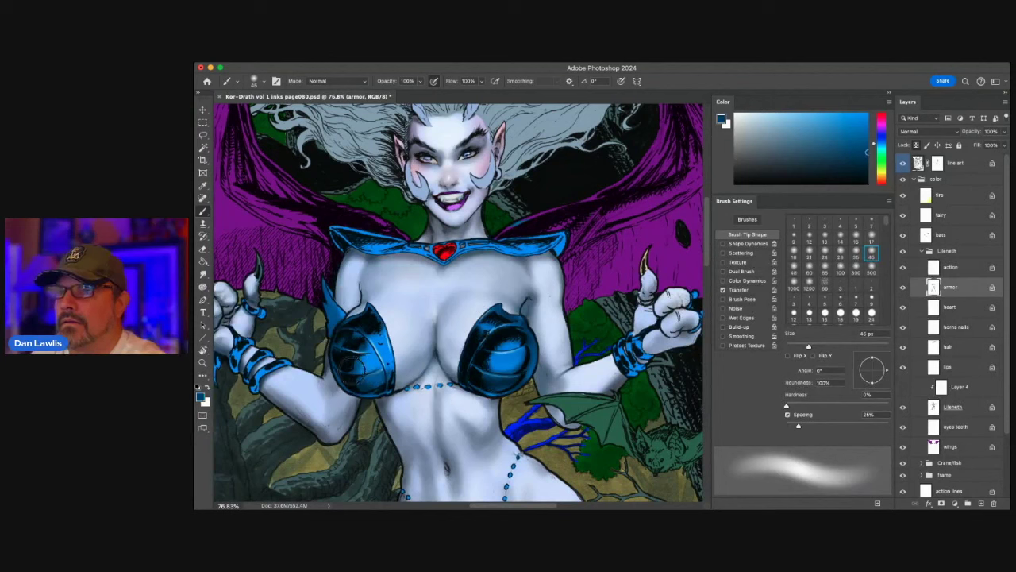
pyautogui.keyDown('alt'); pyautogui.click(497, 321); pyautogui.keyUp('alt')
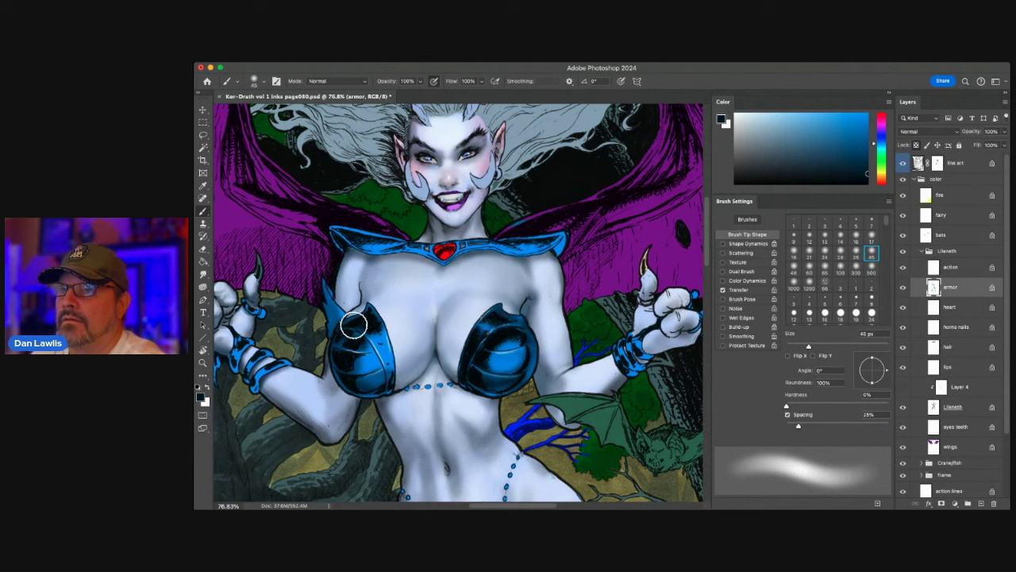
# - Touch up the chest cups' edges with a 7 px brush and darken the blue collar with 21 px and 16 px soft brushes
pyautogui.click(872, 222)
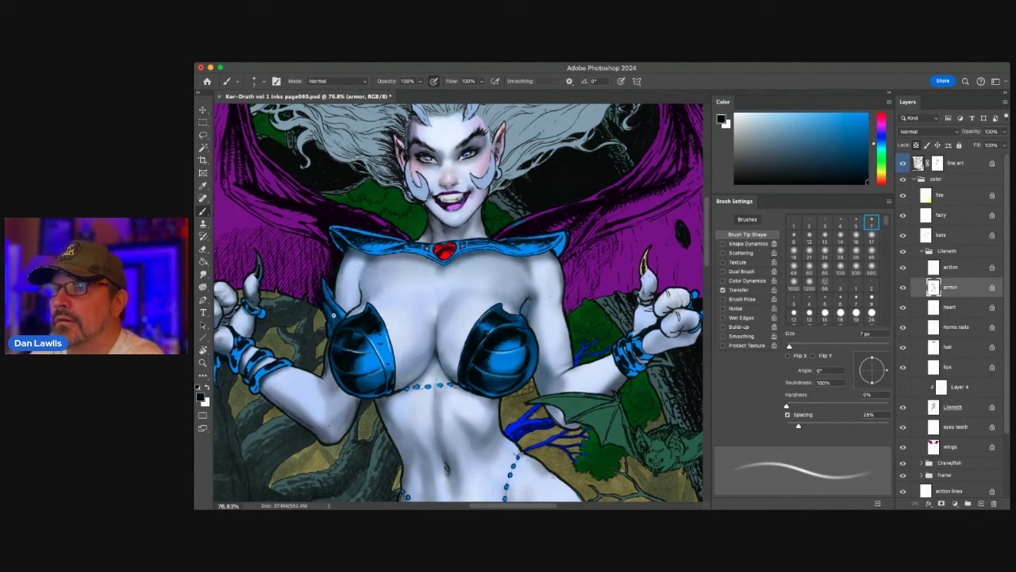
pyautogui.keyDown('alt'); pyautogui.click(359, 316); pyautogui.keyUp('alt')
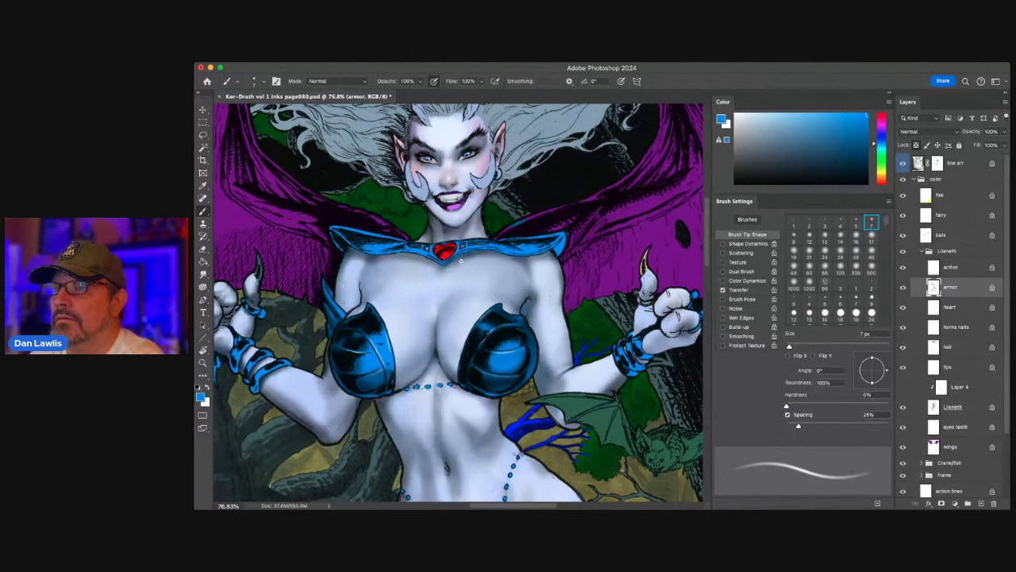
pyautogui.keyDown('alt'); pyautogui.click(533, 241); pyautogui.keyUp('alt')
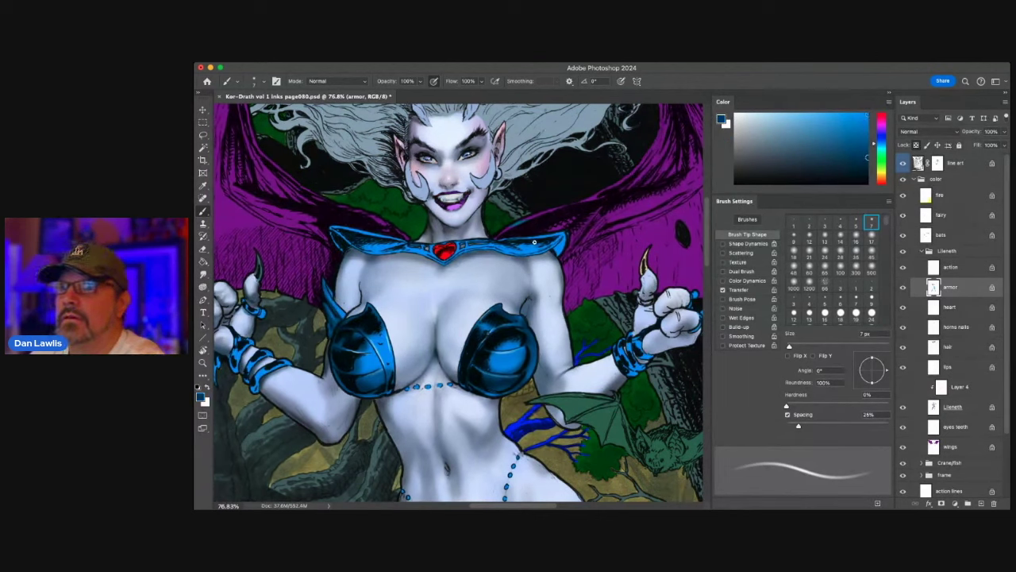
pyautogui.click(809, 252)
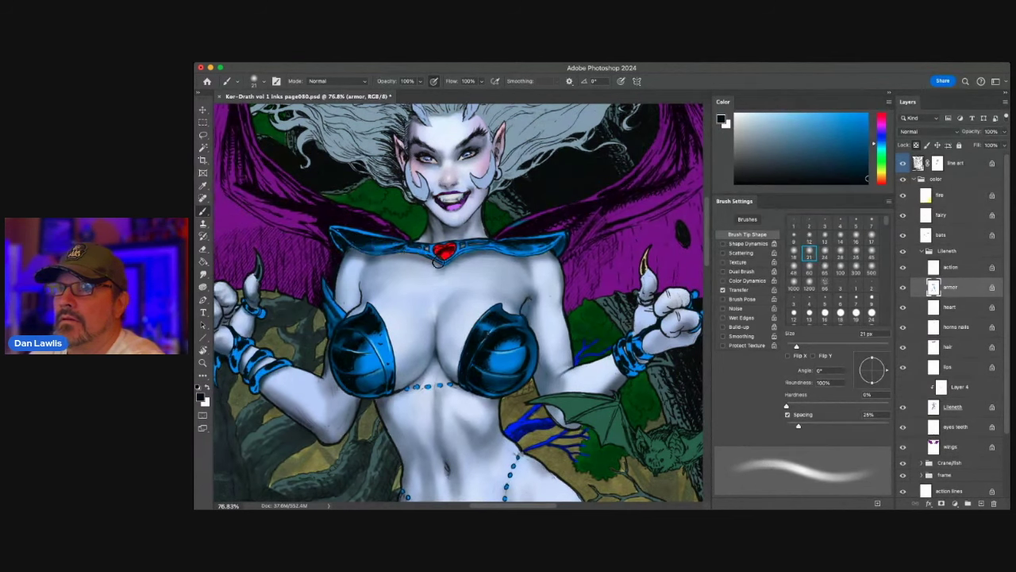
pyautogui.click(855, 237)
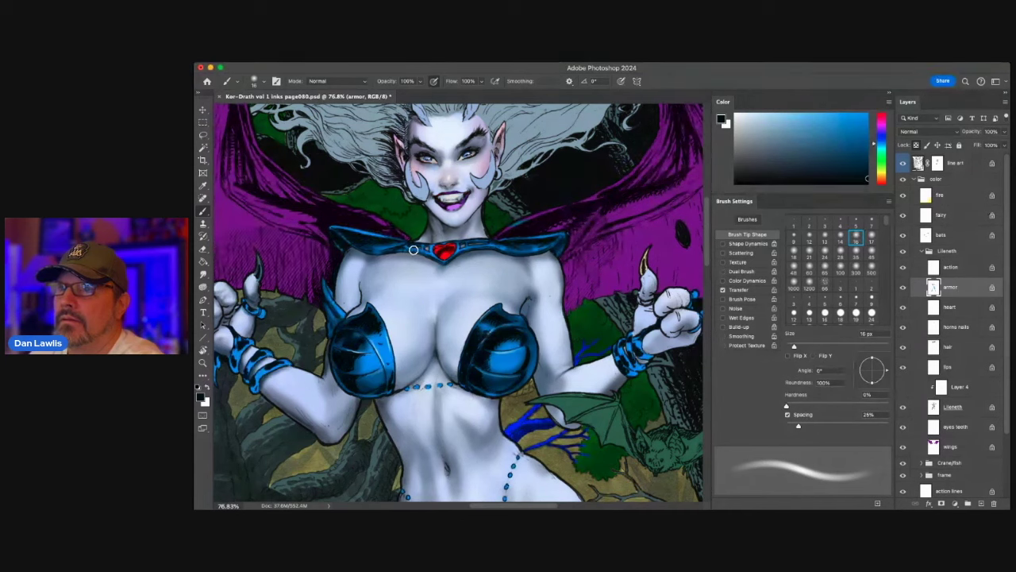
# - Refine the collar with a 7 px brush in black and sampled blue, and shade its heart gem dark red on the heart layer
pyautogui.click(871, 222)
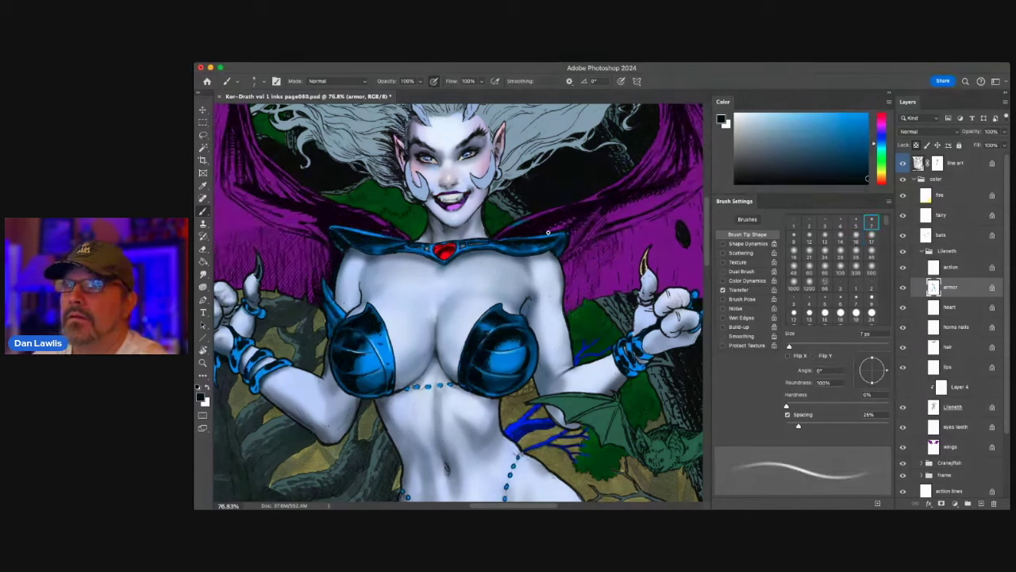
pyautogui.keyDown('alt'); pyautogui.click(511, 338); pyautogui.keyUp('alt')
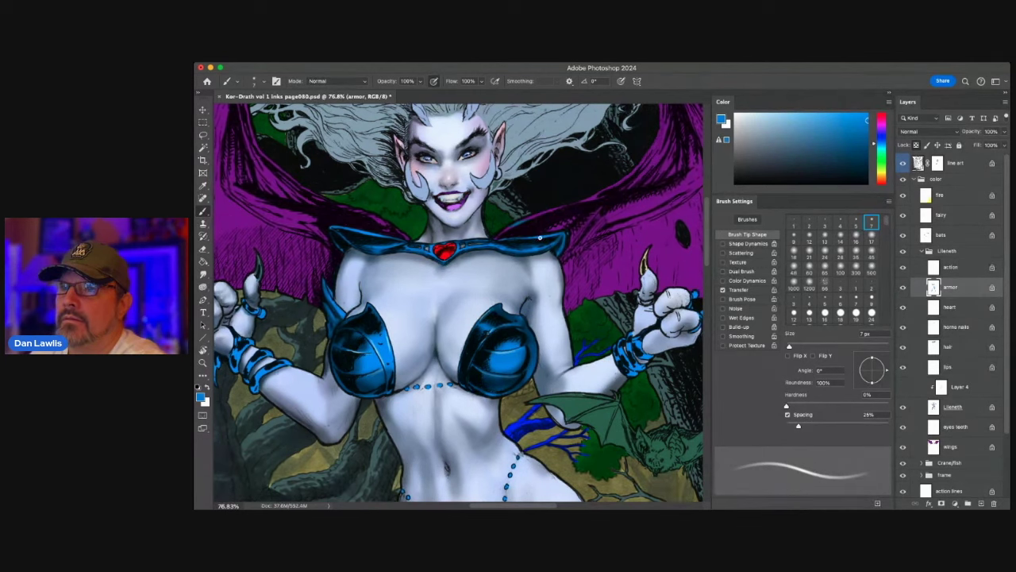
pyautogui.click(950, 306)
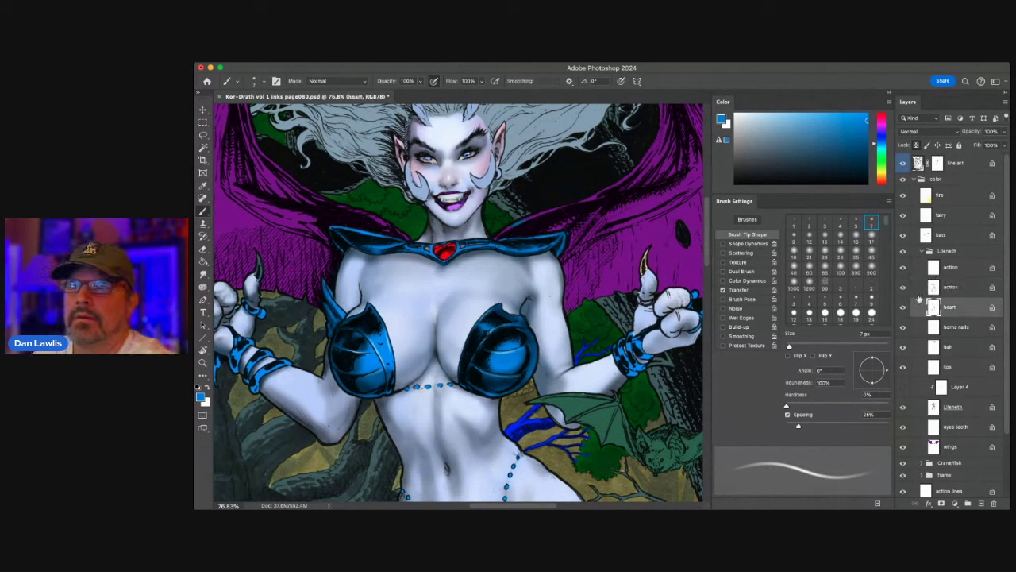
pyautogui.keyDown('alt'); pyautogui.click(442, 252); pyautogui.keyUp('alt')
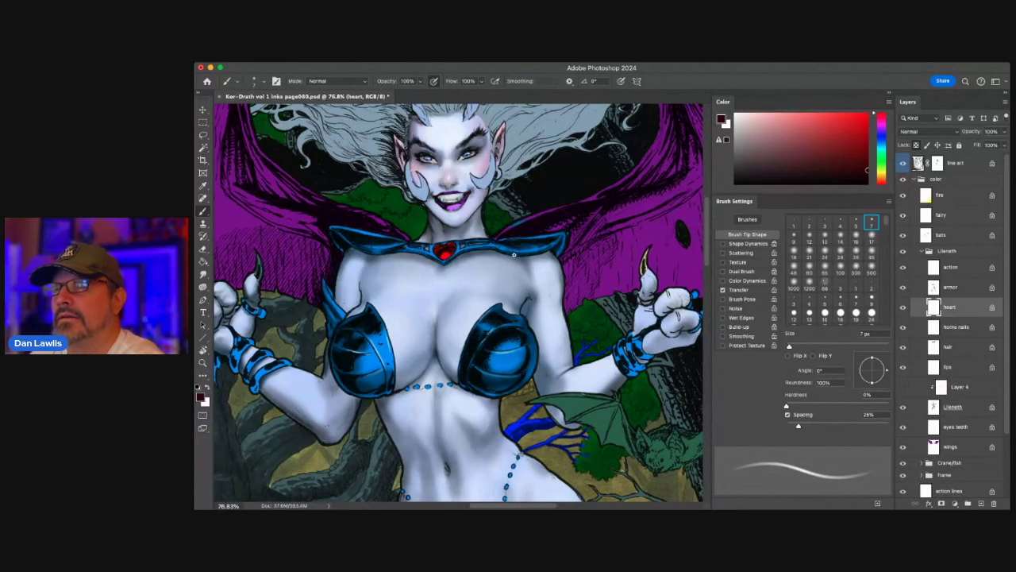
# - Brush pale blue-white highlights through the flowing hair on the hair layer, using a 60 px soft brush
pyautogui.click(203, 362)
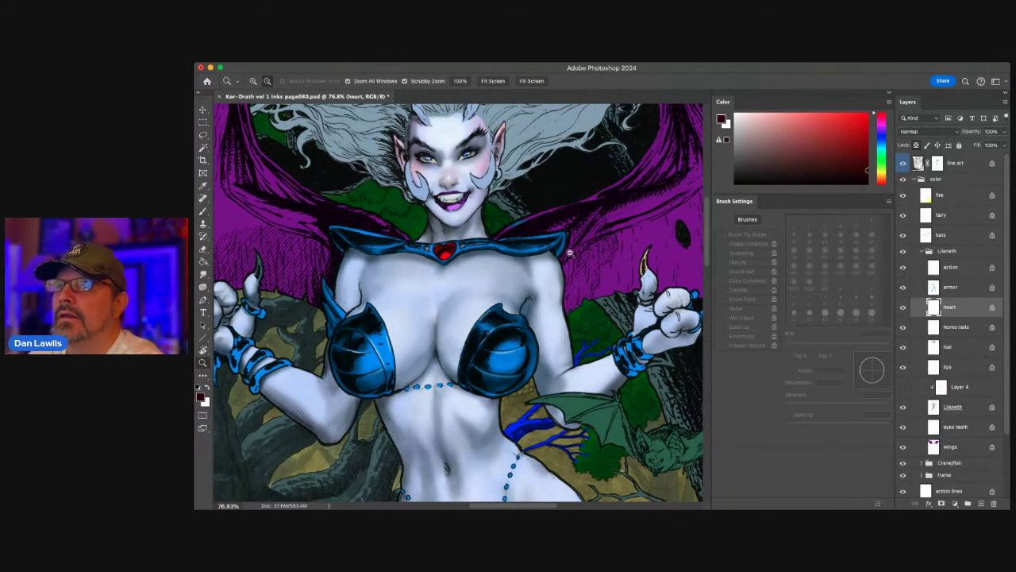
pyautogui.moveTo(567, 262); pyautogui.dragTo(536, 324)
pyautogui.moveTo(468, 203); pyautogui.dragTo(563, 276)
pyautogui.click(970, 347)
pyautogui.click(203, 210)
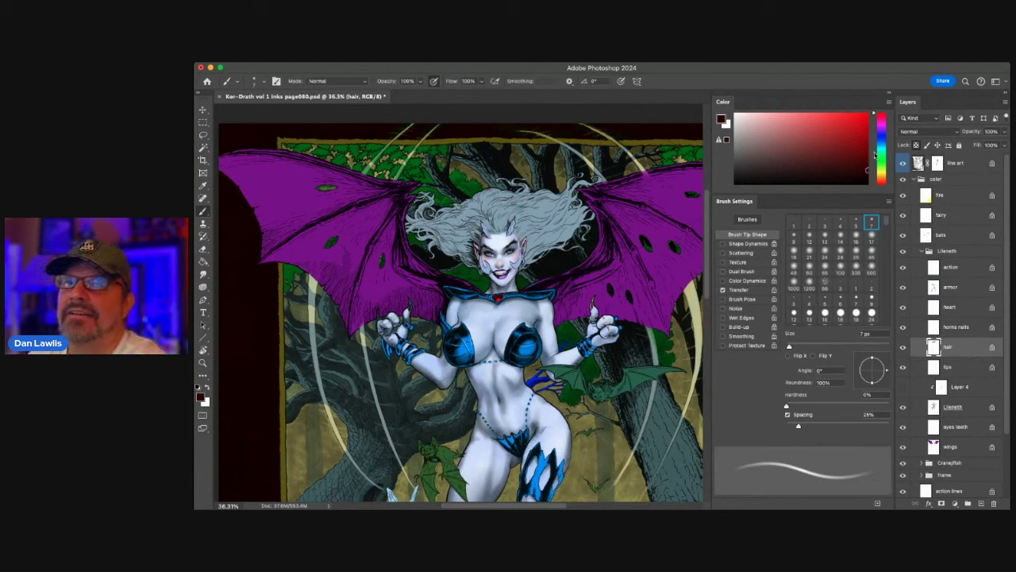
pyautogui.press('x')
pyautogui.click(809, 268)
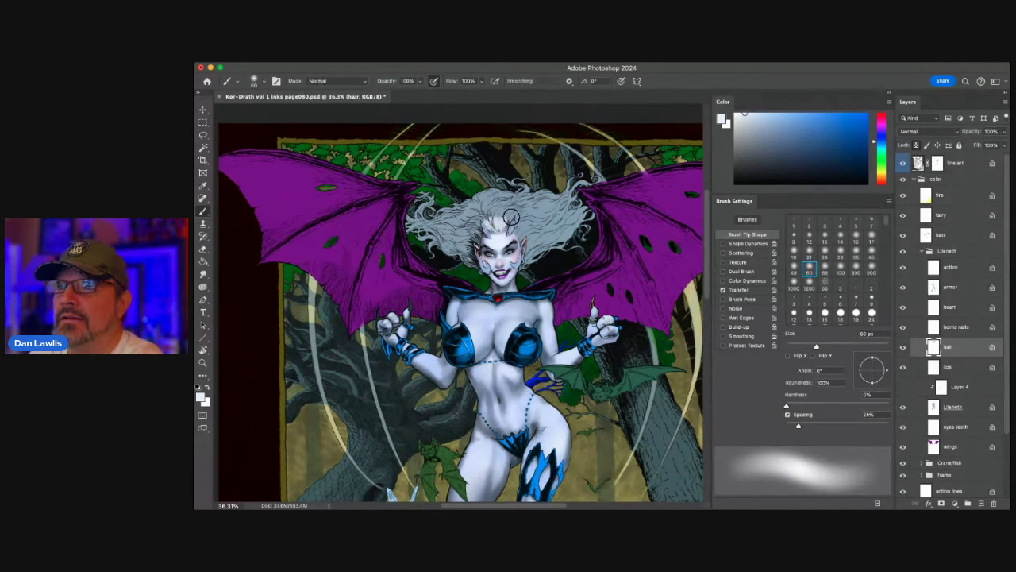
pyautogui.moveTo(537, 209)
pyautogui.mouseDown()
pyautogui.moveTo(526, 207)
pyautogui.moveTo(572, 218)
pyautogui.mouseUp()
pyautogui.moveTo(464, 217); pyautogui.dragTo(445, 242)
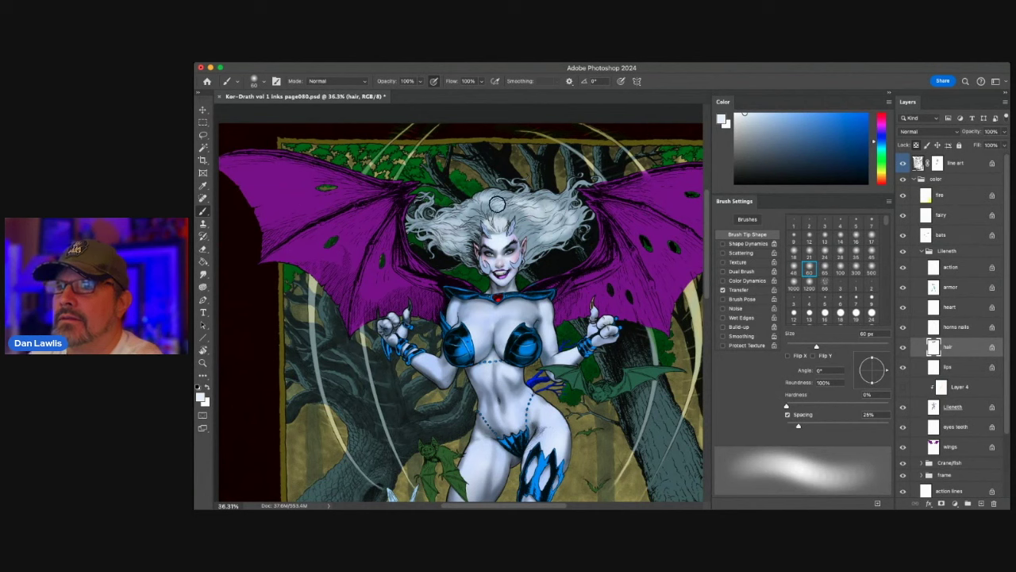
# - Paint dark shadows between the hair locks on both sides of the head with the 60 px soft brush
pyautogui.press('x')
pyautogui.moveTo(505, 213)
pyautogui.mouseDown()
pyautogui.moveTo(480, 221)
pyautogui.moveTo(527, 218)
pyautogui.moveTo(510, 209)
pyautogui.moveTo(529, 239)
pyautogui.moveTo(515, 228)
pyautogui.moveTo(540, 230)
pyautogui.moveTo(550, 214)
pyautogui.moveTo(527, 198)
pyautogui.moveTo(526, 212)
pyautogui.moveTo(479, 207)
pyautogui.moveTo(461, 231)
pyautogui.moveTo(459, 209)
pyautogui.moveTo(434, 226)
pyautogui.moveTo(459, 248)
pyautogui.mouseUp()
pyautogui.moveTo(534, 239)
pyautogui.mouseDown()
pyautogui.moveTo(565, 216)
pyautogui.moveTo(560, 204)
pyautogui.moveTo(444, 212)
pyautogui.moveTo(455, 207)
pyautogui.moveTo(446, 234)
pyautogui.moveTo(420, 229)
pyautogui.moveTo(477, 197)
pyautogui.moveTo(520, 210)
pyautogui.mouseUp()
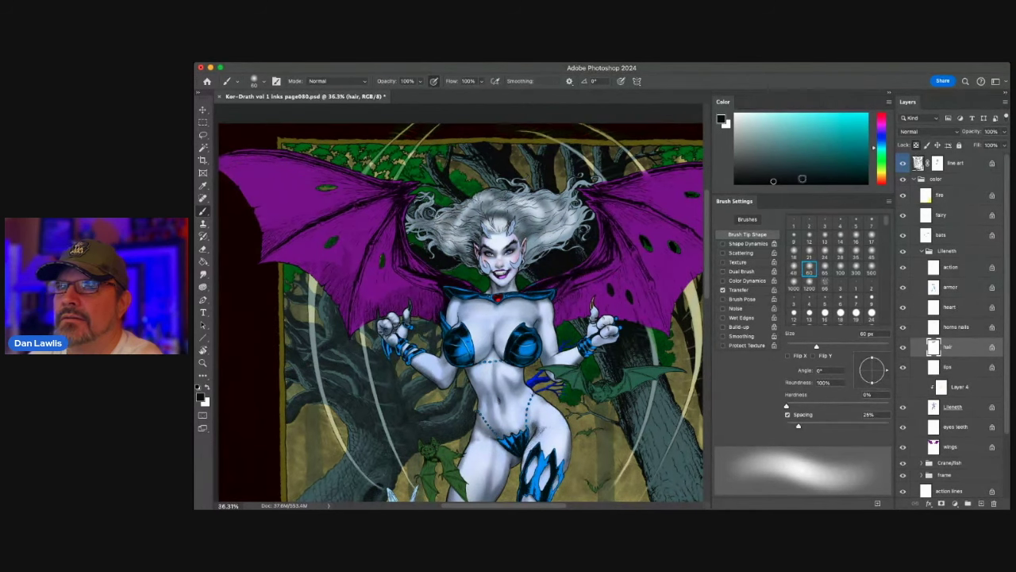
# - Add light blue and darker blue tones to the hair strands with a 24 px soft brush
pyautogui.keyDown('alt'); pyautogui.click(509, 310); pyautogui.keyUp('alt')
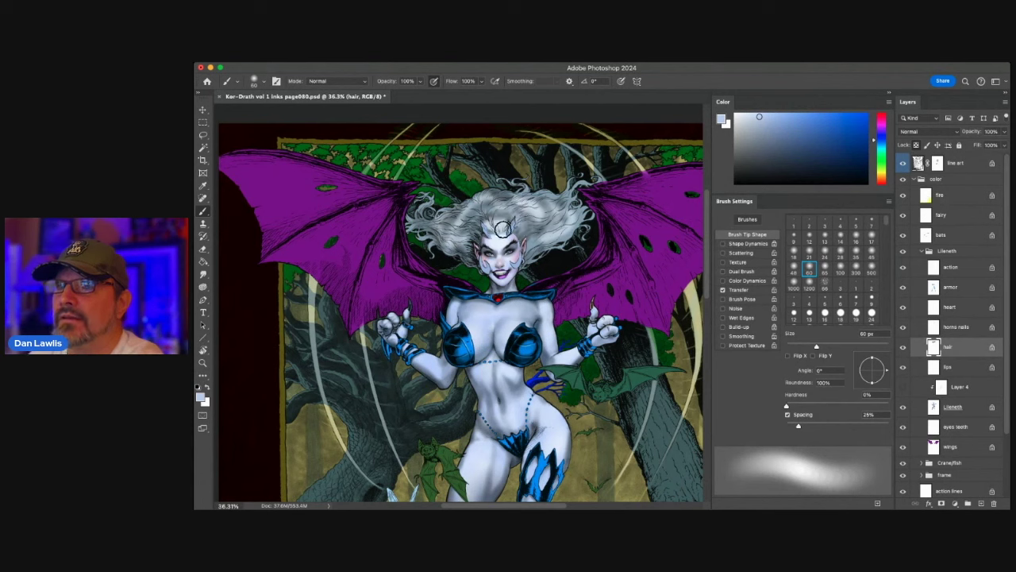
pyautogui.click(871, 222)
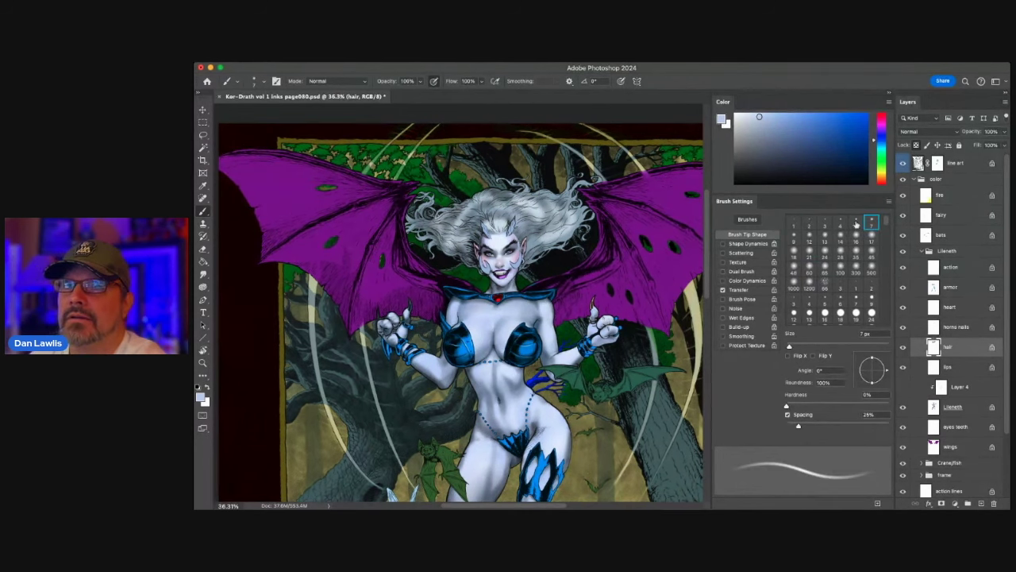
pyautogui.moveTo(812, 144)
pyautogui.mouseDown()
pyautogui.moveTo(805, 107)
pyautogui.moveTo(791, 113)
pyautogui.mouseUp()
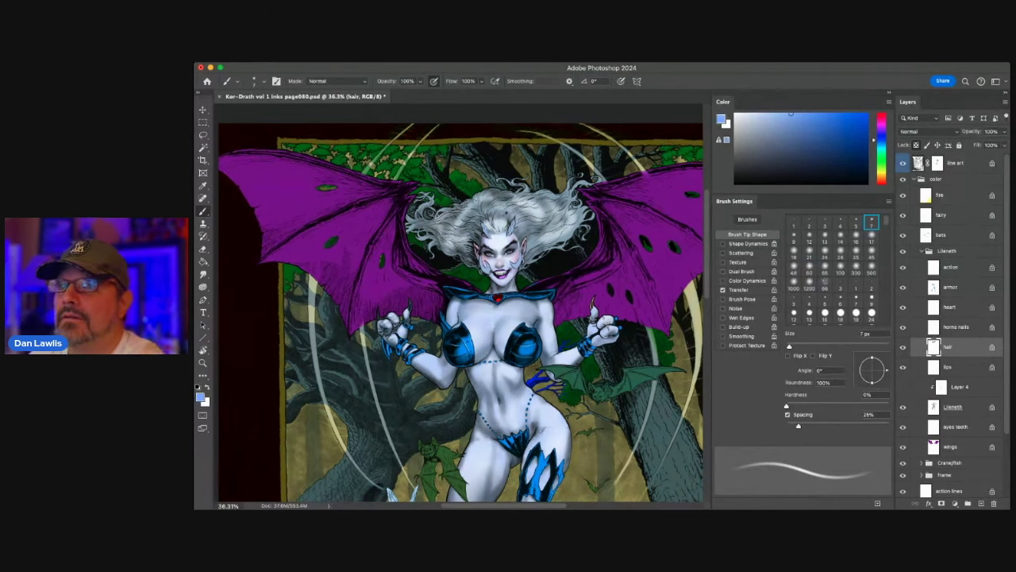
pyautogui.click(824, 253)
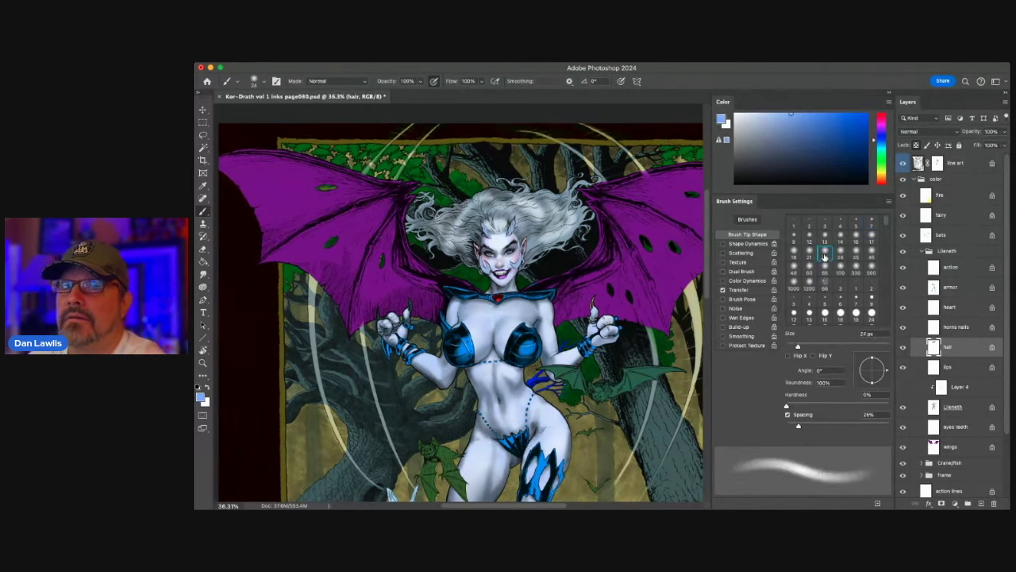
pyautogui.moveTo(792, 127); pyautogui.dragTo(798, 148)
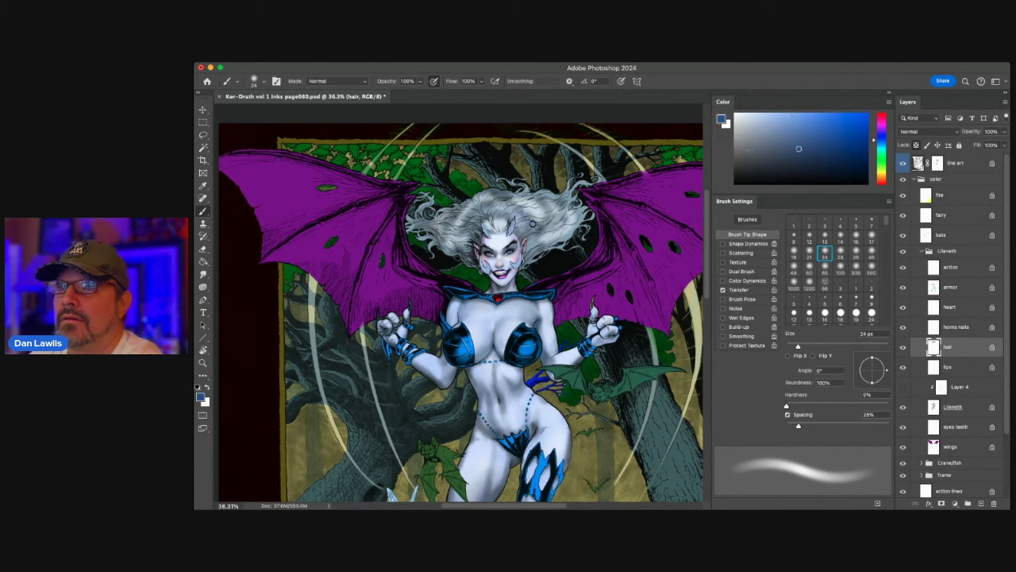
pyautogui.moveTo(546, 203); pyautogui.dragTo(559, 205)
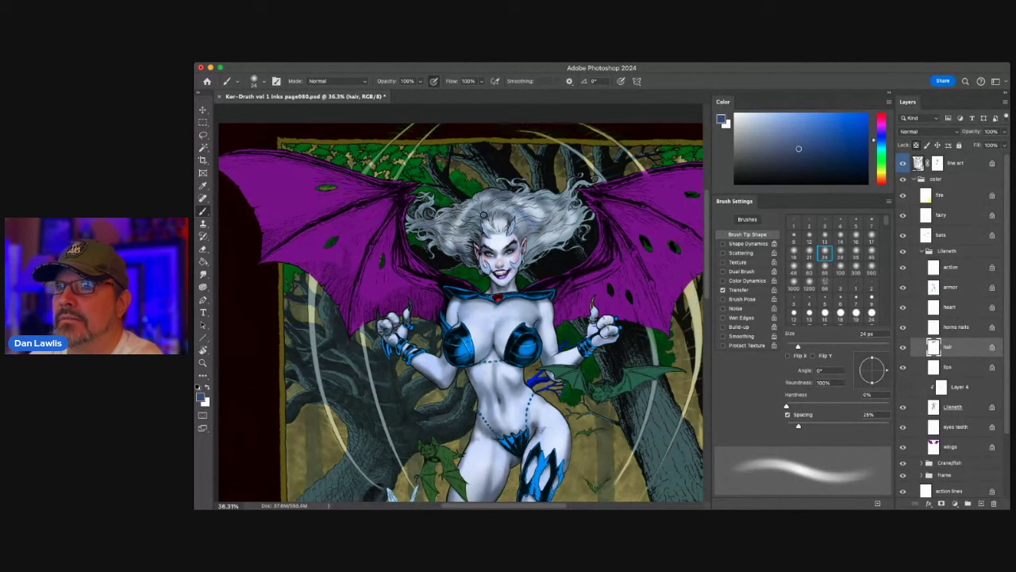
# - Brighten the hair with grey and white, using the 24 px brush for strands and a 100 px soft brush for broad areas
pyautogui.keyDown('alt'); pyautogui.click(499, 224); pyautogui.keyUp('alt')
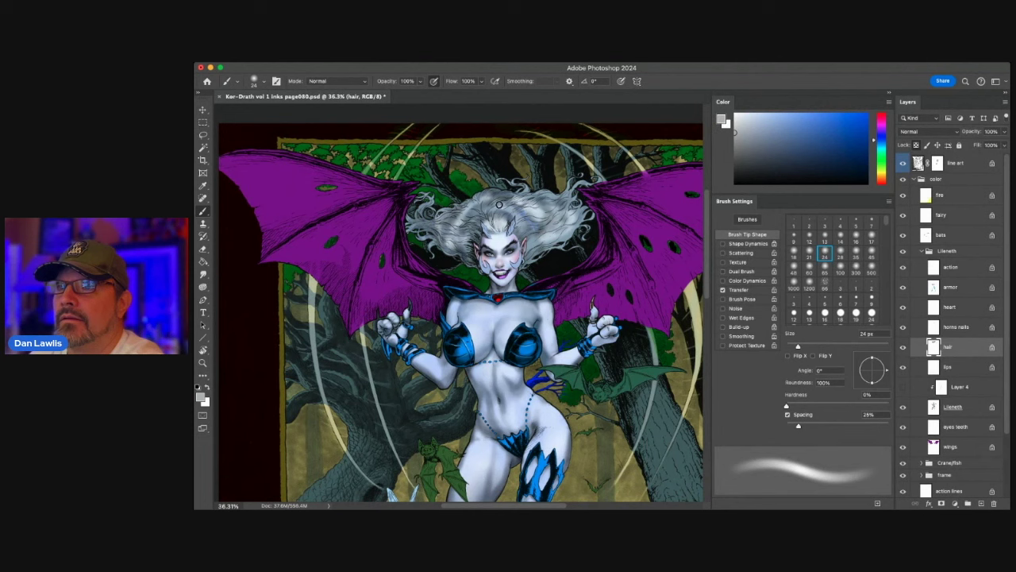
pyautogui.keyDown('alt'); pyautogui.click(496, 223); pyautogui.keyUp('alt')
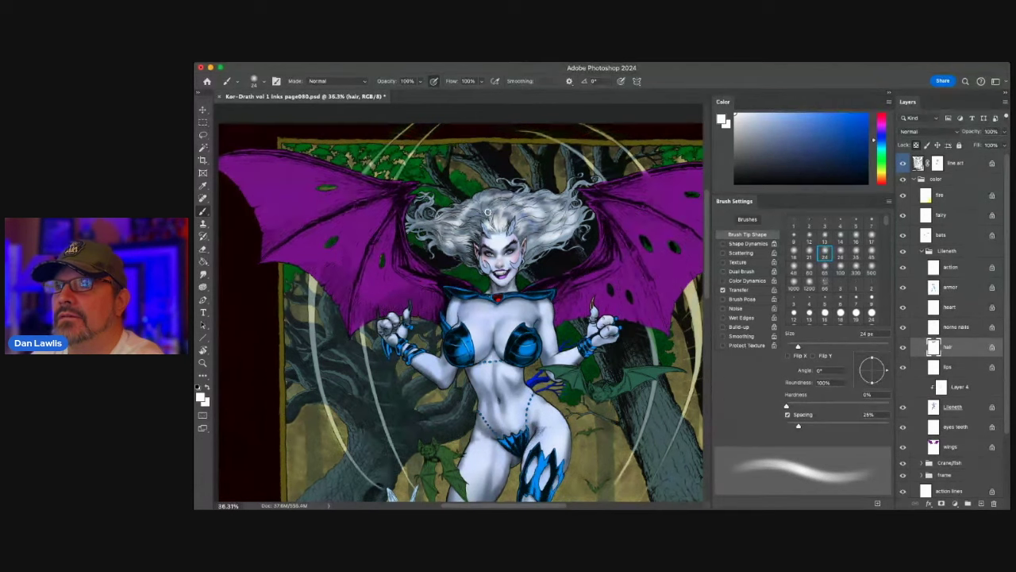
pyautogui.click(840, 272)
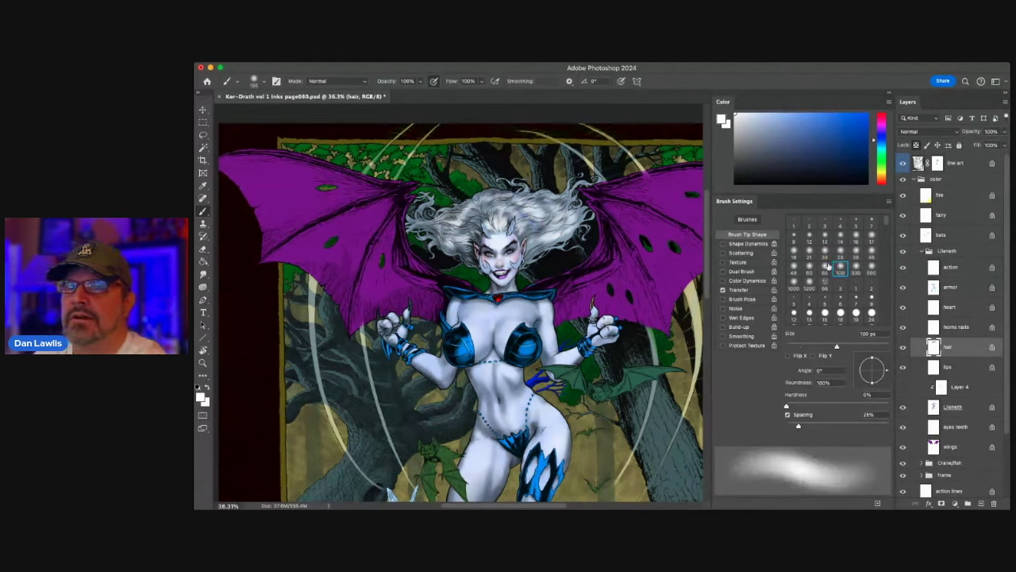
pyautogui.click(735, 131)
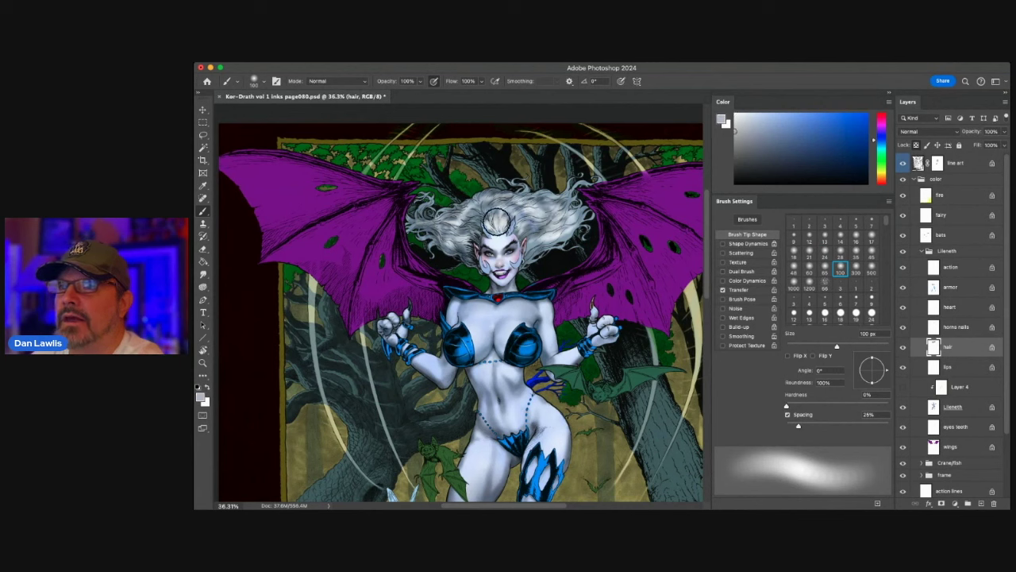
pyautogui.click(735, 113)
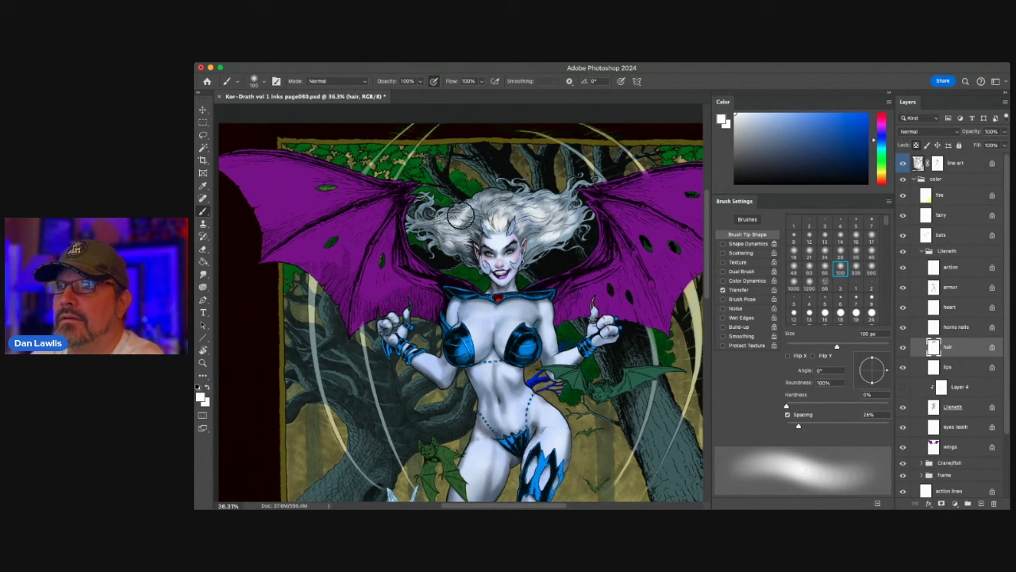
# - Blend light blue and sampled pale tones over the hair with the 100 px soft brush
pyautogui.click(790, 114)
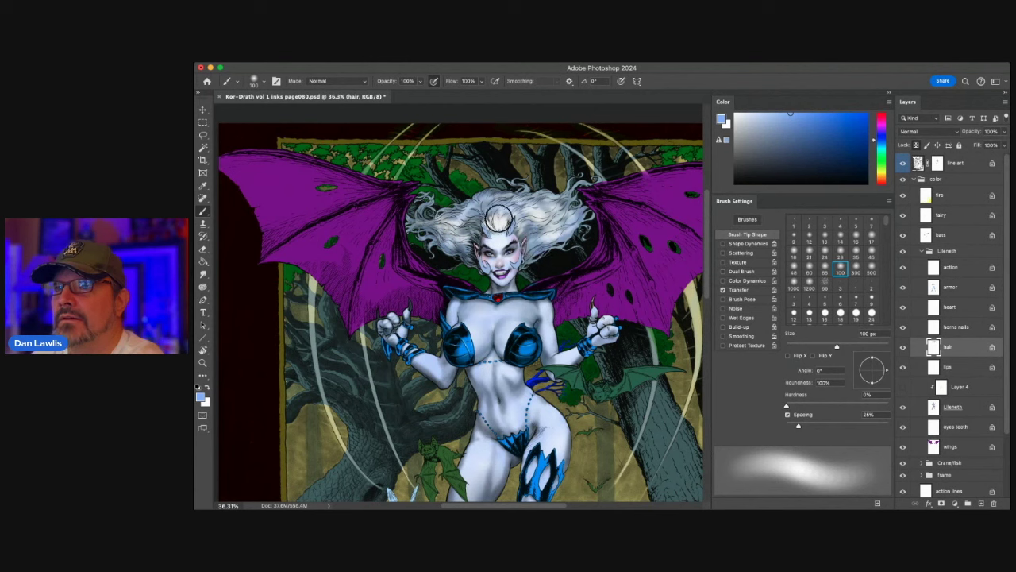
pyautogui.keyDown('alt'); pyautogui.click(508, 210); pyautogui.keyUp('alt')
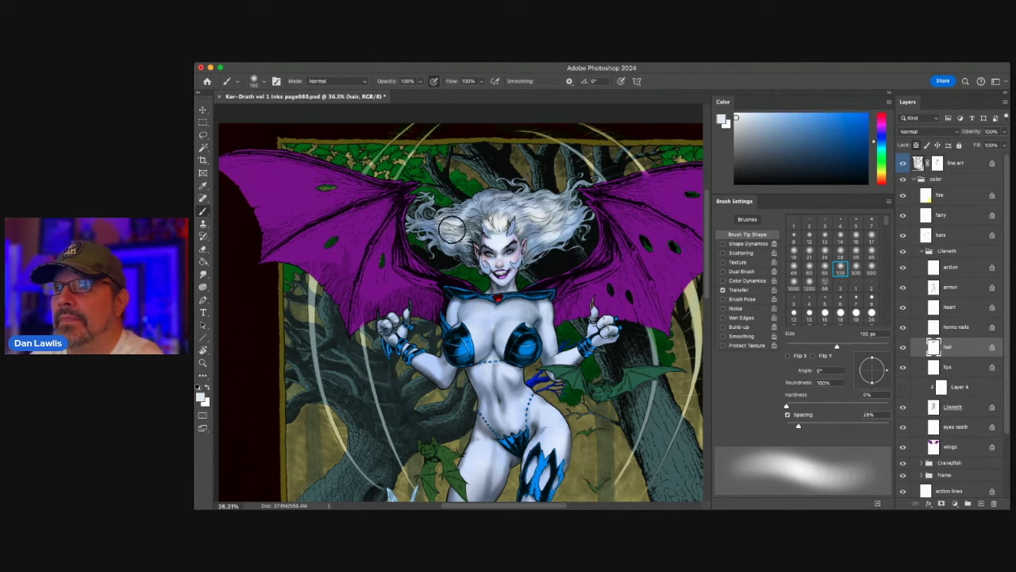
pyautogui.keyDown('alt'); pyautogui.click(498, 210); pyautogui.keyUp('alt')
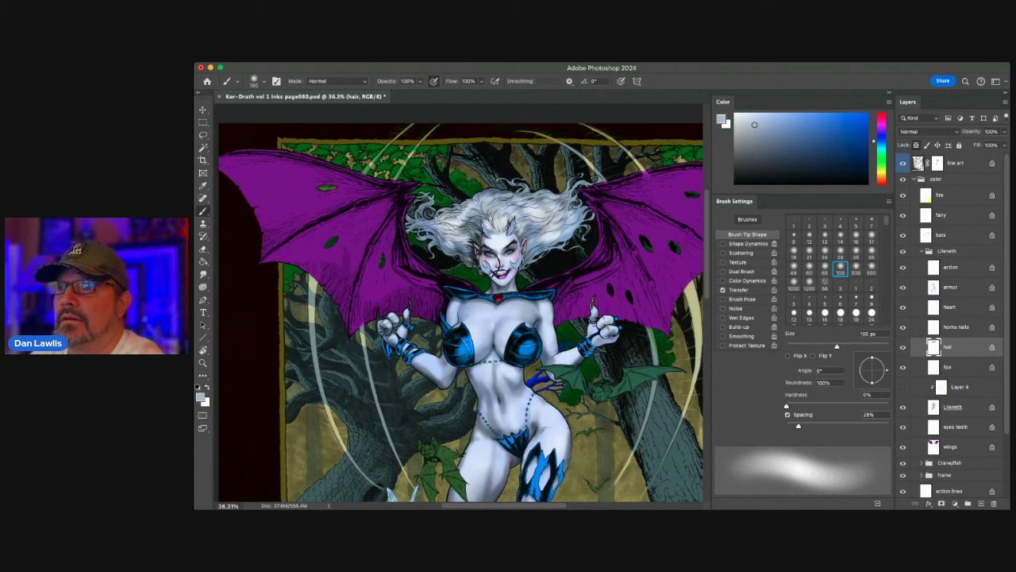
pyautogui.moveTo(772, 170); pyautogui.dragTo(791, 114)
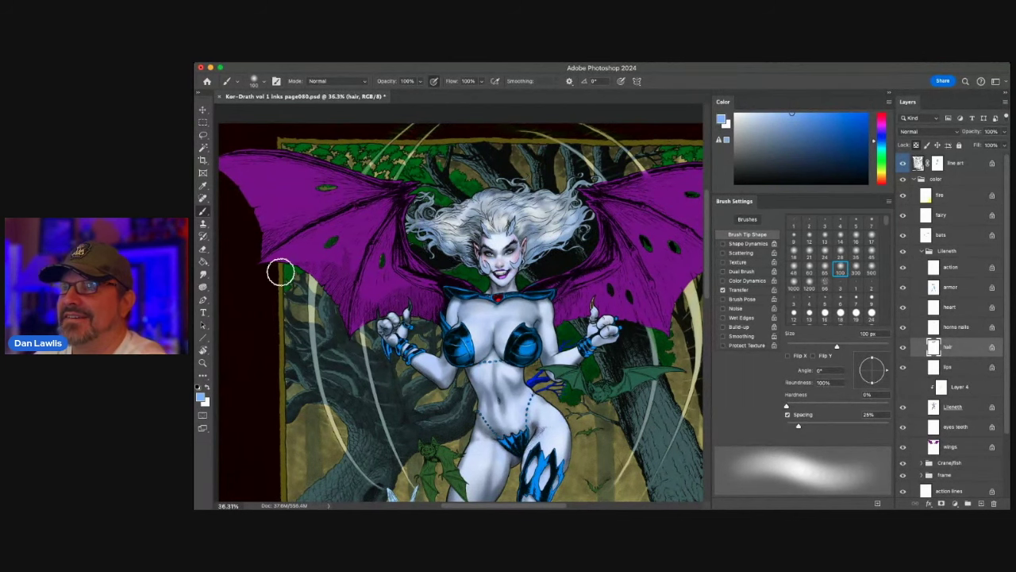
# - Examine the rendered hair, face and collar up close and against the whole page
pyautogui.press('z')
pyautogui.moveTo(555, 256); pyautogui.dragTo(564, 194)
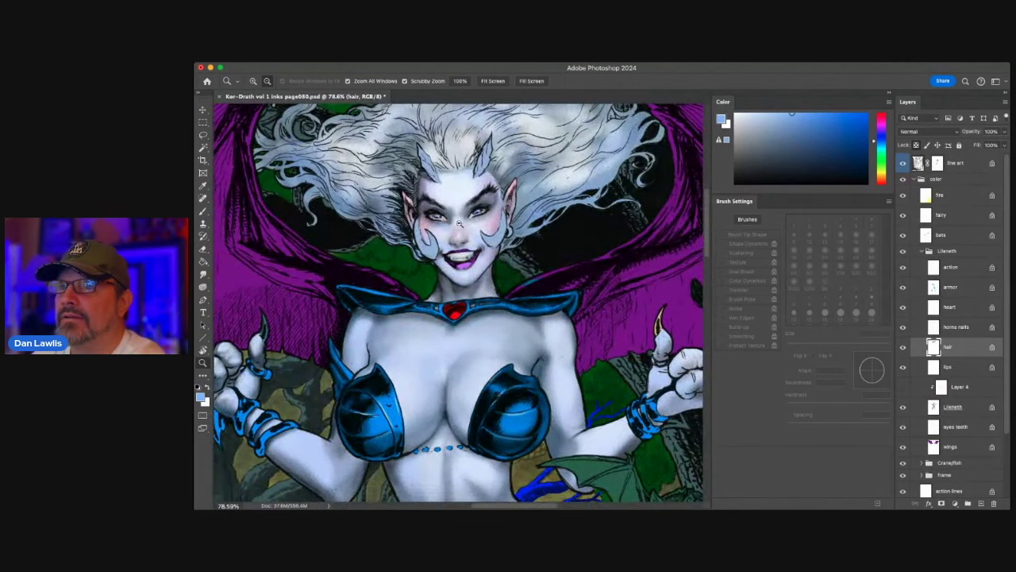
pyautogui.moveTo(502, 222)
pyautogui.mouseDown()
pyautogui.moveTo(458, 221)
pyautogui.moveTo(520, 216)
pyautogui.mouseUp()
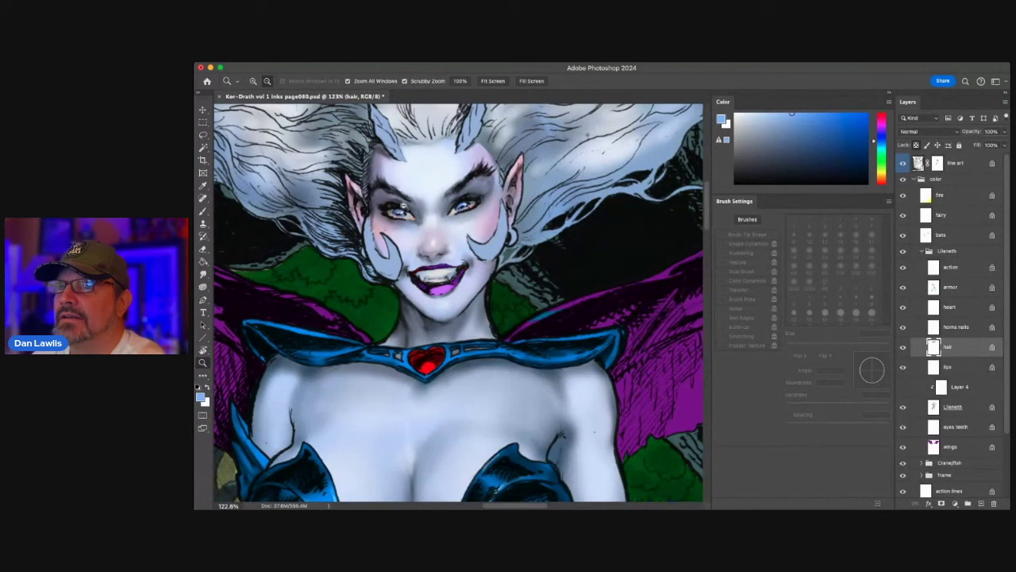
pyautogui.moveTo(443, 192); pyautogui.dragTo(389, 236)
pyautogui.moveTo(459, 232); pyautogui.dragTo(455, 269)
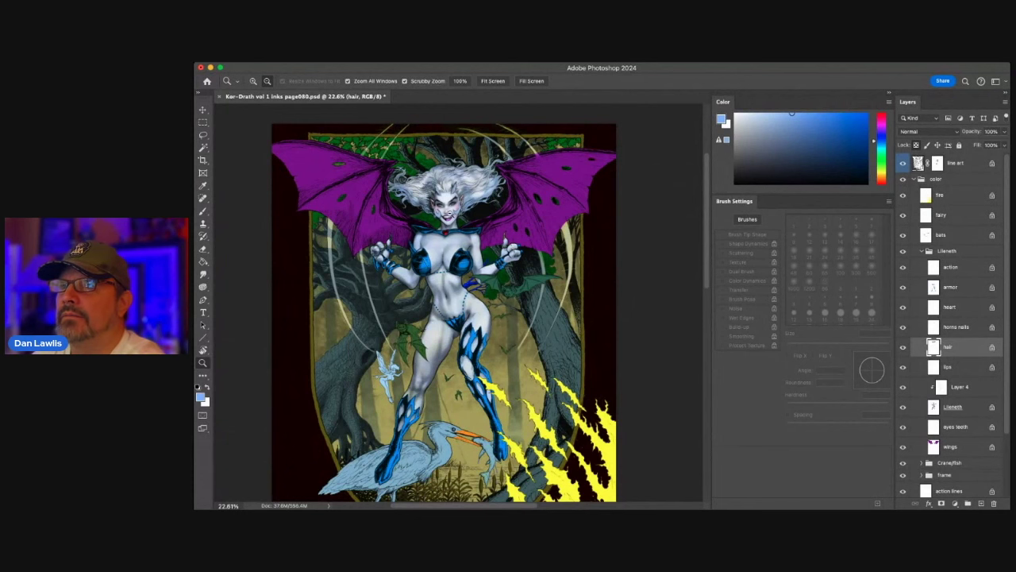
pyautogui.moveTo(447, 197); pyautogui.dragTo(476, 197)
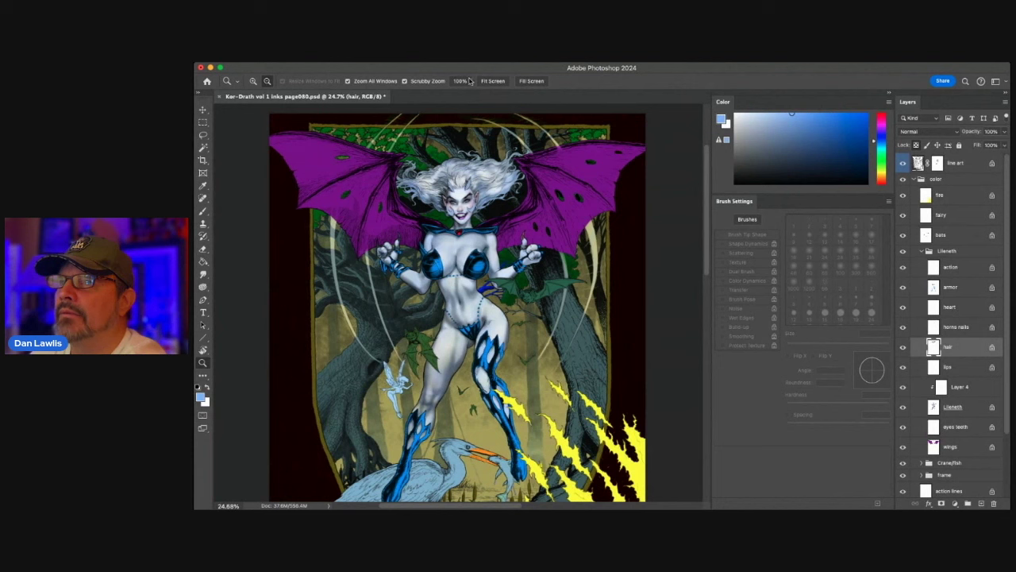
pyautogui.moveTo(498, 282); pyautogui.dragTo(490, 288)
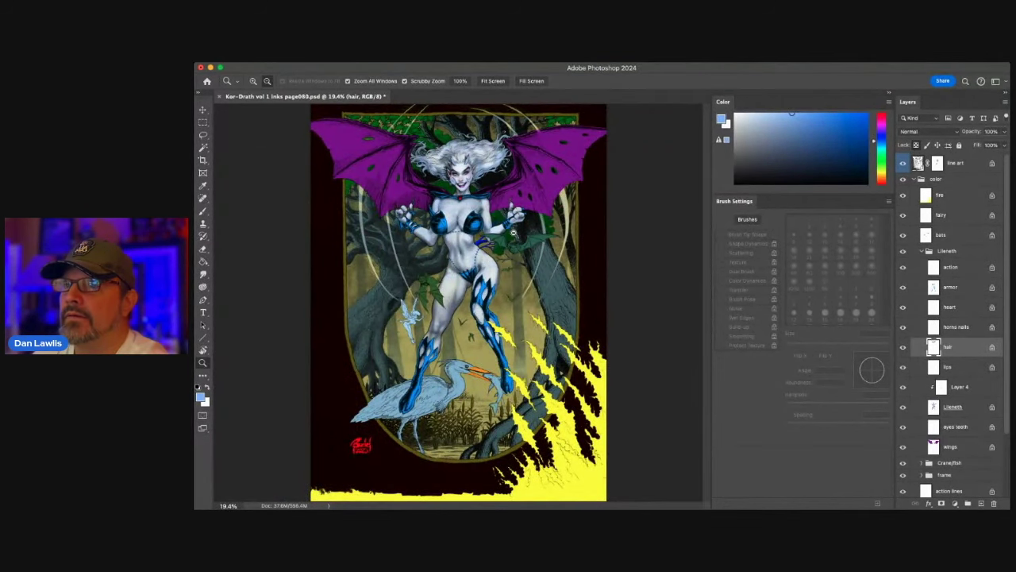
pyautogui.moveTo(479, 189); pyautogui.dragTo(508, 188)
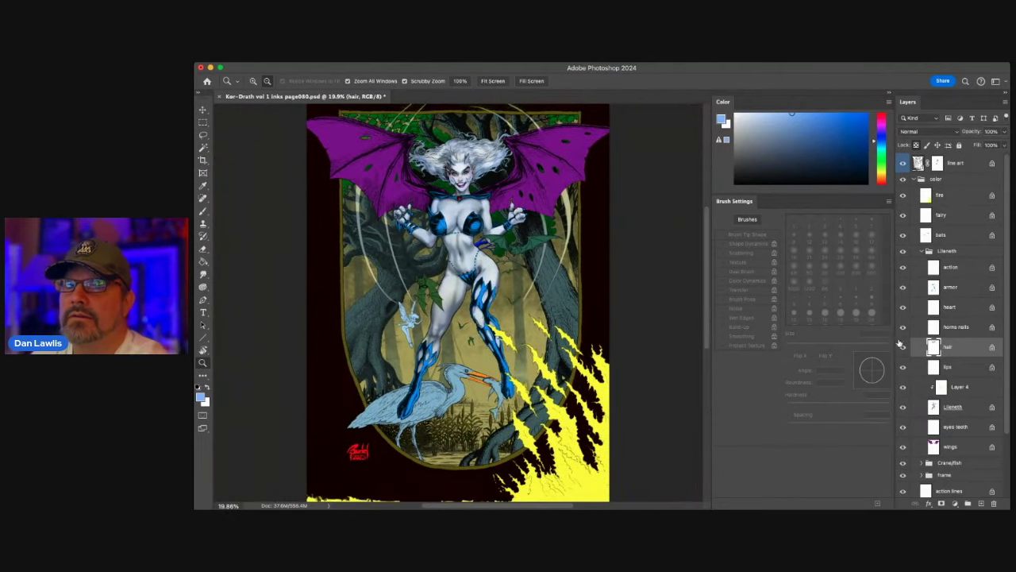